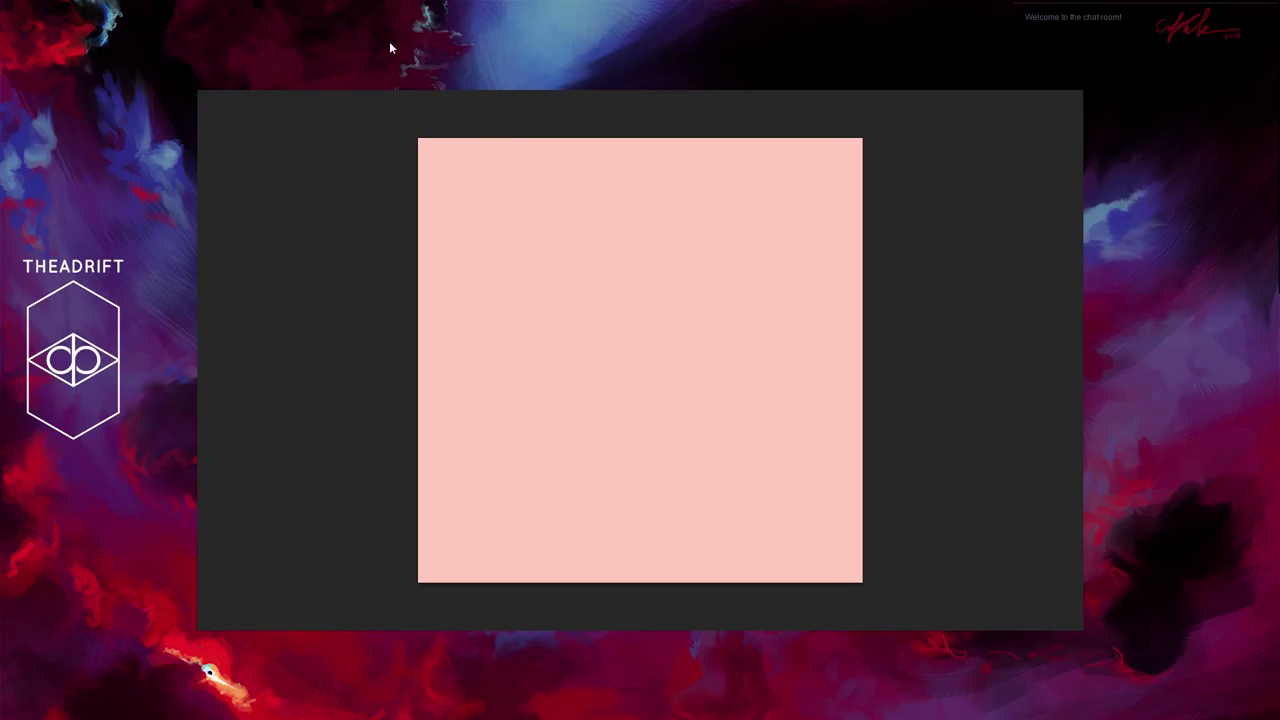
pyautogui.click(174, 147)
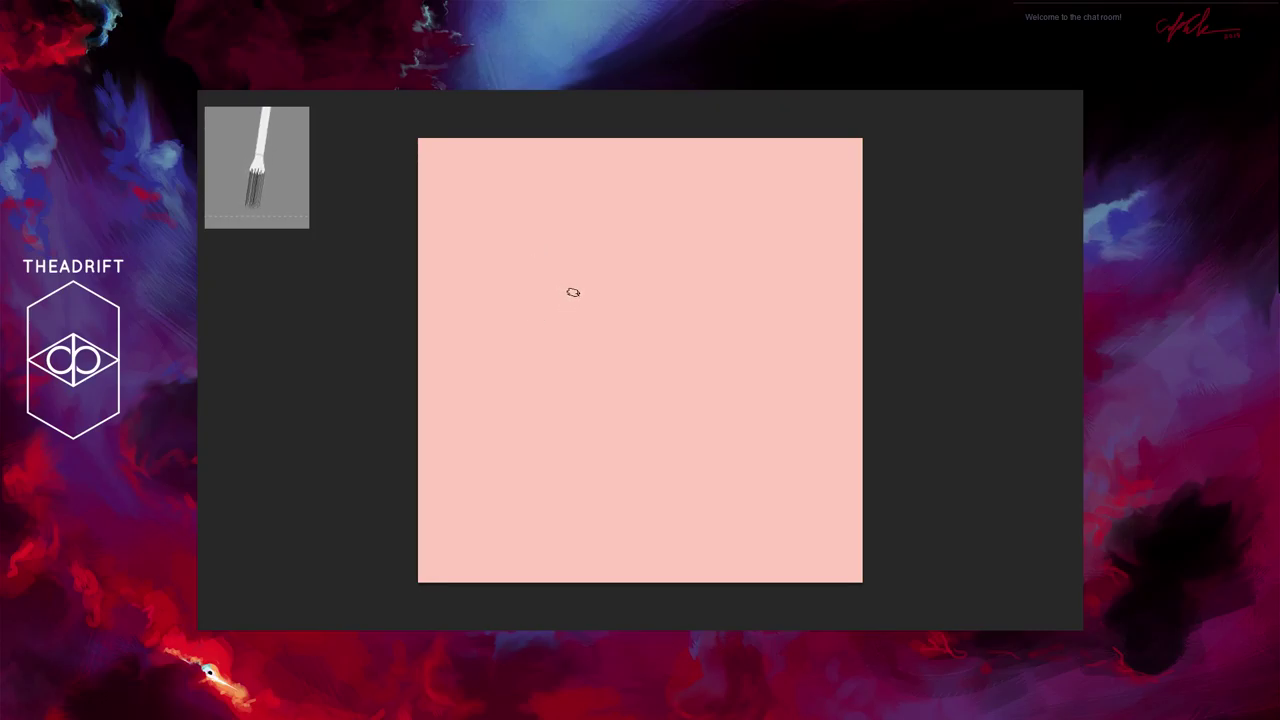
pyautogui.moveTo(571, 289)
pyautogui.mouseDown()
pyautogui.moveTo(588, 325)
pyautogui.moveTo(570, 363)
pyautogui.mouseUp()
pyautogui.moveTo(589, 309)
pyautogui.mouseDown()
pyautogui.moveTo(554, 395)
pyautogui.moveTo(576, 418)
pyautogui.moveTo(558, 402)
pyautogui.moveTo(587, 416)
pyautogui.moveTo(555, 401)
pyautogui.moveTo(594, 413)
pyautogui.moveTo(552, 397)
pyautogui.moveTo(590, 412)
pyautogui.mouseUp()
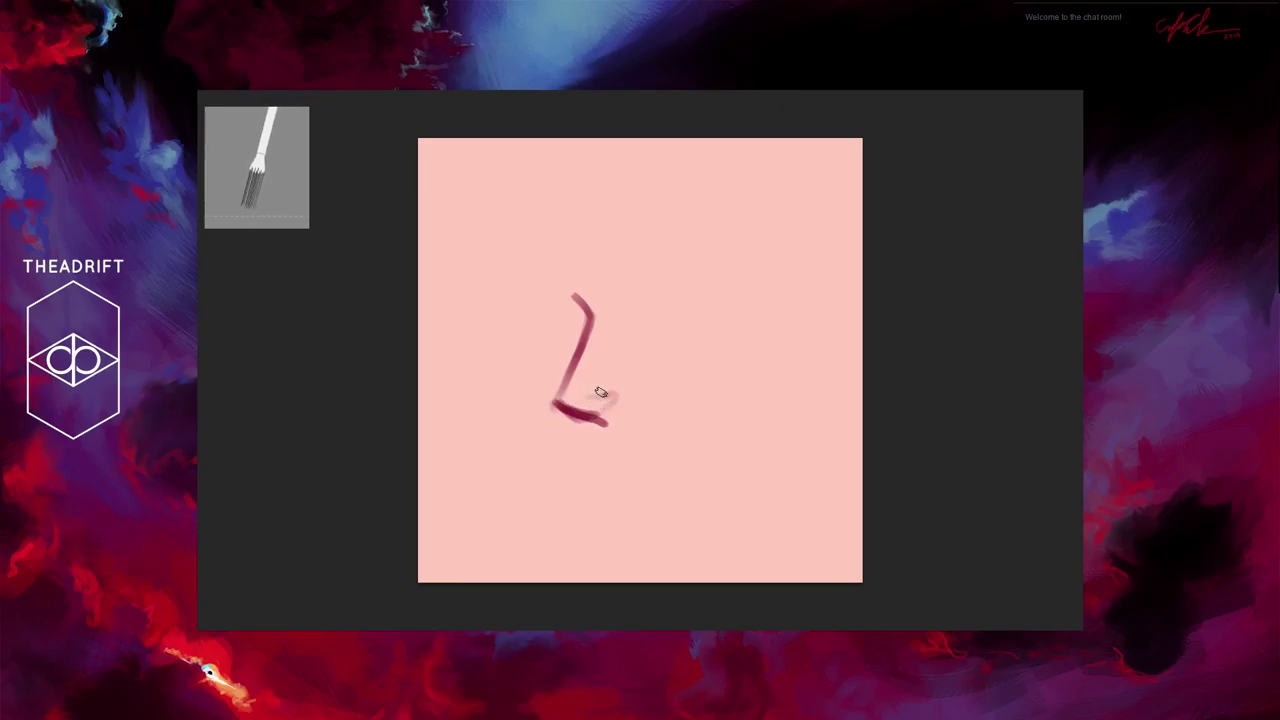
pyautogui.moveTo(598, 418)
pyautogui.mouseDown()
pyautogui.moveTo(600, 441)
pyautogui.moveTo(585, 434)
pyautogui.moveTo(600, 440)
pyautogui.mouseUp()
pyautogui.moveTo(610, 459)
pyautogui.mouseDown()
pyautogui.moveTo(674, 450)
pyautogui.moveTo(585, 451)
pyautogui.moveTo(598, 486)
pyautogui.moveTo(666, 479)
pyautogui.moveTo(591, 479)
pyautogui.moveTo(610, 484)
pyautogui.moveTo(580, 458)
pyautogui.moveTo(584, 440)
pyautogui.moveTo(577, 466)
pyautogui.mouseUp()
pyautogui.moveTo(682, 446); pyautogui.dragTo(688, 454)
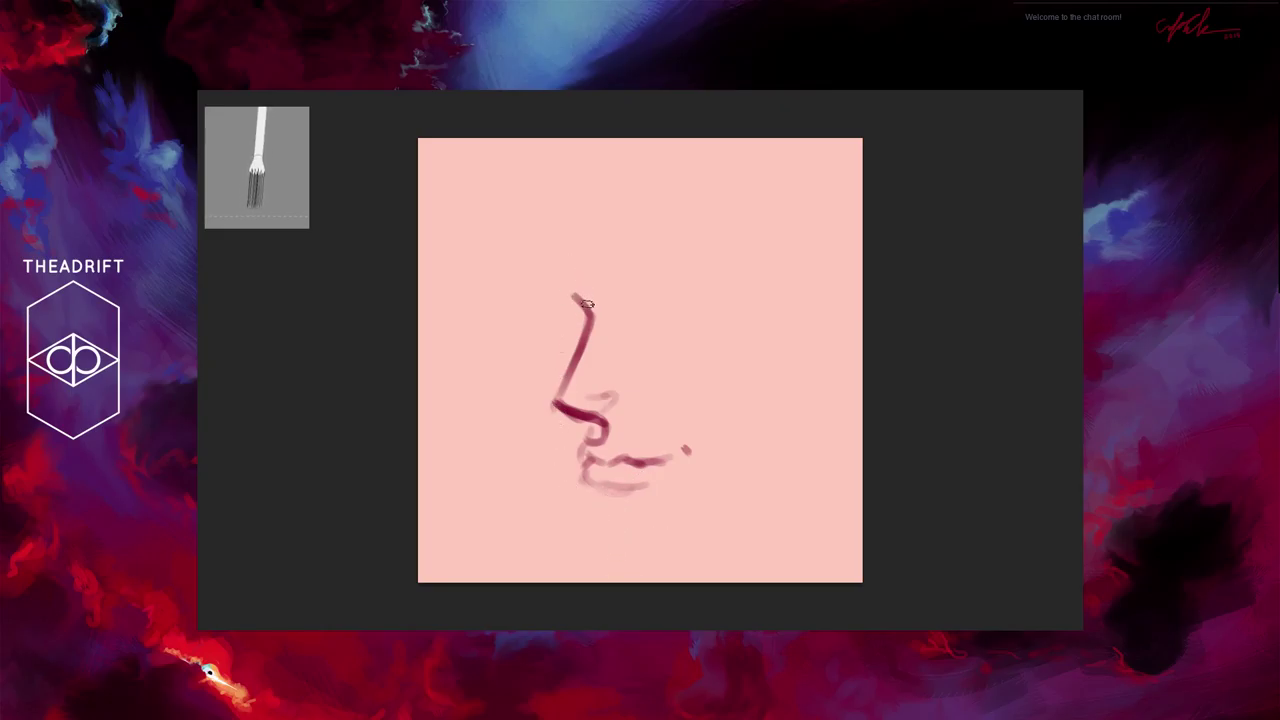
pyautogui.moveTo(531, 330)
pyautogui.mouseDown()
pyautogui.moveTo(531, 298)
pyautogui.moveTo(535, 390)
pyautogui.mouseUp()
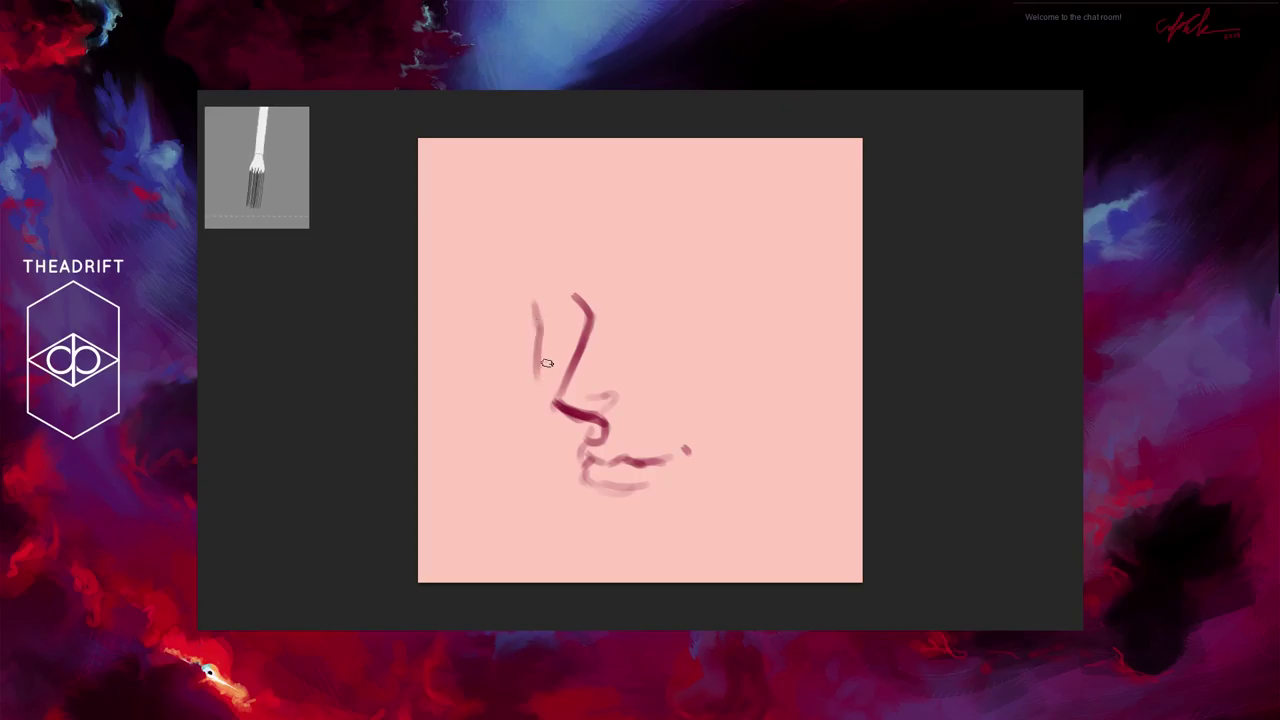
pyautogui.moveTo(550, 322)
pyautogui.mouseDown()
pyautogui.moveTo(546, 392)
pyautogui.moveTo(546, 366)
pyautogui.moveTo(563, 430)
pyautogui.moveTo(547, 396)
pyautogui.moveTo(548, 426)
pyautogui.moveTo(547, 410)
pyautogui.moveTo(571, 518)
pyautogui.mouseUp()
pyautogui.press('e')
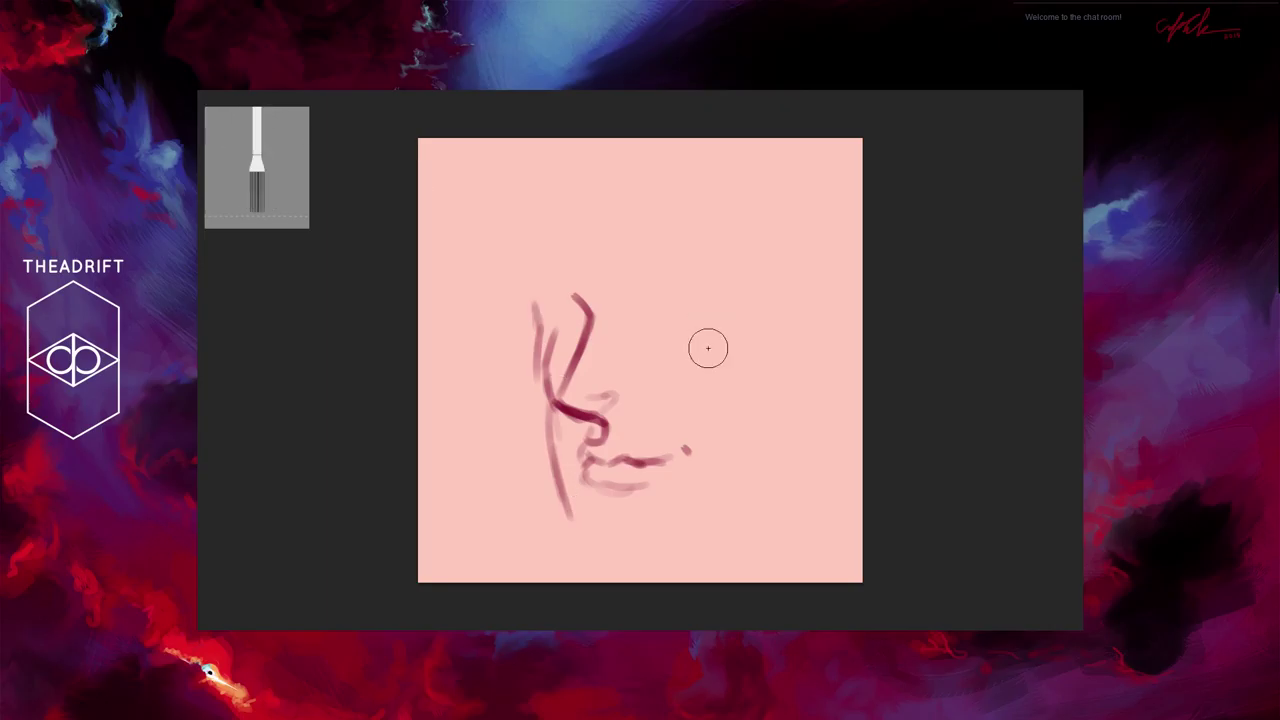
pyautogui.moveTo(556, 286)
pyautogui.mouseDown()
pyautogui.moveTo(623, 334)
pyautogui.moveTo(550, 288)
pyautogui.moveTo(568, 365)
pyautogui.moveTo(614, 446)
pyautogui.moveTo(609, 498)
pyautogui.moveTo(564, 483)
pyautogui.moveTo(662, 430)
pyautogui.moveTo(680, 474)
pyautogui.moveTo(589, 476)
pyautogui.moveTo(669, 468)
pyautogui.mouseUp()
# Step: Paint the nose bridge and tip in dark red in the upper middle of the canvas, with a light nostril mark
pyautogui.press('b')
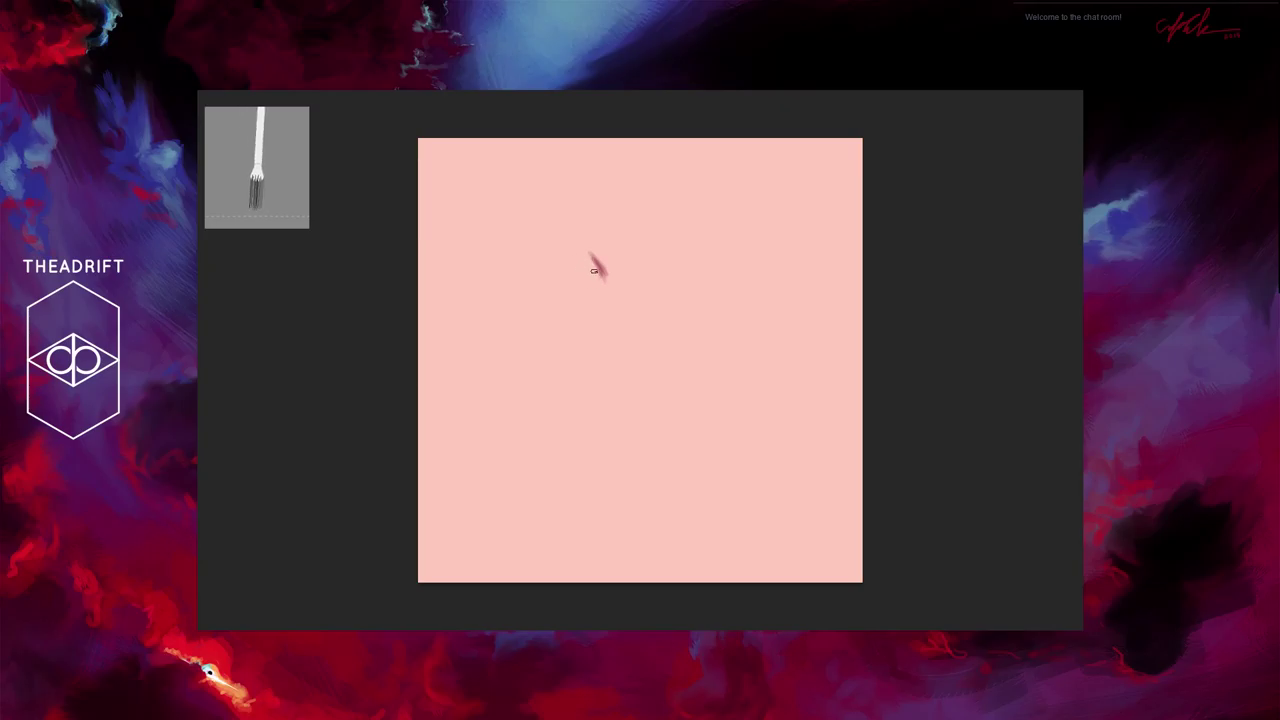
pyautogui.moveTo(603, 268)
pyautogui.mouseDown()
pyautogui.moveTo(580, 306)
pyautogui.moveTo(601, 270)
pyautogui.moveTo(563, 322)
pyautogui.moveTo(602, 270)
pyautogui.moveTo(562, 331)
pyautogui.mouseUp()
pyautogui.moveTo(600, 275)
pyautogui.mouseDown()
pyautogui.moveTo(565, 331)
pyautogui.moveTo(580, 309)
pyautogui.moveTo(566, 328)
pyautogui.moveTo(584, 340)
pyautogui.moveTo(566, 326)
pyautogui.mouseUp()
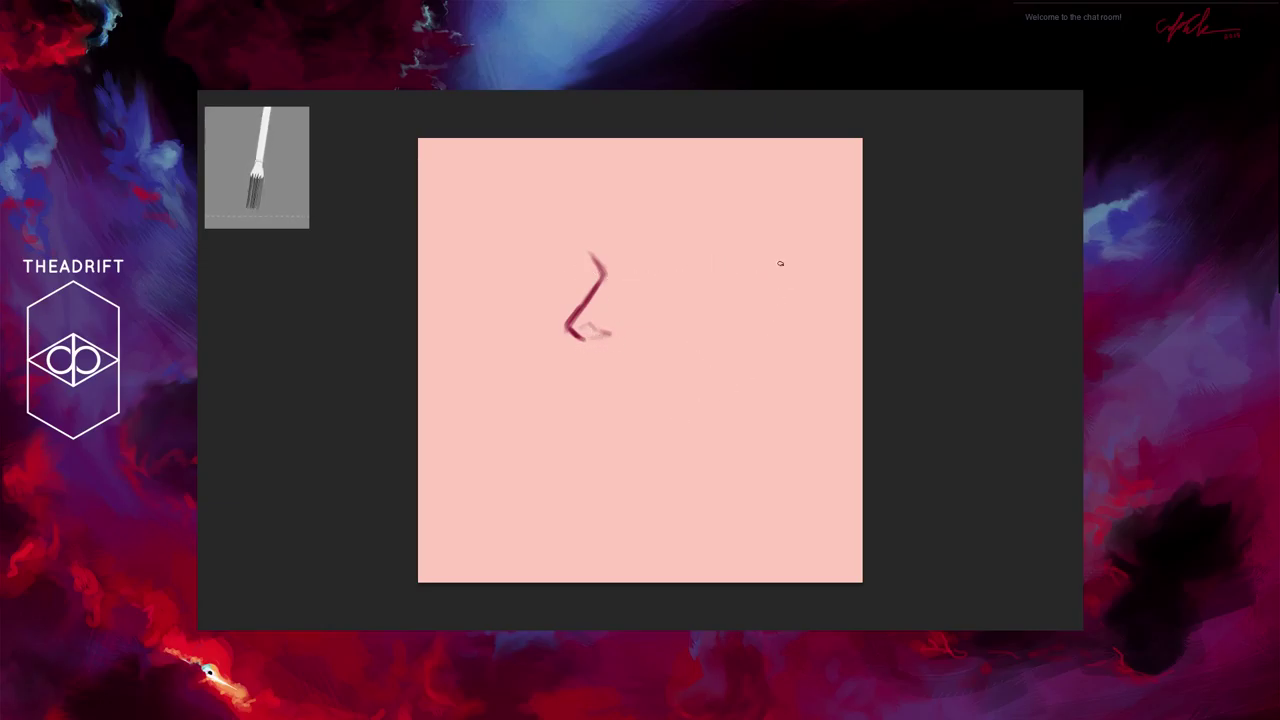
# Step: Sketch a large rounded cranium around the nose with light curved strokes and add a horizontal eye guideline across it
pyautogui.moveTo(571, 235); pyautogui.dragTo(632, 178)
pyautogui.moveTo(575, 272)
pyautogui.mouseDown()
pyautogui.moveTo(613, 151)
pyautogui.moveTo(700, 143)
pyautogui.mouseUp()
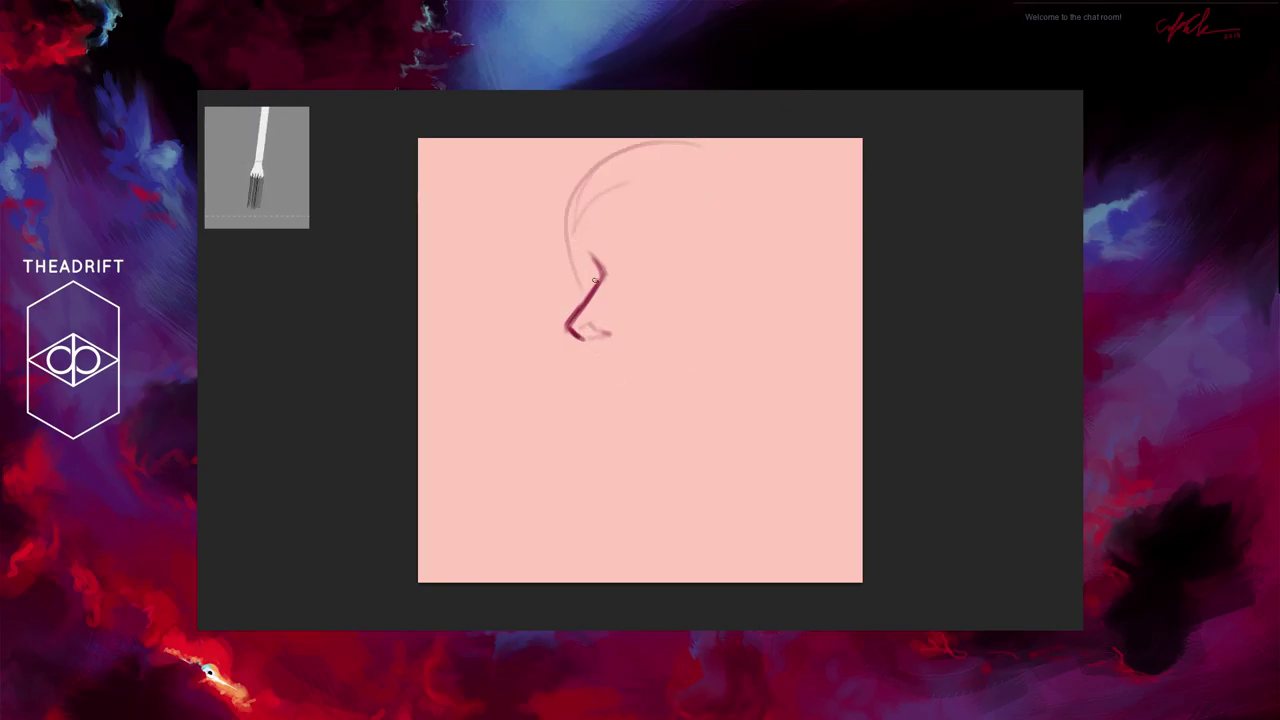
pyautogui.moveTo(575, 285); pyautogui.dragTo(586, 172)
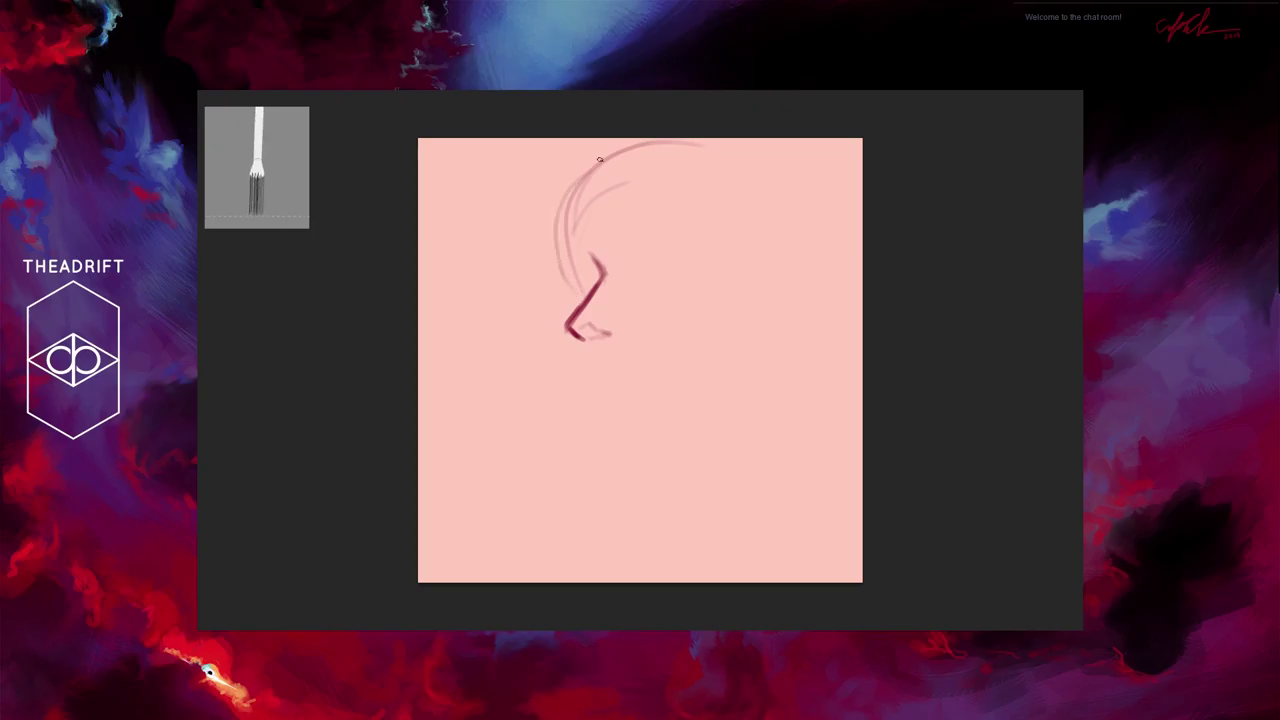
pyautogui.moveTo(674, 312)
pyautogui.mouseDown()
pyautogui.moveTo(754, 203)
pyautogui.moveTo(674, 148)
pyautogui.moveTo(728, 298)
pyautogui.mouseUp()
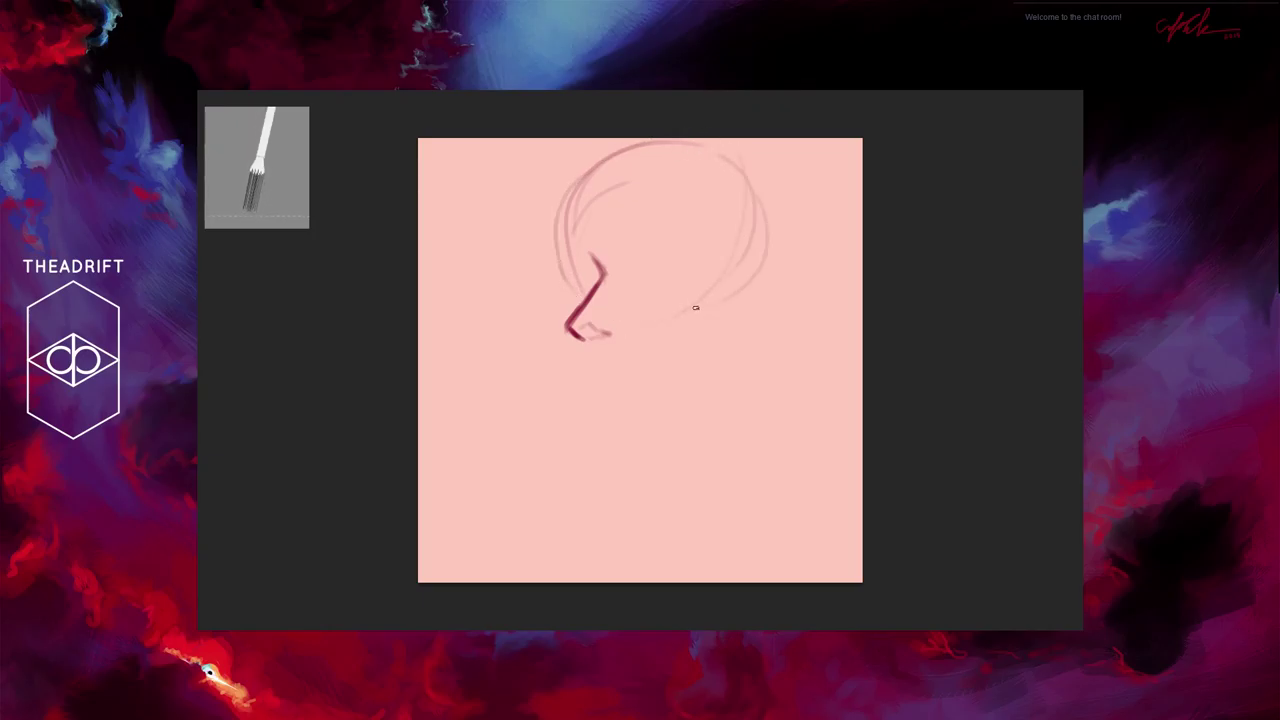
pyautogui.moveTo(774, 240)
pyautogui.mouseDown()
pyautogui.moveTo(706, 143)
pyautogui.moveTo(780, 218)
pyautogui.moveTo(703, 289)
pyautogui.mouseUp()
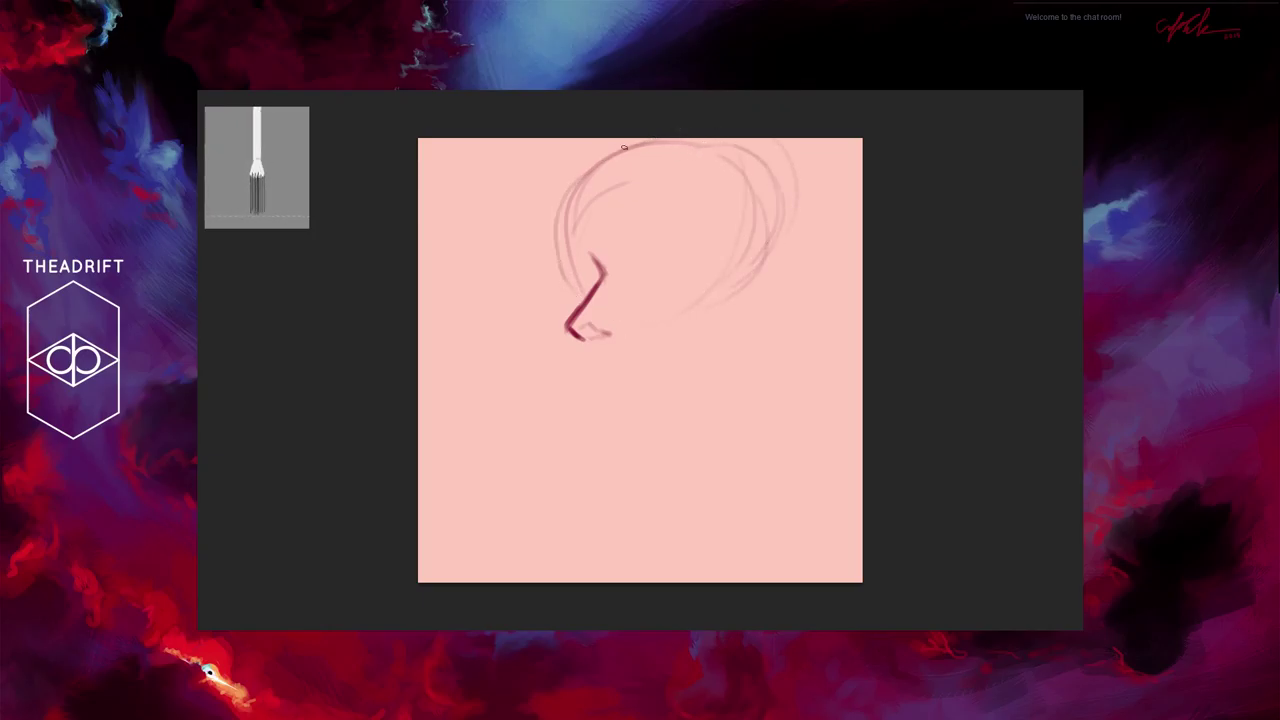
pyautogui.moveTo(772, 274); pyautogui.dragTo(536, 272)
# Step: Sketch the near-side jawline down from the cranium, the far cheek line and a pointed chin joining them
pyautogui.moveTo(742, 236)
pyautogui.mouseDown()
pyautogui.moveTo(685, 413)
pyautogui.moveTo(739, 278)
pyautogui.moveTo(672, 412)
pyautogui.moveTo(713, 355)
pyautogui.moveTo(652, 422)
pyautogui.mouseUp()
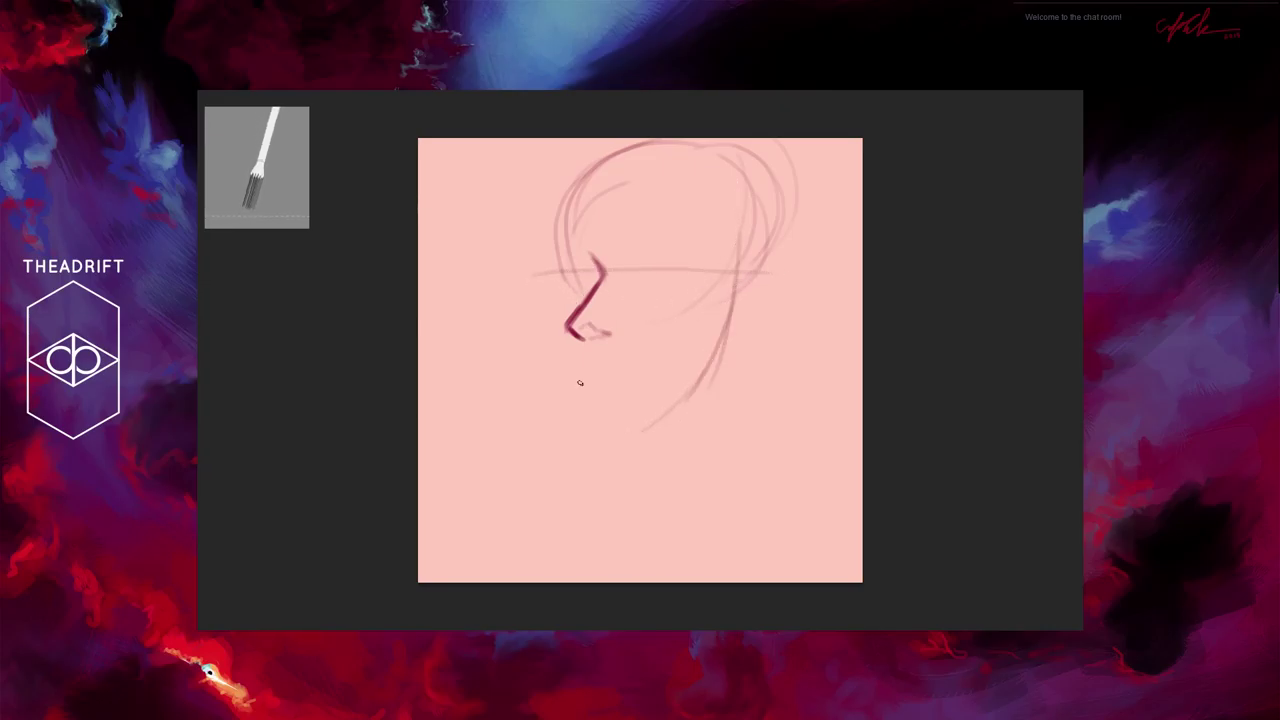
pyautogui.moveTo(570, 354); pyautogui.dragTo(603, 402)
pyautogui.moveTo(562, 262); pyautogui.dragTo(559, 292)
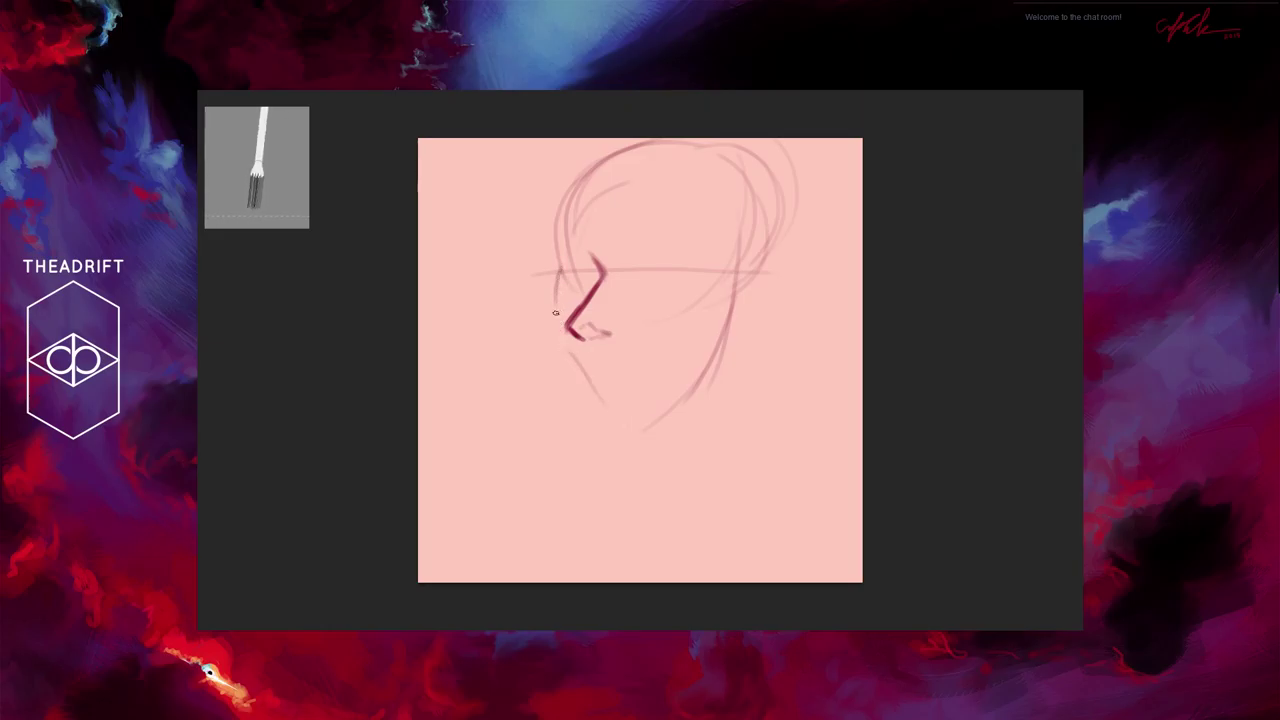
pyautogui.moveTo(587, 384)
pyautogui.mouseDown()
pyautogui.moveTo(602, 427)
pyautogui.moveTo(682, 418)
pyautogui.mouseUp()
pyautogui.moveTo(594, 428)
pyautogui.mouseDown()
pyautogui.moveTo(739, 373)
pyautogui.moveTo(604, 437)
pyautogui.moveTo(707, 370)
pyautogui.moveTo(732, 346)
pyautogui.mouseUp()
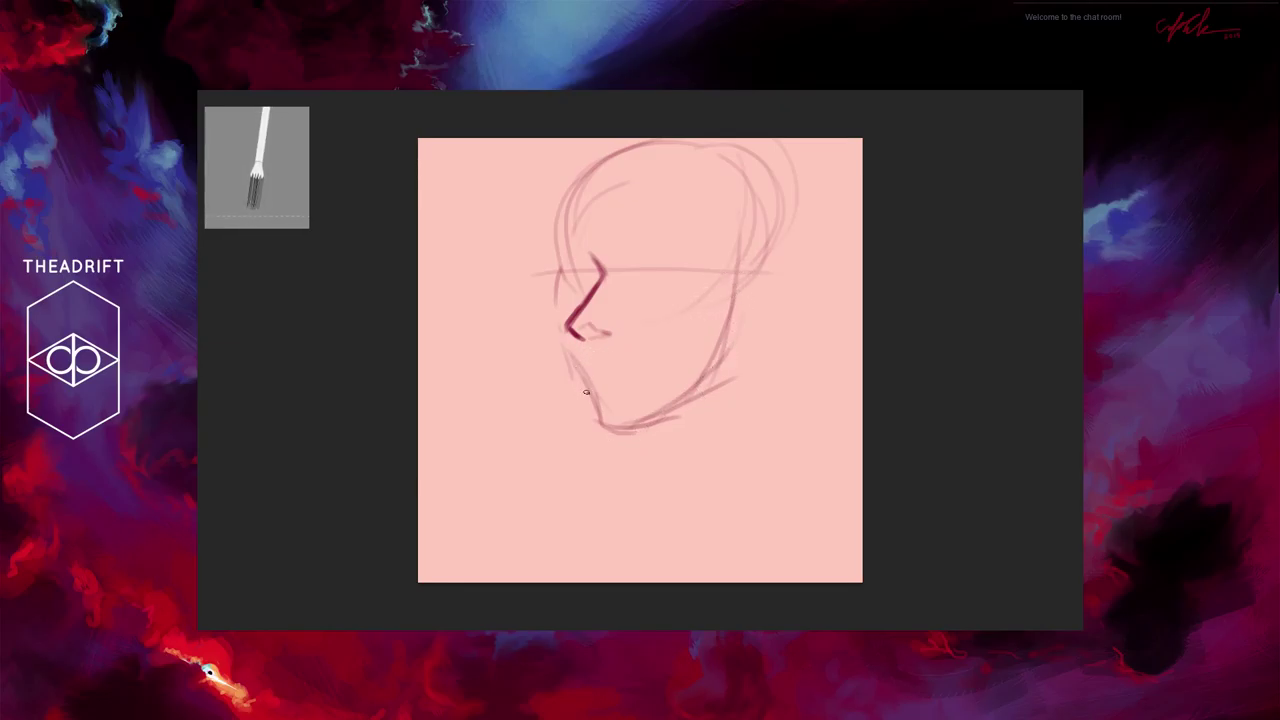
# Step: Strengthen the far-side face contour with short strokes along the chin, cheek, eye socket and forehead
pyautogui.moveTo(571, 373); pyautogui.dragTo(591, 409)
pyautogui.moveTo(570, 366)
pyautogui.mouseDown()
pyautogui.moveTo(594, 408)
pyautogui.moveTo(575, 381)
pyautogui.mouseUp()
pyautogui.moveTo(551, 311); pyautogui.dragTo(555, 290)
pyautogui.moveTo(561, 346); pyautogui.dragTo(574, 372)
pyautogui.moveTo(558, 286); pyautogui.dragTo(551, 246)
pyautogui.moveTo(552, 200); pyautogui.dragTo(554, 265)
# Step: Sketch the eyebrow lines with a small dot between them, and rough in the mouth under the nose
pyautogui.moveTo(642, 244); pyautogui.dragTo(673, 239)
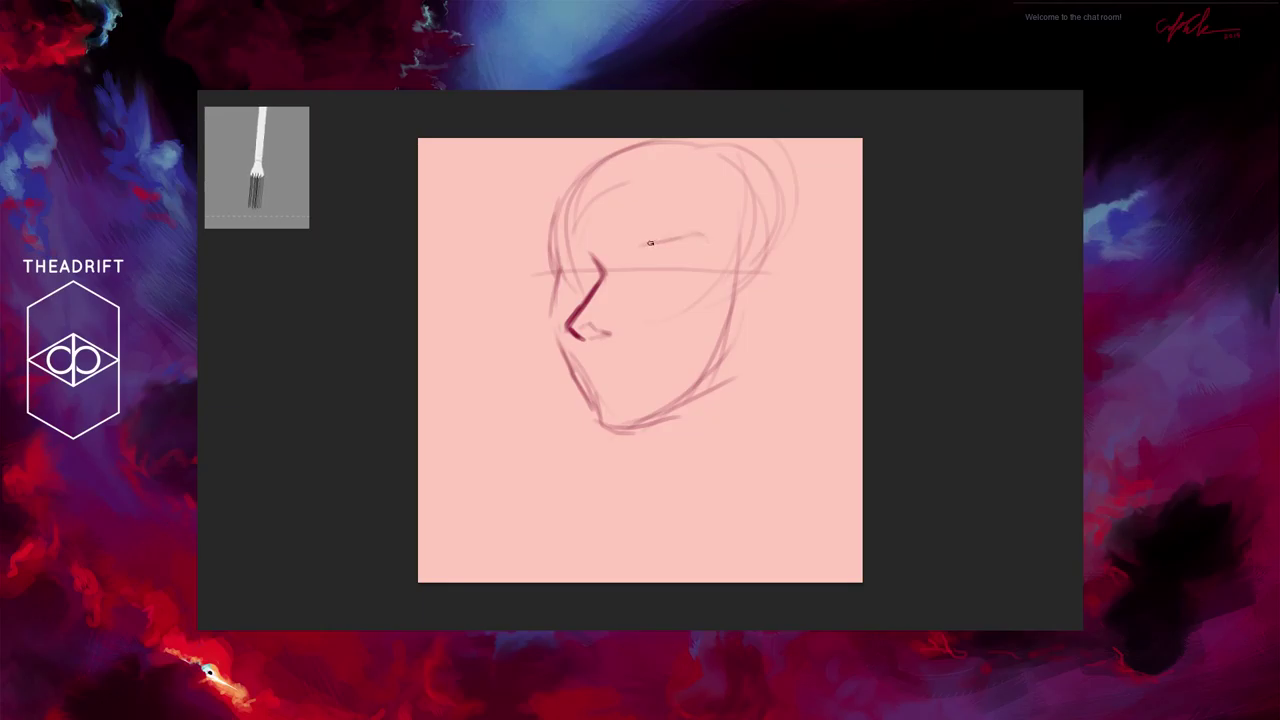
pyautogui.moveTo(705, 246); pyautogui.dragTo(645, 237)
pyautogui.moveTo(597, 226); pyautogui.dragTo(606, 226)
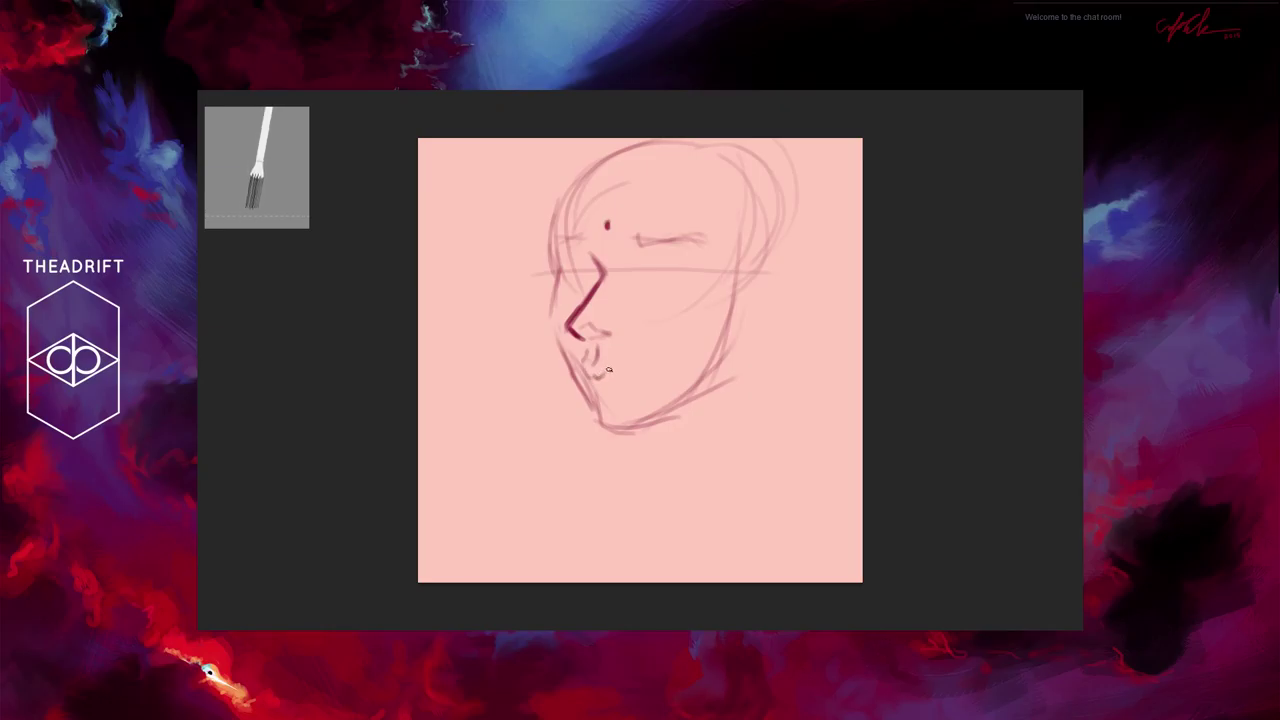
pyautogui.moveTo(608, 371); pyautogui.dragTo(631, 381)
pyautogui.moveTo(617, 389); pyautogui.dragTo(592, 384)
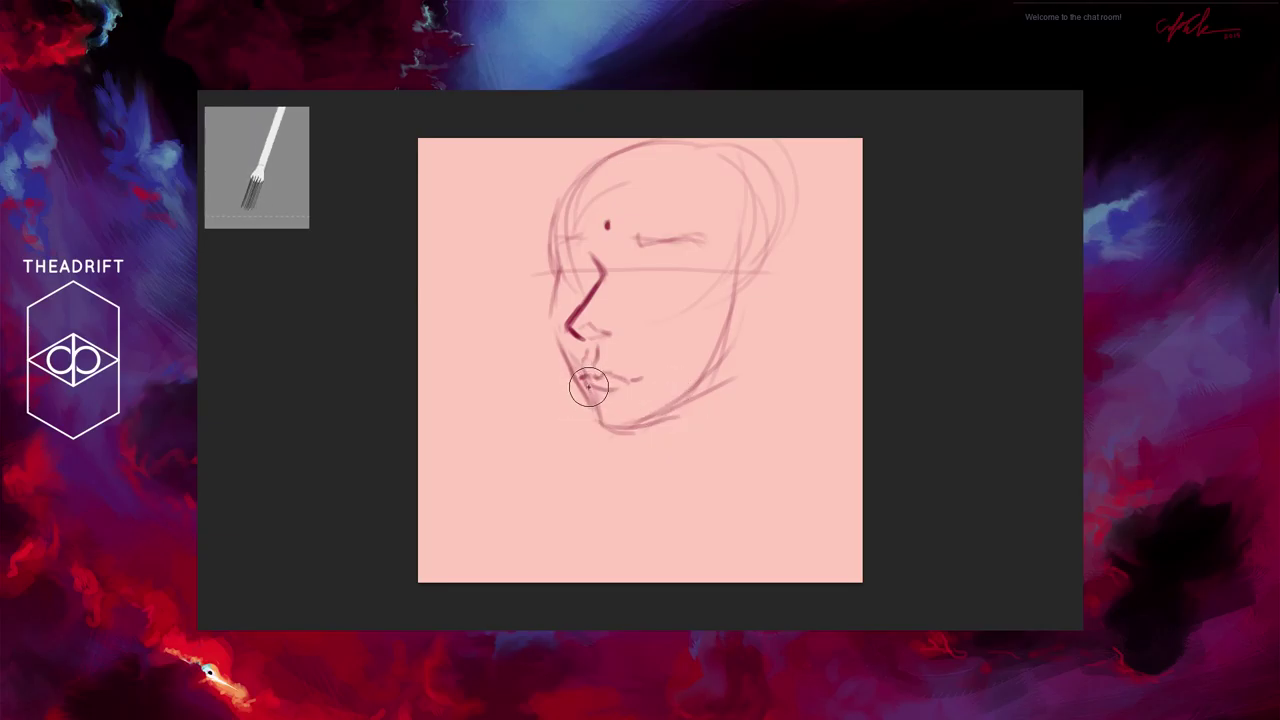
# Step: Clean up the far-side face contour and redraw it in darker strokes from eye level to the chin and lips
pyautogui.press('[')
pyautogui.press('[')
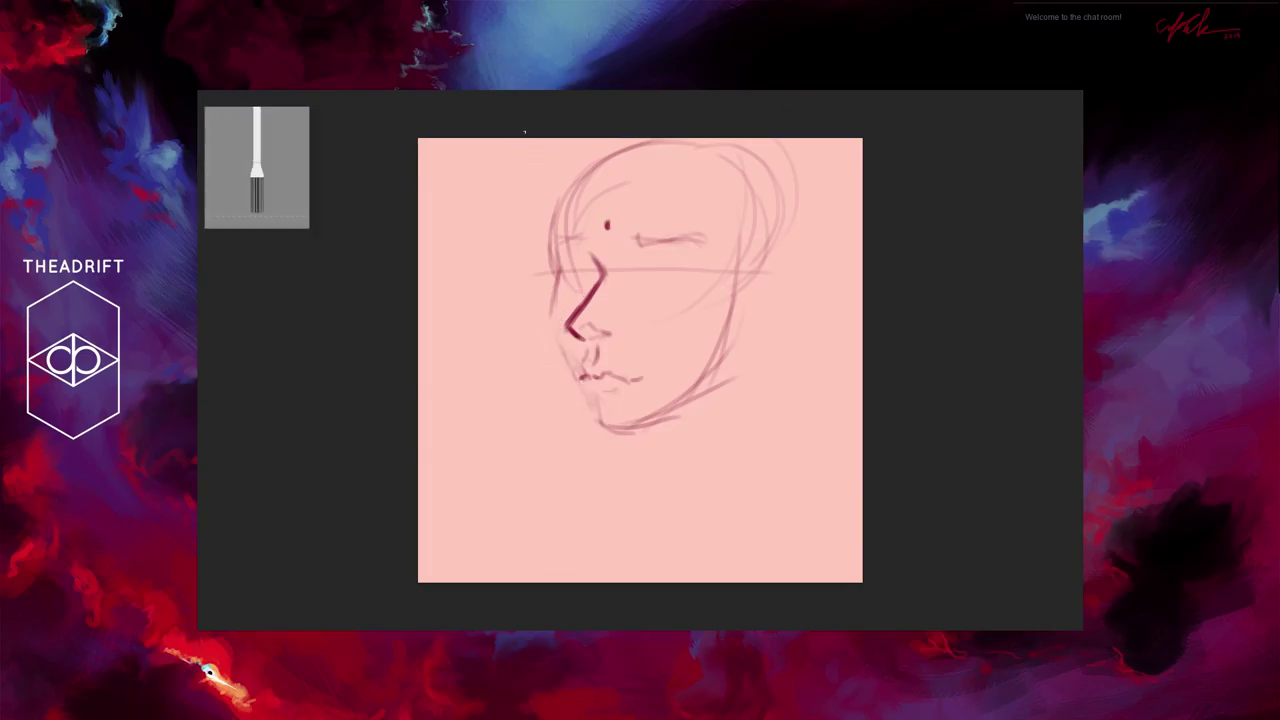
pyautogui.moveTo(549, 259)
pyautogui.mouseDown()
pyautogui.moveTo(549, 326)
pyautogui.moveTo(549, 314)
pyautogui.moveTo(582, 398)
pyautogui.mouseUp()
pyautogui.moveTo(558, 354)
pyautogui.mouseDown()
pyautogui.moveTo(614, 431)
pyautogui.moveTo(575, 412)
pyautogui.moveTo(603, 394)
pyautogui.mouseUp()
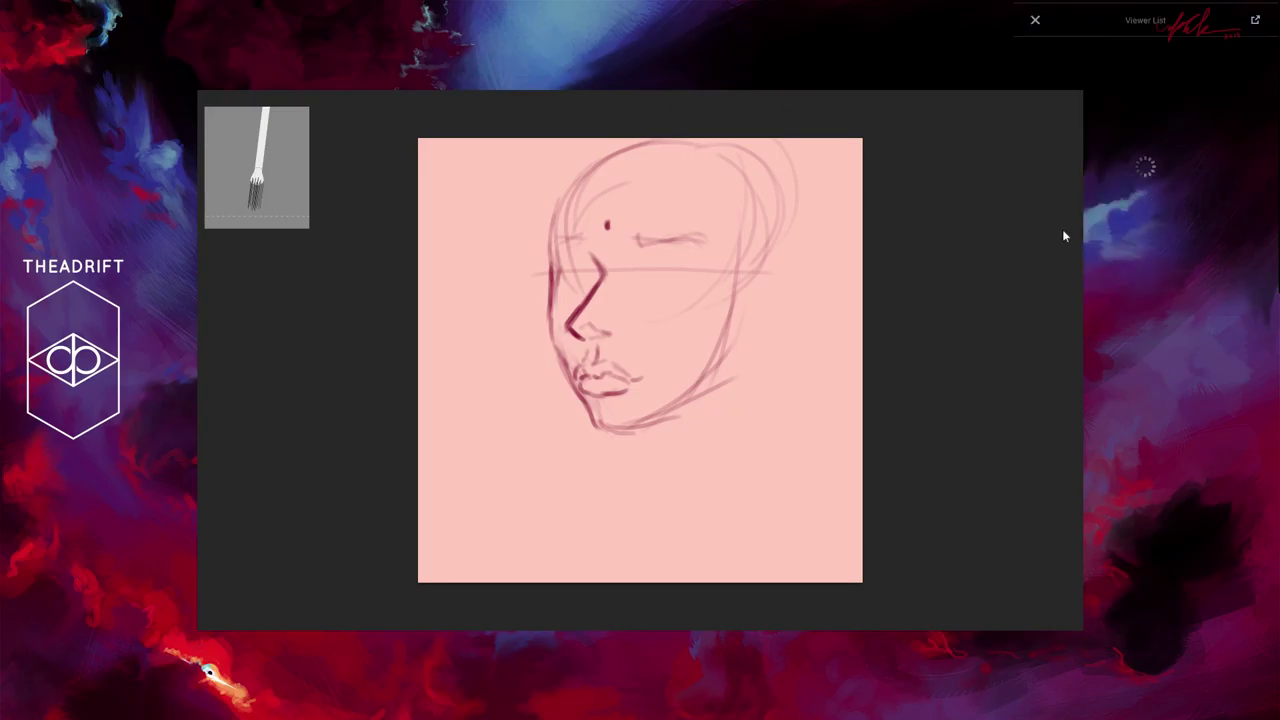
# Step: Close the viewer list, darken the near-side jaw curve and sketch the ear with its inner shape behind it
pyautogui.click(1035, 21)
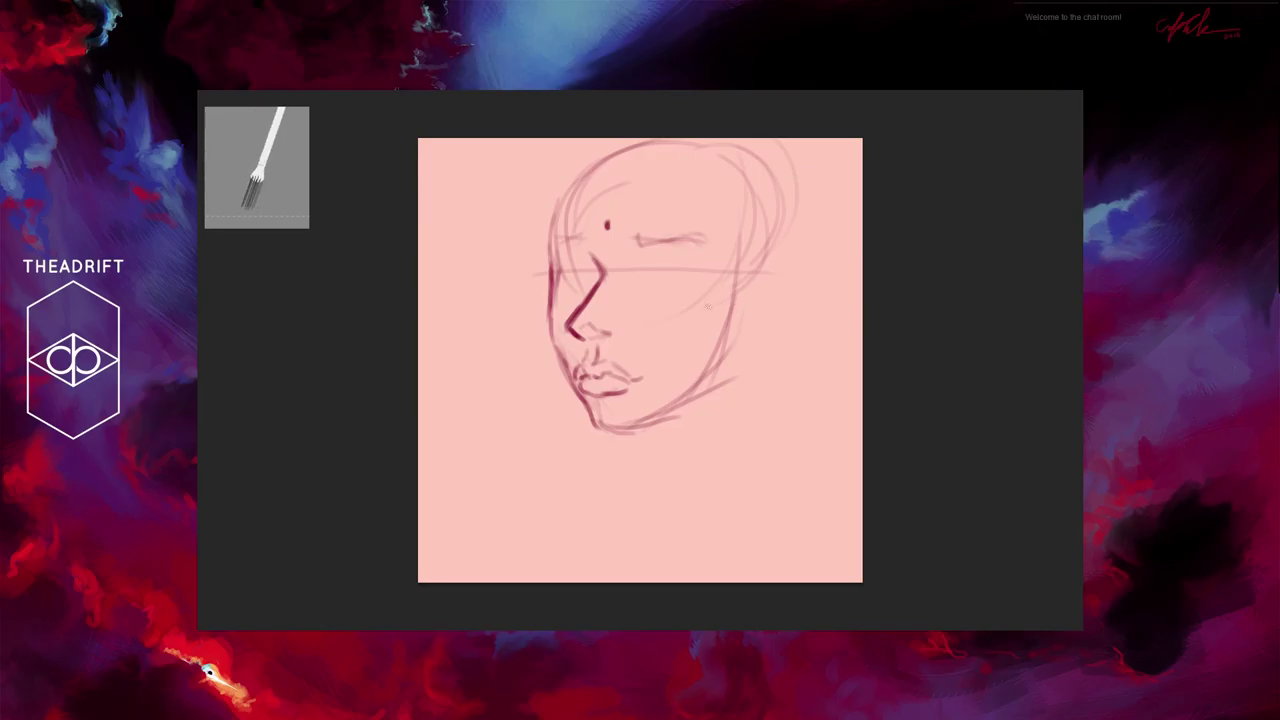
pyautogui.moveTo(737, 306); pyautogui.dragTo(692, 379)
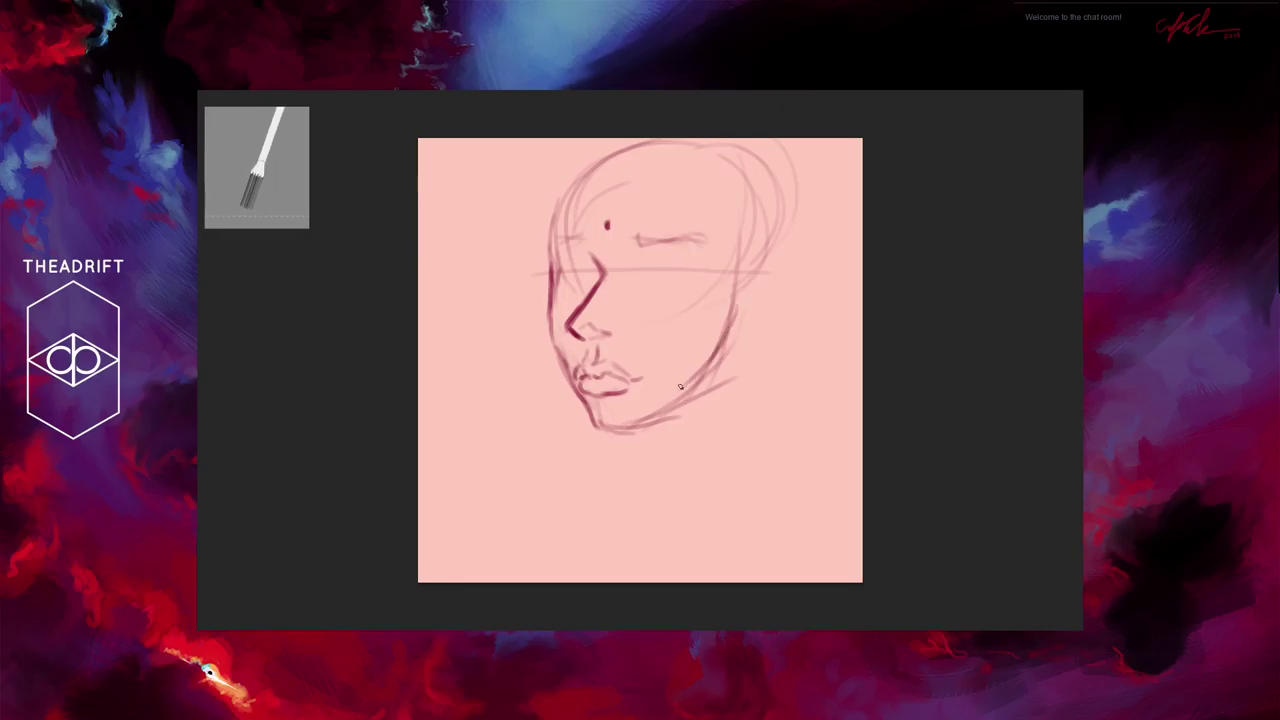
pyautogui.moveTo(742, 320); pyautogui.dragTo(716, 368)
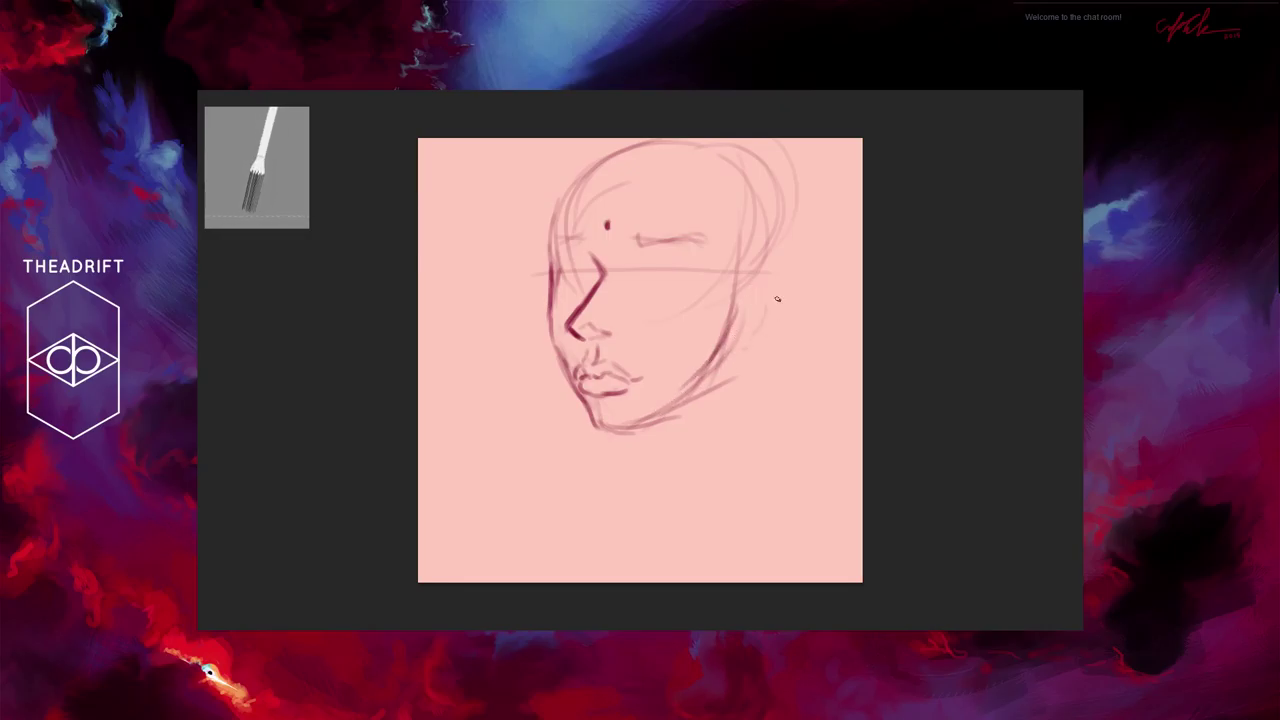
pyautogui.moveTo(745, 283)
pyautogui.mouseDown()
pyautogui.moveTo(777, 289)
pyautogui.moveTo(775, 307)
pyautogui.moveTo(738, 343)
pyautogui.moveTo(780, 314)
pyautogui.moveTo(734, 342)
pyautogui.mouseUp()
pyautogui.moveTo(756, 297)
pyautogui.mouseDown()
pyautogui.moveTo(766, 318)
pyautogui.moveTo(748, 298)
pyautogui.moveTo(742, 326)
pyautogui.moveTo(768, 310)
pyautogui.moveTo(736, 332)
pyautogui.moveTo(762, 320)
pyautogui.mouseUp()
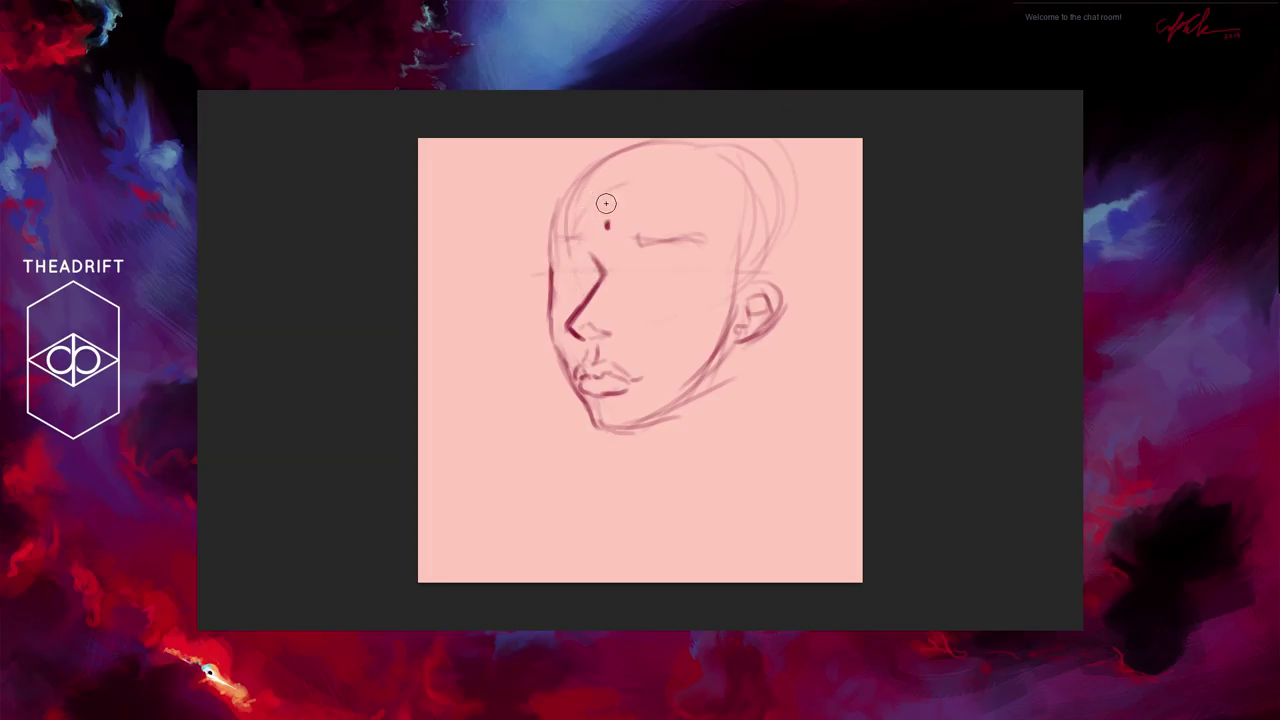
# Step: Erase the extra construction lines inside the forehead, around the back of the skull and along the eye guideline
pyautogui.moveTo(572, 212)
pyautogui.mouseDown()
pyautogui.moveTo(612, 179)
pyautogui.moveTo(638, 178)
pyautogui.moveTo(601, 190)
pyautogui.moveTo(591, 202)
pyautogui.moveTo(633, 181)
pyautogui.moveTo(561, 227)
pyautogui.mouseUp()
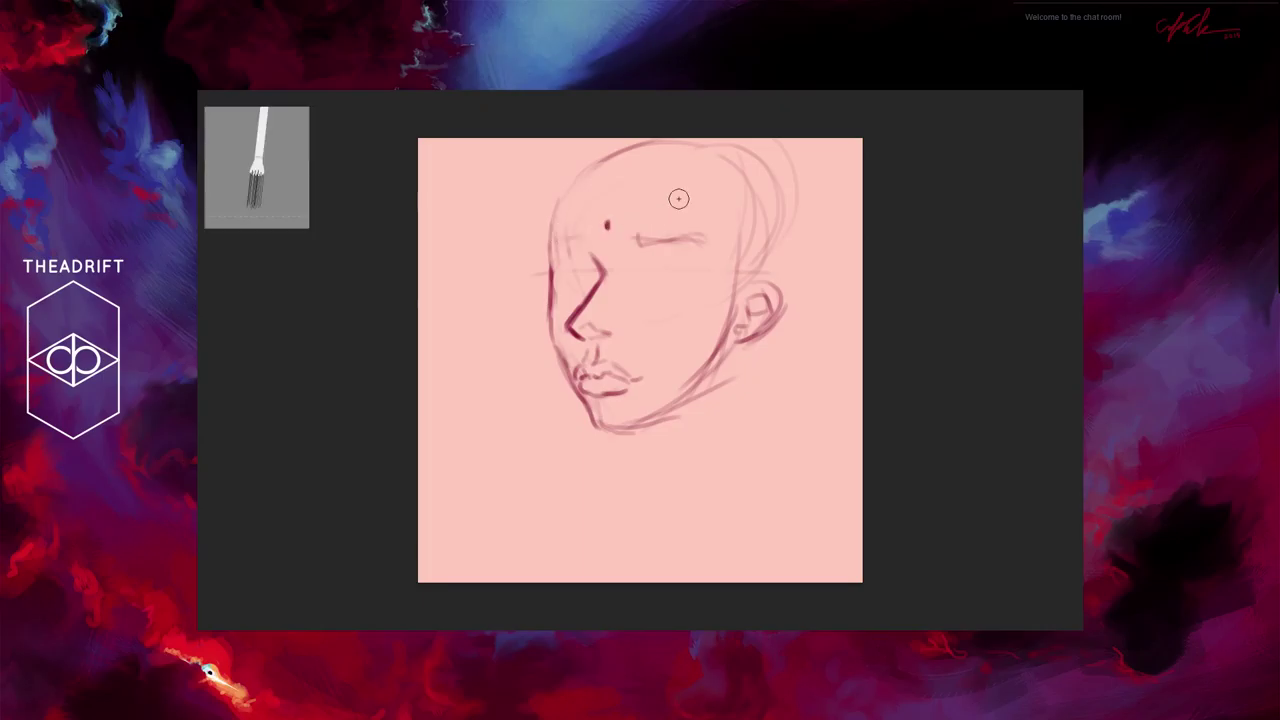
pyautogui.moveTo(724, 165)
pyautogui.mouseDown()
pyautogui.moveTo(778, 158)
pyautogui.moveTo(759, 169)
pyautogui.mouseUp()
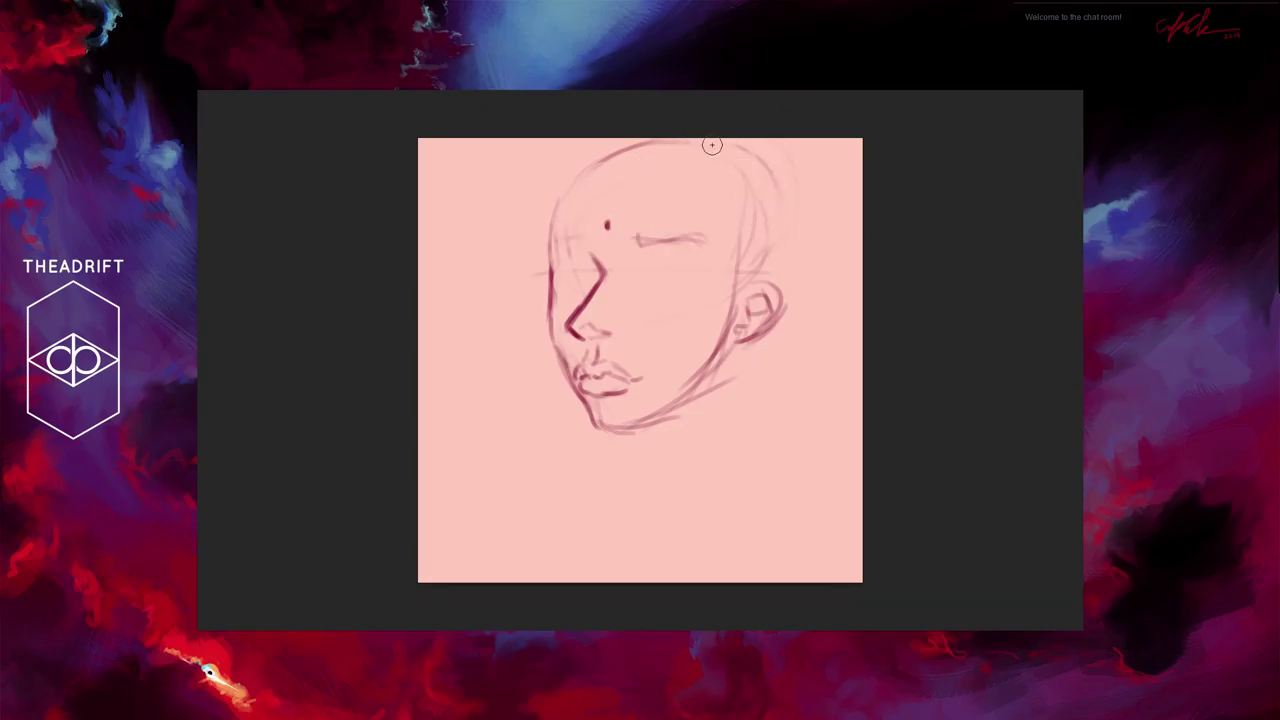
pyautogui.press(']')
pyautogui.press(']')
pyautogui.press('e')
pyautogui.moveTo(741, 275); pyautogui.dragTo(737, 262)
# Step: Erase the overlapping stray strokes along the lower jaw and under the chin, leaving a single faint jawline
pyautogui.moveTo(714, 383); pyautogui.dragTo(679, 412)
pyautogui.press(']')
pyautogui.press(']')
pyautogui.press(']')
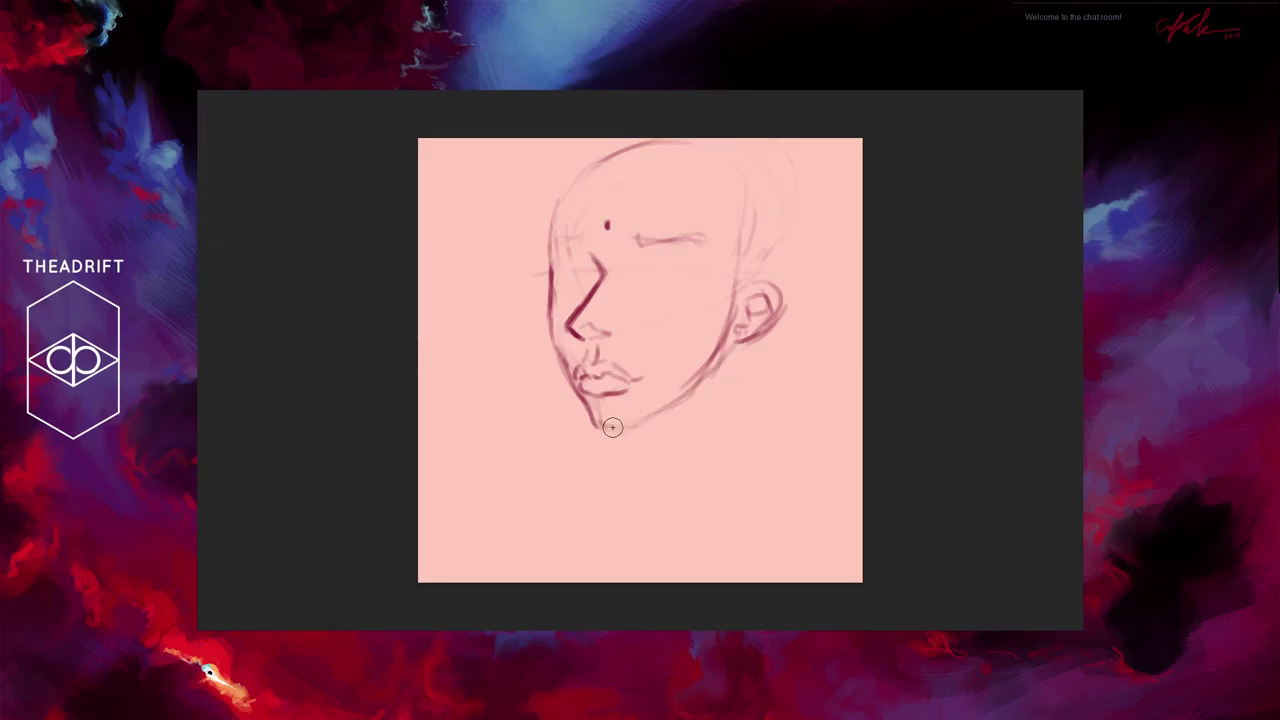
pyautogui.press(']')
pyautogui.press(']')
pyautogui.press(']')
pyautogui.press(']')
pyautogui.press(']')
pyautogui.press(']')
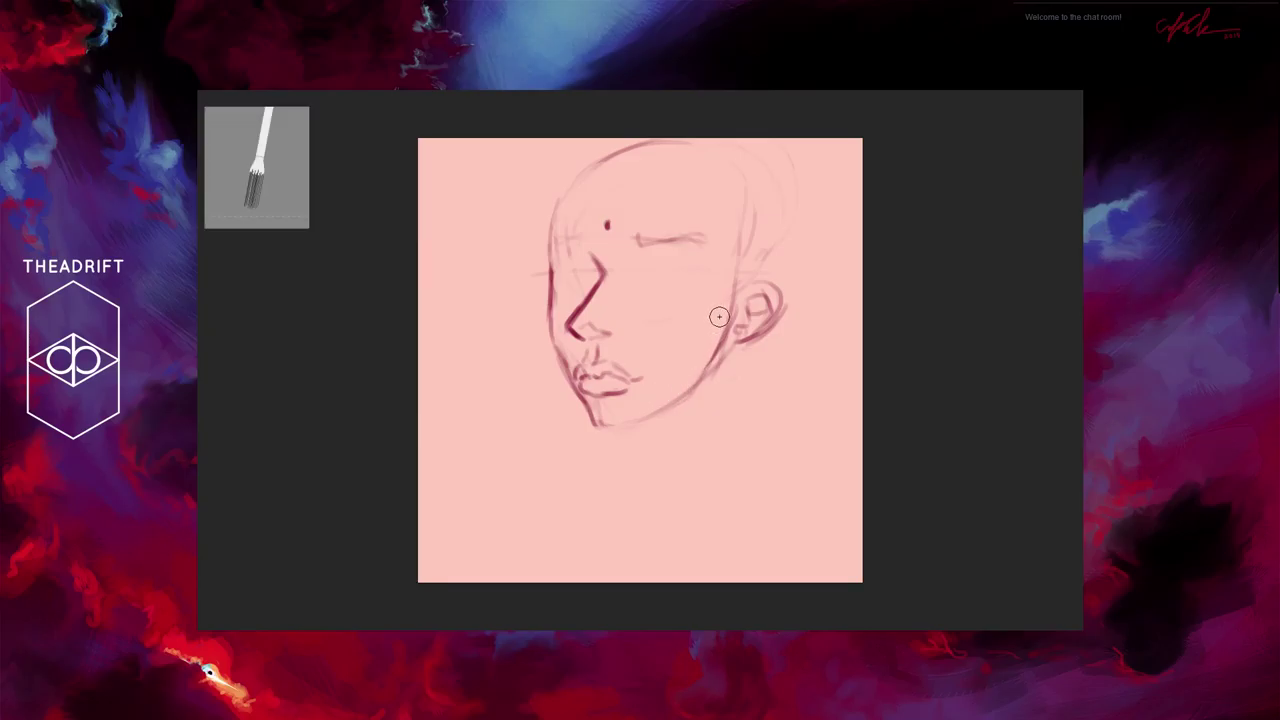
# Step: Redraw the jawline and the far-side face contour as darker, cleaner lines meeting at the chin
pyautogui.press(']')
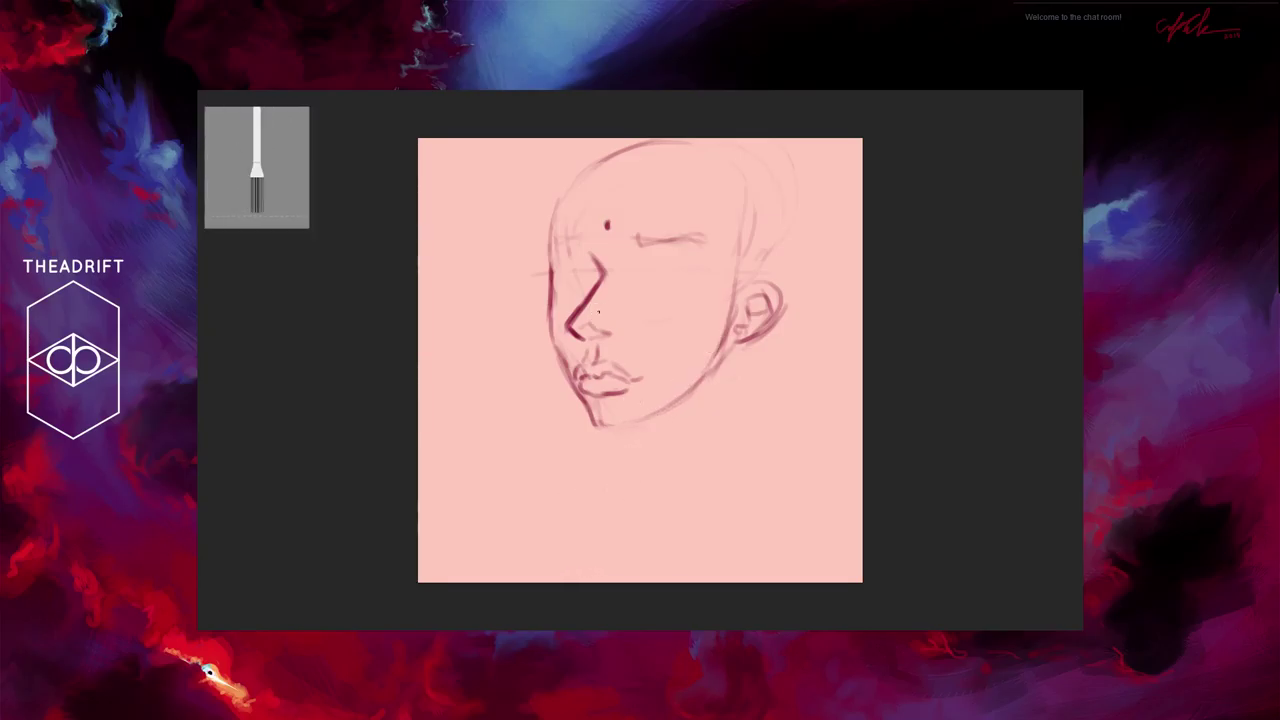
pyautogui.moveTo(591, 420)
pyautogui.mouseDown()
pyautogui.moveTo(658, 415)
pyautogui.moveTo(603, 426)
pyautogui.moveTo(666, 410)
pyautogui.moveTo(699, 386)
pyautogui.moveTo(634, 421)
pyautogui.moveTo(724, 355)
pyautogui.moveTo(692, 392)
pyautogui.mouseUp()
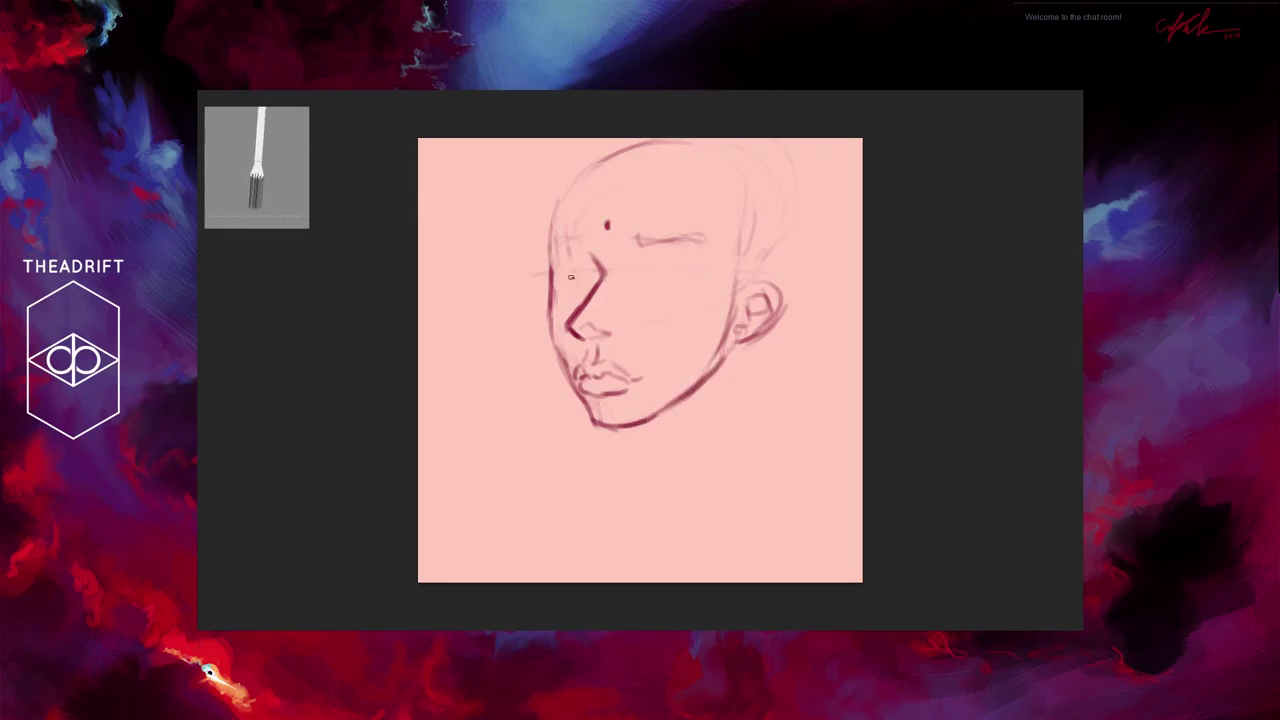
pyautogui.moveTo(550, 275)
pyautogui.mouseDown()
pyautogui.moveTo(548, 339)
pyautogui.moveTo(549, 271)
pyautogui.moveTo(552, 348)
pyautogui.moveTo(550, 332)
pyautogui.moveTo(565, 365)
pyautogui.moveTo(548, 322)
pyautogui.moveTo(563, 368)
pyautogui.moveTo(547, 317)
pyautogui.moveTo(591, 416)
pyautogui.mouseUp()
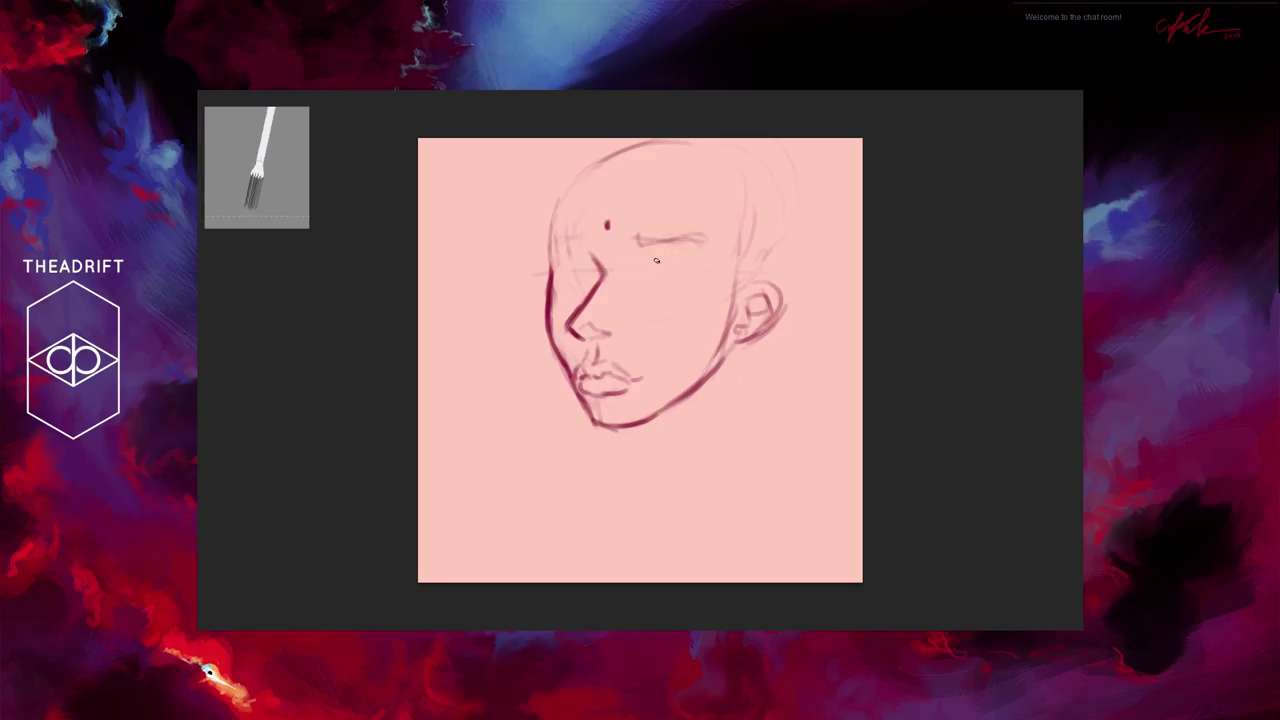
# Step: Sketch both eyes beneath the eyebrows, with upper lids, round irises and a lower lid on the near eye
pyautogui.moveTo(688, 268); pyautogui.dragTo(637, 269)
pyautogui.moveTo(686, 270); pyautogui.dragTo(652, 263)
pyautogui.moveTo(579, 267); pyautogui.dragTo(574, 272)
pyautogui.moveTo(658, 266)
pyautogui.mouseDown()
pyautogui.moveTo(674, 278)
pyautogui.moveTo(660, 262)
pyautogui.mouseUp()
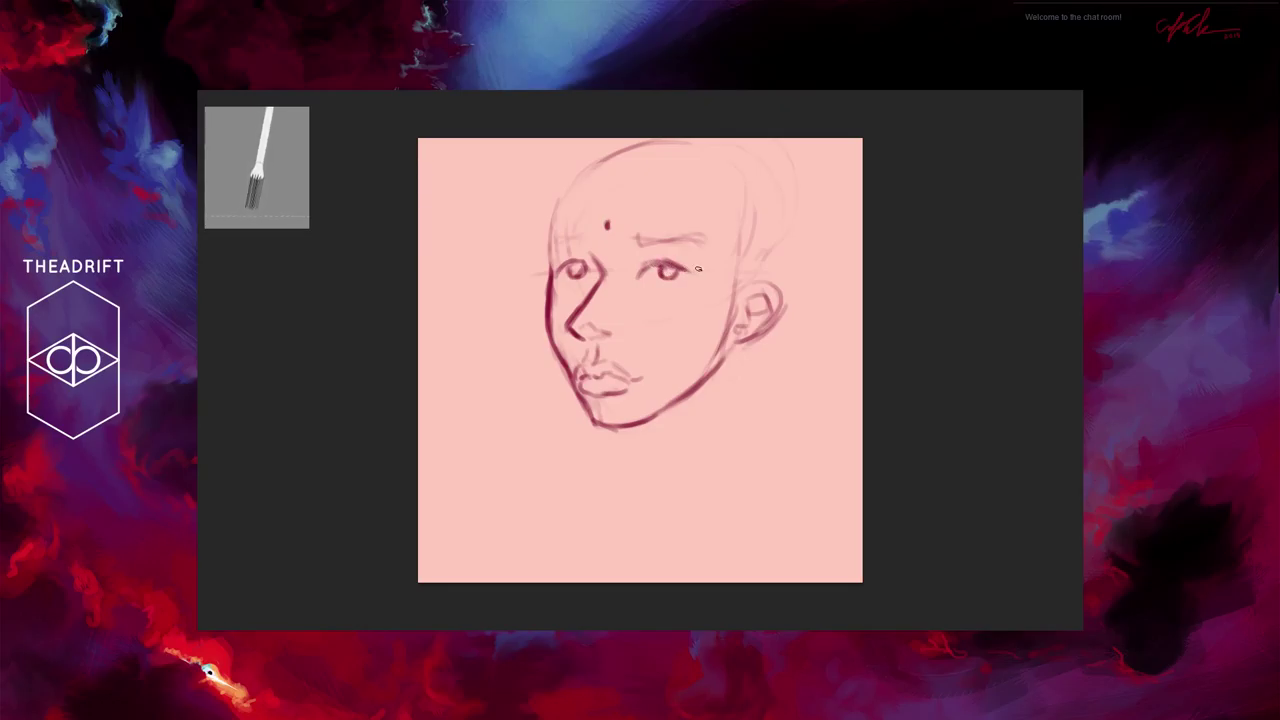
pyautogui.moveTo(659, 288); pyautogui.dragTo(695, 271)
pyautogui.moveTo(548, 270); pyautogui.dragTo(564, 262)
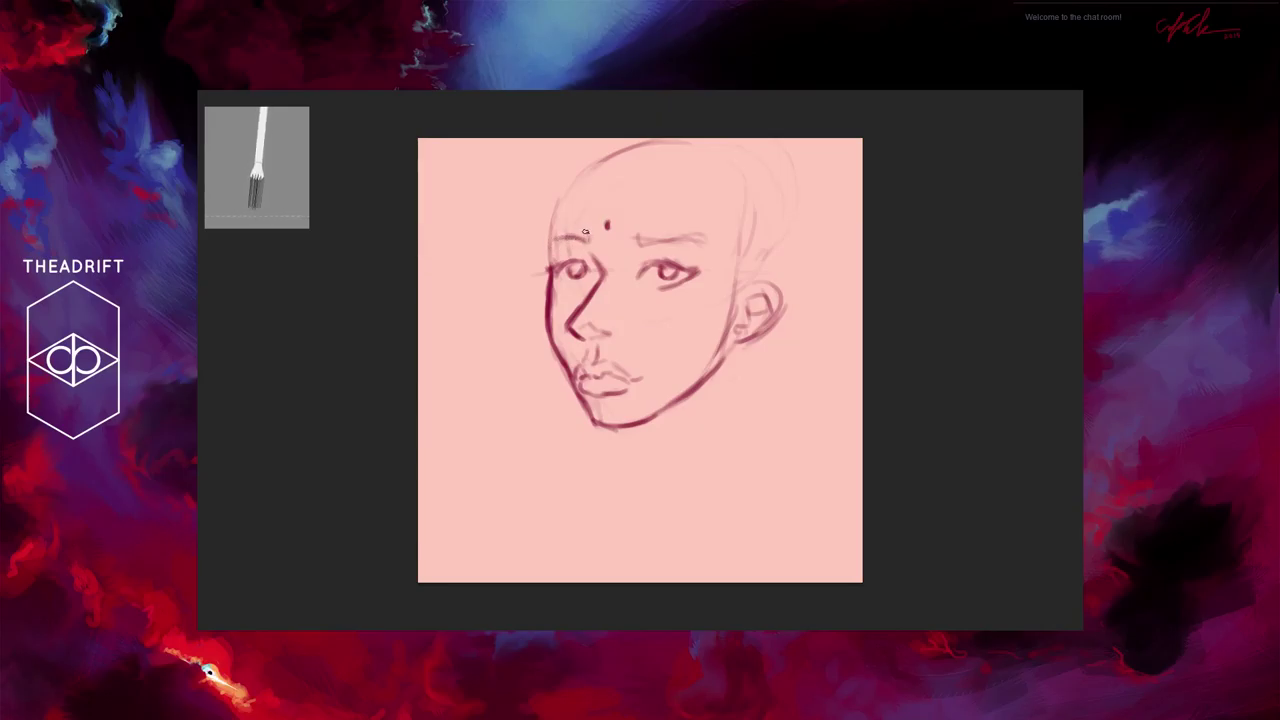
# Step: Refine the far temple contour, darken the eye corner at the nose bridge and rework the near eye's lids
pyautogui.moveTo(548, 238)
pyautogui.mouseDown()
pyautogui.moveTo(546, 292)
pyautogui.moveTo(543, 276)
pyautogui.mouseUp()
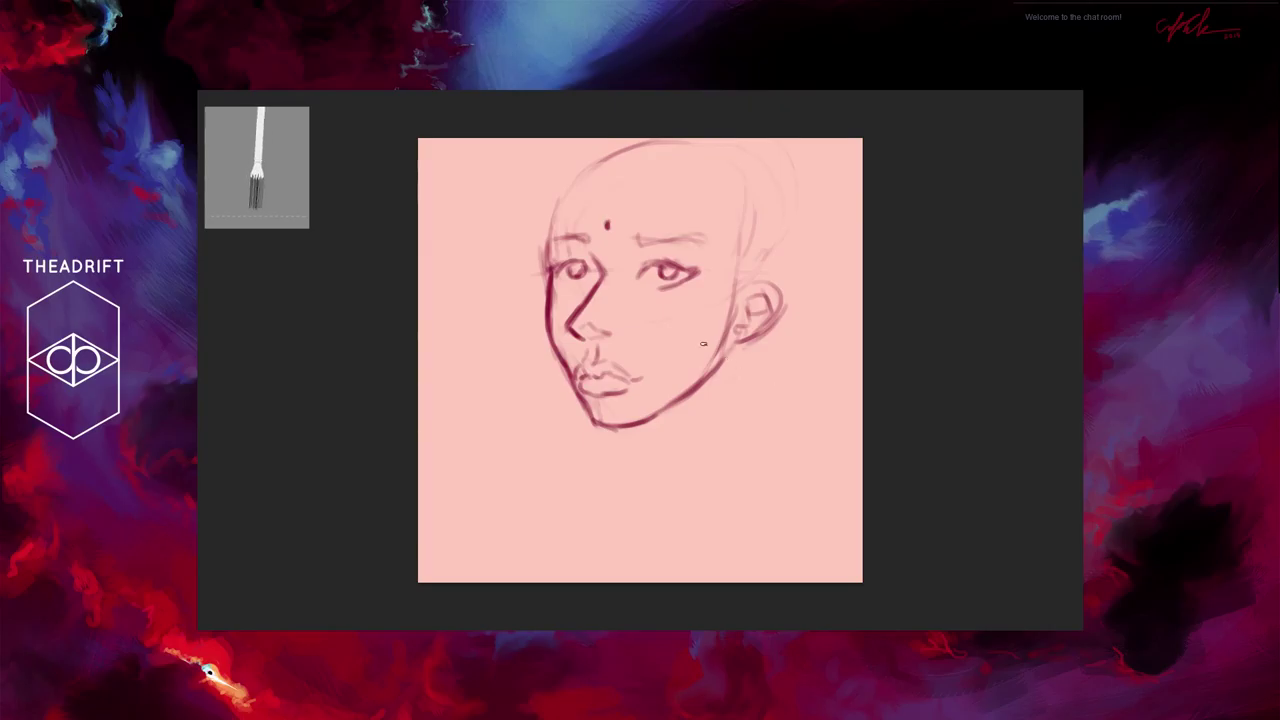
pyautogui.moveTo(580, 262); pyautogui.dragTo(593, 264)
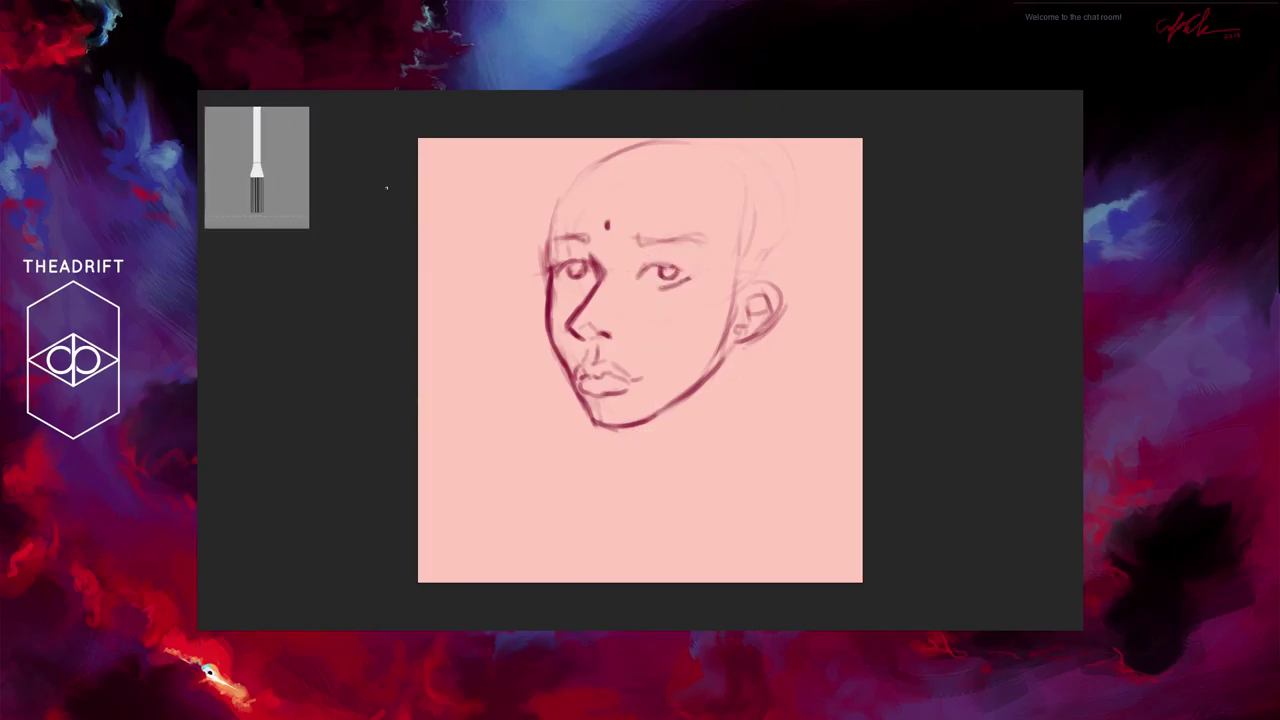
pyautogui.moveTo(648, 266); pyautogui.dragTo(698, 274)
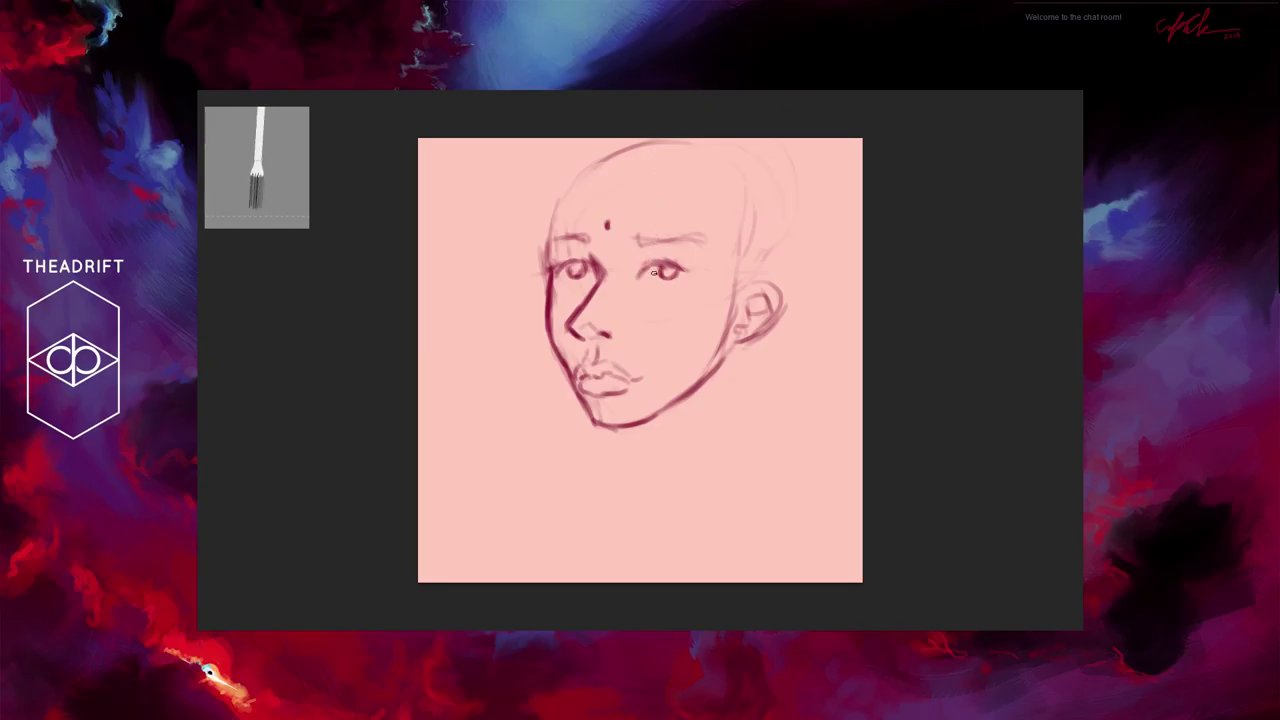
# Step: Touch up the near eye and mouth corner, and sketch a wavy, jagged hairline over the forehead and near temple
pyautogui.moveTo(647, 271); pyautogui.dragTo(648, 279)
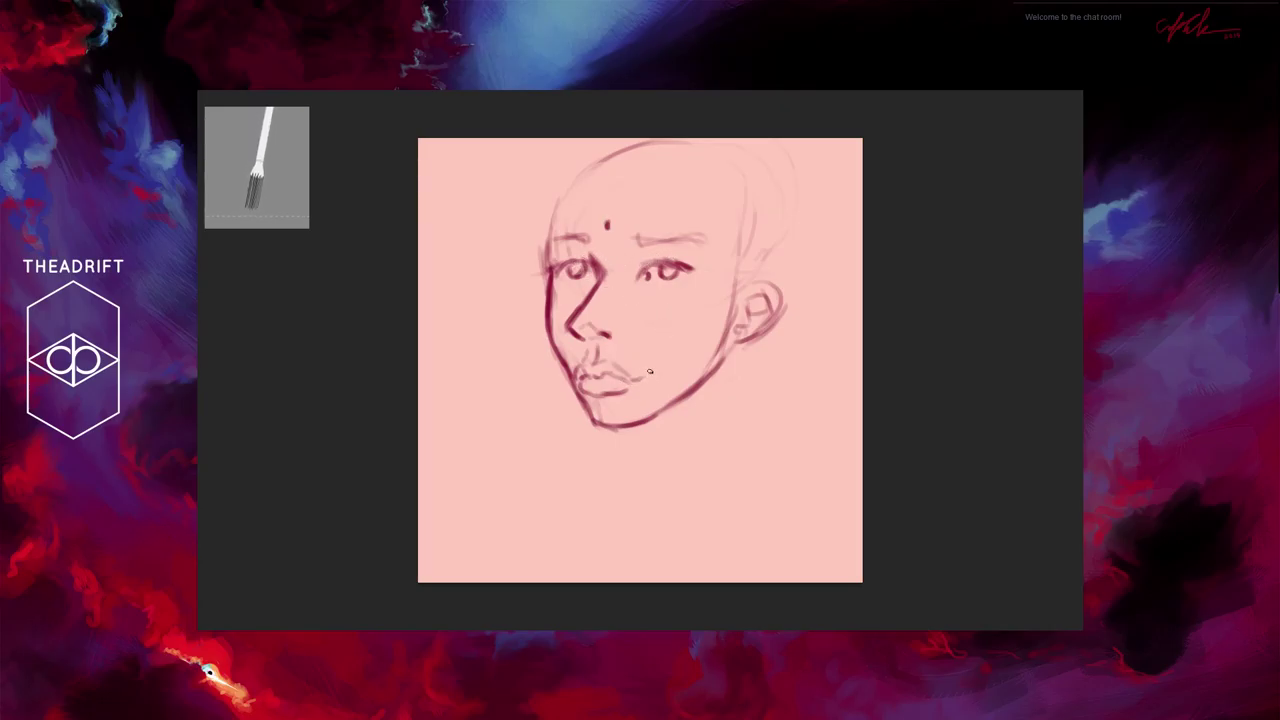
pyautogui.moveTo(653, 369); pyautogui.dragTo(650, 381)
pyautogui.moveTo(670, 176)
pyautogui.mouseDown()
pyautogui.moveTo(667, 200)
pyautogui.moveTo(691, 229)
pyautogui.moveTo(723, 222)
pyautogui.moveTo(708, 248)
pyautogui.moveTo(724, 272)
pyautogui.moveTo(708, 289)
pyautogui.mouseUp()
pyautogui.moveTo(753, 209); pyautogui.dragTo(746, 236)
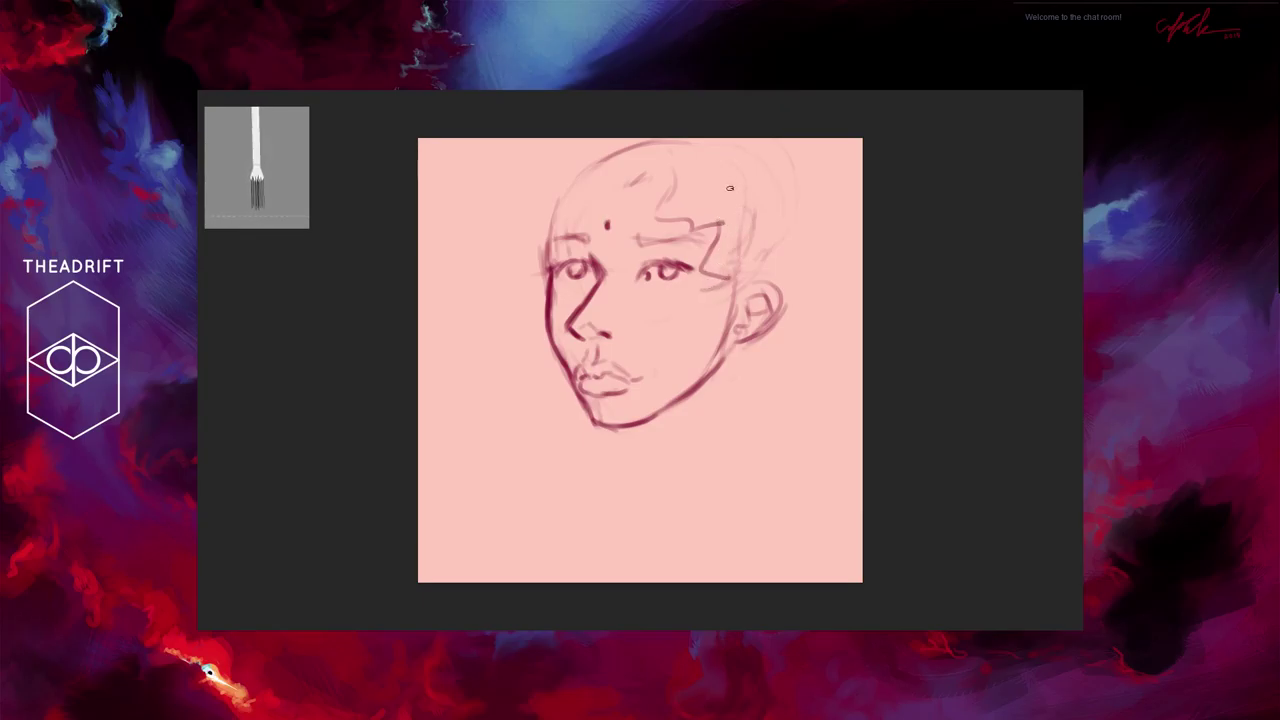
pyautogui.moveTo(666, 163)
pyautogui.mouseDown()
pyautogui.moveTo(655, 210)
pyautogui.moveTo(674, 239)
pyautogui.mouseUp()
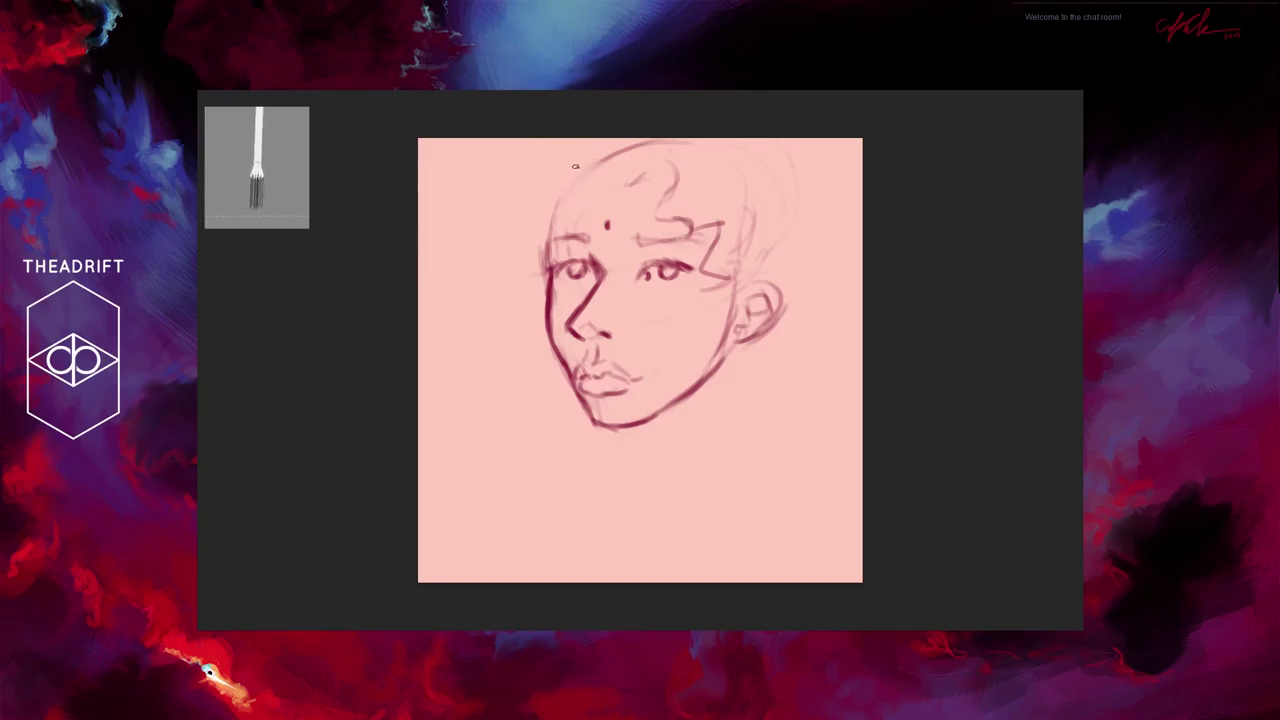
# Step: Sketch the far-side hair outline with pointed curls and add short strands along the front hairline
pyautogui.moveTo(582, 168)
pyautogui.mouseDown()
pyautogui.moveTo(542, 155)
pyautogui.moveTo(527, 207)
pyautogui.moveTo(516, 192)
pyautogui.moveTo(537, 236)
pyautogui.mouseUp()
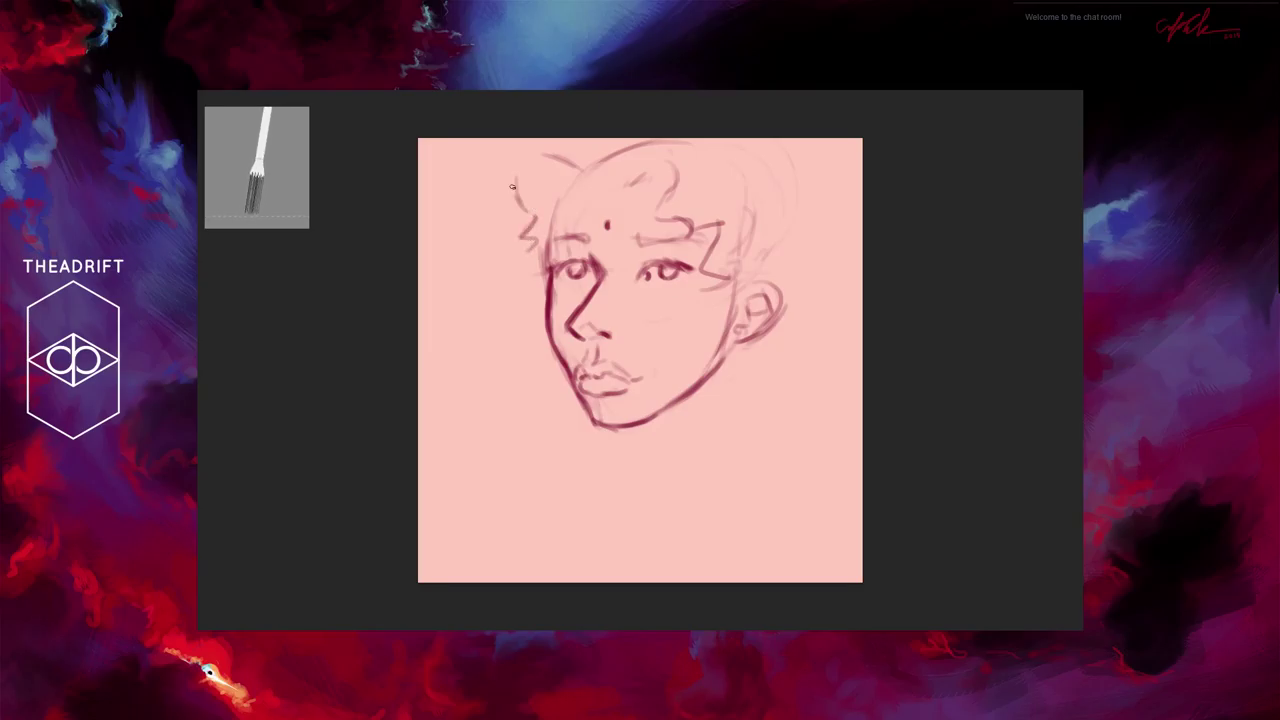
pyautogui.moveTo(525, 160); pyautogui.dragTo(533, 213)
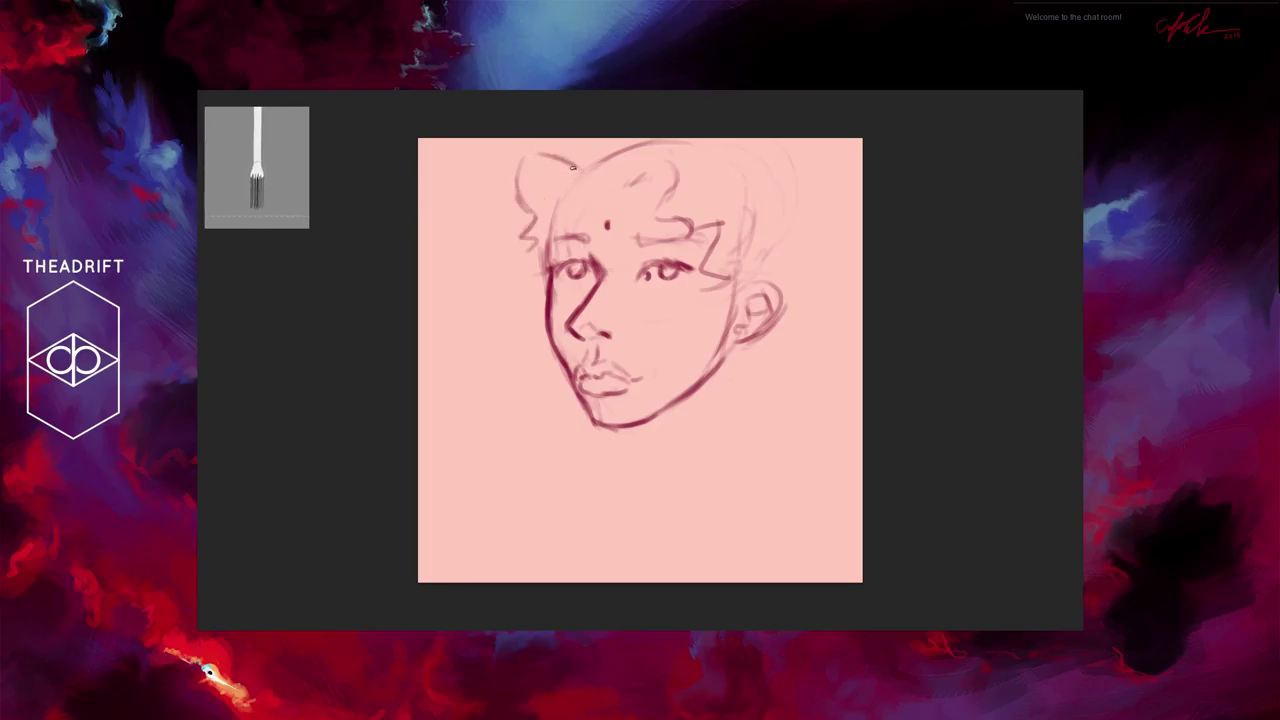
pyautogui.moveTo(556, 222)
pyautogui.mouseDown()
pyautogui.moveTo(565, 191)
pyautogui.moveTo(549, 252)
pyautogui.moveTo(550, 212)
pyautogui.moveTo(548, 254)
pyautogui.mouseUp()
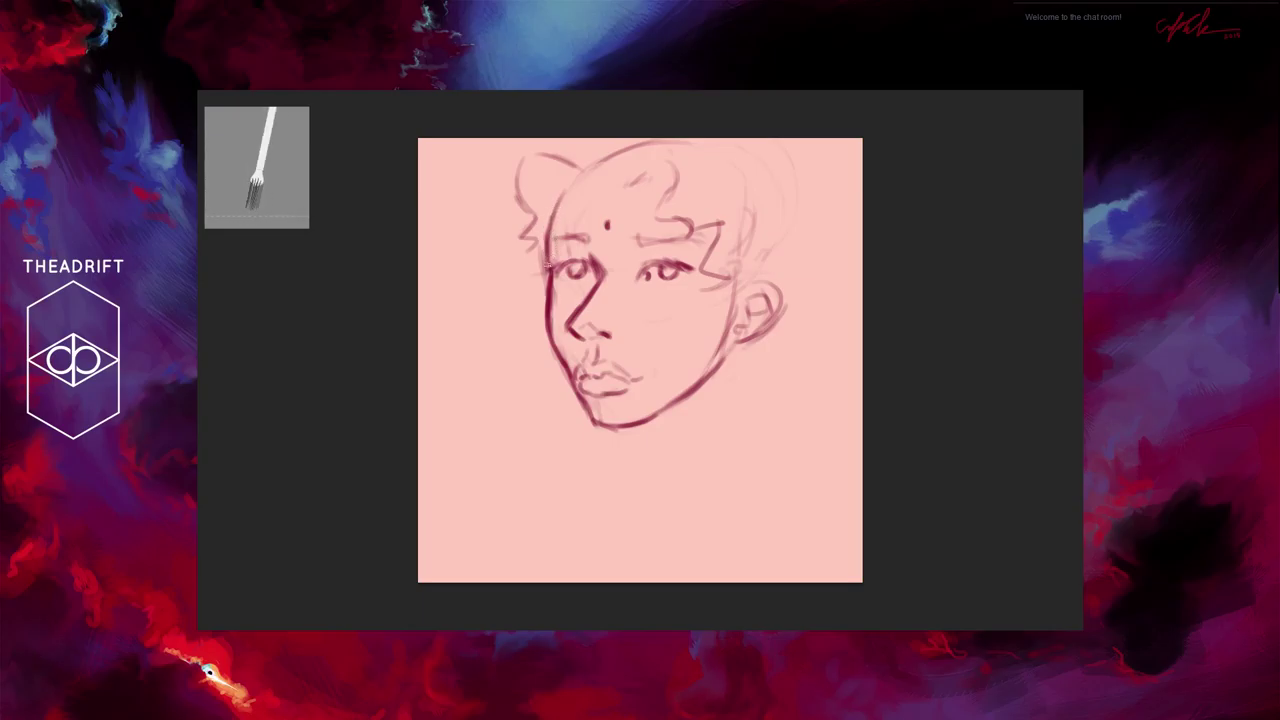
pyautogui.moveTo(608, 195)
pyautogui.mouseDown()
pyautogui.moveTo(654, 175)
pyautogui.moveTo(598, 192)
pyautogui.moveTo(588, 162)
pyautogui.moveTo(591, 186)
pyautogui.moveTo(583, 176)
pyautogui.moveTo(559, 190)
pyautogui.moveTo(658, 177)
pyautogui.mouseUp()
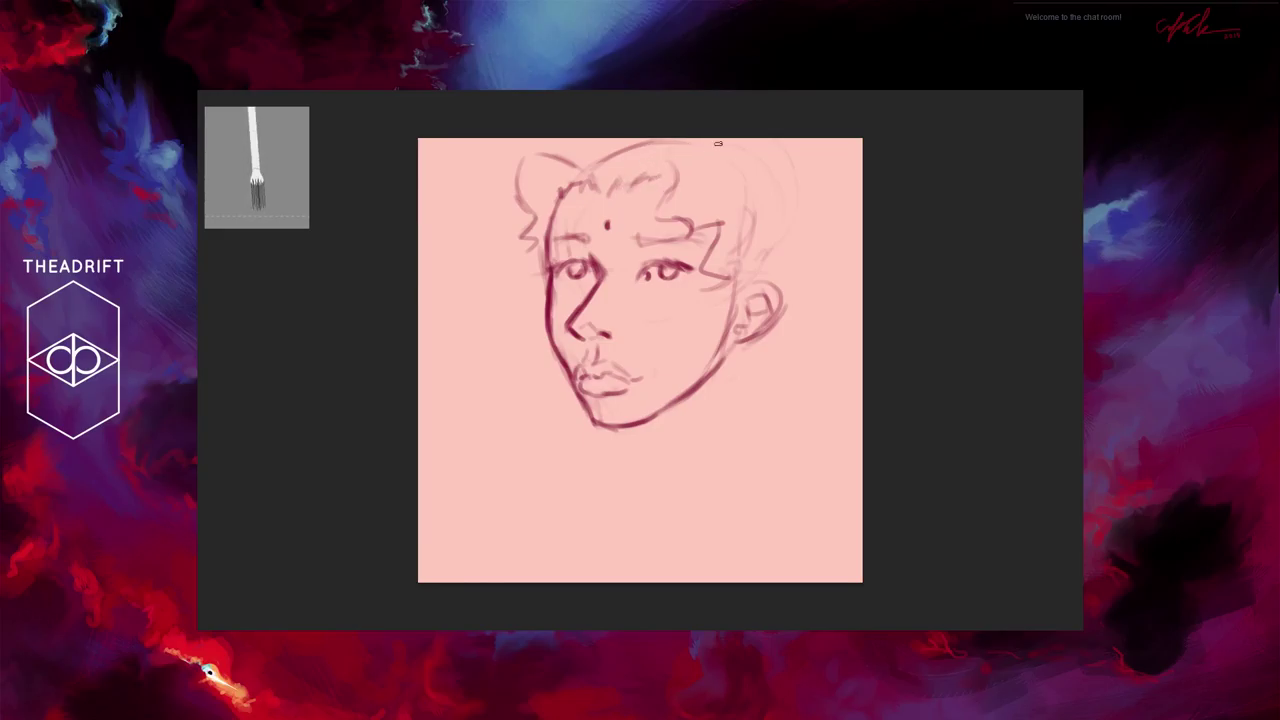
# Step: Sketch wavy hair contours above and behind the near temple, widen the far-side tuft and add a sideburn curl before the ear
pyautogui.moveTo(749, 162)
pyautogui.mouseDown()
pyautogui.moveTo(757, 197)
pyautogui.moveTo(736, 255)
pyautogui.moveTo(747, 243)
pyautogui.moveTo(751, 275)
pyautogui.mouseUp()
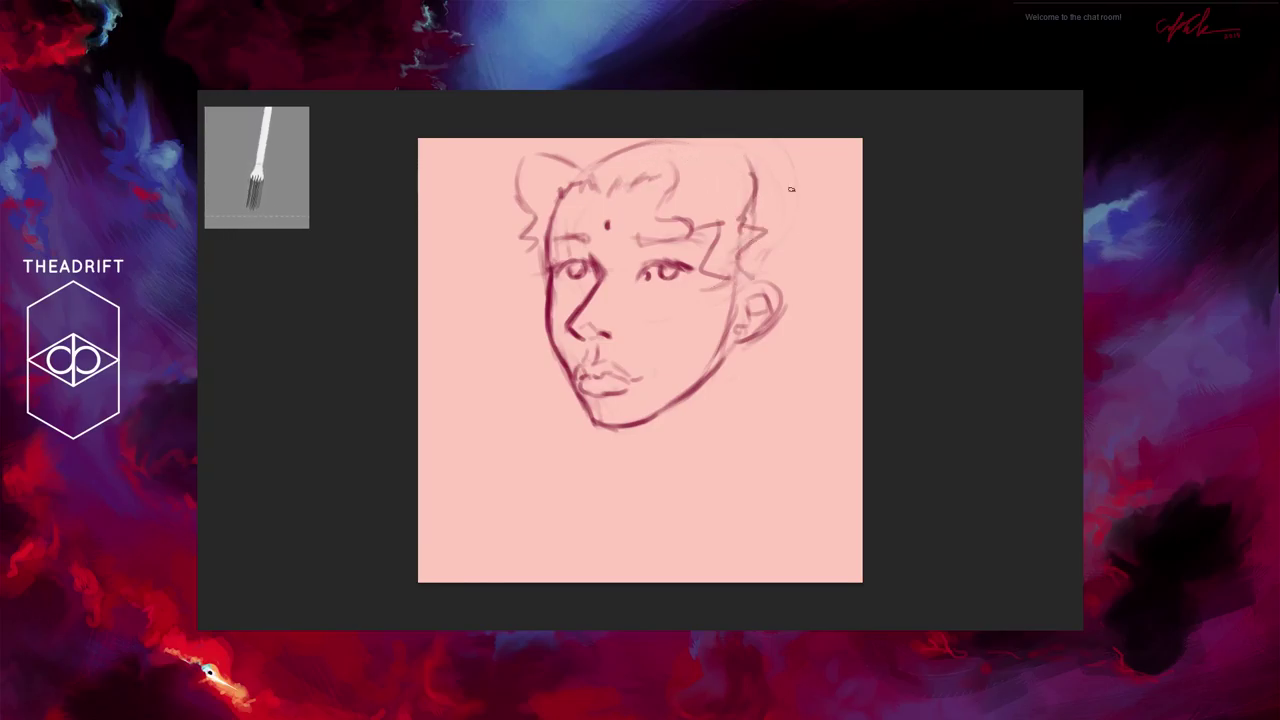
pyautogui.moveTo(812, 212); pyautogui.dragTo(800, 260)
pyautogui.moveTo(521, 156)
pyautogui.mouseDown()
pyautogui.moveTo(556, 187)
pyautogui.moveTo(511, 142)
pyautogui.moveTo(508, 187)
pyautogui.mouseUp()
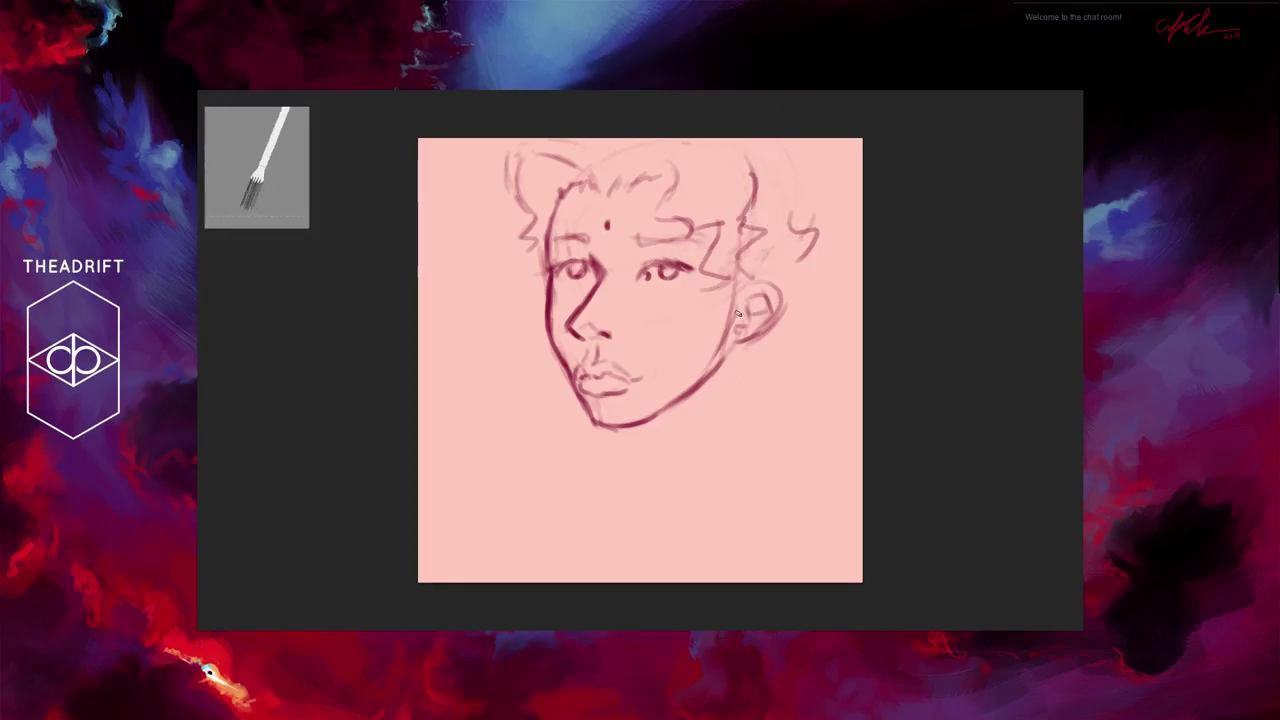
pyautogui.moveTo(733, 262); pyautogui.dragTo(707, 295)
pyautogui.moveTo(707, 295); pyautogui.dragTo(726, 310)
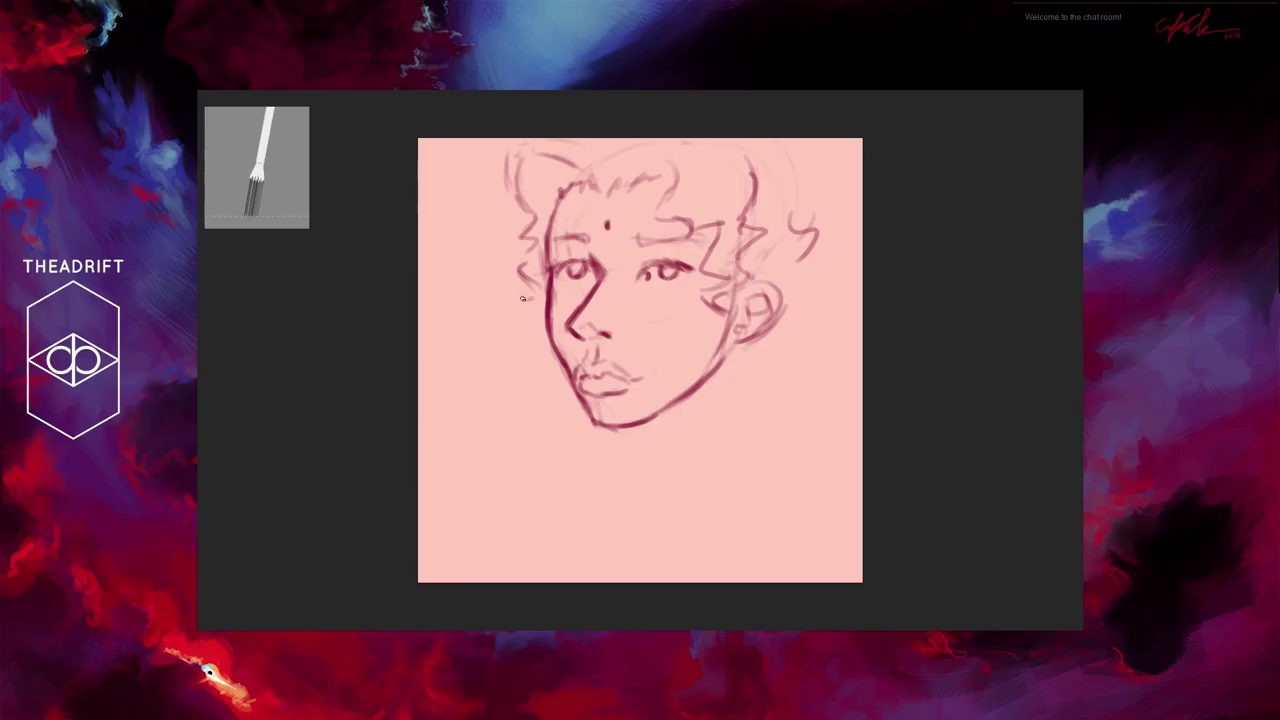
# Step: Draw small, dark, flicked curls beside the far eye, just outside the face contour
pyautogui.moveTo(536, 262); pyautogui.dragTo(510, 256)
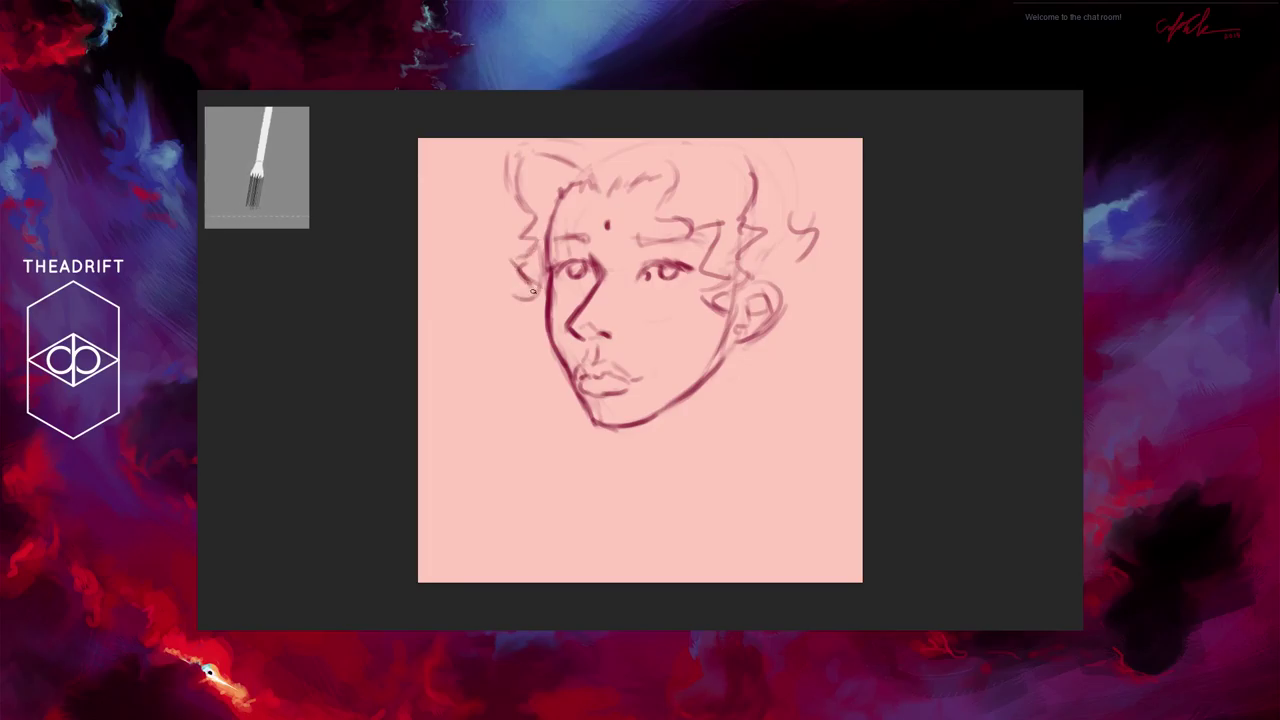
pyautogui.moveTo(510, 256); pyautogui.dragTo(530, 297)
pyautogui.moveTo(543, 302); pyautogui.dragTo(518, 298)
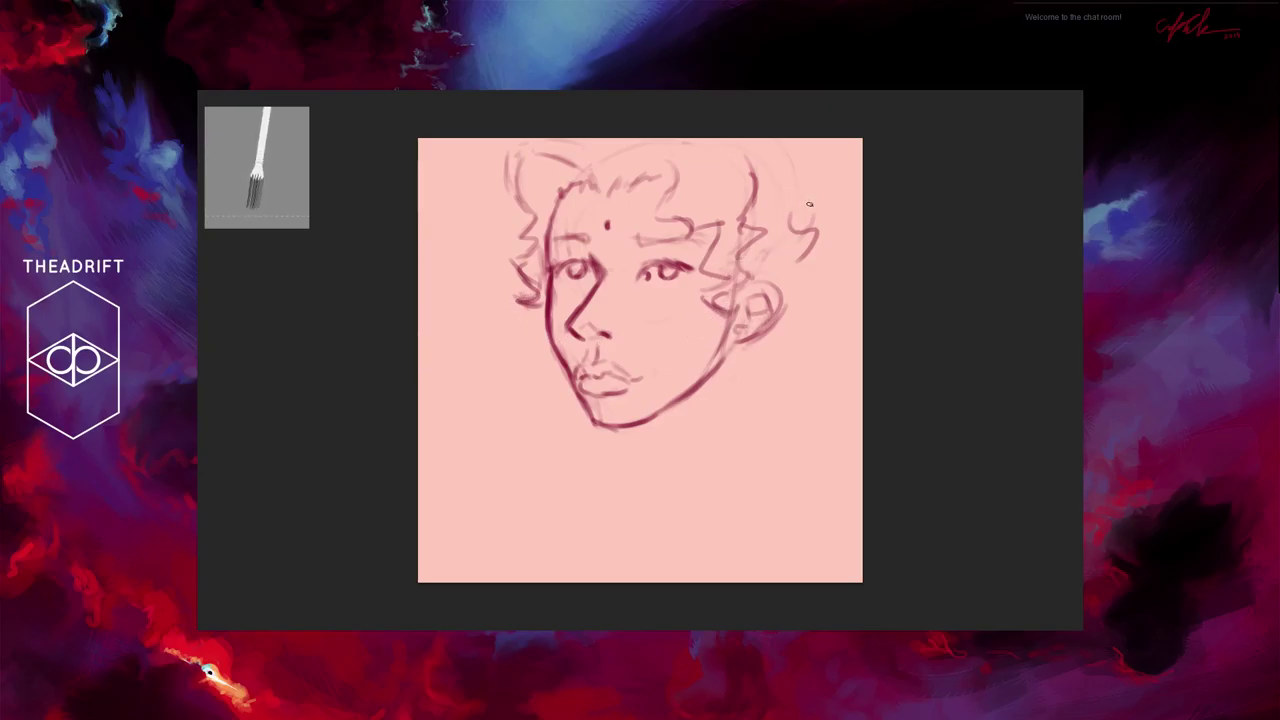
# Step: Draw the outer hair contour down the back of the head with jagged locks ending above the ear
pyautogui.moveTo(811, 182); pyautogui.dragTo(797, 228)
pyautogui.moveTo(811, 180); pyautogui.dragTo(798, 140)
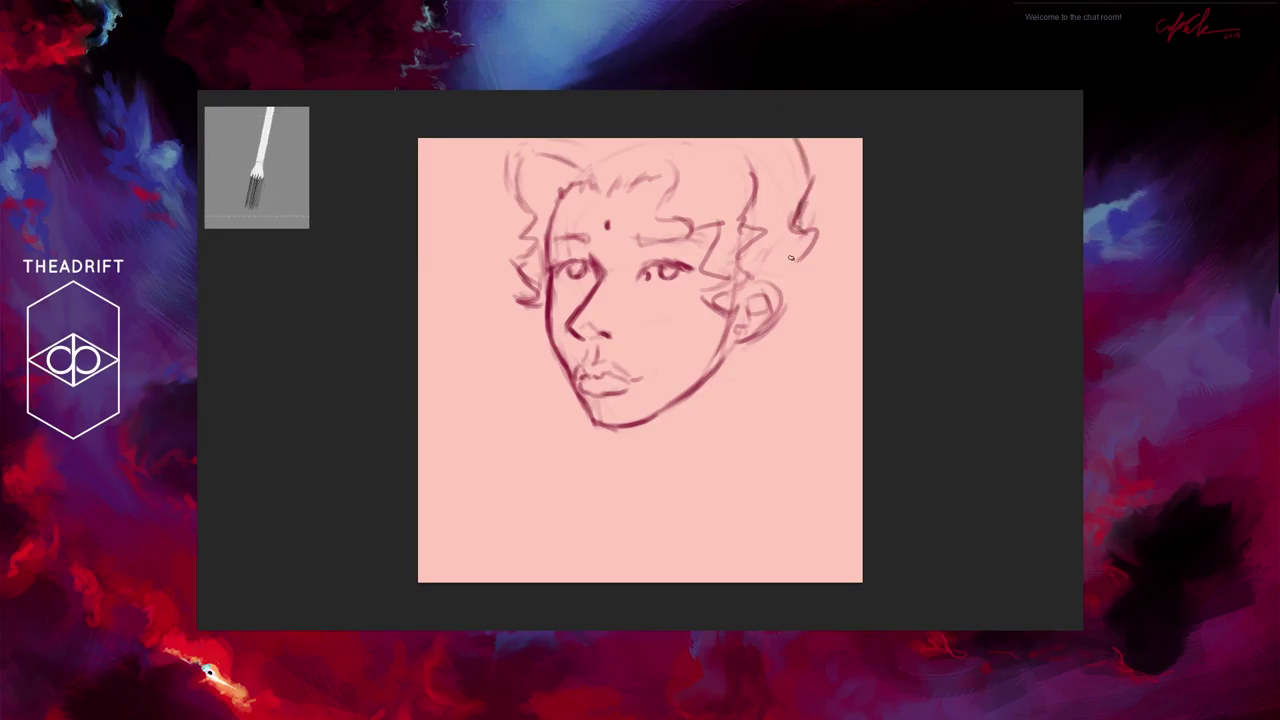
pyautogui.moveTo(794, 256); pyautogui.dragTo(750, 285)
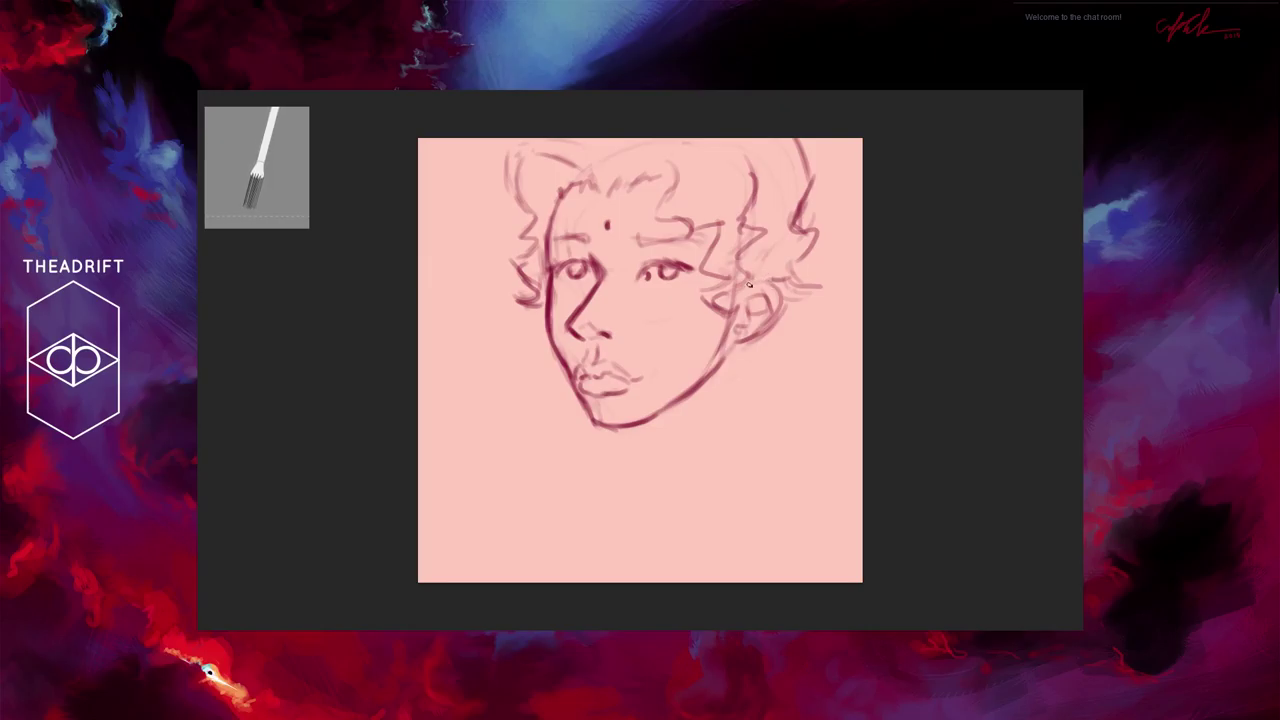
# Step: Darken the ear's outer outline and add curls in the sideburn area in front of it
pyautogui.moveTo(750, 285); pyautogui.dragTo(781, 305)
pyautogui.moveTo(781, 305); pyautogui.dragTo(735, 345)
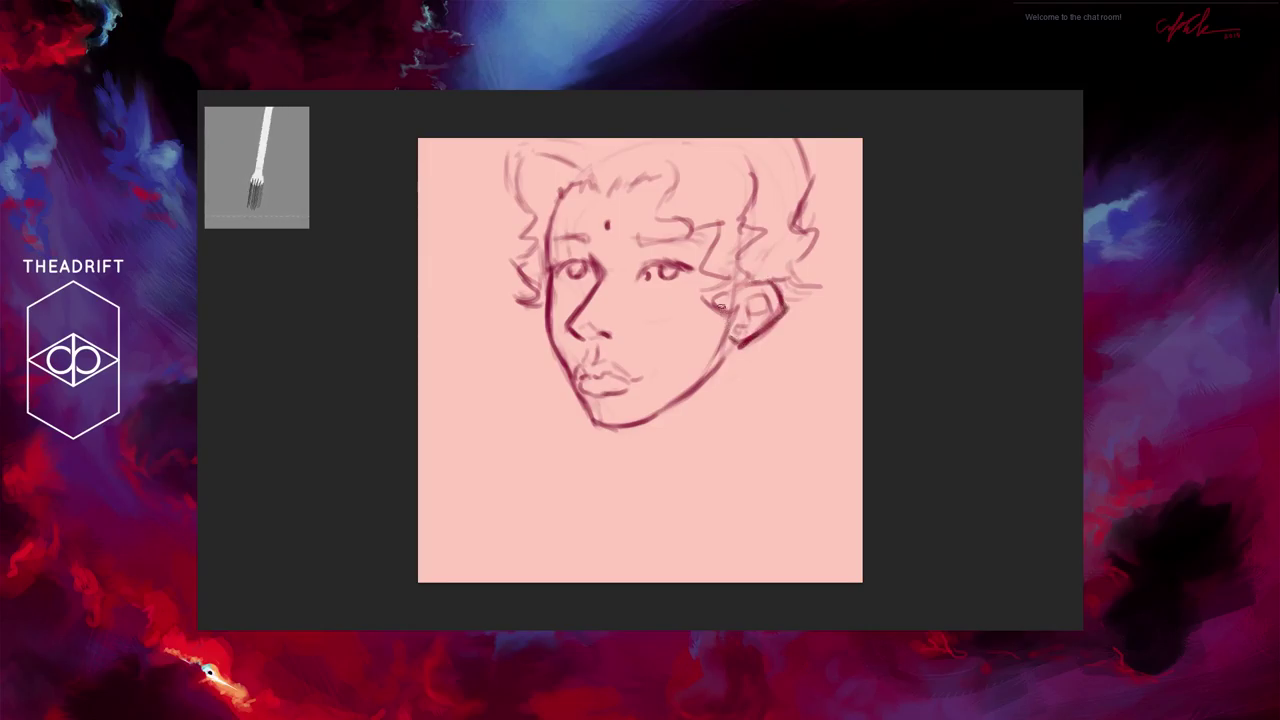
pyautogui.moveTo(731, 287); pyautogui.dragTo(718, 332)
# Step: Try a cluster of pointed locks sticking out behind the ear
pyautogui.moveTo(803, 301); pyautogui.dragTo(850, 285)
pyautogui.moveTo(840, 300); pyautogui.dragTo(800, 335)
pyautogui.moveTo(800, 315); pyautogui.dragTo(806, 350)
pyautogui.moveTo(806, 350); pyautogui.dragTo(845, 300)
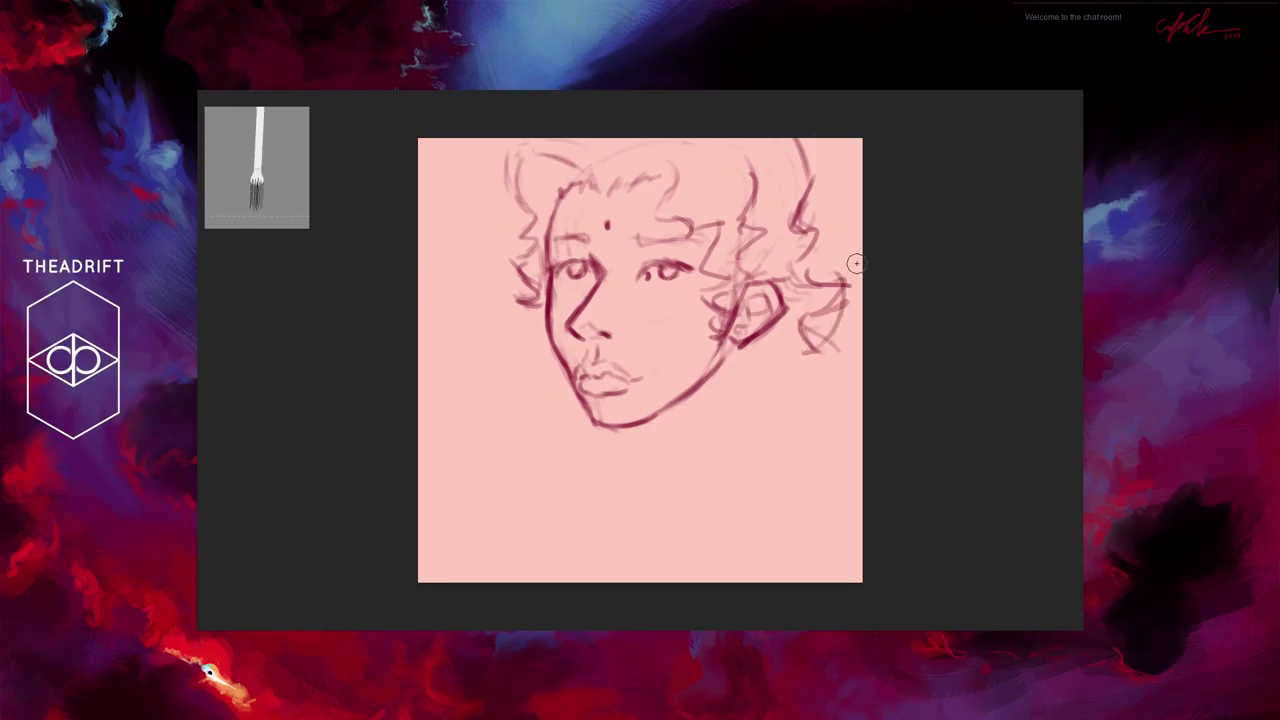
# Step: Erase the pointed locks behind the ear and the outer hair contour at the back of the head
pyautogui.moveTo(840, 270)
pyautogui.mouseDown()
pyautogui.moveTo(800, 288)
pyautogui.moveTo(818, 291)
pyautogui.moveTo(816, 271)
pyautogui.moveTo(802, 276)
pyautogui.moveTo(805, 332)
pyautogui.moveTo(818, 300)
pyautogui.mouseUp()
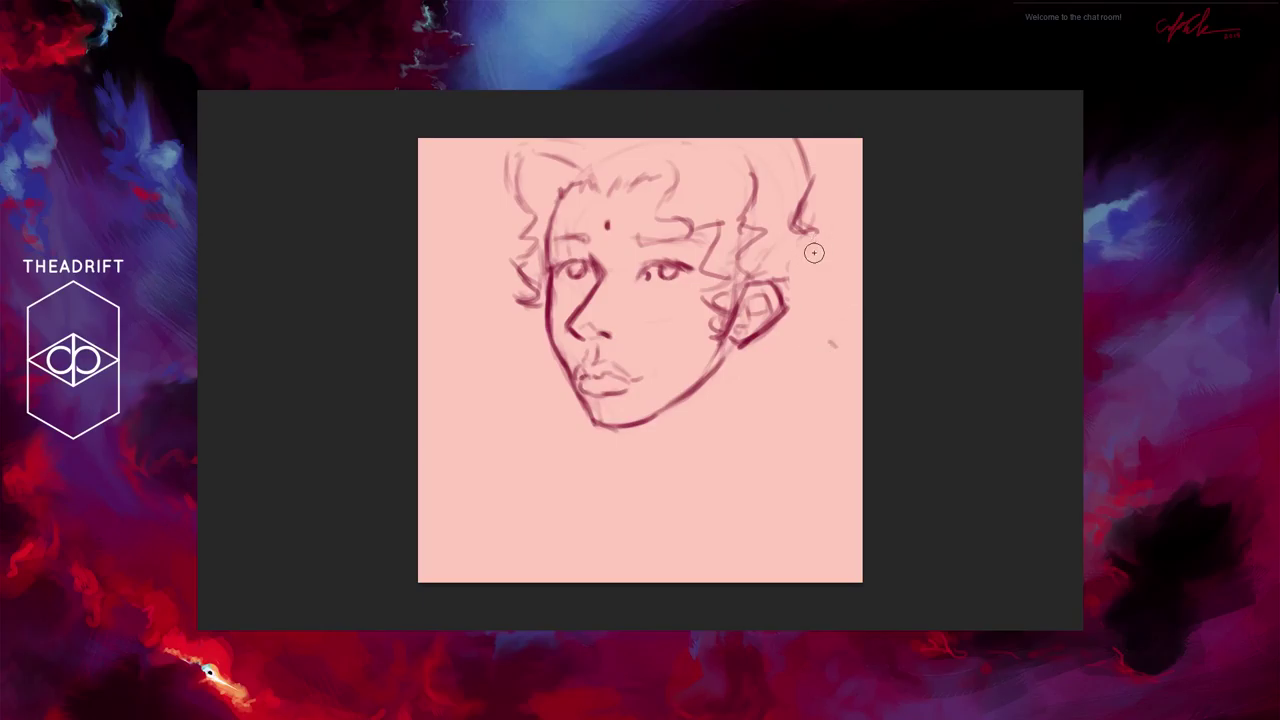
pyautogui.moveTo(802, 228); pyautogui.dragTo(811, 252)
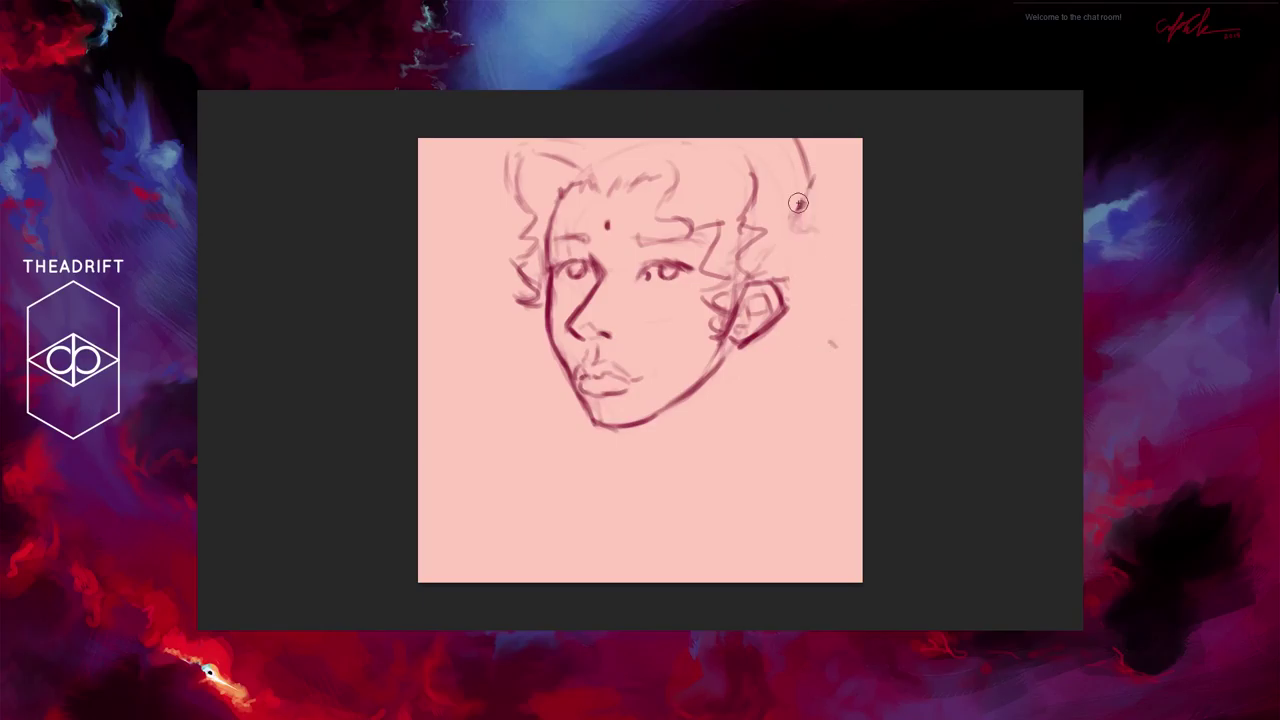
pyautogui.moveTo(798, 203); pyautogui.dragTo(797, 146)
# Step: Brush in curved locks of hair wrapping above and behind the ear
pyautogui.press('b')
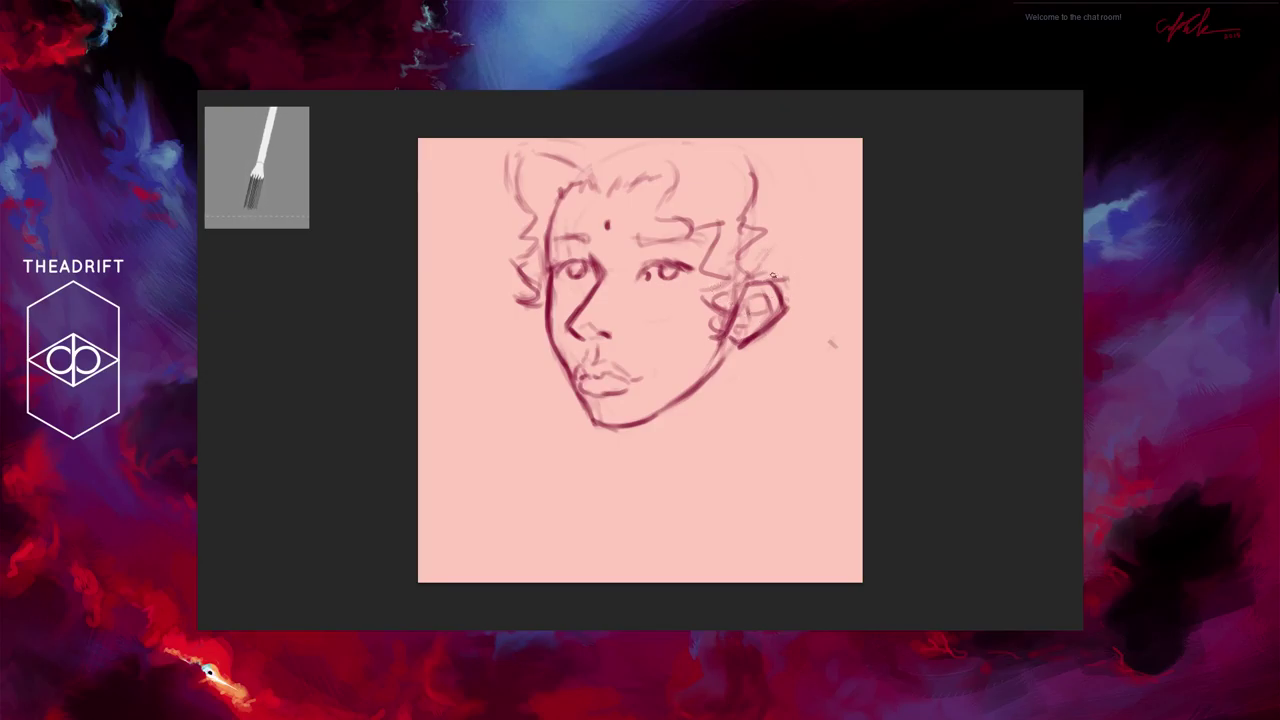
pyautogui.moveTo(799, 254)
pyautogui.mouseDown()
pyautogui.moveTo(806, 302)
pyautogui.moveTo(822, 308)
pyautogui.moveTo(776, 338)
pyautogui.moveTo(796, 328)
pyautogui.moveTo(793, 286)
pyautogui.moveTo(832, 286)
pyautogui.moveTo(812, 322)
pyautogui.moveTo(770, 340)
pyautogui.mouseUp()
pyautogui.moveTo(822, 284)
pyautogui.mouseDown()
pyautogui.moveTo(786, 270)
pyautogui.moveTo(795, 297)
pyautogui.moveTo(786, 244)
pyautogui.moveTo(767, 266)
pyautogui.moveTo(797, 254)
pyautogui.moveTo(832, 270)
pyautogui.moveTo(798, 241)
pyautogui.moveTo(842, 278)
pyautogui.mouseUp()
pyautogui.moveTo(824, 222); pyautogui.dragTo(838, 276)
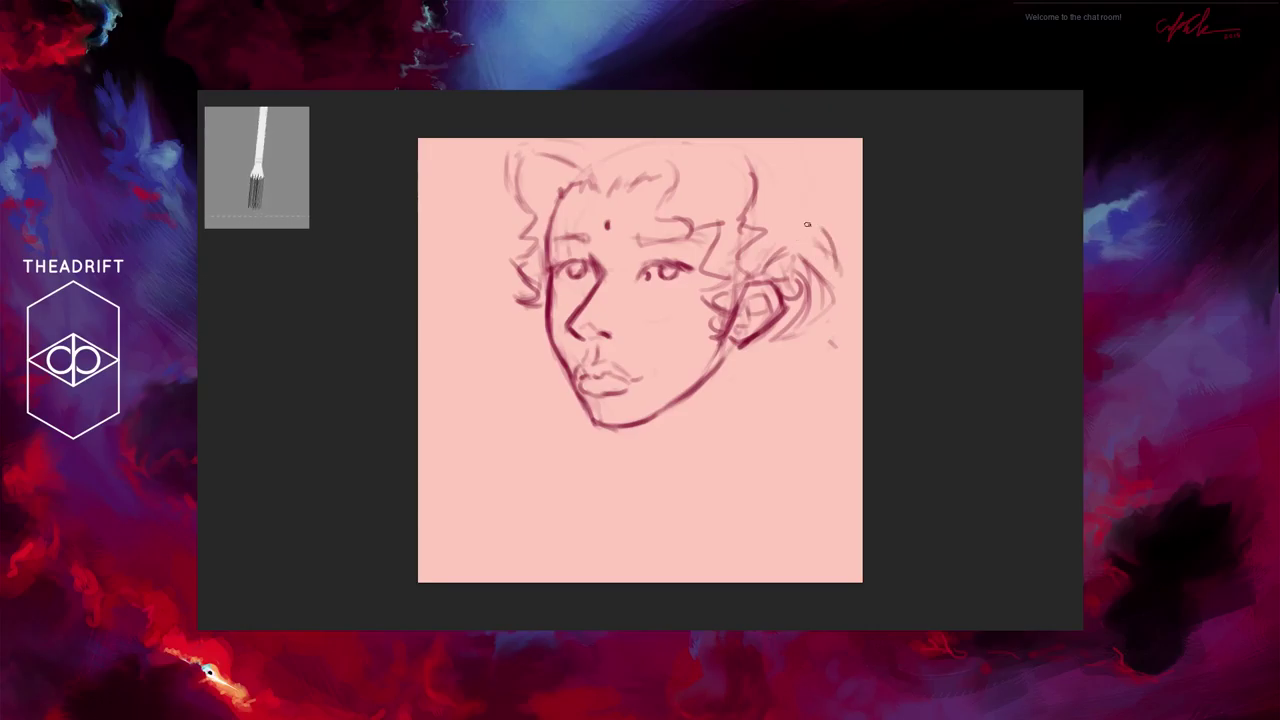
# Step: Build up rounded curls behind and below the ear with a darker outer edge, and redraw the back-of-head contour
pyautogui.moveTo(803, 214)
pyautogui.mouseDown()
pyautogui.moveTo(812, 177)
pyautogui.moveTo(776, 127)
pyautogui.moveTo(809, 170)
pyautogui.moveTo(796, 231)
pyautogui.moveTo(838, 316)
pyautogui.mouseUp()
pyautogui.moveTo(830, 260); pyautogui.dragTo(840, 318)
pyautogui.moveTo(828, 318); pyautogui.dragTo(794, 326)
pyautogui.moveTo(822, 270); pyautogui.dragTo(834, 280)
pyautogui.moveTo(820, 334)
pyautogui.mouseDown()
pyautogui.moveTo(780, 354)
pyautogui.moveTo(769, 343)
pyautogui.moveTo(824, 342)
pyautogui.mouseUp()
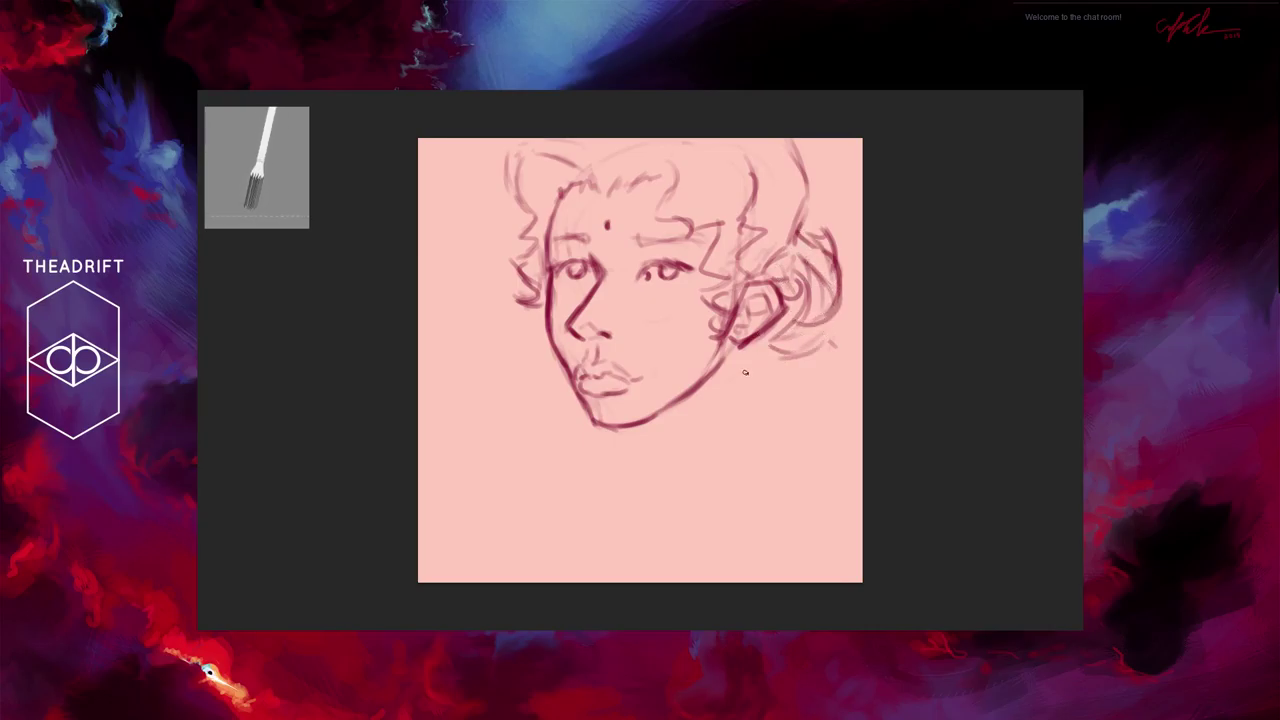
# Step: Draw the neck with a thick line down from behind the ear into the shoulder and a shorter line under the chin
pyautogui.moveTo(744, 352)
pyautogui.mouseDown()
pyautogui.moveTo(734, 460)
pyautogui.moveTo(742, 392)
pyautogui.moveTo(736, 452)
pyautogui.moveTo(738, 438)
pyautogui.moveTo(765, 480)
pyautogui.mouseUp()
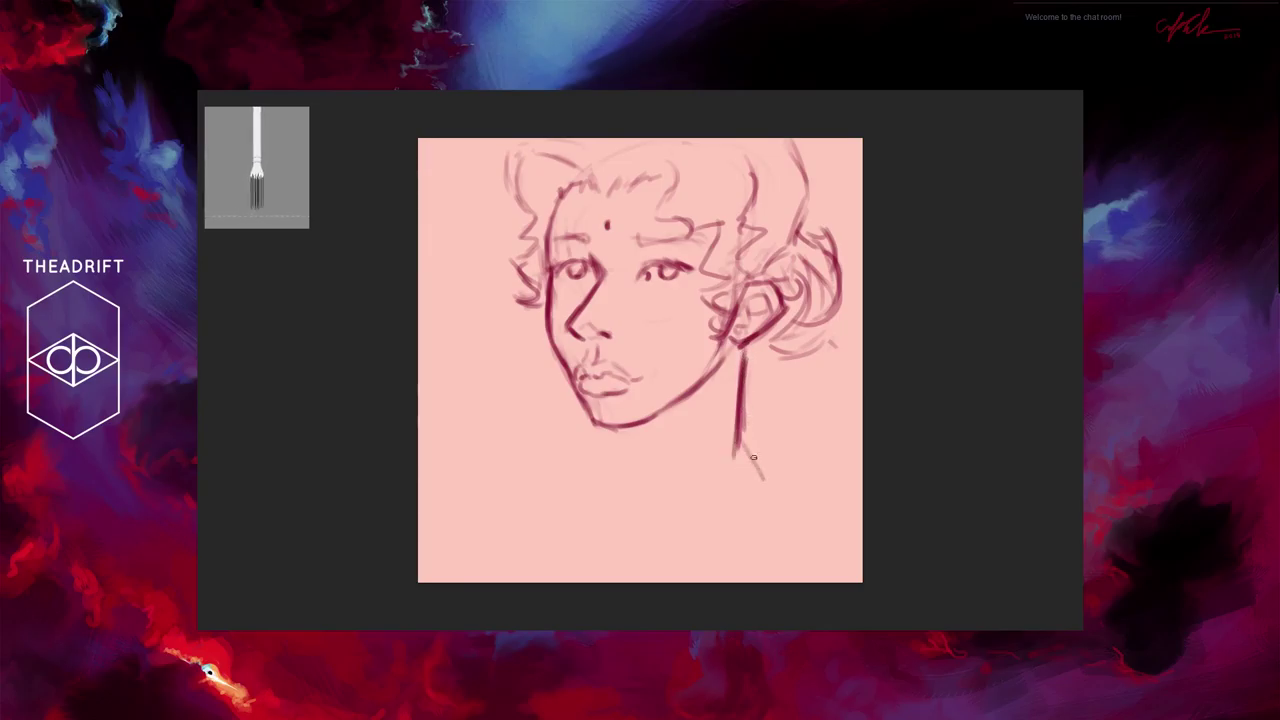
pyautogui.moveTo(748, 352); pyautogui.dragTo(740, 446)
pyautogui.moveTo(744, 400); pyautogui.dragTo(740, 448)
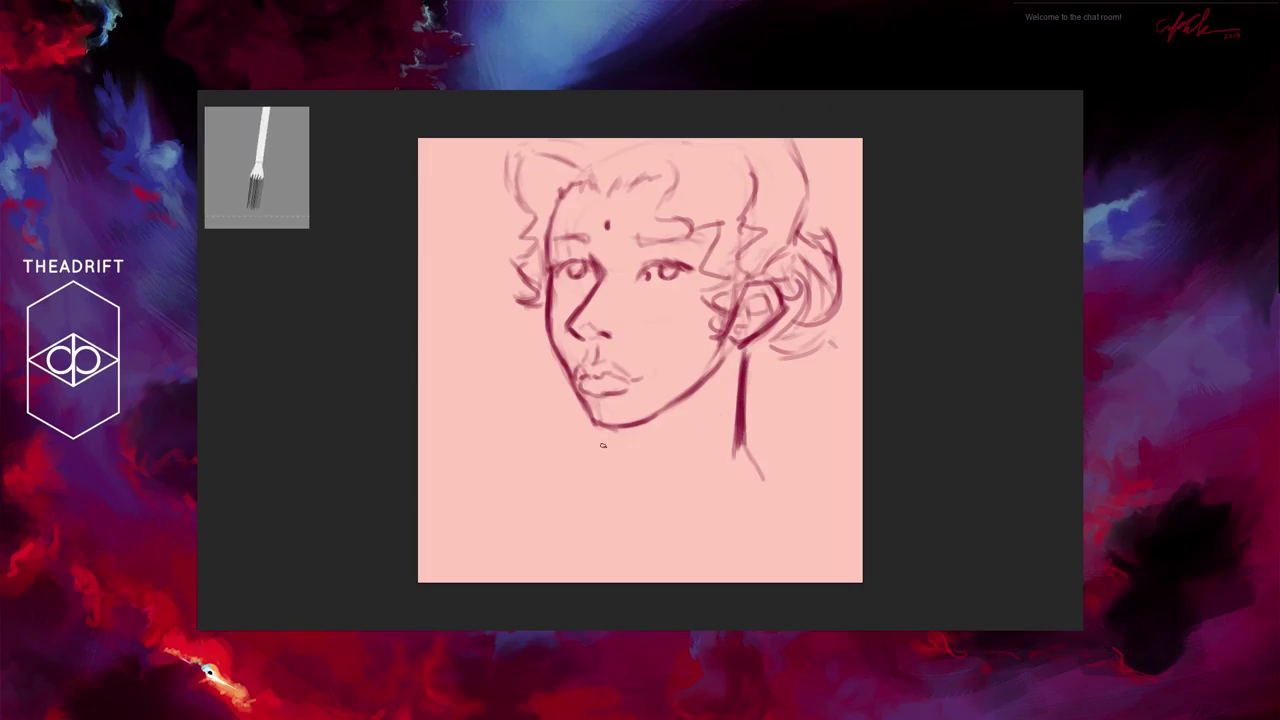
pyautogui.moveTo(607, 425); pyautogui.dragTo(614, 484)
pyautogui.moveTo(610, 432); pyautogui.dragTo(614, 484)
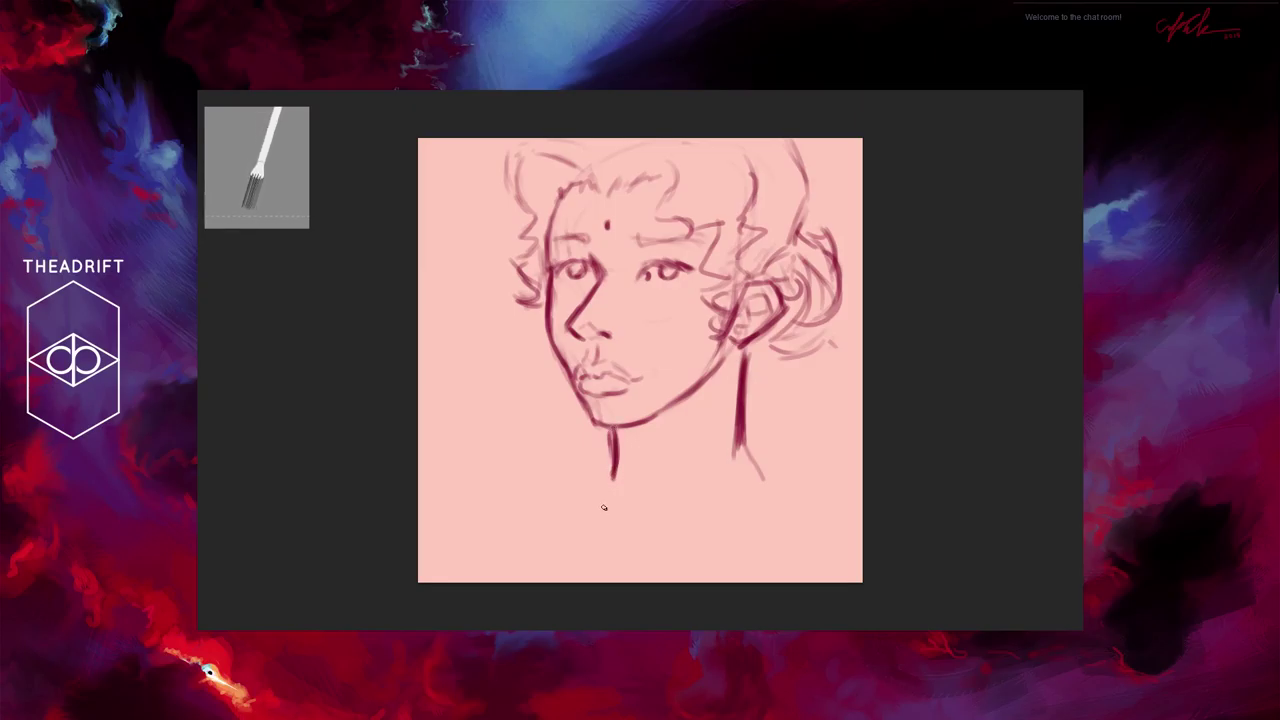
pyautogui.moveTo(742, 342)
pyautogui.mouseDown()
pyautogui.moveTo(724, 483)
pyautogui.moveTo(756, 462)
pyautogui.moveTo(770, 480)
pyautogui.mouseUp()
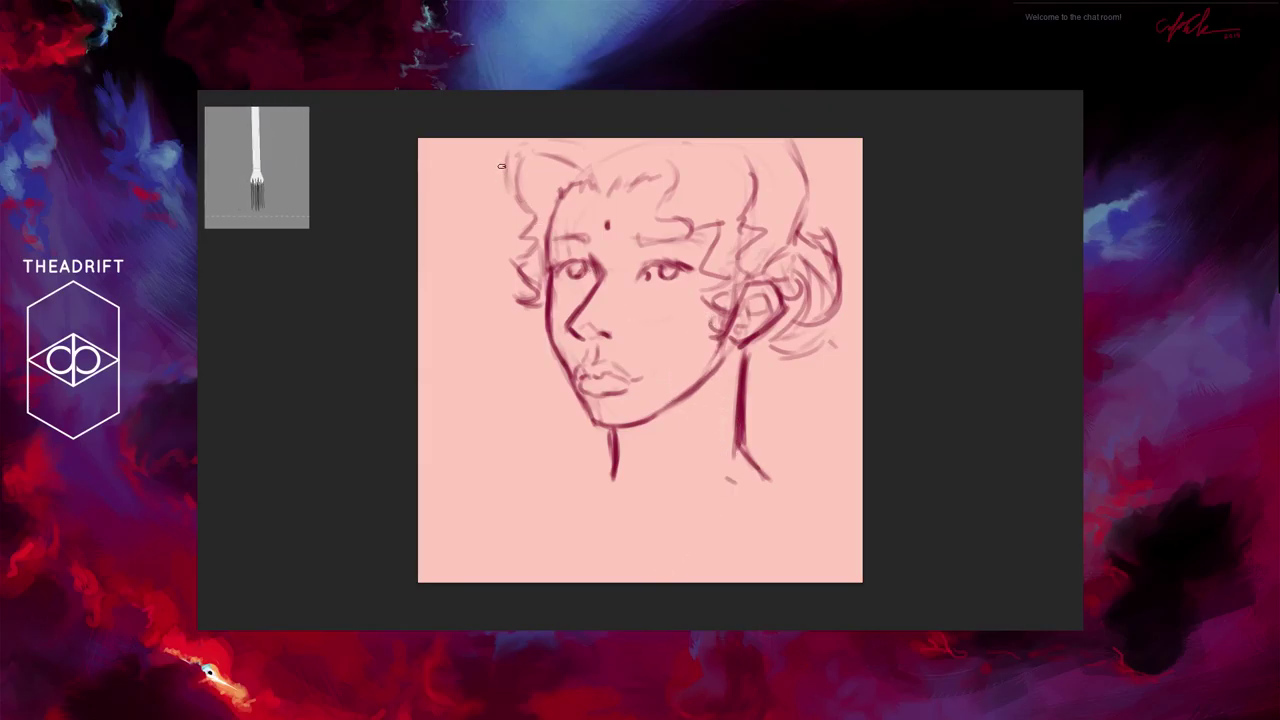
# Step: Add hair strands at the forehead, darken the hairline wave and back contour, and add a far-side curl and nostril-wing mark
pyautogui.moveTo(548, 164)
pyautogui.mouseDown()
pyautogui.moveTo(580, 177)
pyautogui.moveTo(565, 188)
pyautogui.moveTo(663, 156)
pyautogui.moveTo(668, 169)
pyautogui.moveTo(655, 141)
pyautogui.moveTo(597, 173)
pyautogui.moveTo(690, 238)
pyautogui.moveTo(730, 224)
pyautogui.moveTo(729, 303)
pyautogui.mouseUp()
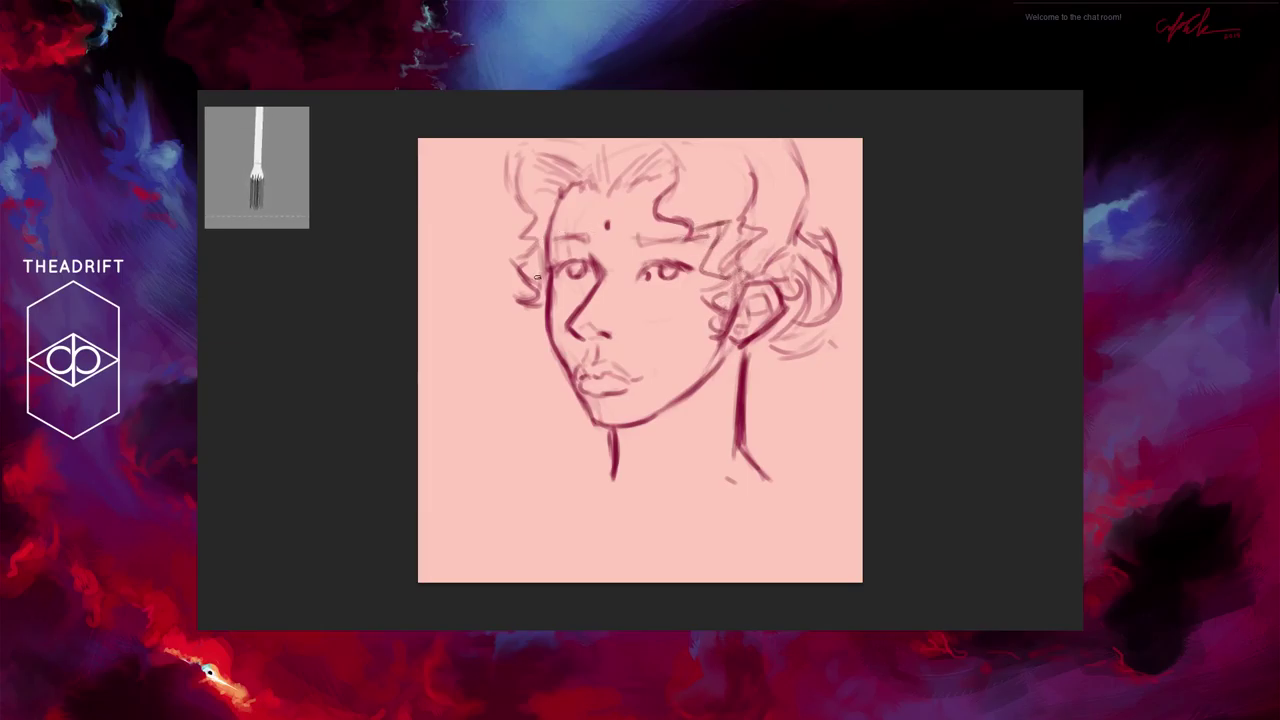
pyautogui.moveTo(537, 298)
pyautogui.mouseDown()
pyautogui.moveTo(525, 322)
pyautogui.moveTo(509, 307)
pyautogui.mouseUp()
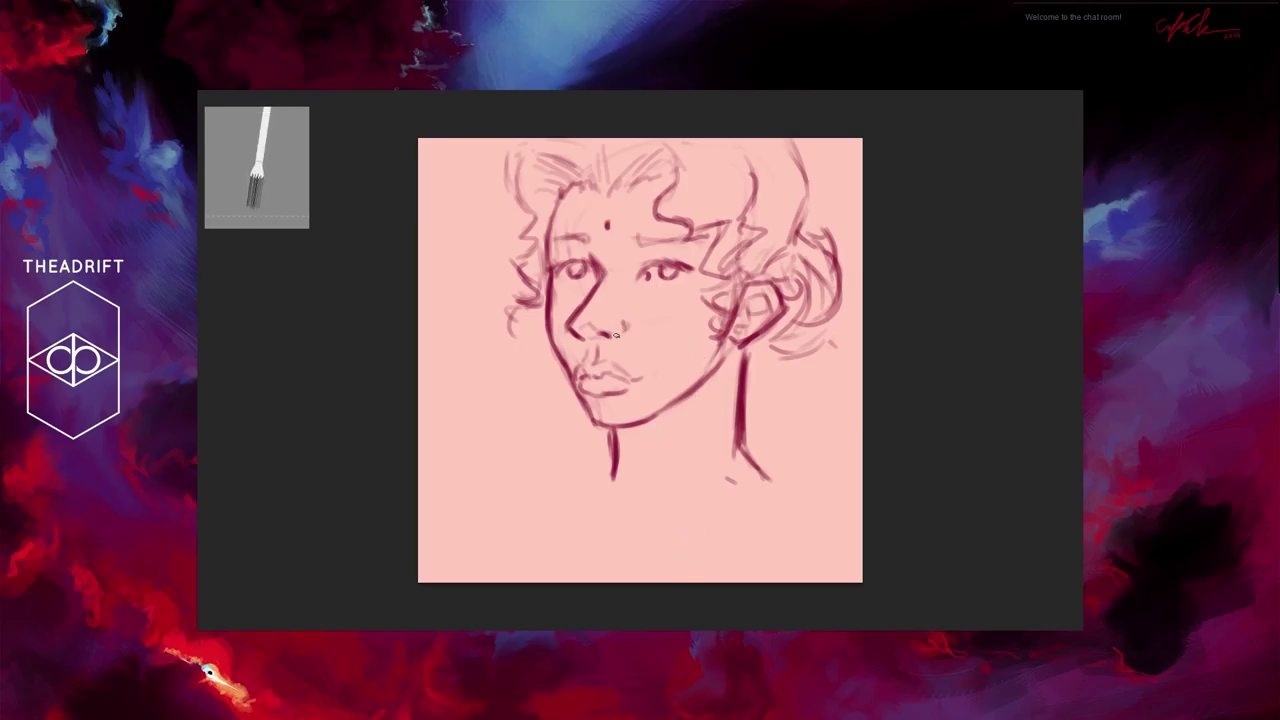
pyautogui.moveTo(790, 235)
pyautogui.mouseDown()
pyautogui.moveTo(815, 182)
pyautogui.moveTo(790, 140)
pyautogui.moveTo(812, 194)
pyautogui.mouseUp()
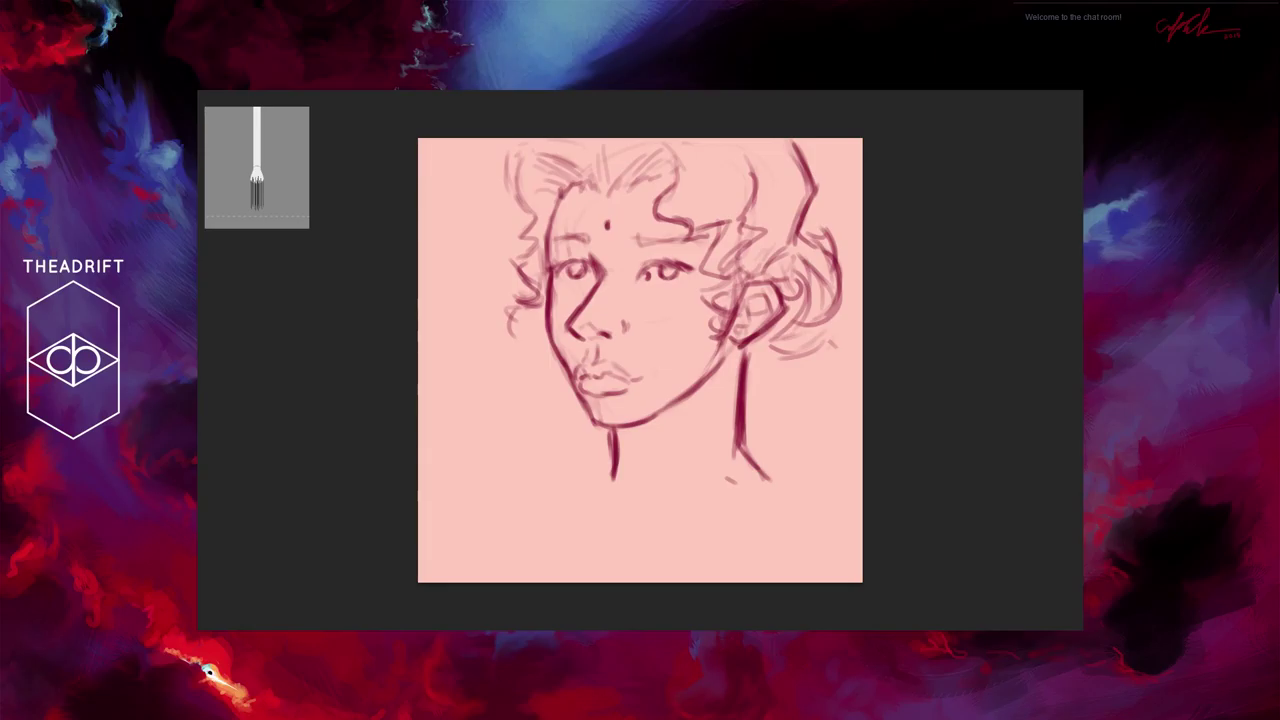
# Step: Paste the purple-haired anime character image as a reference and place it in the canvas's lower-left corner
pyautogui.hotkey('ctrl', 'v')
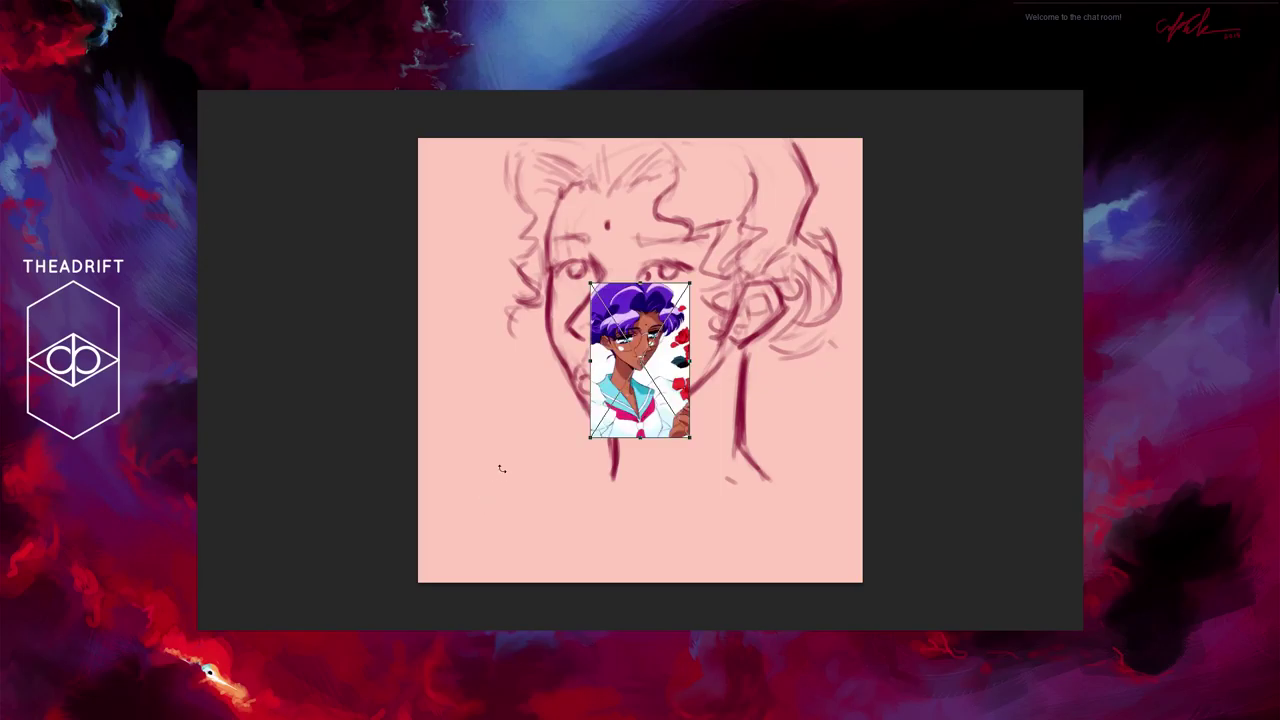
pyautogui.moveTo(657, 362); pyautogui.dragTo(492, 510)
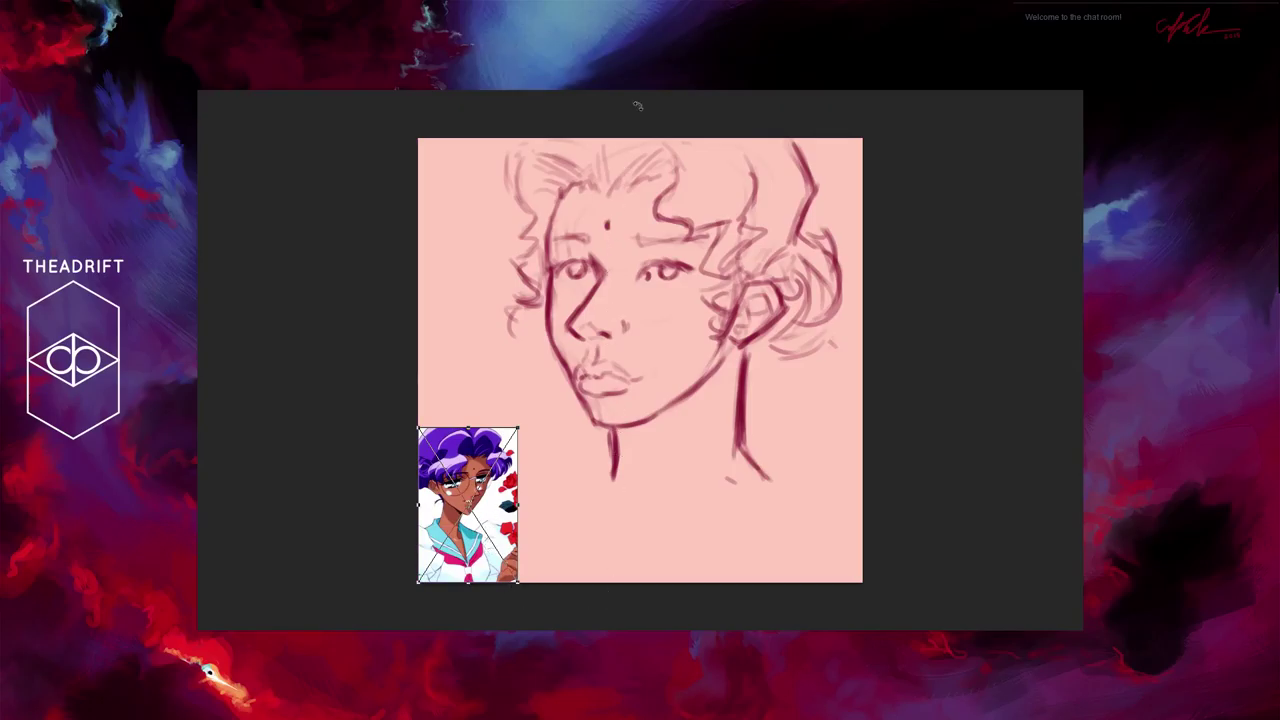
pyautogui.click(608, 55)
pyautogui.press('Return')
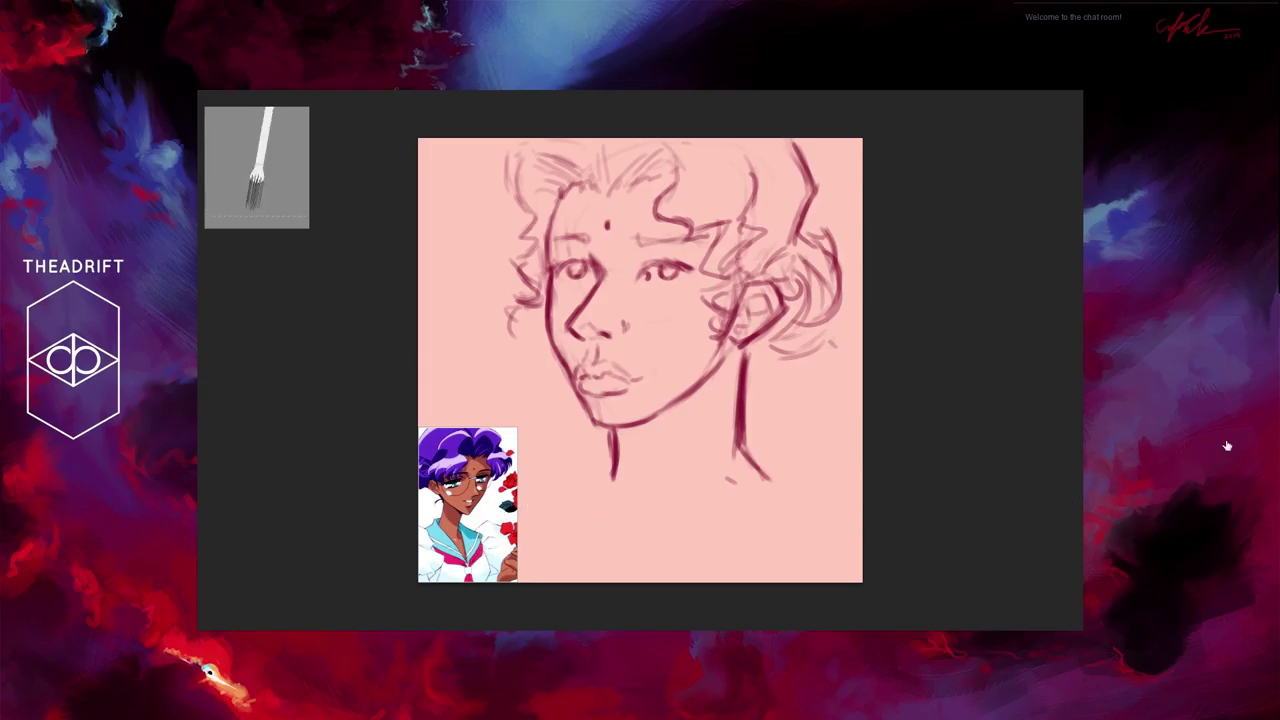
pyautogui.click(1132, 442)
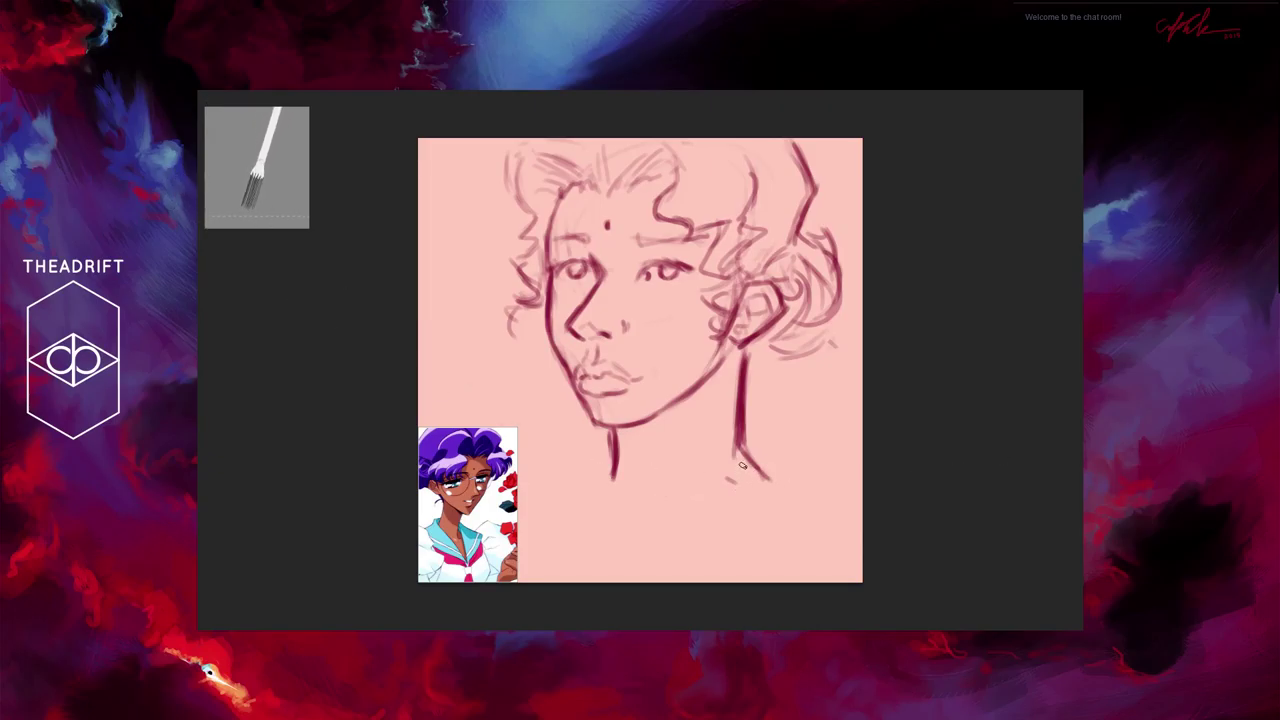
# Step: Sketch the start of the collar at the neck base and a dark sloping line for the near shoulder
pyautogui.moveTo(746, 496); pyautogui.dragTo(690, 529)
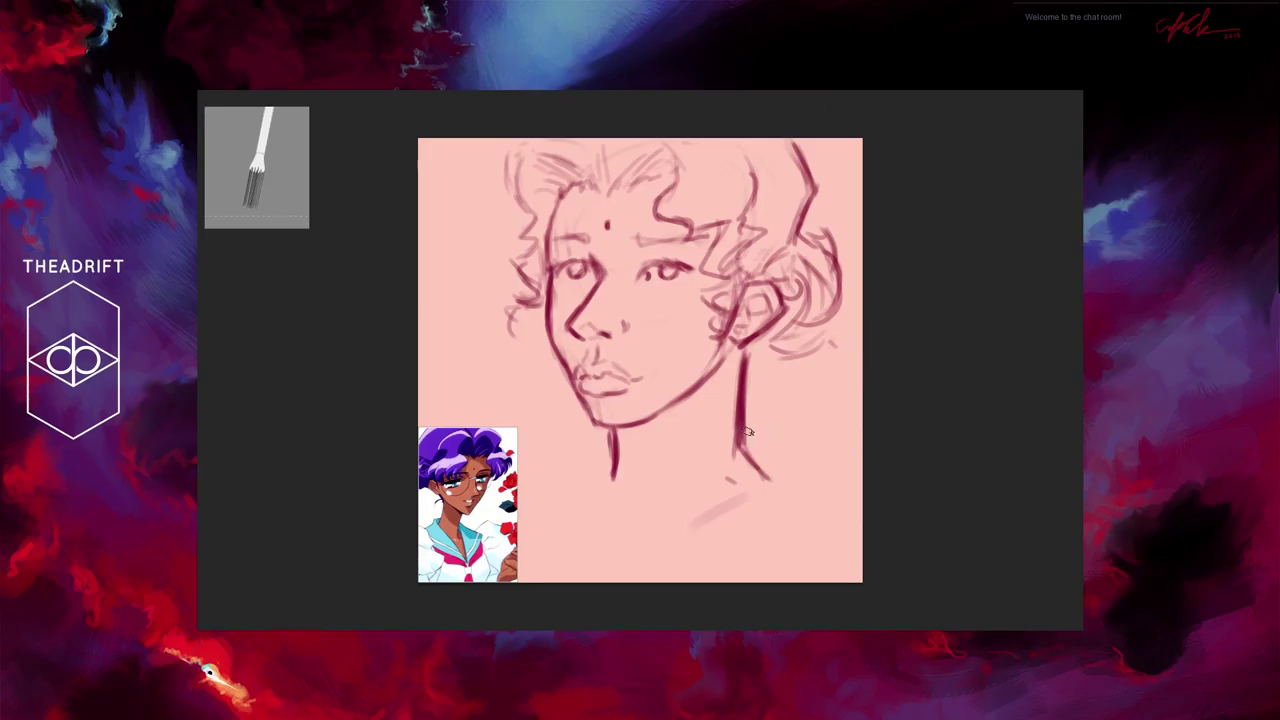
pyautogui.moveTo(750, 435); pyautogui.dragTo(779, 439)
pyautogui.moveTo(767, 440); pyautogui.dragTo(757, 459)
pyautogui.moveTo(760, 439)
pyautogui.mouseDown()
pyautogui.moveTo(797, 455)
pyautogui.moveTo(770, 444)
pyautogui.moveTo(697, 511)
pyautogui.mouseUp()
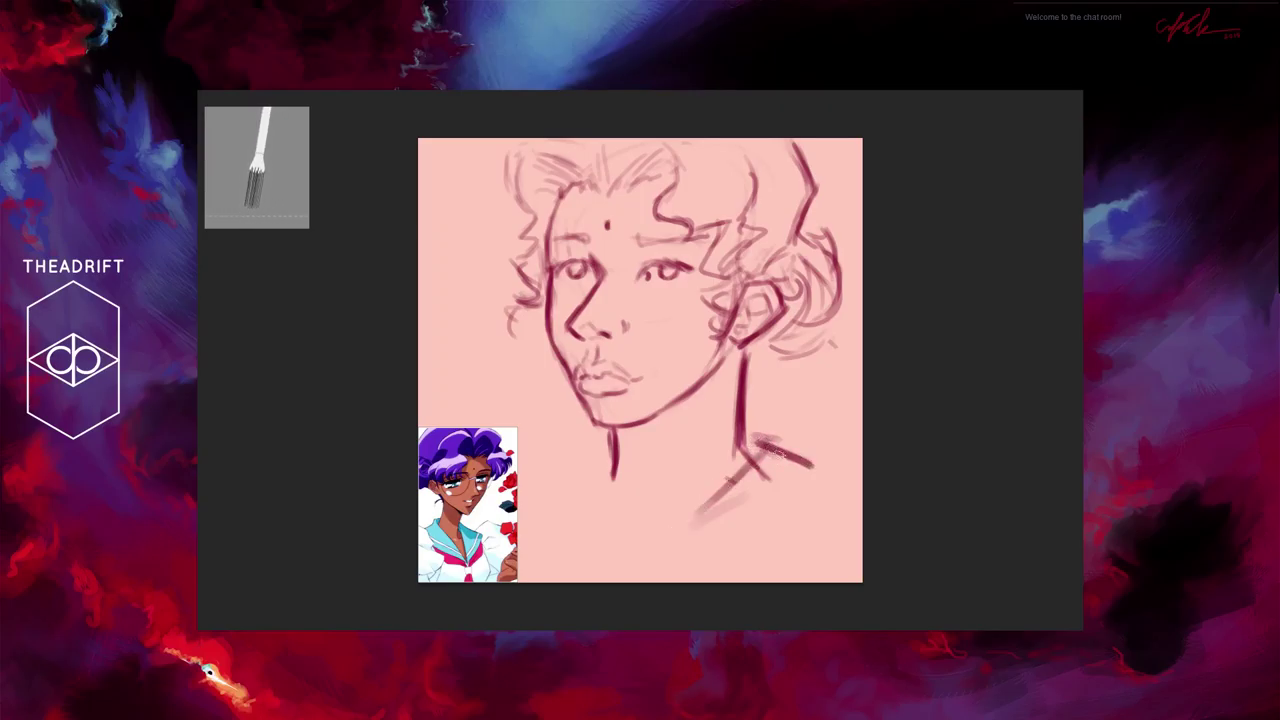
pyautogui.moveTo(772, 448); pyautogui.dragTo(836, 497)
pyautogui.moveTo(786, 462); pyautogui.dragTo(838, 500)
pyautogui.moveTo(772, 448); pyautogui.dragTo(834, 498)
# Step: Extend the diagonal collar line and the front neck line to the canvas's lower edge, darkening both with repeated strokes
pyautogui.moveTo(738, 480); pyautogui.dragTo(652, 565)
pyautogui.moveTo(600, 485); pyautogui.dragTo(575, 588)
pyautogui.moveTo(756, 464); pyautogui.dragTo(626, 580)
pyautogui.moveTo(716, 499); pyautogui.dragTo(625, 582)
pyautogui.moveTo(608, 478); pyautogui.dragTo(588, 590)
pyautogui.moveTo(606, 516); pyautogui.dragTo(590, 582)
pyautogui.moveTo(615, 458)
pyautogui.mouseDown()
pyautogui.moveTo(605, 492)
pyautogui.moveTo(616, 447)
pyautogui.moveTo(593, 591)
pyautogui.mouseUp()
pyautogui.moveTo(605, 522); pyautogui.dragTo(590, 583)
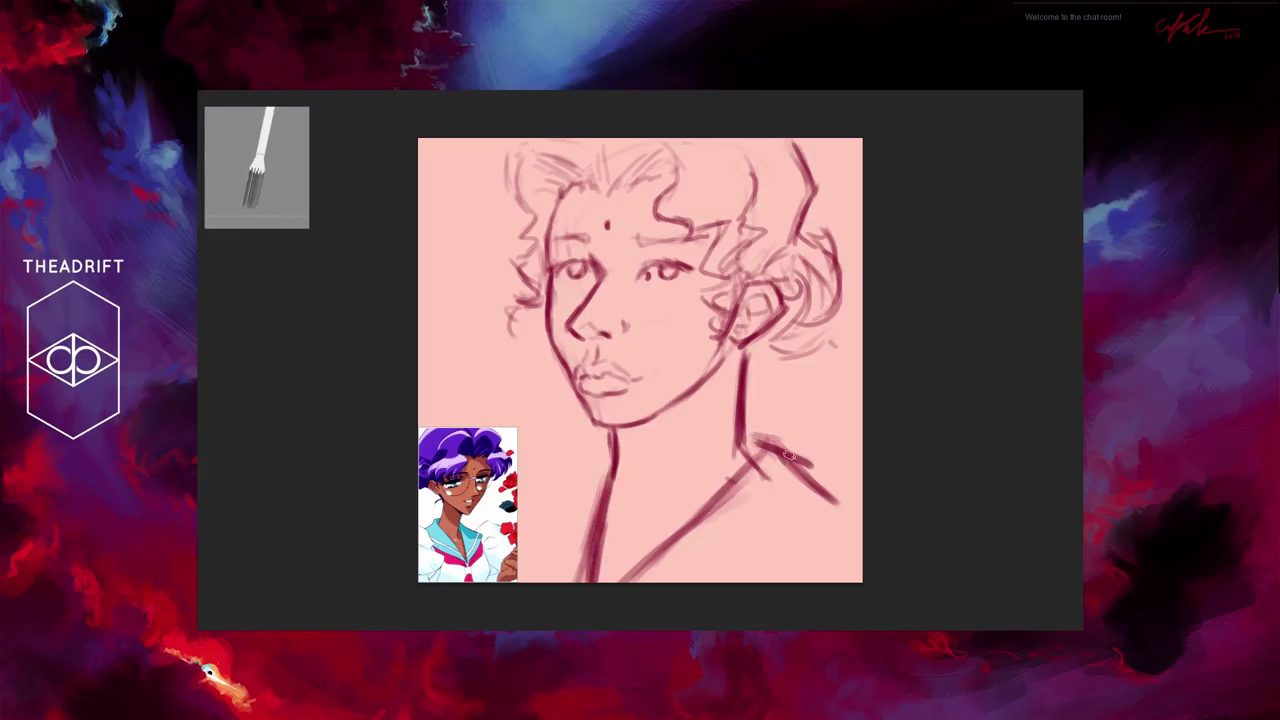
# Step: Sketch the near-side collar flap's lower edge down to the canvas's bottom and darken its pointed shoulder corner
pyautogui.moveTo(836, 502); pyautogui.dragTo(792, 520)
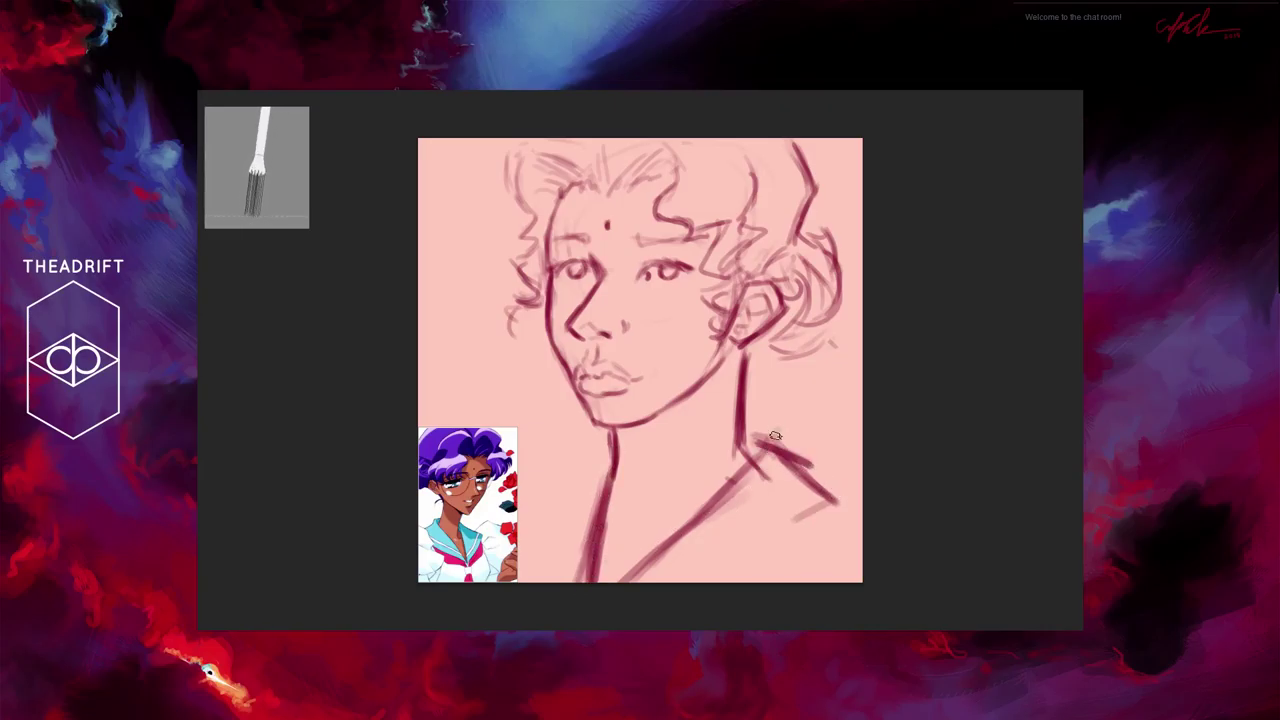
pyautogui.moveTo(764, 440)
pyautogui.mouseDown()
pyautogui.moveTo(843, 490)
pyautogui.moveTo(791, 473)
pyautogui.moveTo(846, 493)
pyautogui.moveTo(708, 576)
pyautogui.mouseUp()
pyautogui.moveTo(825, 508); pyautogui.dragTo(655, 588)
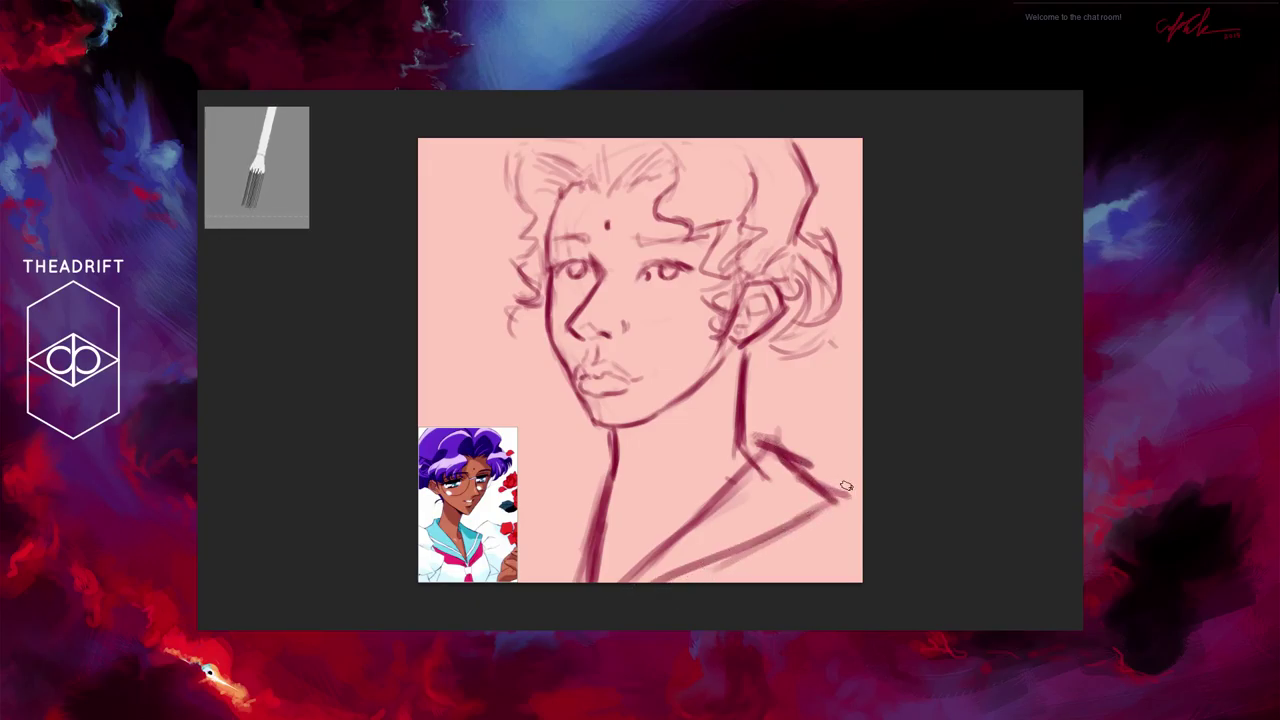
pyautogui.moveTo(850, 497); pyautogui.dragTo(778, 529)
pyautogui.moveTo(804, 476); pyautogui.dragTo(851, 499)
pyautogui.moveTo(788, 454); pyautogui.dragTo(854, 497)
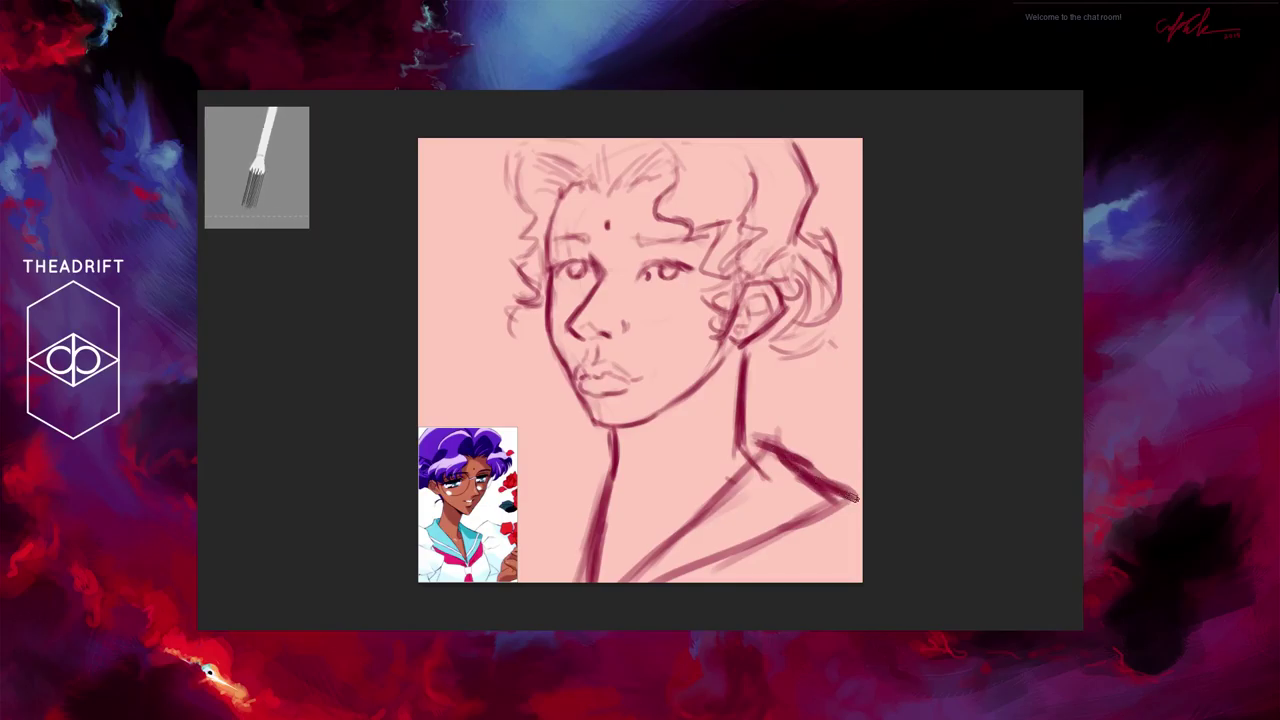
# Step: Sketch the far-side collar's shoulder line and outer edge, and add a wavy second line below the near collar flap
pyautogui.moveTo(598, 456); pyautogui.dragTo(552, 488)
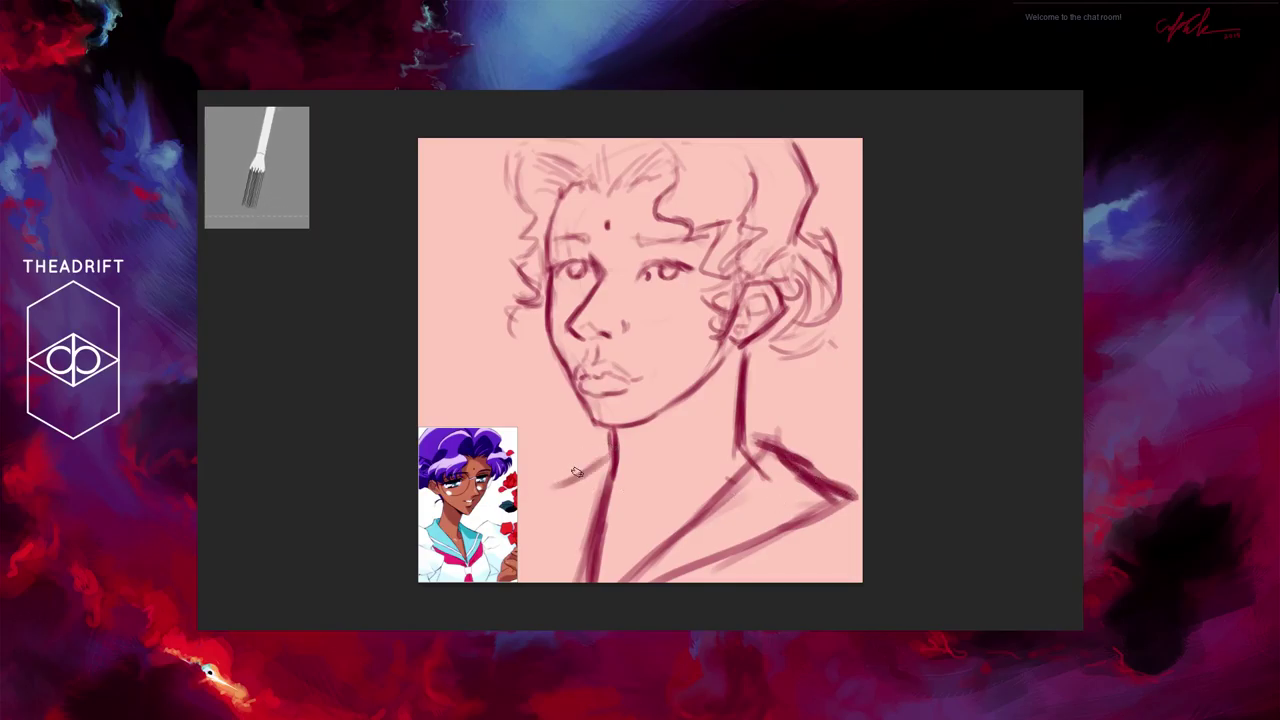
pyautogui.moveTo(607, 450)
pyautogui.mouseDown()
pyautogui.moveTo(499, 490)
pyautogui.moveTo(545, 580)
pyautogui.mouseUp()
pyautogui.moveTo(521, 500); pyautogui.dragTo(555, 582)
pyautogui.moveTo(522, 496); pyautogui.dragTo(558, 582)
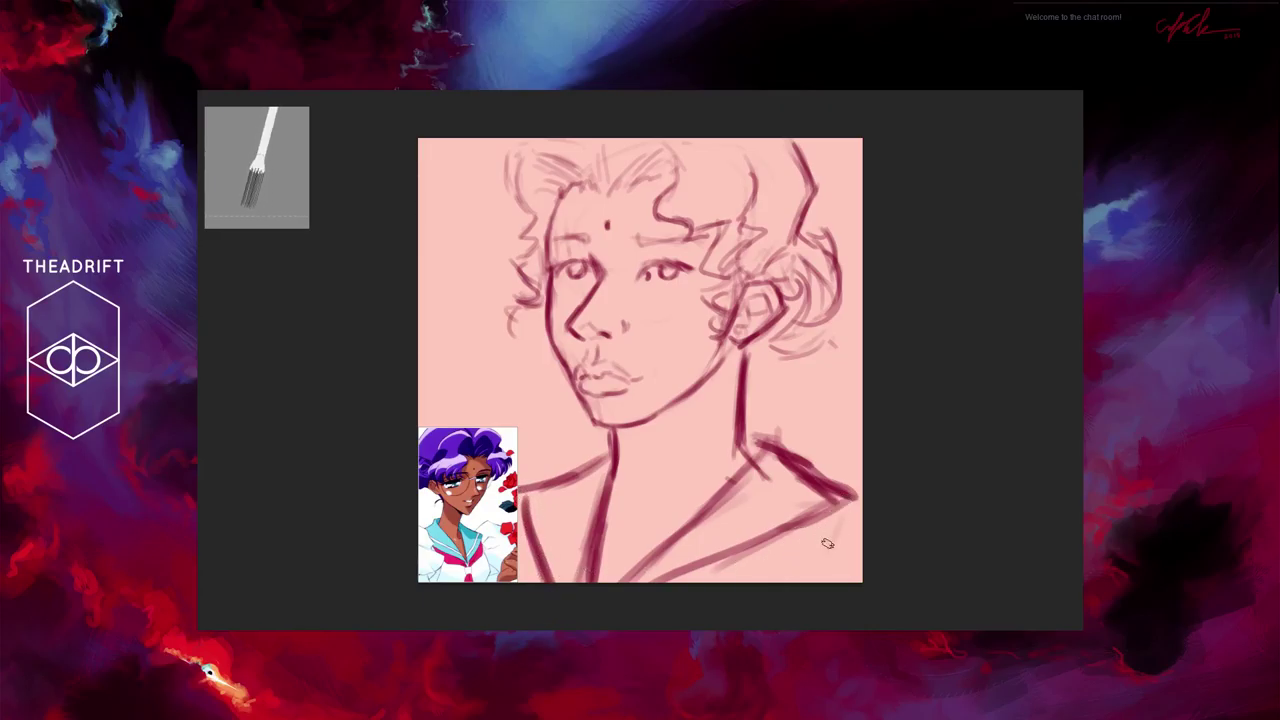
pyautogui.moveTo(838, 528)
pyautogui.mouseDown()
pyautogui.moveTo(812, 557)
pyautogui.moveTo(761, 568)
pyautogui.moveTo(840, 496)
pyautogui.moveTo(787, 551)
pyautogui.moveTo(818, 536)
pyautogui.moveTo(832, 516)
pyautogui.moveTo(778, 560)
pyautogui.moveTo(652, 582)
pyautogui.mouseUp()
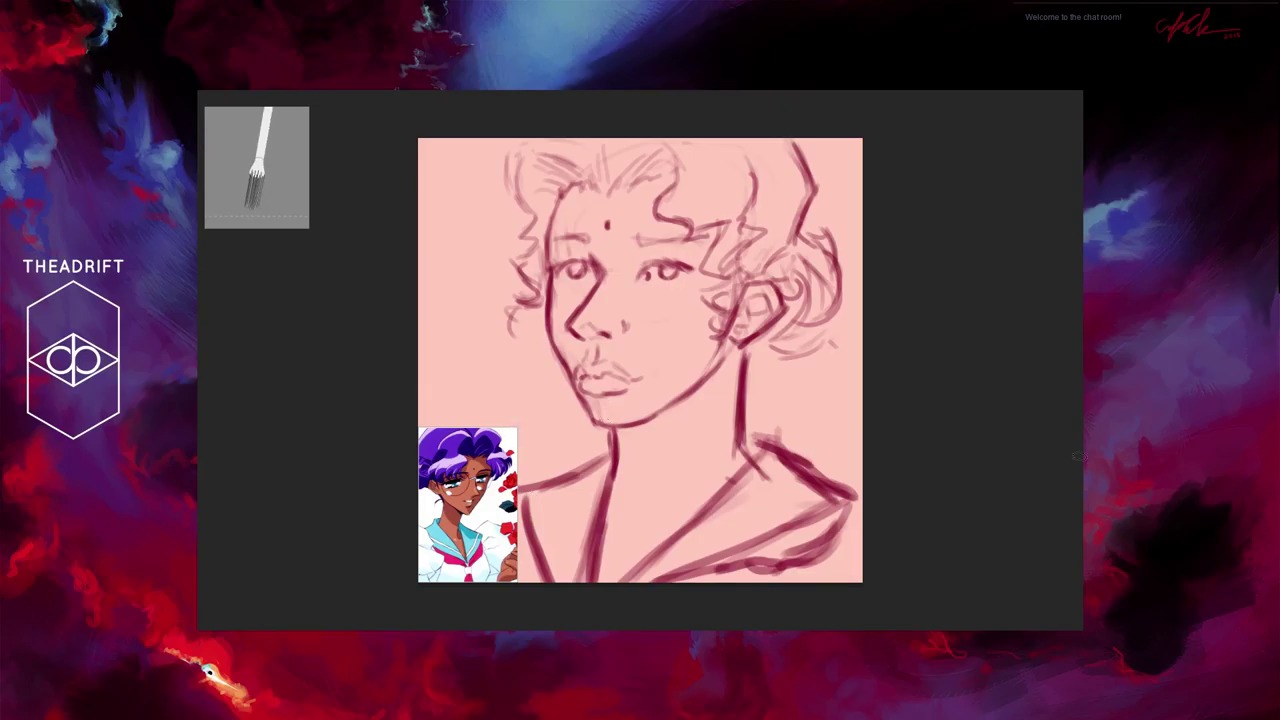
# Step: Hide the reference image and sketch a puffed far sleeve with fold lines, plus a small sleeve mark at the near collar corner
pyautogui.click(1132, 445)
pyautogui.moveTo(518, 494)
pyautogui.mouseDown()
pyautogui.moveTo(488, 549)
pyautogui.moveTo(495, 523)
pyautogui.moveTo(514, 571)
pyautogui.moveTo(524, 481)
pyautogui.moveTo(491, 512)
pyautogui.moveTo(462, 474)
pyautogui.moveTo(455, 528)
pyautogui.mouseUp()
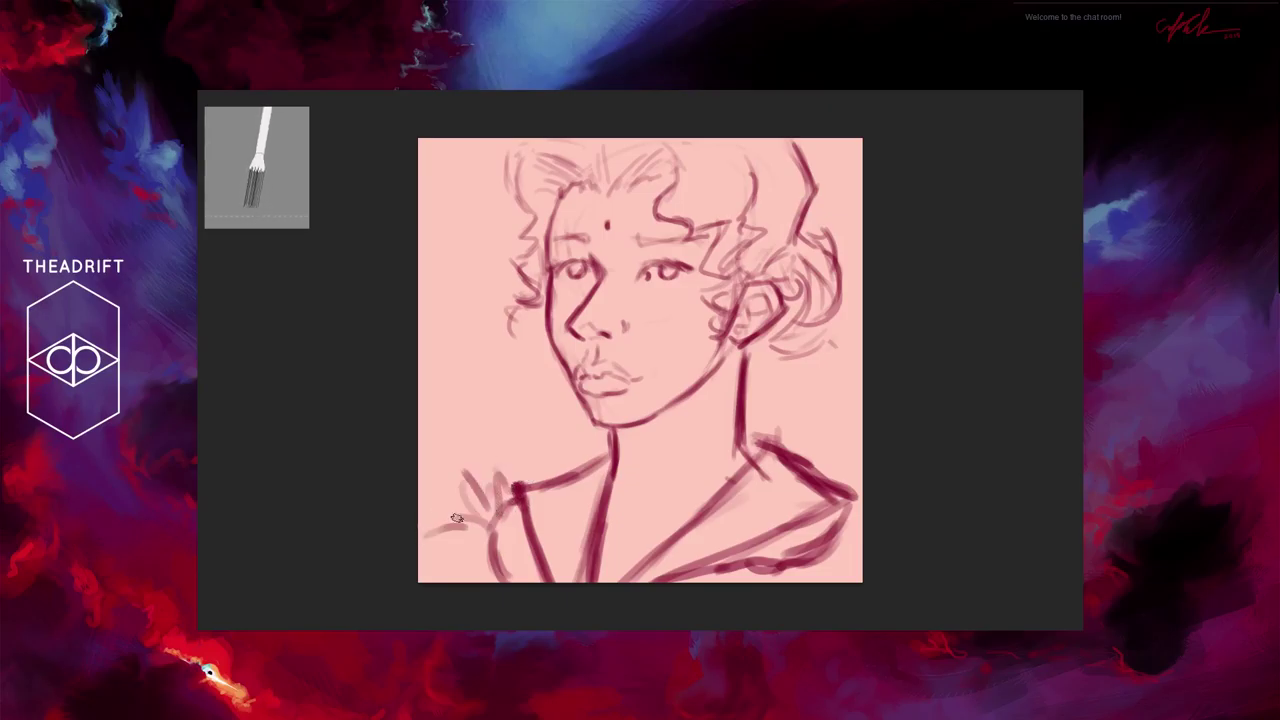
pyautogui.moveTo(512, 472)
pyautogui.mouseDown()
pyautogui.moveTo(508, 452)
pyautogui.moveTo(547, 463)
pyautogui.moveTo(510, 442)
pyautogui.moveTo(417, 467)
pyautogui.moveTo(441, 462)
pyautogui.moveTo(455, 485)
pyautogui.moveTo(420, 449)
pyautogui.moveTo(436, 488)
pyautogui.mouseUp()
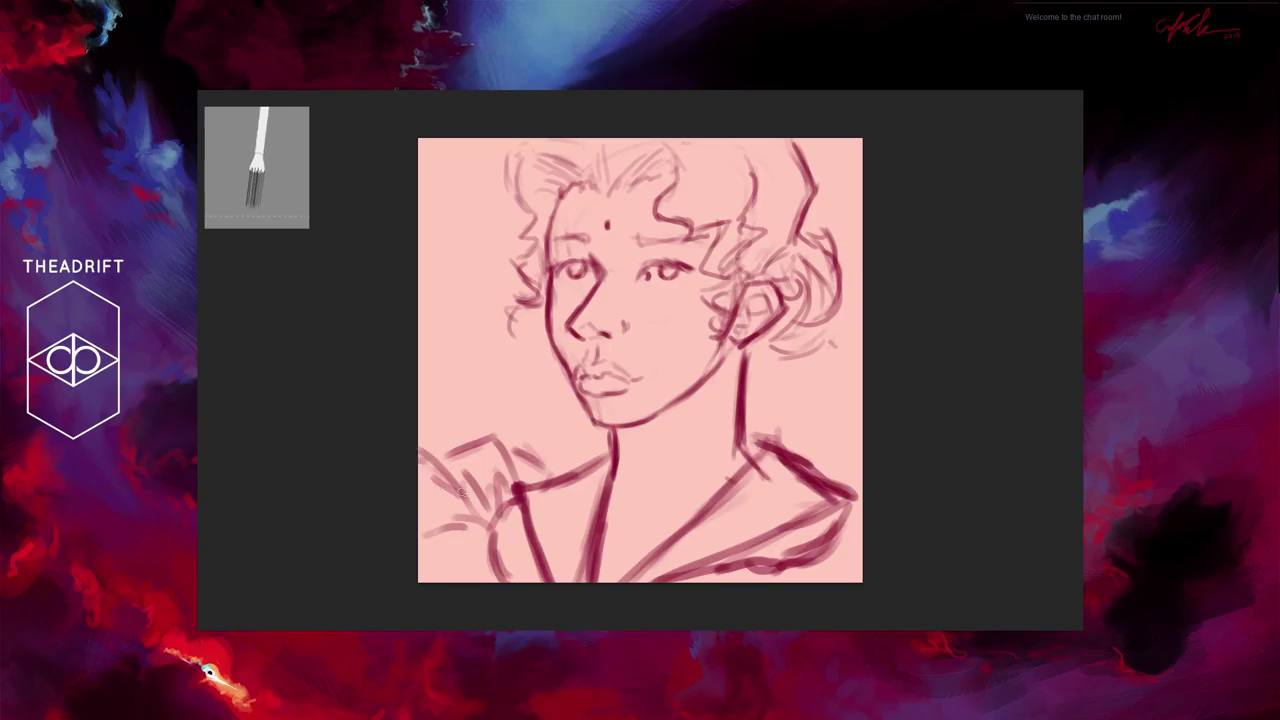
pyautogui.moveTo(861, 480); pyautogui.dragTo(859, 532)
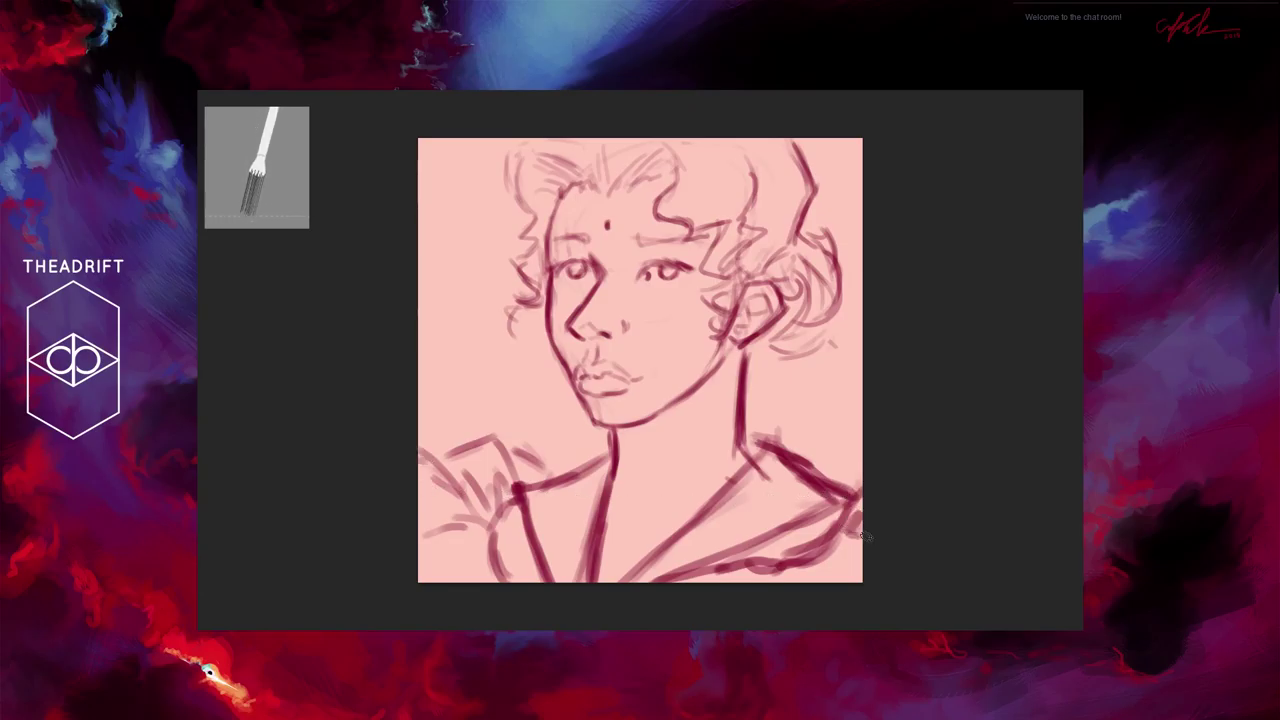
pyautogui.moveTo(514, 447); pyautogui.dragTo(548, 470)
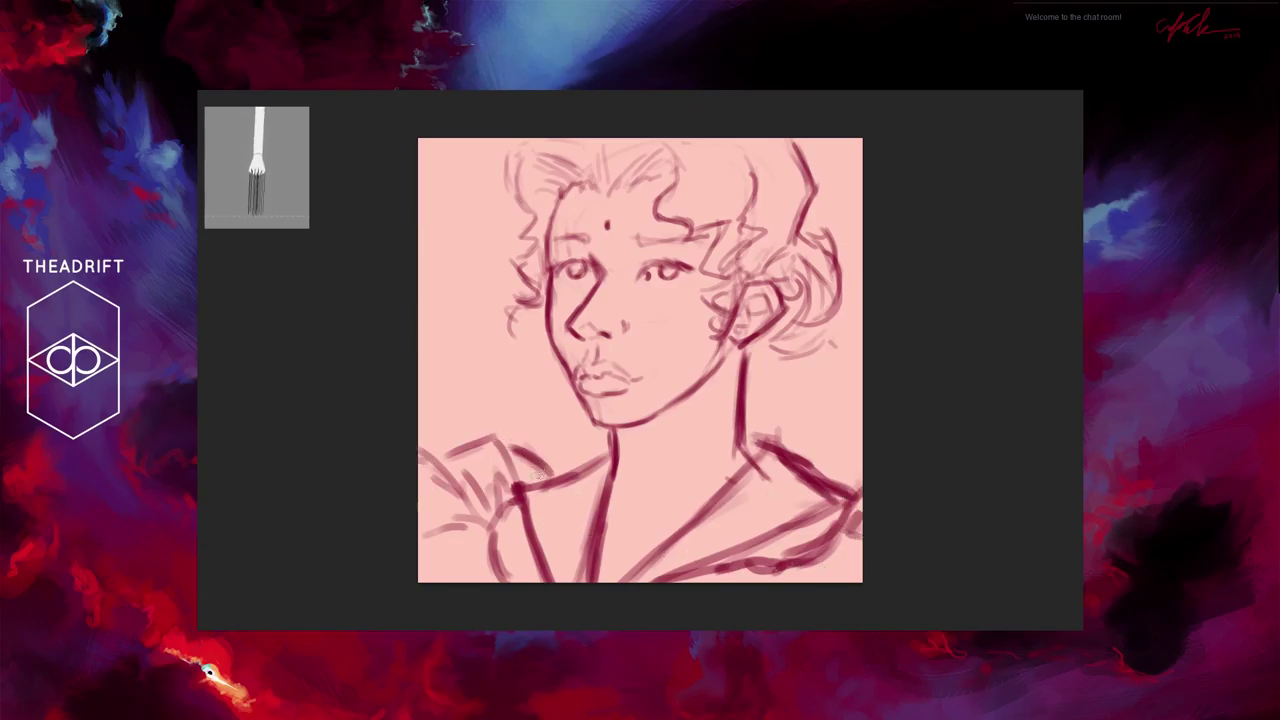
pyautogui.moveTo(490, 436); pyautogui.dragTo(444, 456)
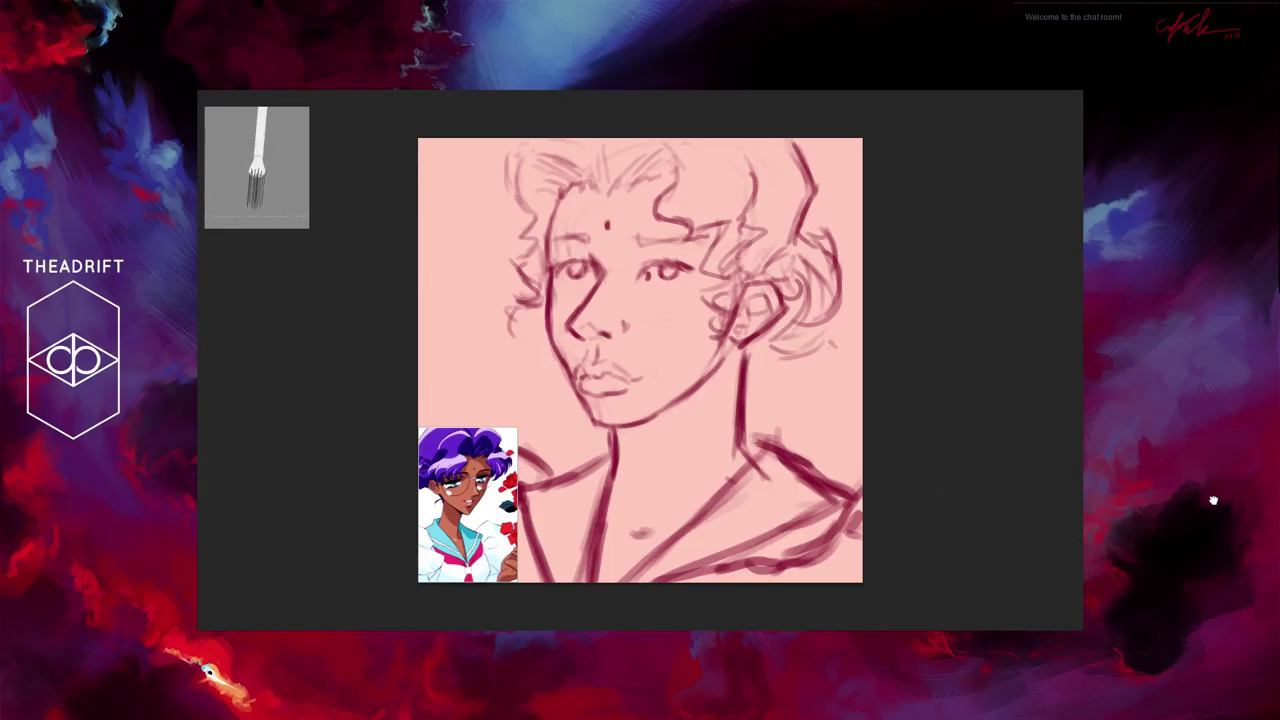
# Step: Sample the hair colours from the reference and paint overlapping purple, dark indigo and lavender swatches beside the face
pyautogui.moveTo(451, 296)
pyautogui.mouseDown()
pyautogui.moveTo(446, 312)
pyautogui.moveTo(441, 298)
pyautogui.moveTo(452, 300)
pyautogui.mouseUp()
pyautogui.keyDown('alt'); pyautogui.click(456, 446); pyautogui.keyUp('alt')
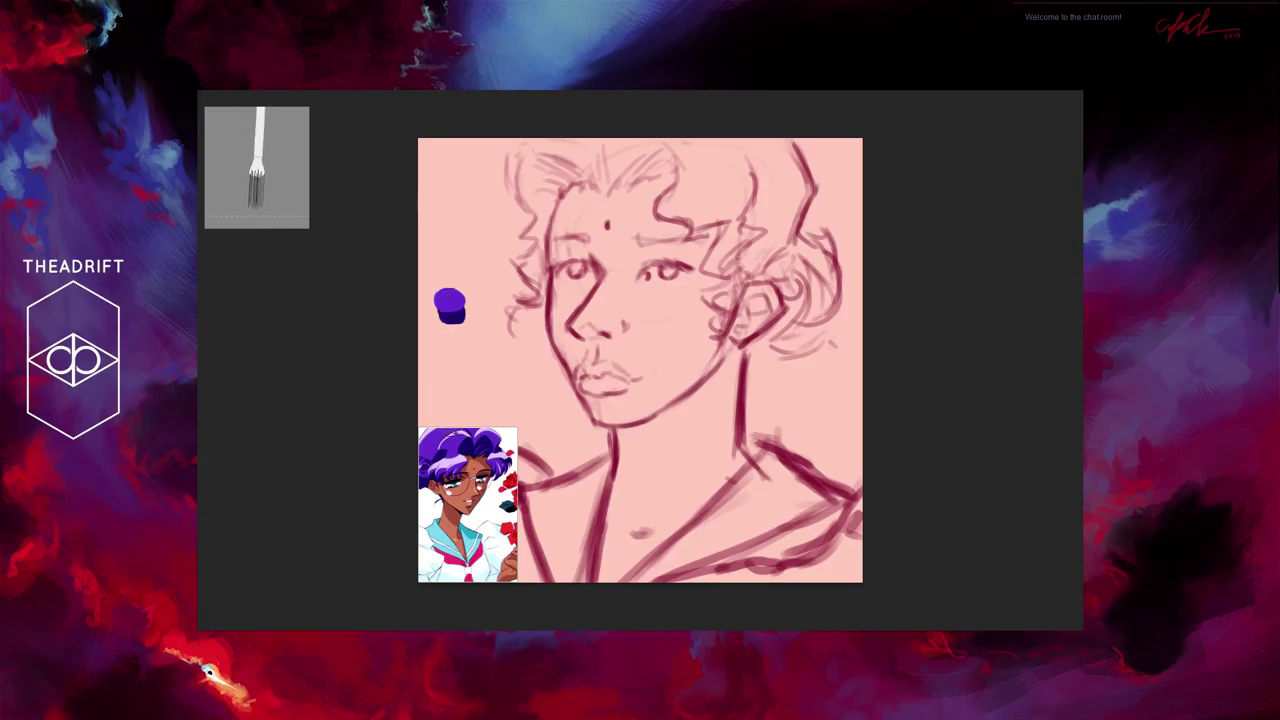
pyautogui.moveTo(441, 281); pyautogui.dragTo(441, 287)
# Step: Sample the collar and tie colours and paint teal, light cyan, pale white-blue and crimson swatches above the purple ones
pyautogui.moveTo(452, 230); pyautogui.dragTo(456, 241)
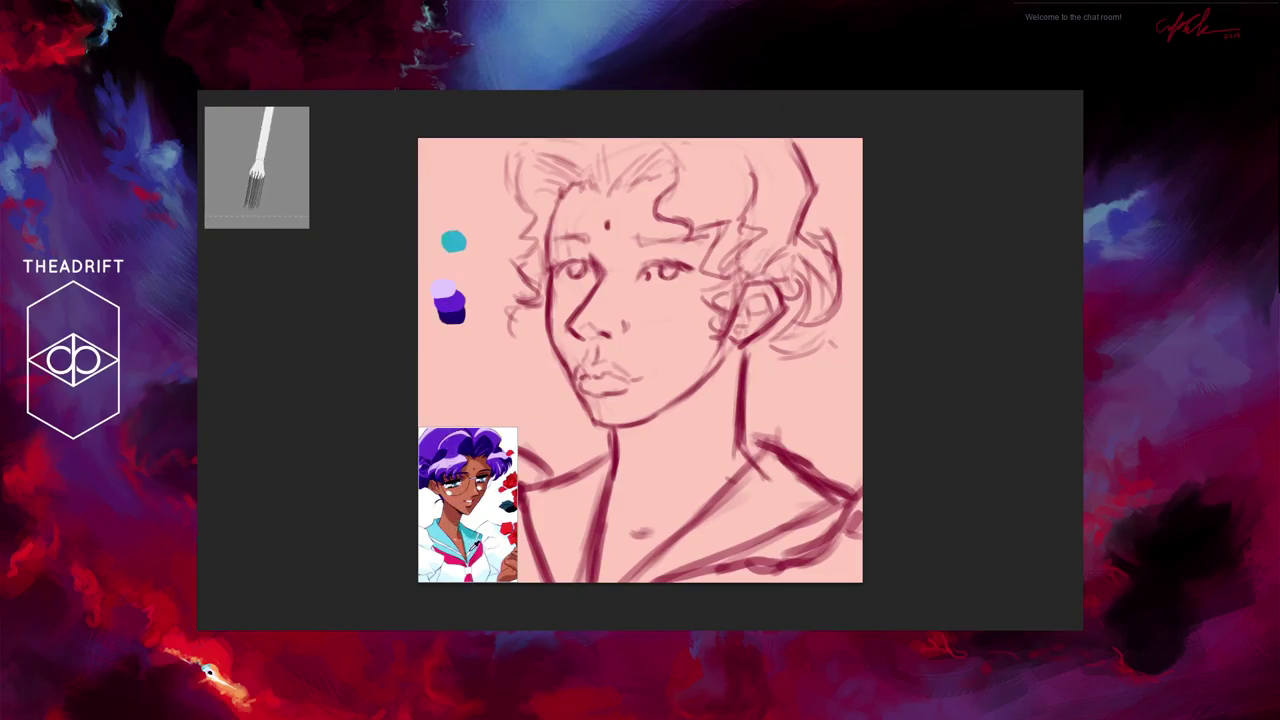
pyautogui.keyDown('alt'); pyautogui.click(476, 537); pyautogui.keyUp('alt')
pyautogui.moveTo(446, 229); pyautogui.dragTo(460, 232)
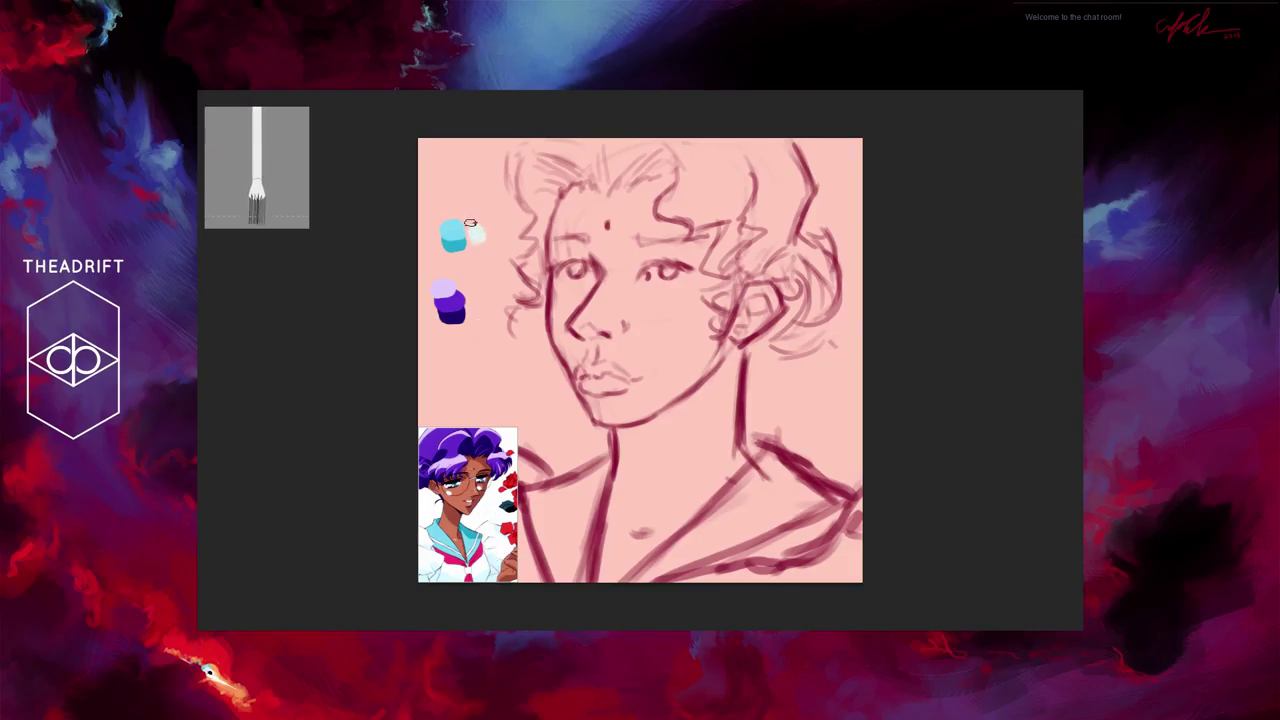
pyautogui.click(474, 232)
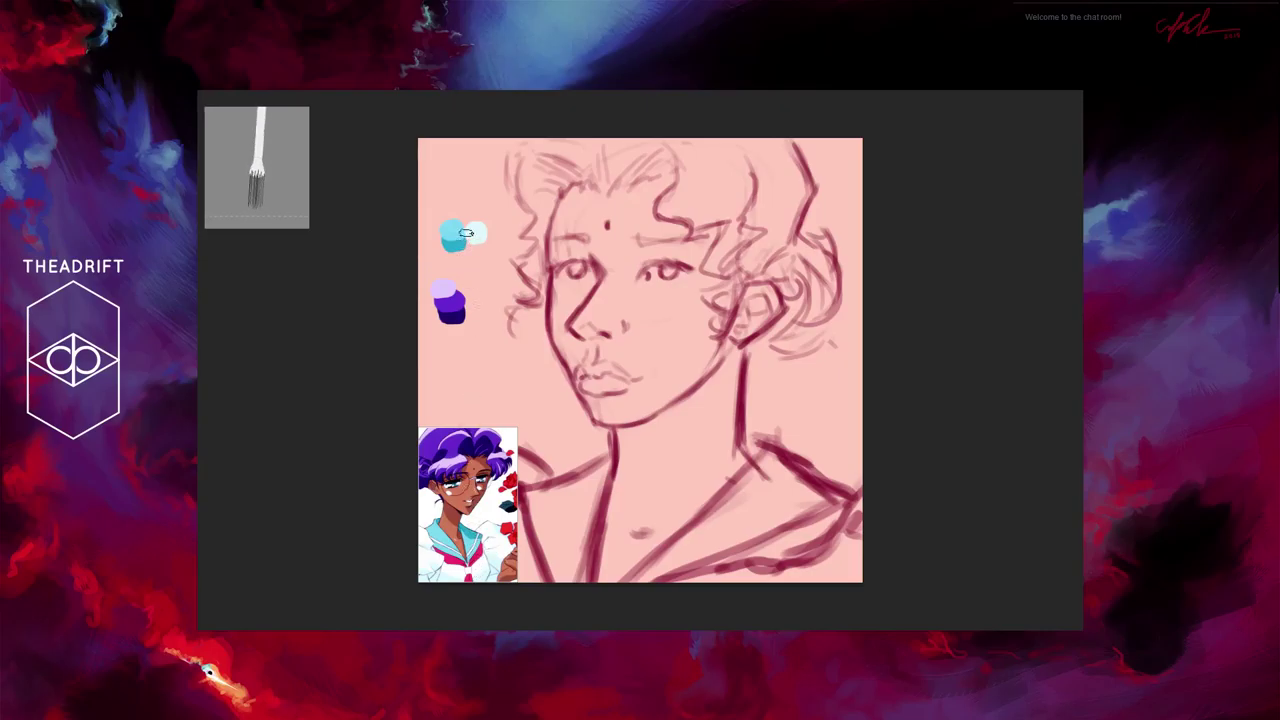
pyautogui.click(470, 258)
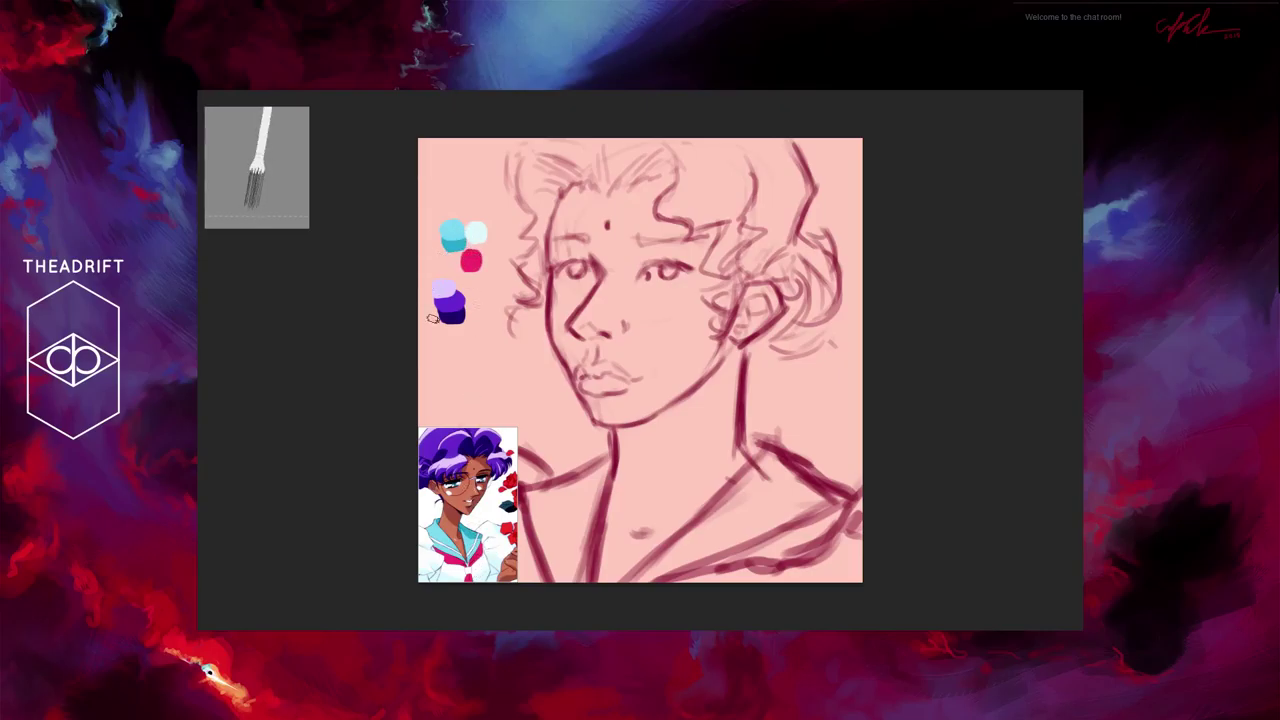
# Step: Sample the skin colours from the reference and paint dark brown, lighter brown and white swatches below the purple ones
pyautogui.click(460, 510)
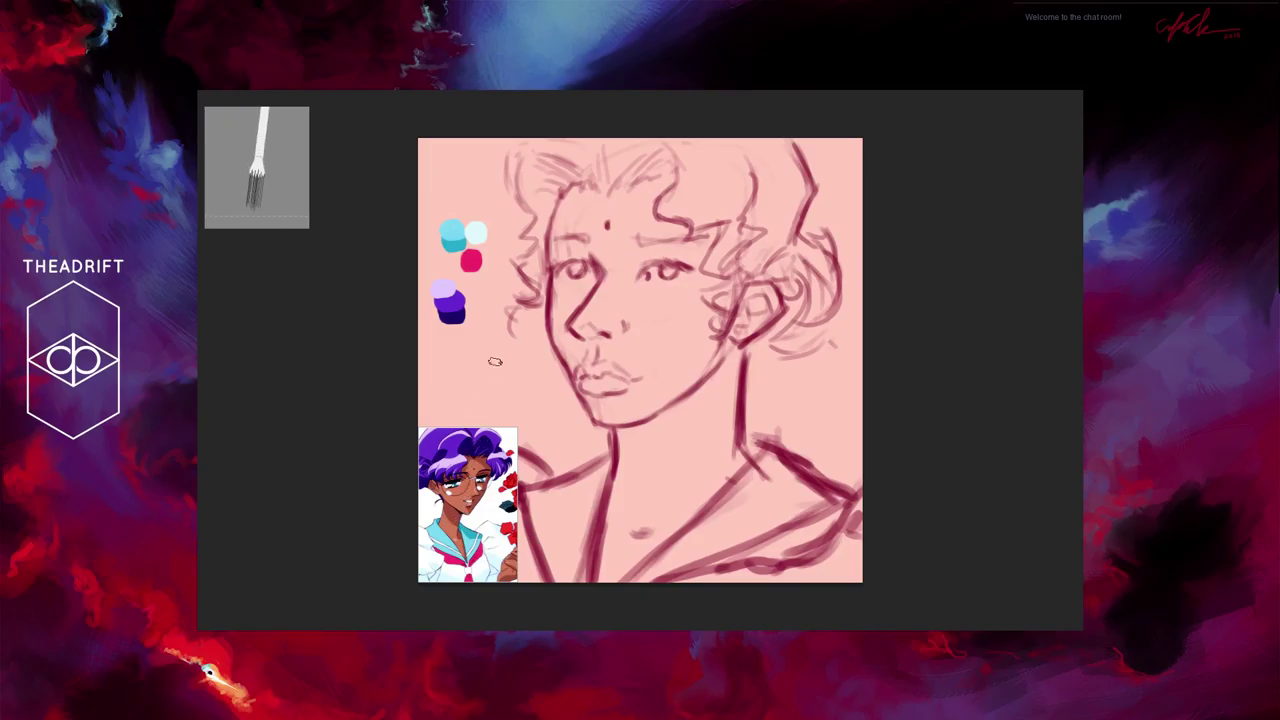
pyautogui.moveTo(481, 348); pyautogui.dragTo(482, 370)
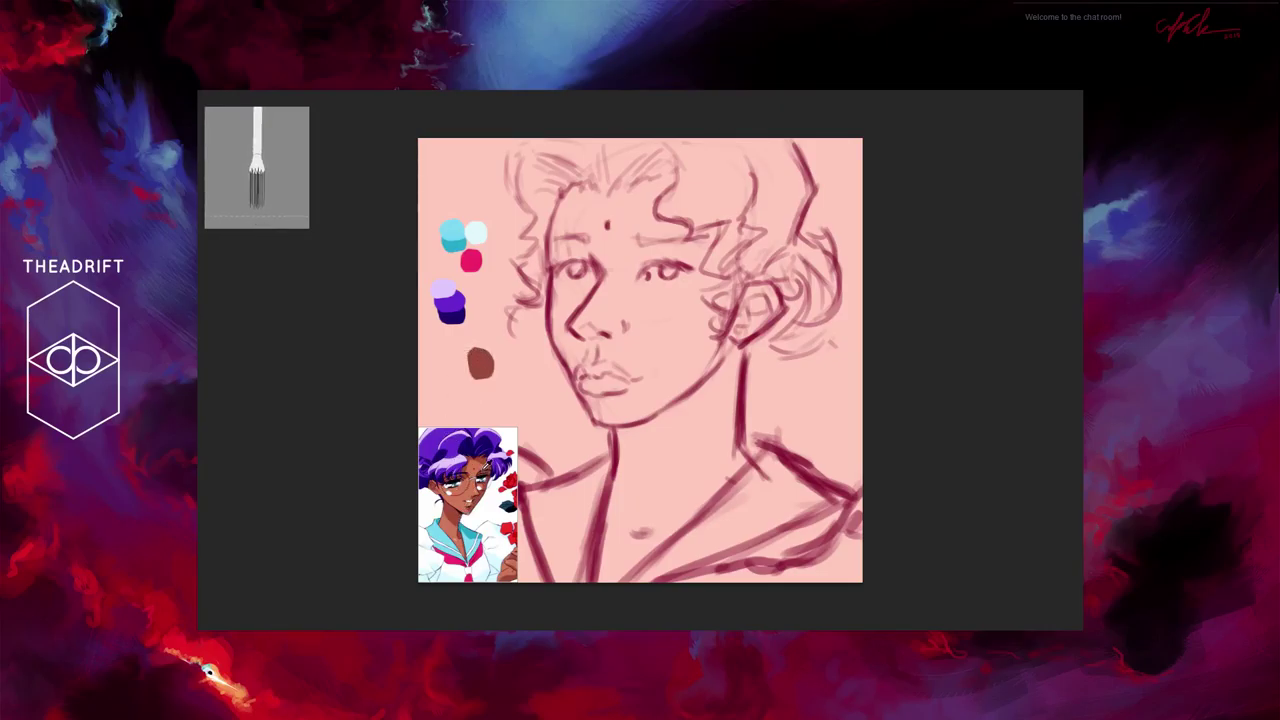
pyautogui.moveTo(470, 346); pyautogui.dragTo(473, 360)
# Step: Sample the muted teal from the reference character's eyes and paint a swatch of it beside the brown swatches
pyautogui.hotkey('ctrl', '+')
pyautogui.hotkey('ctrl', '+')
pyautogui.hotkey('ctrl', '+')
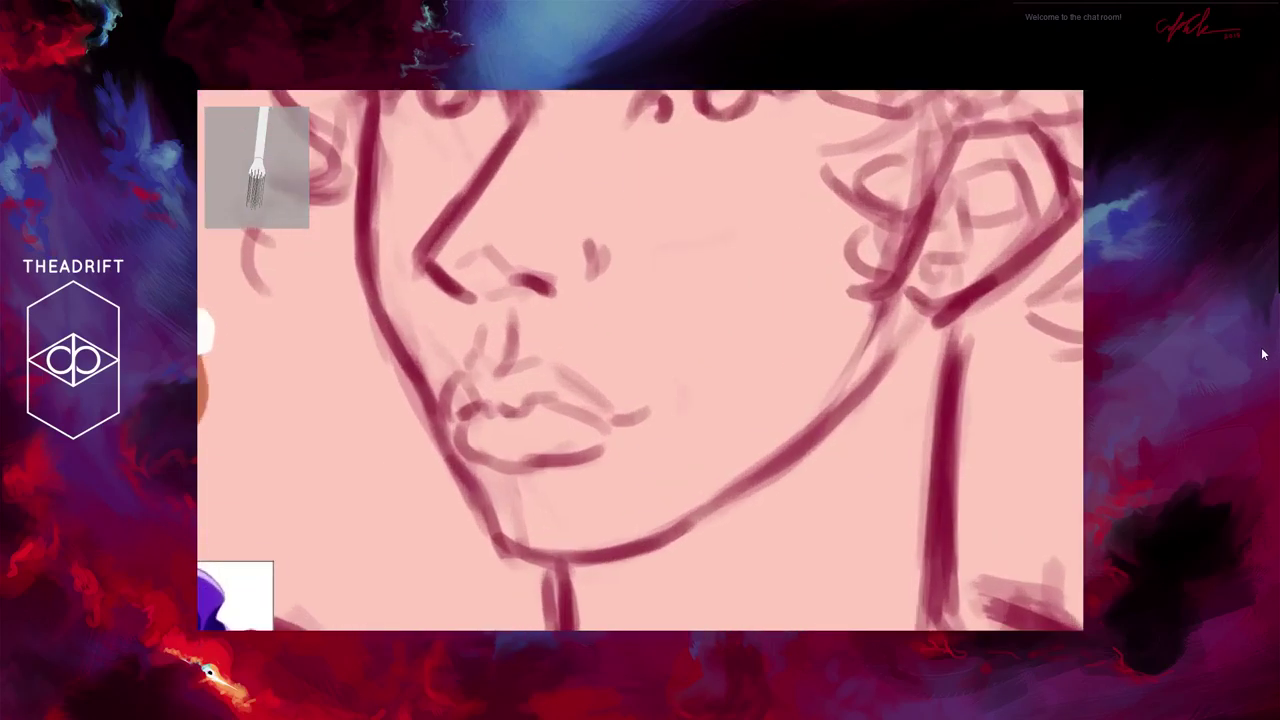
pyautogui.moveTo(1206, 230); pyautogui.dragTo(1165, 289)
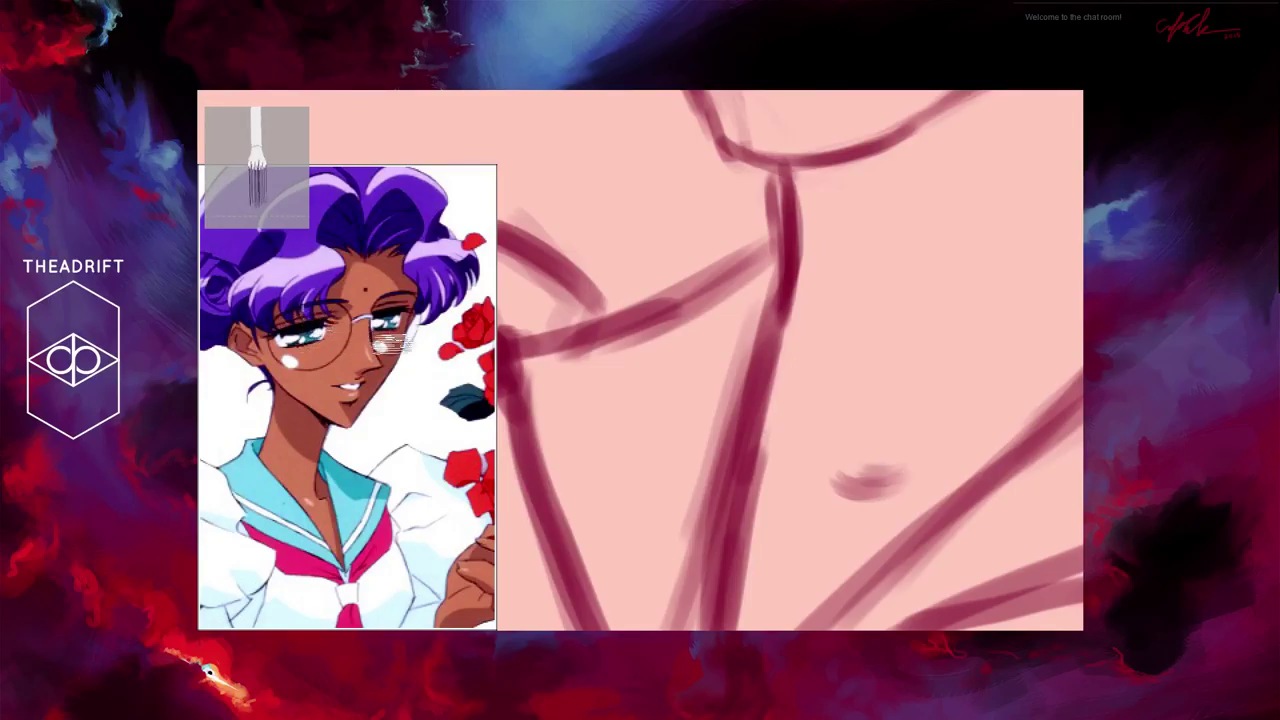
pyautogui.scroll(3, 1168, 242)
pyautogui.scroll(4, 1165, 225)
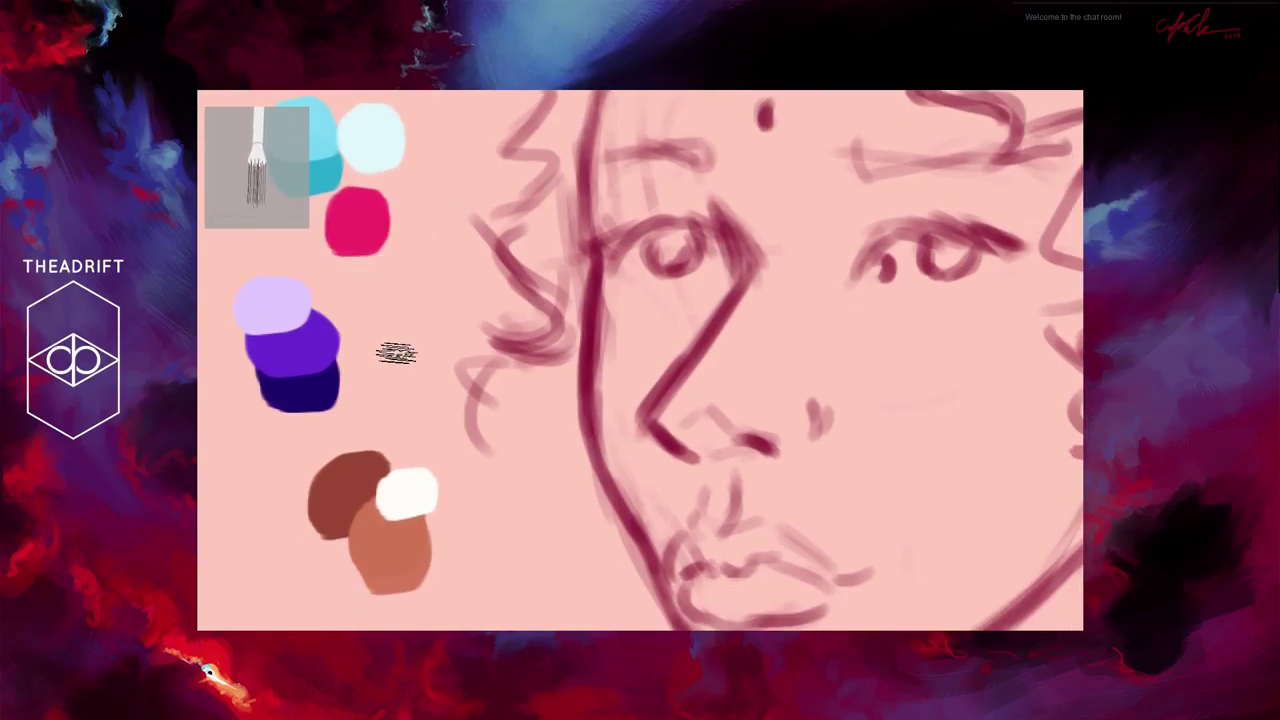
pyautogui.moveTo(254, 474)
pyautogui.mouseDown()
pyautogui.moveTo(252, 488)
pyautogui.moveTo(241, 467)
pyautogui.mouseUp()
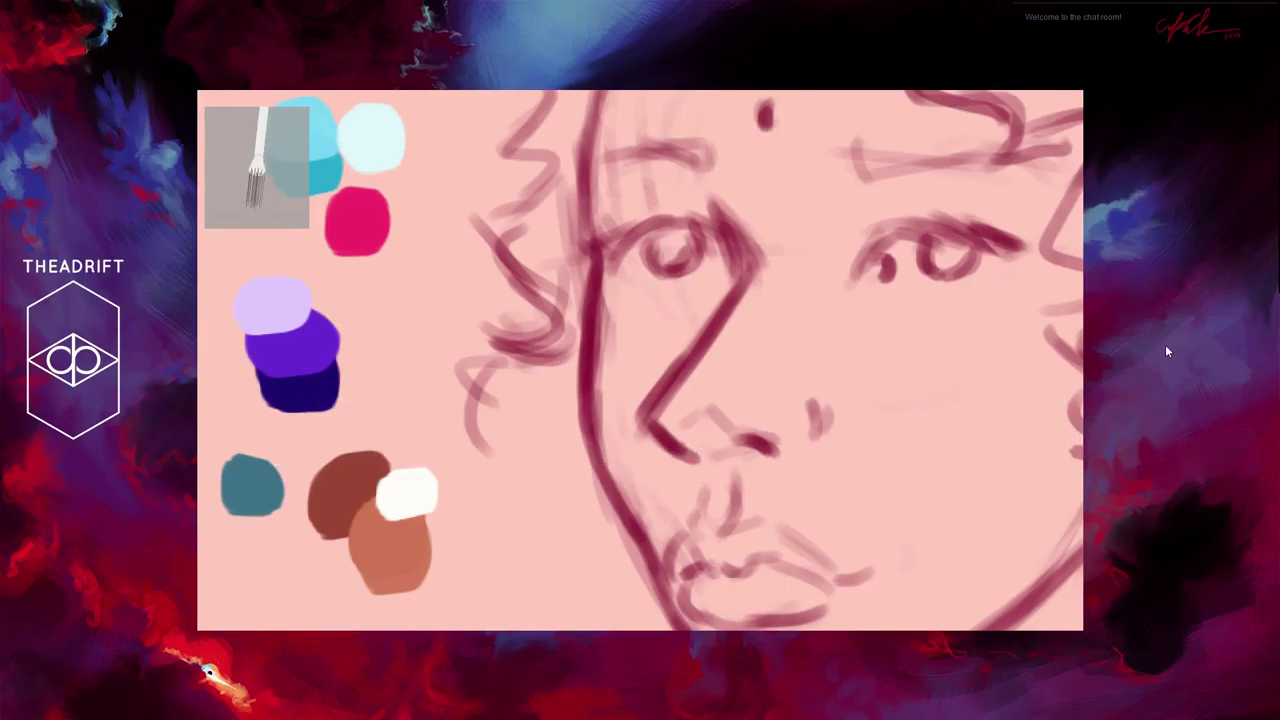
# Step: Fill the face, ear, neck and upper chest with the lighter brown skin colour beneath the sketch lines
pyautogui.hotkey('ctrl', '-')
pyautogui.hotkey('ctrl', '-')
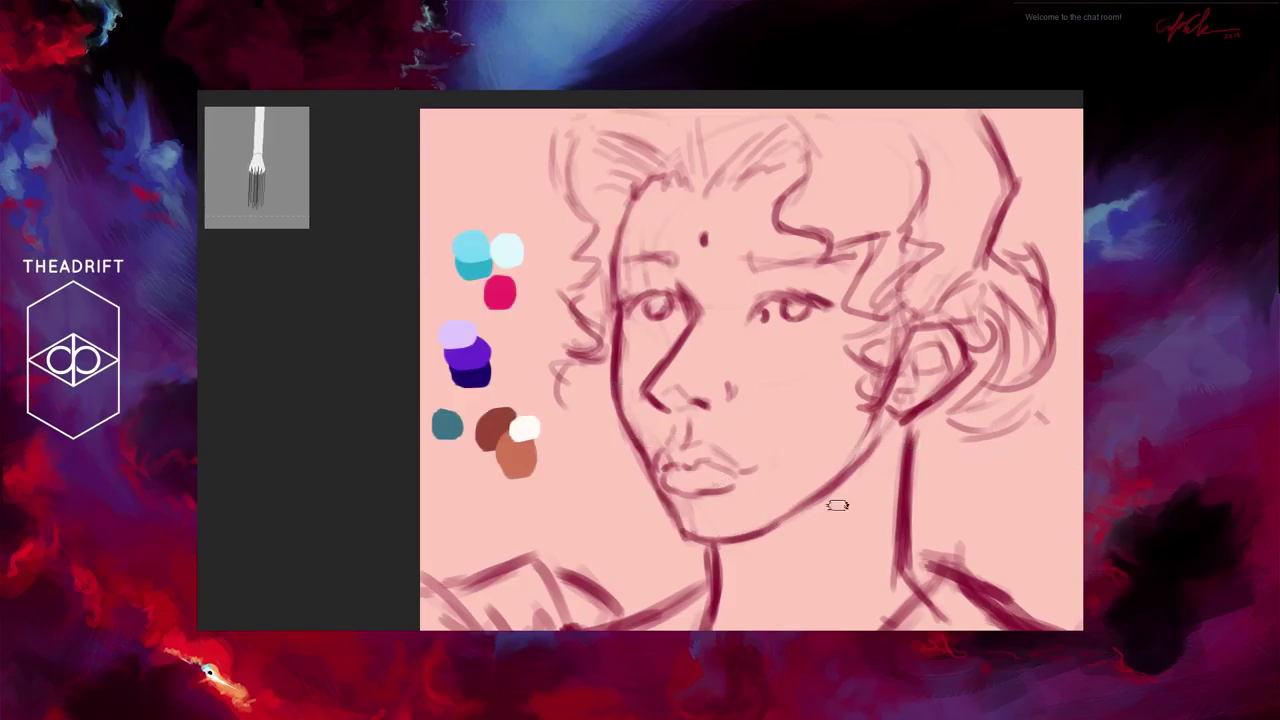
pyautogui.moveTo(1184, 196)
pyautogui.mouseDown()
pyautogui.moveTo(1189, 245)
pyautogui.moveTo(1173, 214)
pyautogui.mouseUp()
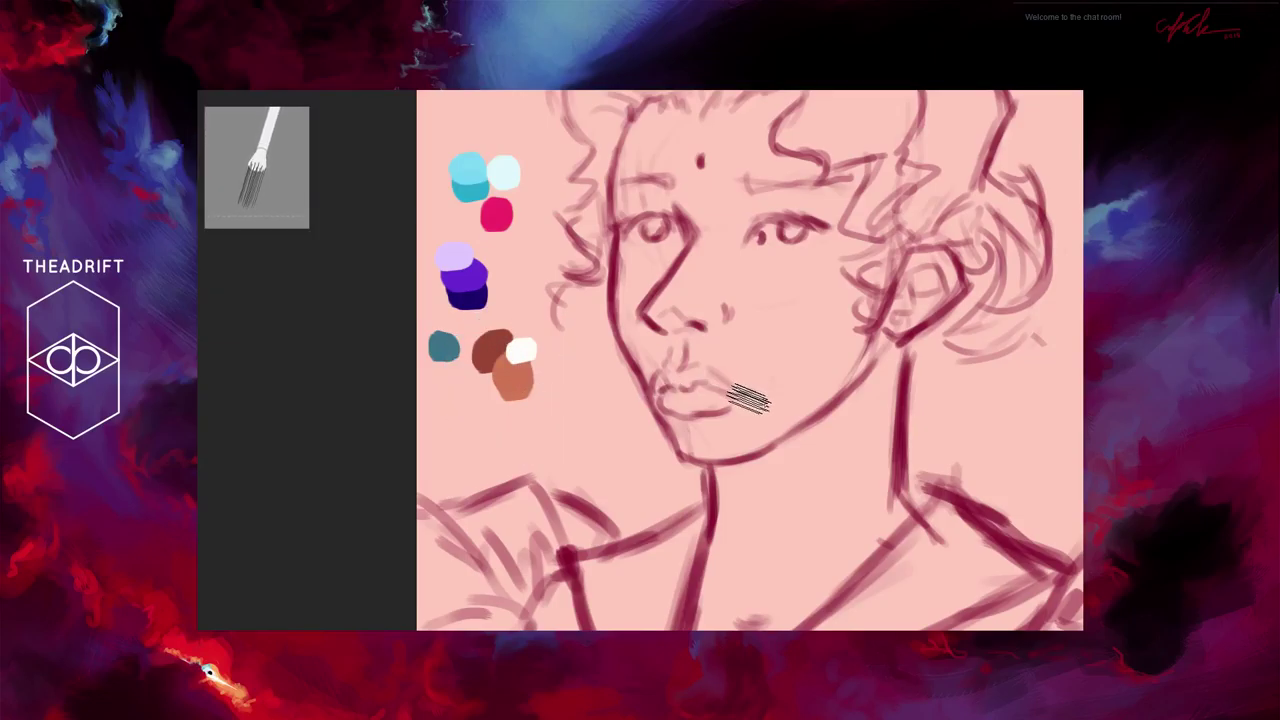
pyautogui.hotkey('ctrl', '-')
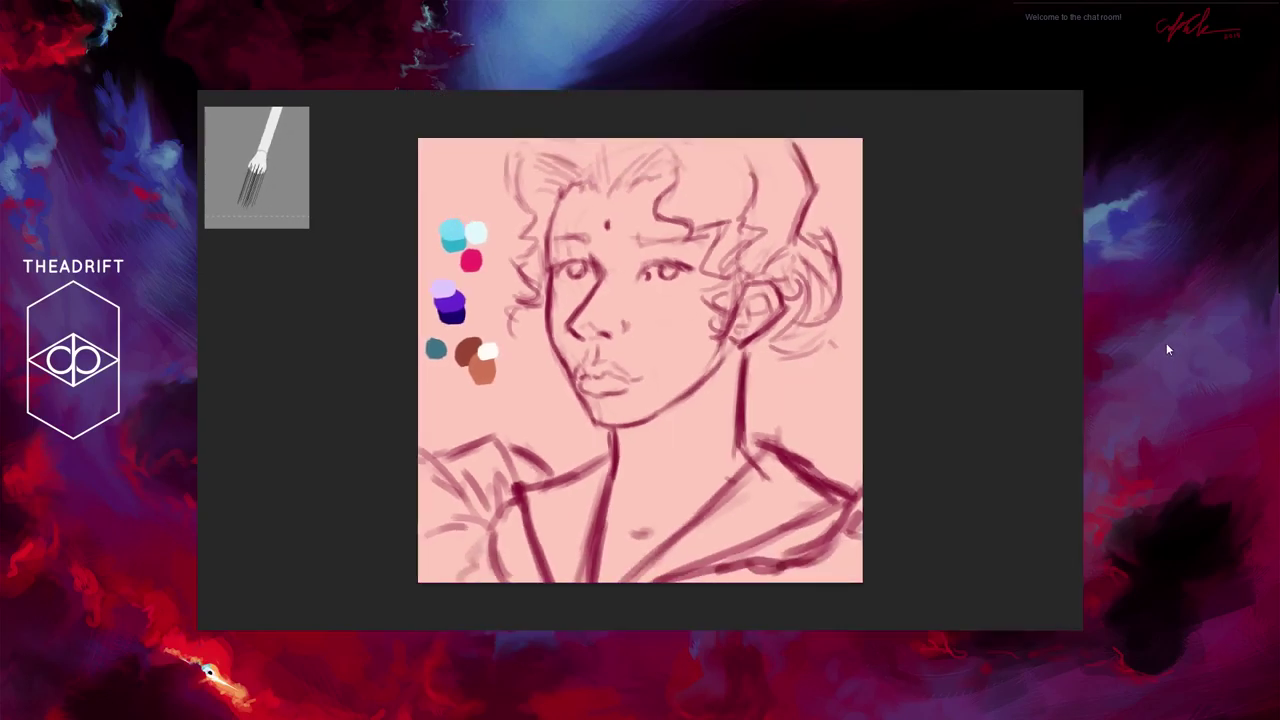
pyautogui.moveTo(575, 172)
pyautogui.mouseDown()
pyautogui.moveTo(559, 227)
pyautogui.moveTo(578, 173)
pyautogui.moveTo(563, 218)
pyautogui.moveTo(582, 180)
pyautogui.moveTo(585, 192)
pyautogui.moveTo(646, 172)
pyautogui.moveTo(641, 205)
pyautogui.moveTo(676, 231)
pyautogui.moveTo(702, 218)
pyautogui.moveTo(692, 254)
pyautogui.moveTo(704, 263)
pyautogui.moveTo(694, 271)
pyautogui.moveTo(711, 266)
pyautogui.moveTo(708, 329)
pyautogui.moveTo(752, 277)
pyautogui.moveTo(766, 280)
pyautogui.moveTo(763, 301)
pyautogui.moveTo(716, 341)
pyautogui.moveTo(730, 331)
pyautogui.moveTo(714, 422)
pyautogui.moveTo(728, 450)
pyautogui.moveTo(713, 355)
pyautogui.moveTo(699, 399)
pyautogui.moveTo(672, 404)
pyautogui.moveTo(712, 367)
pyautogui.moveTo(630, 422)
pyautogui.moveTo(601, 399)
pyautogui.moveTo(627, 403)
pyautogui.moveTo(598, 401)
pyautogui.moveTo(580, 362)
pyautogui.moveTo(586, 374)
pyautogui.moveTo(597, 355)
pyautogui.moveTo(627, 388)
pyautogui.moveTo(652, 385)
pyautogui.moveTo(695, 312)
pyautogui.moveTo(642, 208)
pyautogui.moveTo(624, 229)
pyautogui.moveTo(612, 222)
pyautogui.moveTo(625, 305)
pyautogui.moveTo(668, 316)
pyautogui.moveTo(605, 230)
pyautogui.moveTo(574, 224)
pyautogui.moveTo(556, 250)
pyautogui.moveTo(568, 190)
pyautogui.moveTo(570, 297)
pyautogui.moveTo(563, 286)
pyautogui.moveTo(598, 292)
pyautogui.moveTo(634, 346)
pyautogui.moveTo(586, 314)
pyautogui.moveTo(567, 341)
pyautogui.mouseUp()
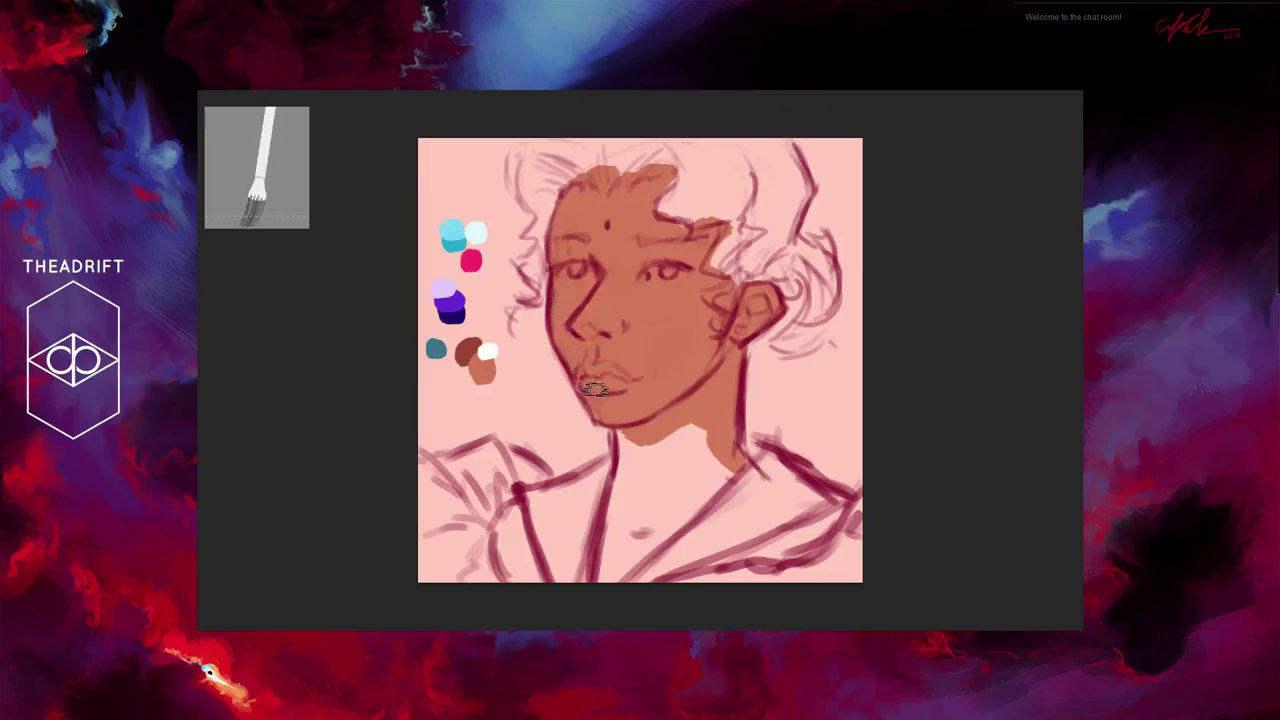
pyautogui.moveTo(612, 487)
pyautogui.mouseDown()
pyautogui.moveTo(624, 459)
pyautogui.moveTo(594, 567)
pyautogui.moveTo(731, 449)
pyautogui.moveTo(612, 574)
pyautogui.moveTo(706, 457)
pyautogui.moveTo(704, 431)
pyautogui.moveTo(703, 455)
pyautogui.moveTo(709, 426)
pyautogui.moveTo(722, 439)
pyautogui.moveTo(721, 372)
pyautogui.moveTo(735, 447)
pyautogui.moveTo(718, 424)
pyautogui.moveTo(730, 441)
pyautogui.moveTo(703, 447)
pyautogui.moveTo(688, 488)
pyautogui.moveTo(687, 439)
pyautogui.moveTo(643, 497)
pyautogui.mouseUp()
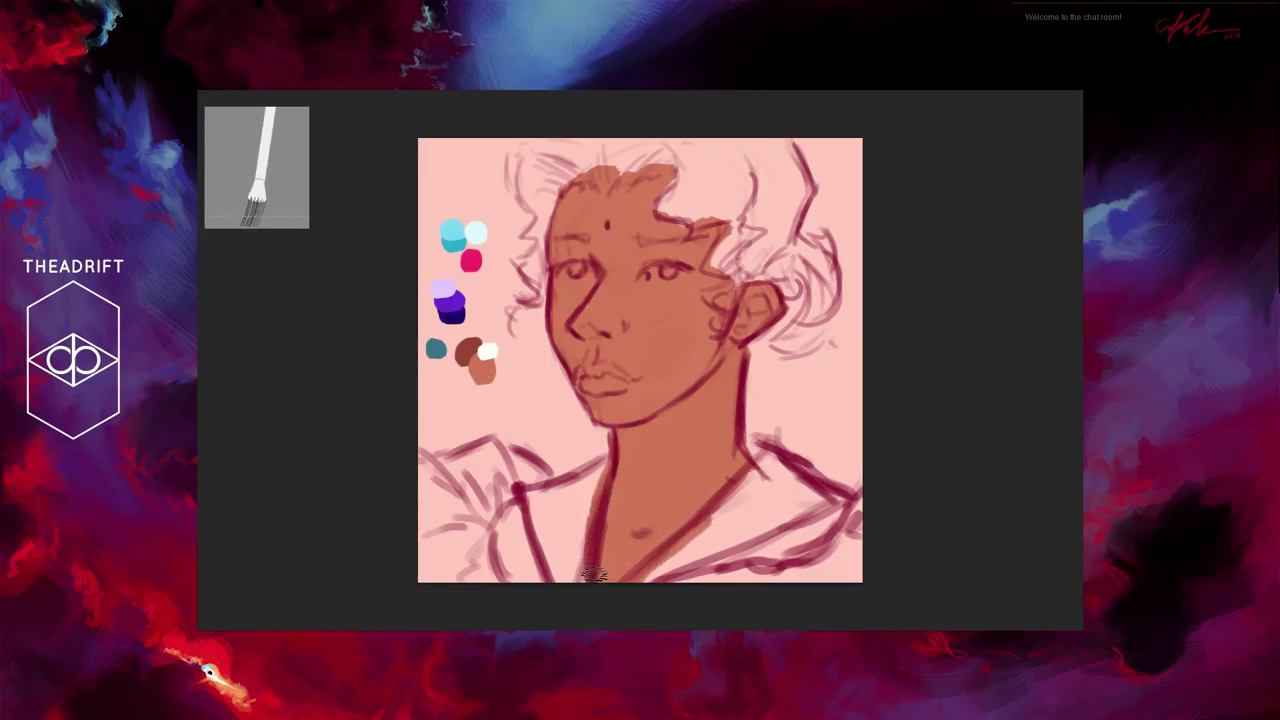
pyautogui.moveTo(714, 514); pyautogui.dragTo(738, 469)
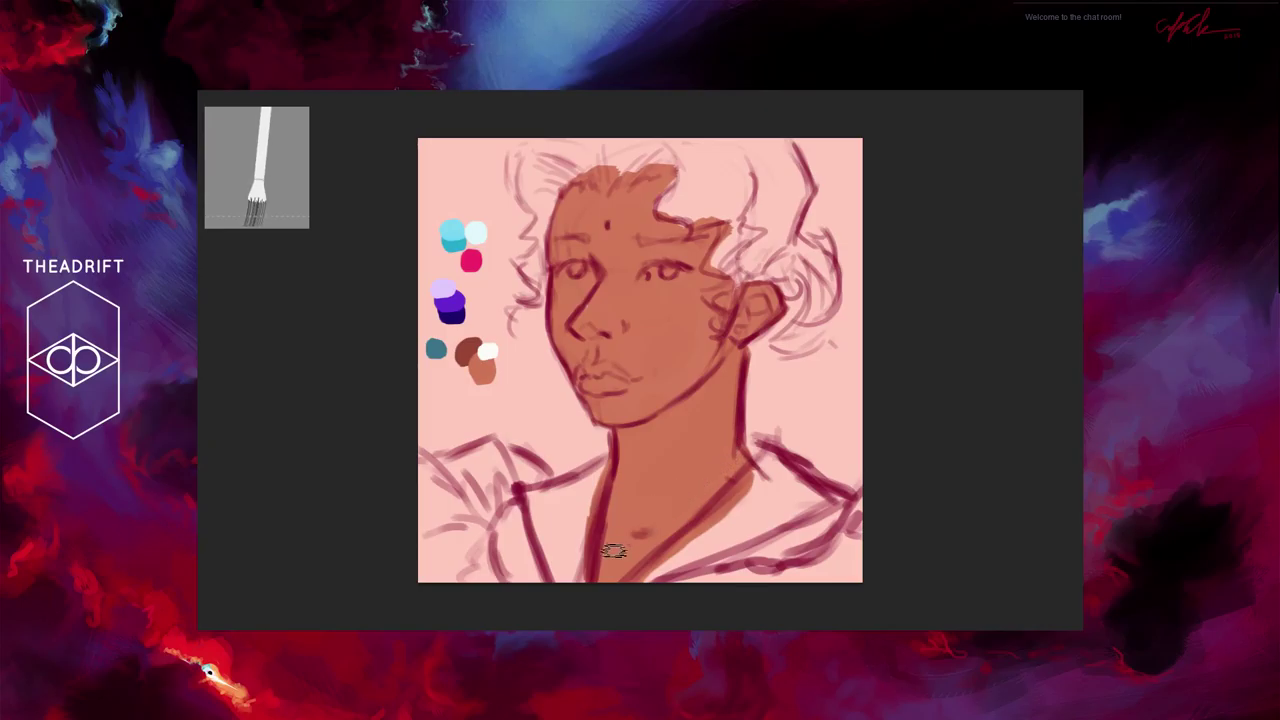
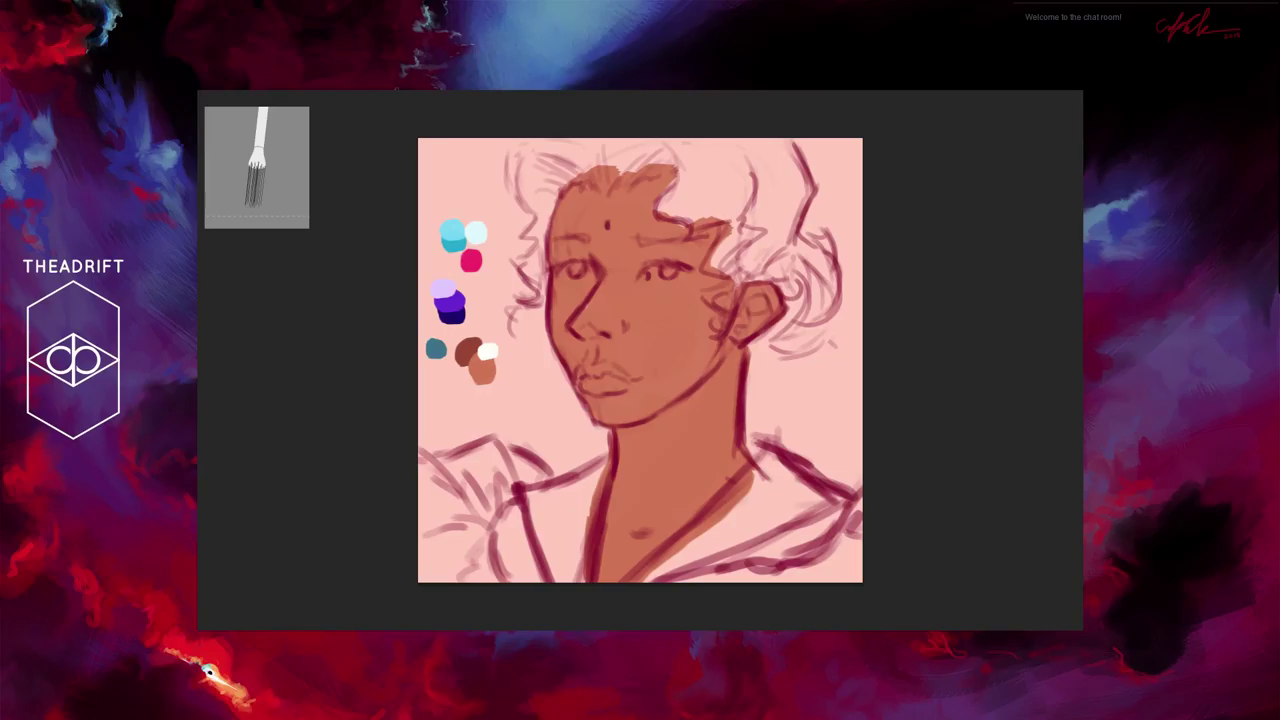
# Step: Undo a trial stroke on the near jaw and extend the brown skin fill along the wavy forehead hairline
pyautogui.moveTo(698, 358); pyautogui.dragTo(714, 364)
pyautogui.hotkey('ctrl', 'z')
pyautogui.keyDown('alt'); pyautogui.click(614, 163); pyautogui.keyUp('alt')
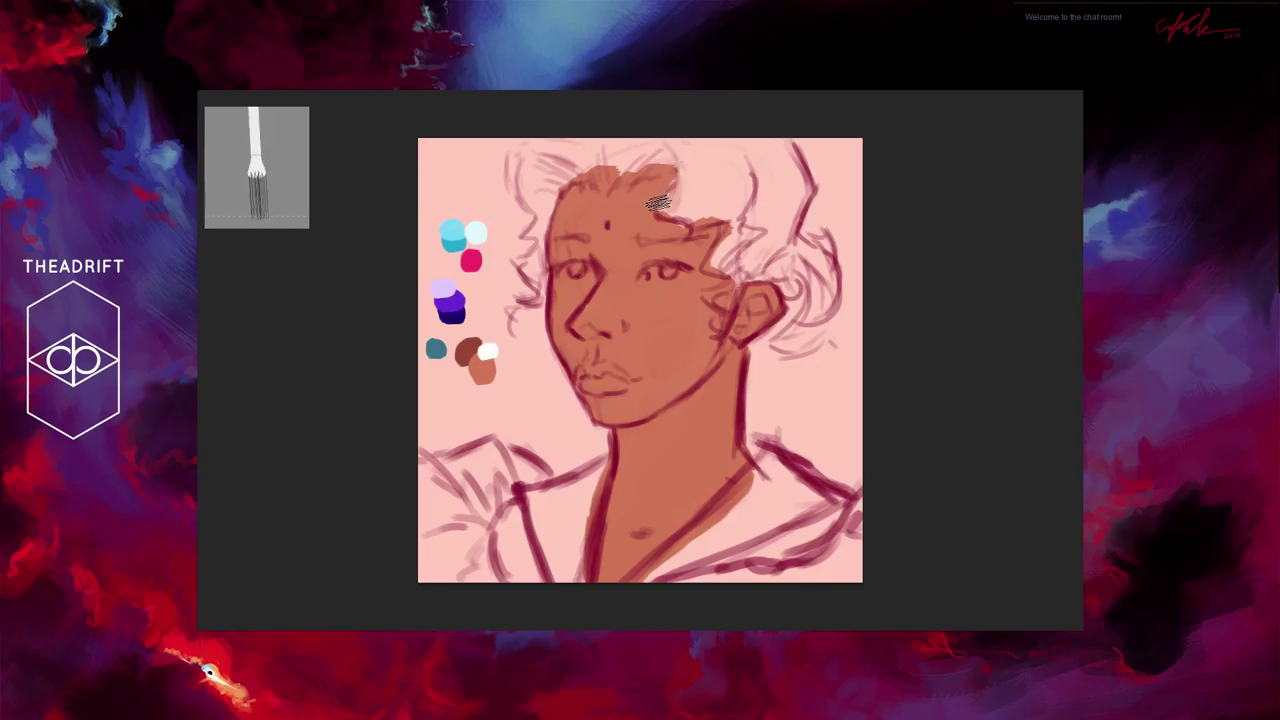
pyautogui.moveTo(654, 199); pyautogui.dragTo(702, 214)
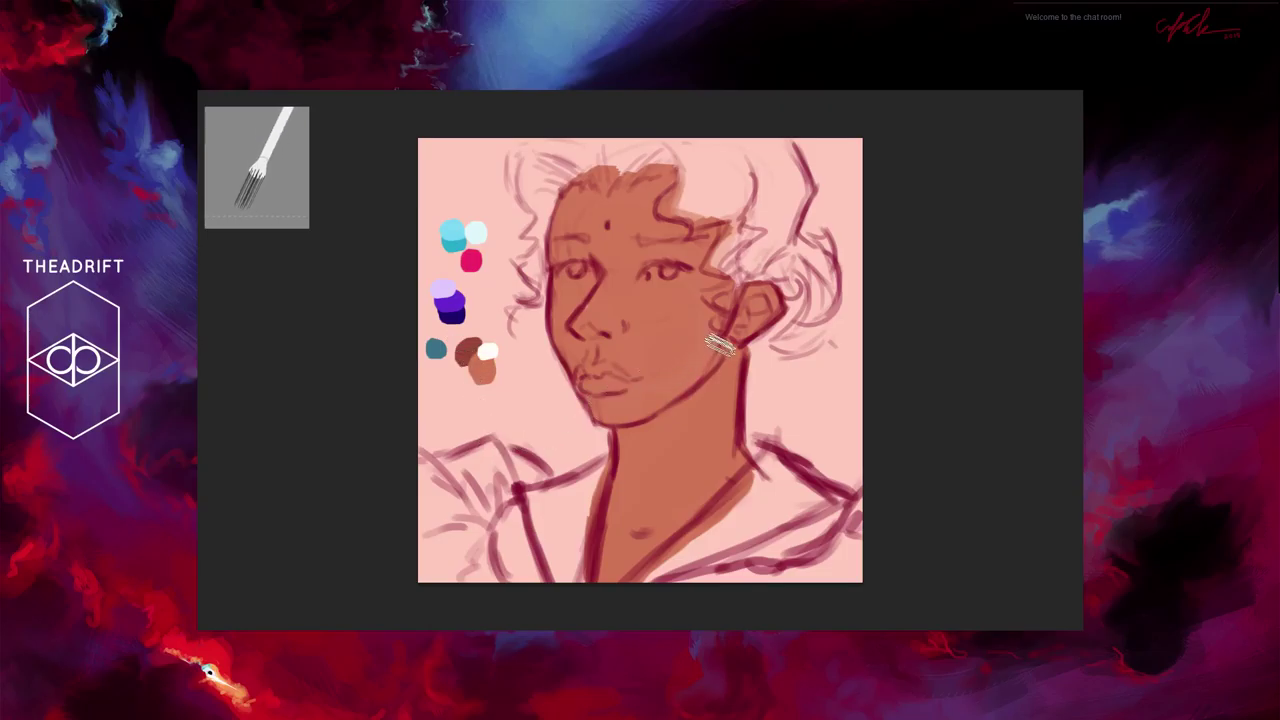
# Step: Try a shading stroke on the neck under the jaw, undo it, and compare the fill with the reference image
pyautogui.moveTo(736, 342)
pyautogui.mouseDown()
pyautogui.moveTo(683, 394)
pyautogui.moveTo(724, 357)
pyautogui.moveTo(713, 397)
pyautogui.mouseUp()
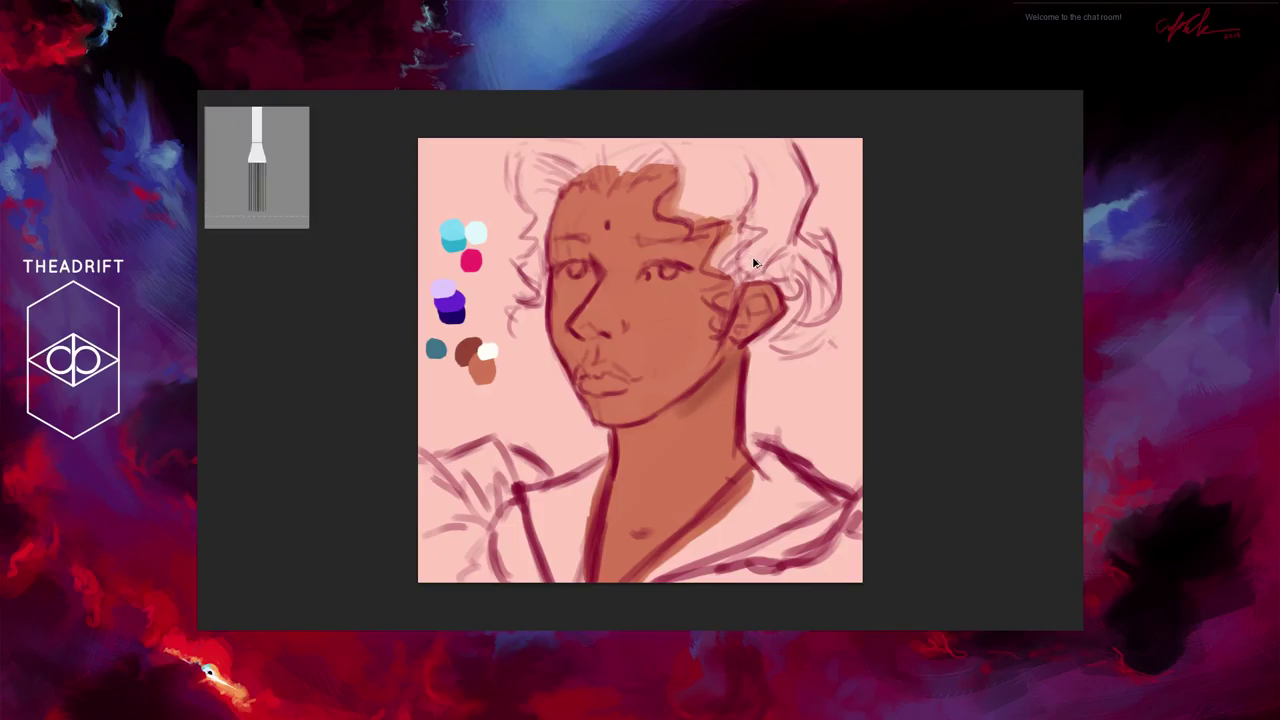
pyautogui.hotkey('ctrl', 'z')
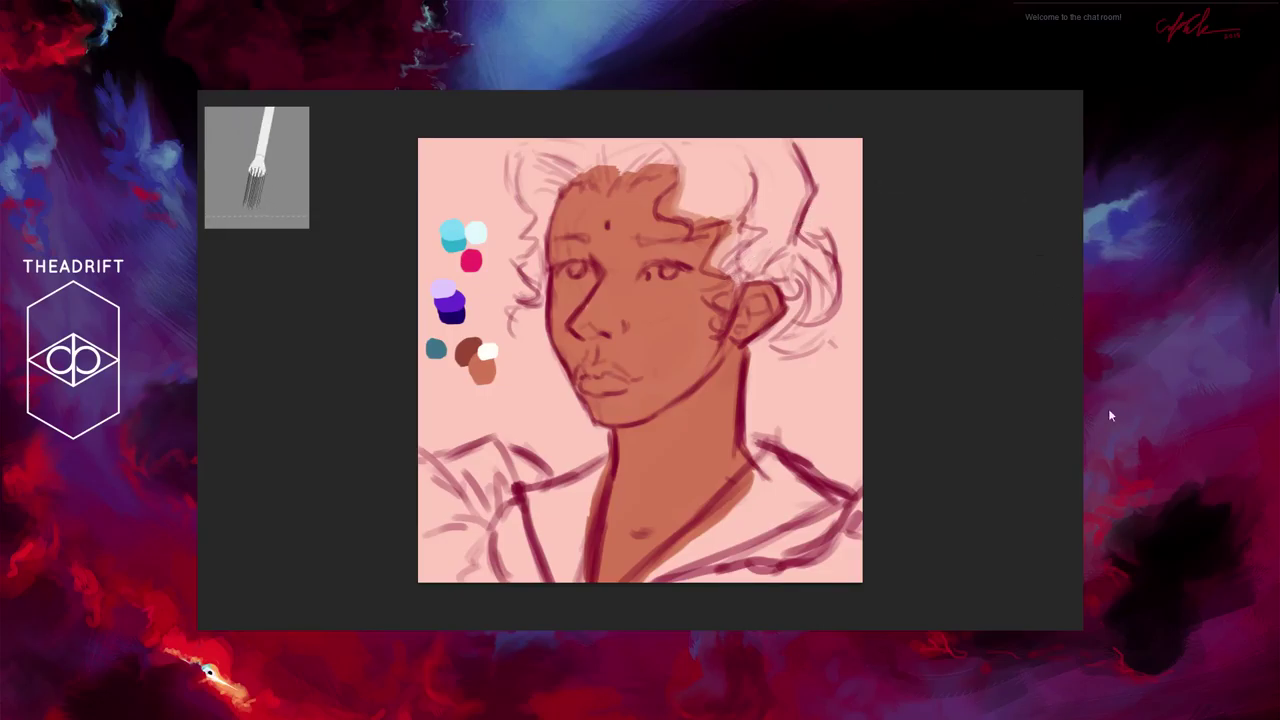
pyautogui.click(1134, 443)
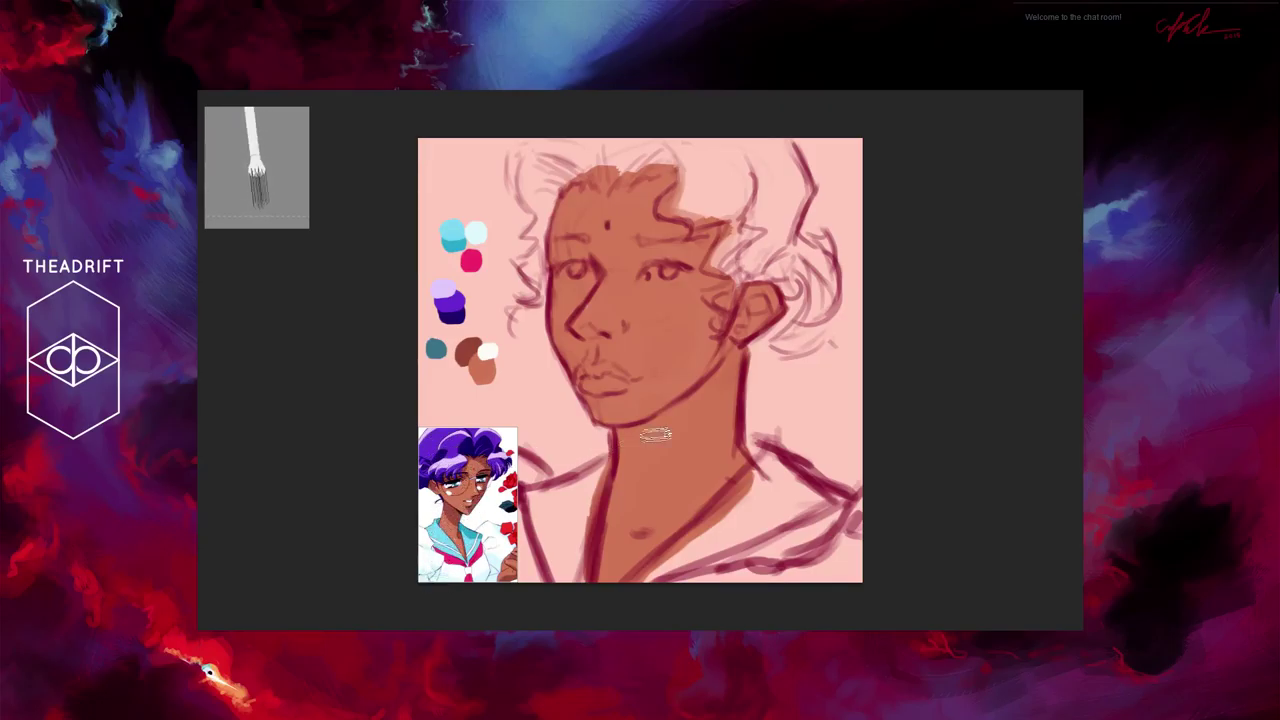
pyautogui.click(1130, 444)
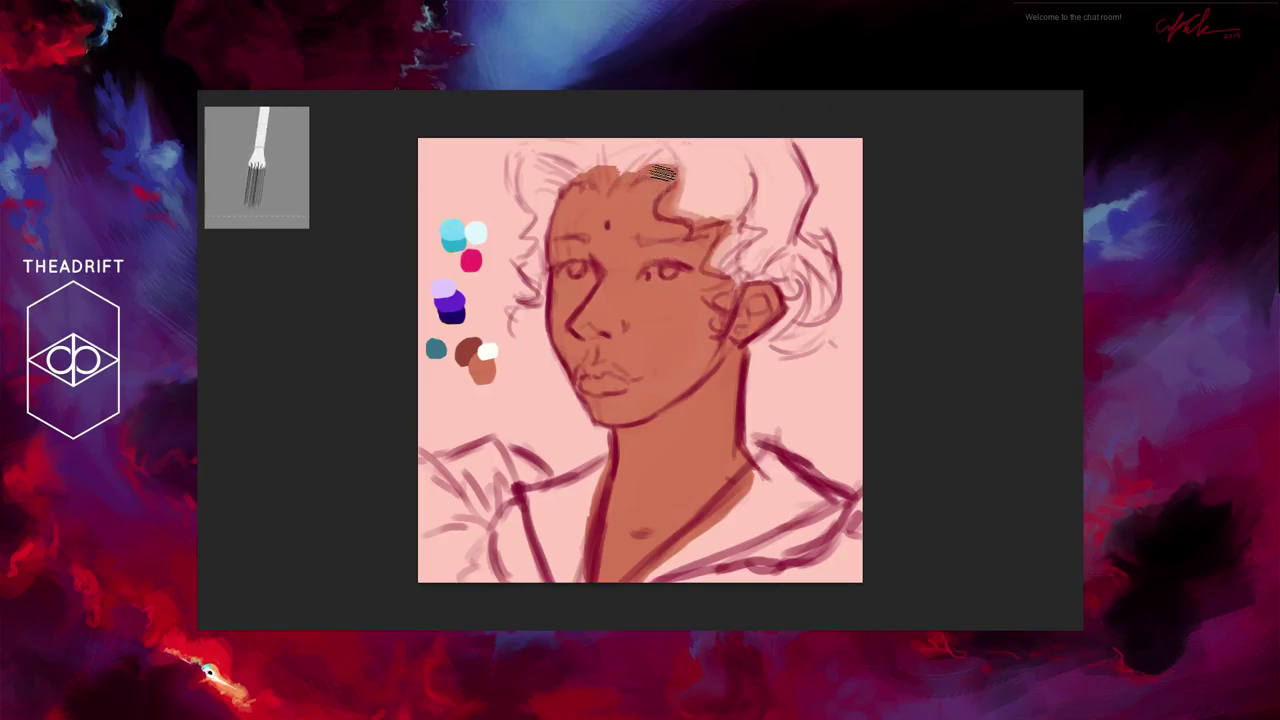
# Step: Shade the wavy hairline, the inner ear and the neck under the jaw with the darker brown
pyautogui.moveTo(666, 172)
pyautogui.mouseDown()
pyautogui.moveTo(670, 205)
pyautogui.moveTo(654, 182)
pyautogui.moveTo(703, 230)
pyautogui.mouseUp()
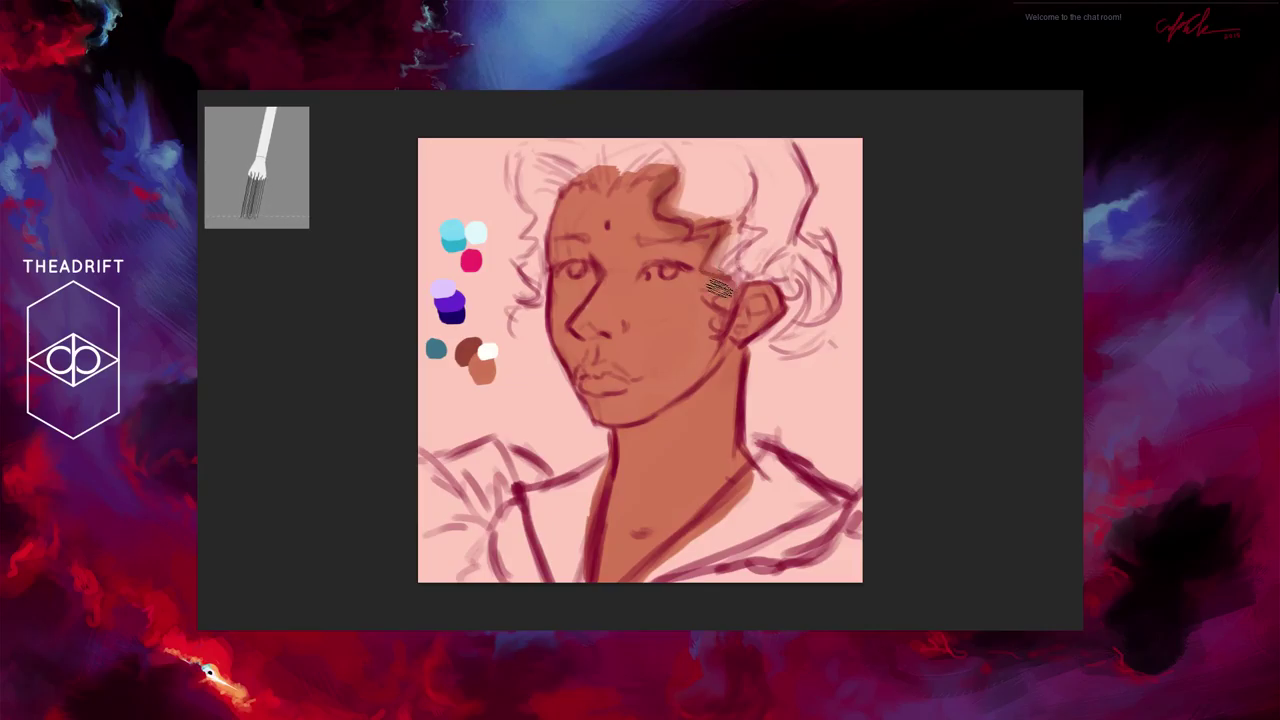
pyautogui.moveTo(750, 287); pyautogui.dragTo(757, 298)
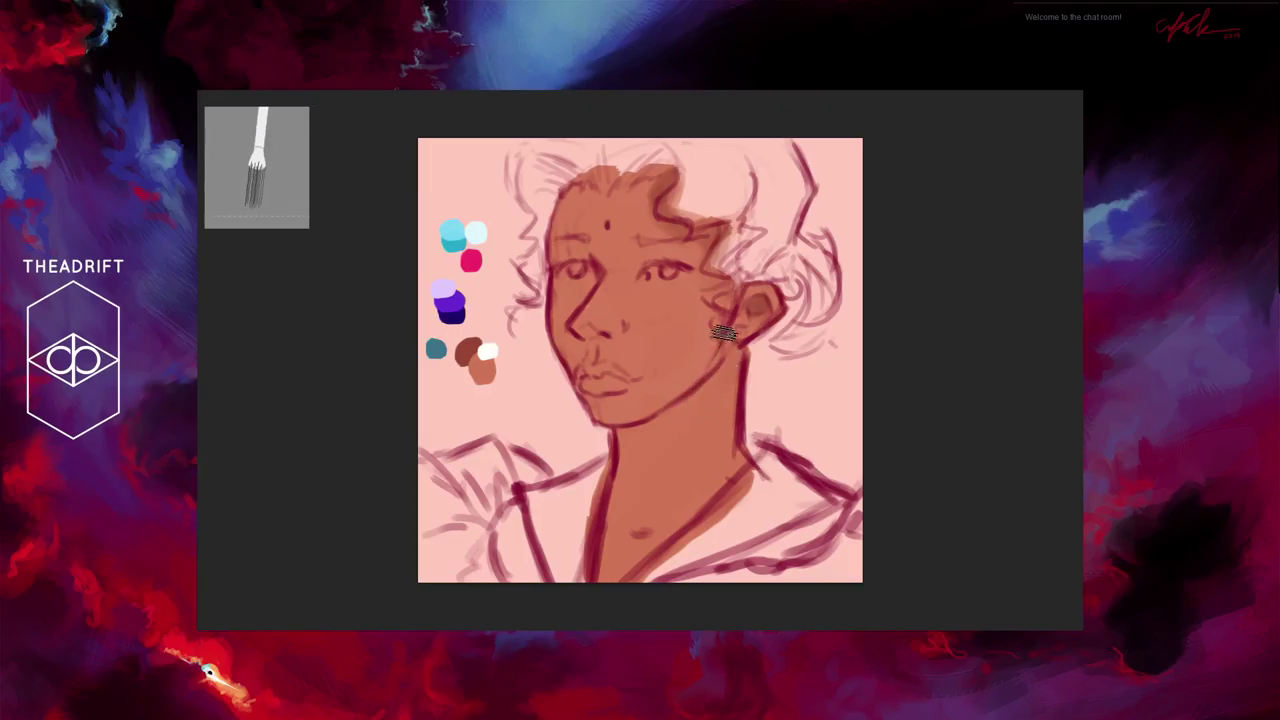
pyautogui.moveTo(724, 354)
pyautogui.mouseDown()
pyautogui.moveTo(680, 412)
pyautogui.moveTo(723, 353)
pyautogui.moveTo(650, 404)
pyautogui.moveTo(710, 350)
pyautogui.moveTo(677, 404)
pyautogui.moveTo(711, 360)
pyautogui.moveTo(637, 426)
pyautogui.moveTo(712, 363)
pyautogui.moveTo(643, 424)
pyautogui.moveTo(666, 417)
pyautogui.moveTo(611, 432)
pyautogui.moveTo(666, 421)
pyautogui.moveTo(630, 431)
pyautogui.moveTo(687, 388)
pyautogui.moveTo(624, 433)
pyautogui.moveTo(709, 353)
pyautogui.moveTo(678, 397)
pyautogui.moveTo(697, 379)
pyautogui.moveTo(680, 429)
pyautogui.moveTo(641, 456)
pyautogui.mouseUp()
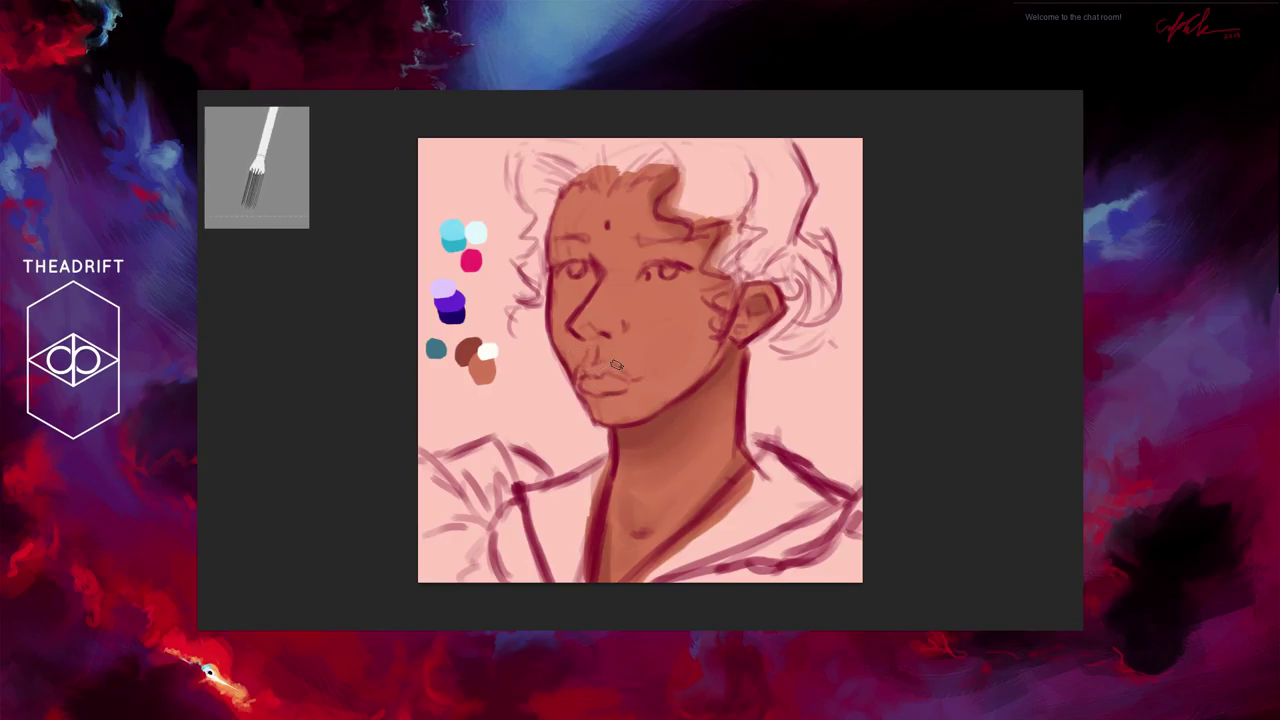
# Step: Shade around the upper and lower lips, under the nose and along the far cheek with soft darker brown
pyautogui.moveTo(619, 372)
pyautogui.mouseDown()
pyautogui.moveTo(583, 374)
pyautogui.moveTo(605, 362)
pyautogui.moveTo(585, 369)
pyautogui.moveTo(626, 372)
pyautogui.moveTo(580, 374)
pyautogui.mouseUp()
pyautogui.moveTo(582, 324)
pyautogui.mouseDown()
pyautogui.moveTo(616, 330)
pyautogui.moveTo(585, 323)
pyautogui.moveTo(574, 329)
pyautogui.moveTo(606, 328)
pyautogui.moveTo(584, 337)
pyautogui.moveTo(595, 344)
pyautogui.moveTo(574, 340)
pyautogui.moveTo(607, 333)
pyautogui.mouseUp()
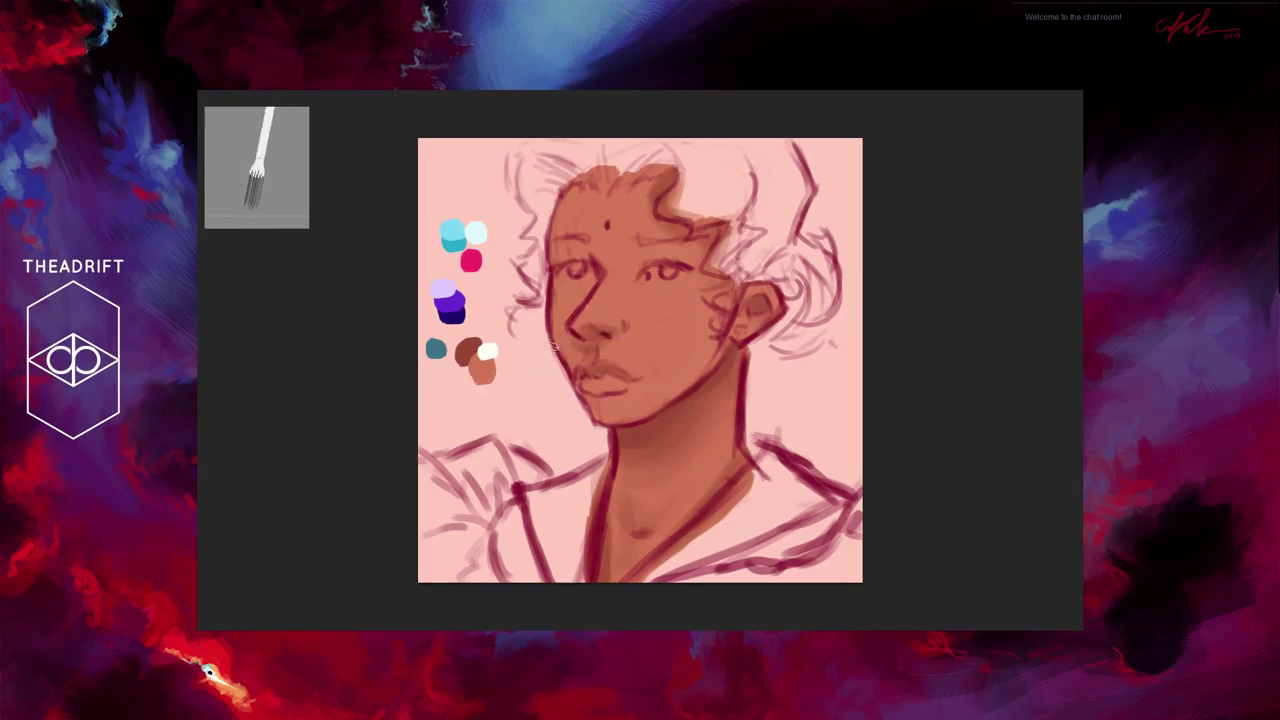
pyautogui.moveTo(578, 344); pyautogui.dragTo(565, 358)
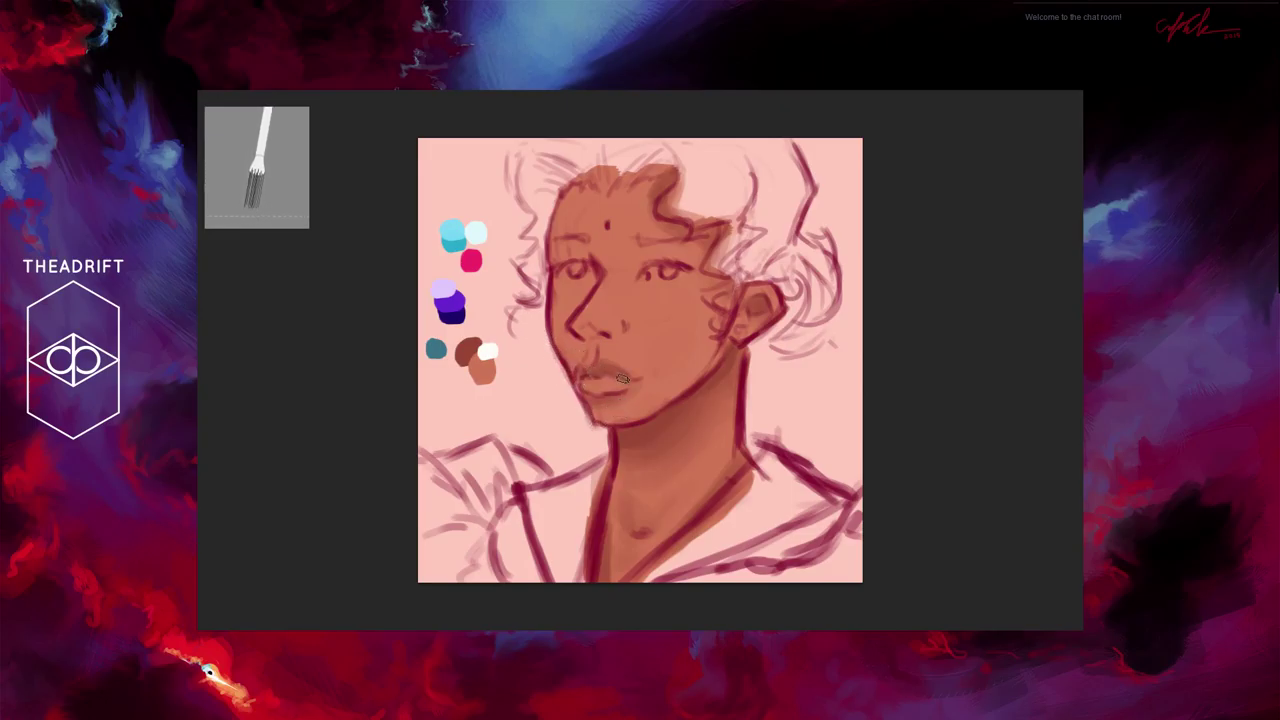
pyautogui.moveTo(578, 372); pyautogui.dragTo(590, 368)
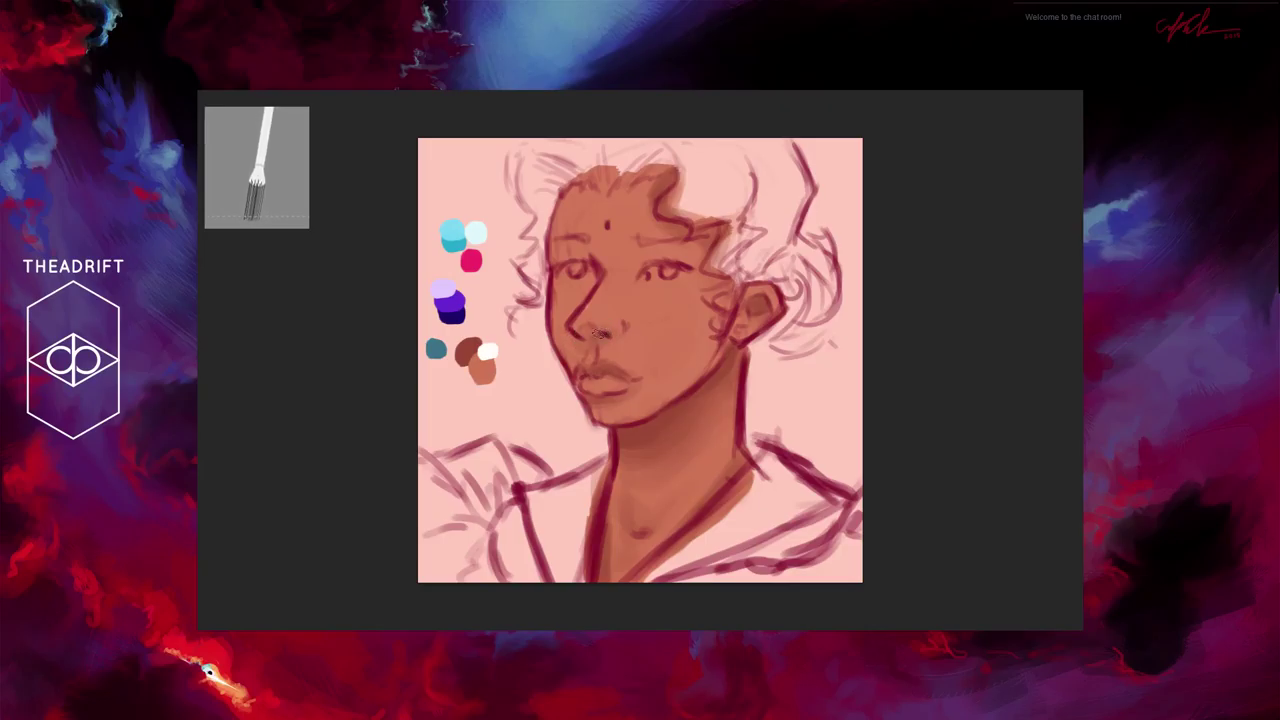
pyautogui.moveTo(587, 354)
pyautogui.mouseDown()
pyautogui.moveTo(569, 353)
pyautogui.moveTo(592, 366)
pyautogui.moveTo(603, 290)
pyautogui.moveTo(640, 255)
pyautogui.moveTo(626, 272)
pyautogui.moveTo(641, 273)
pyautogui.mouseUp()
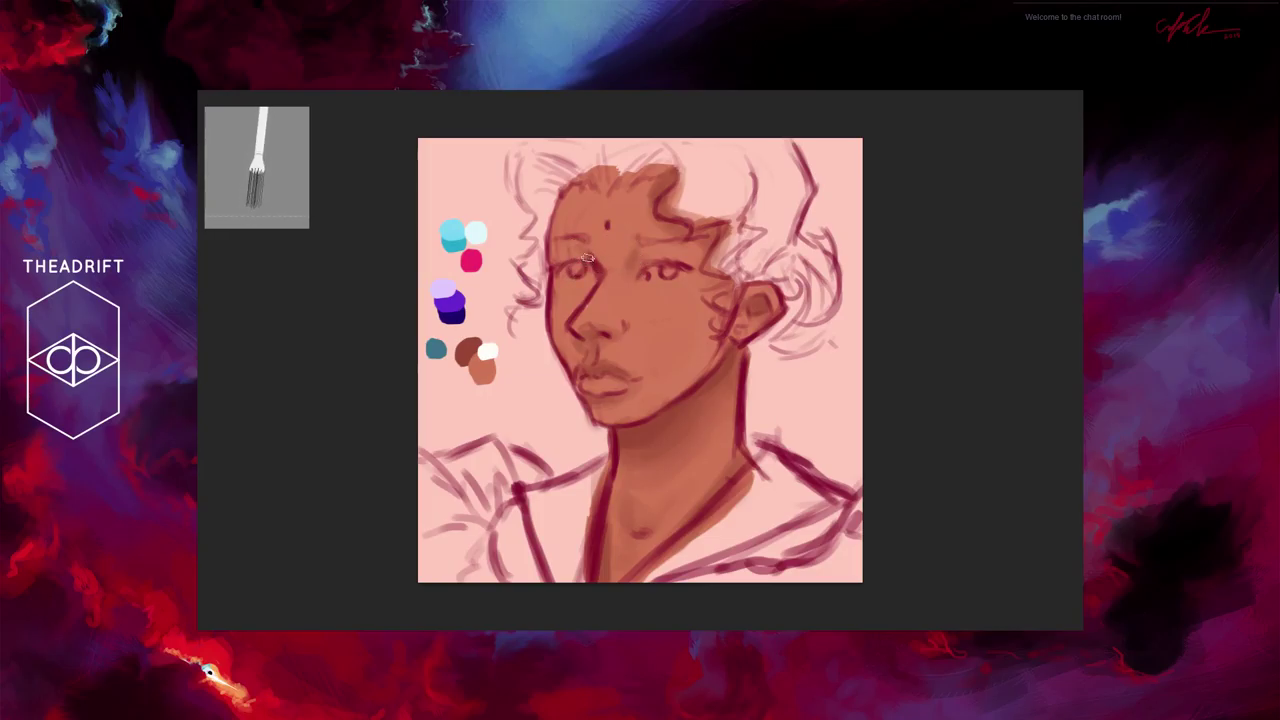
# Step: Deepen the eye sockets, near cheekbone and upper forehead along the hairline with darker brown shading
pyautogui.moveTo(634, 250)
pyautogui.mouseDown()
pyautogui.moveTo(682, 257)
pyautogui.moveTo(704, 261)
pyautogui.moveTo(693, 275)
pyautogui.moveTo(699, 257)
pyautogui.moveTo(684, 257)
pyautogui.moveTo(716, 272)
pyautogui.moveTo(719, 324)
pyautogui.moveTo(699, 334)
pyautogui.moveTo(713, 286)
pyautogui.moveTo(699, 320)
pyautogui.moveTo(714, 333)
pyautogui.moveTo(709, 293)
pyautogui.moveTo(682, 337)
pyautogui.moveTo(690, 328)
pyautogui.moveTo(708, 347)
pyautogui.moveTo(716, 309)
pyautogui.moveTo(692, 377)
pyautogui.mouseUp()
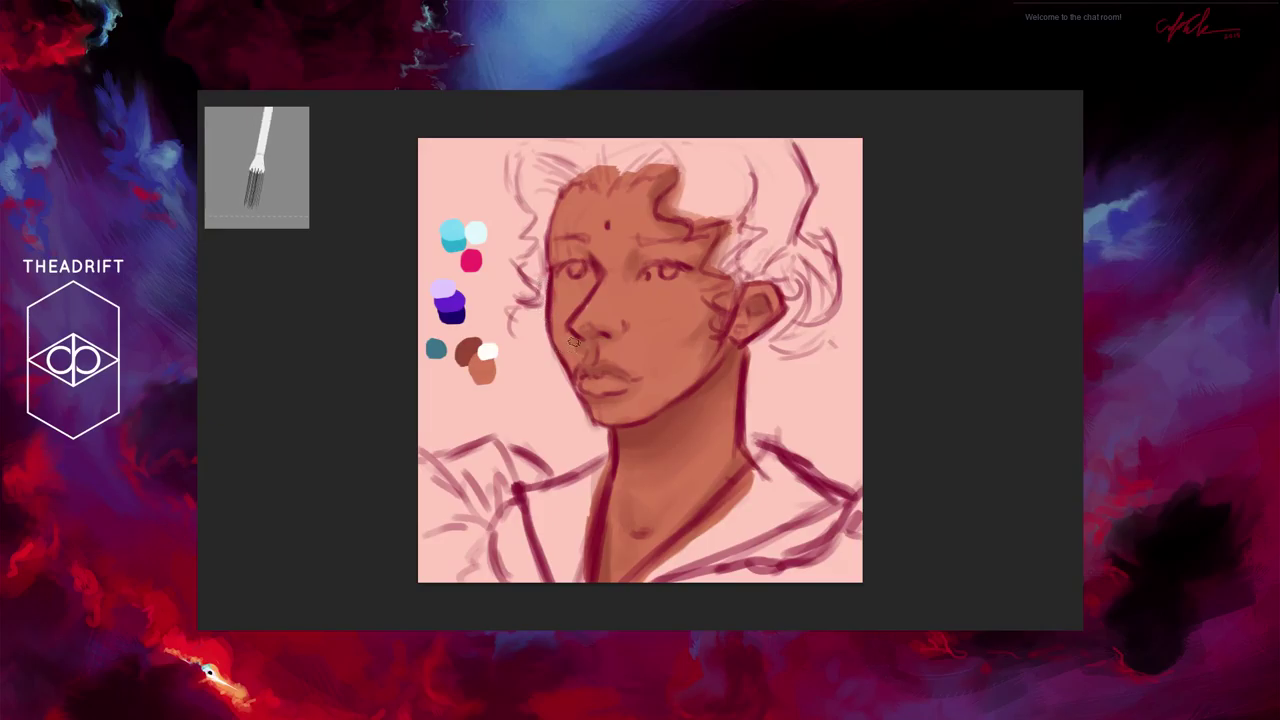
pyautogui.moveTo(560, 357); pyautogui.dragTo(568, 325)
pyautogui.moveTo(625, 283)
pyautogui.mouseDown()
pyautogui.moveTo(631, 300)
pyautogui.moveTo(636, 274)
pyautogui.moveTo(671, 289)
pyautogui.mouseUp()
pyautogui.moveTo(577, 257)
pyautogui.mouseDown()
pyautogui.moveTo(531, 292)
pyautogui.moveTo(561, 281)
pyautogui.mouseUp()
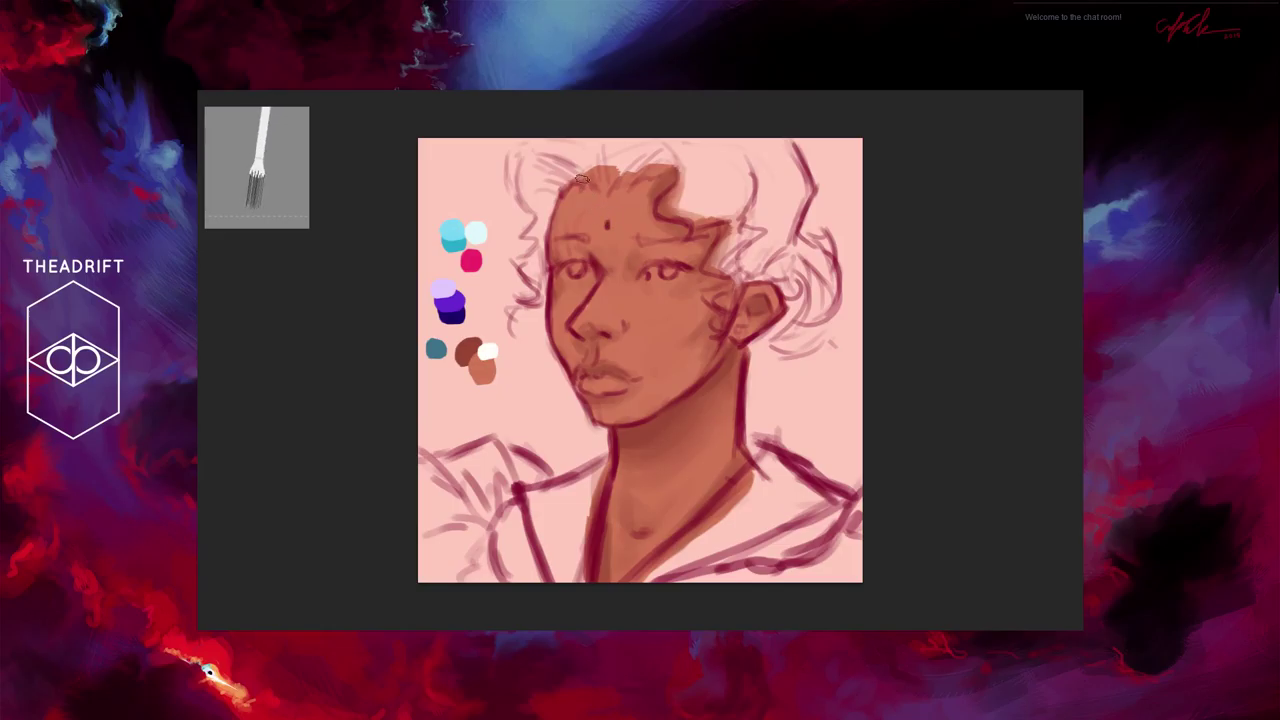
pyautogui.click(483, 353)
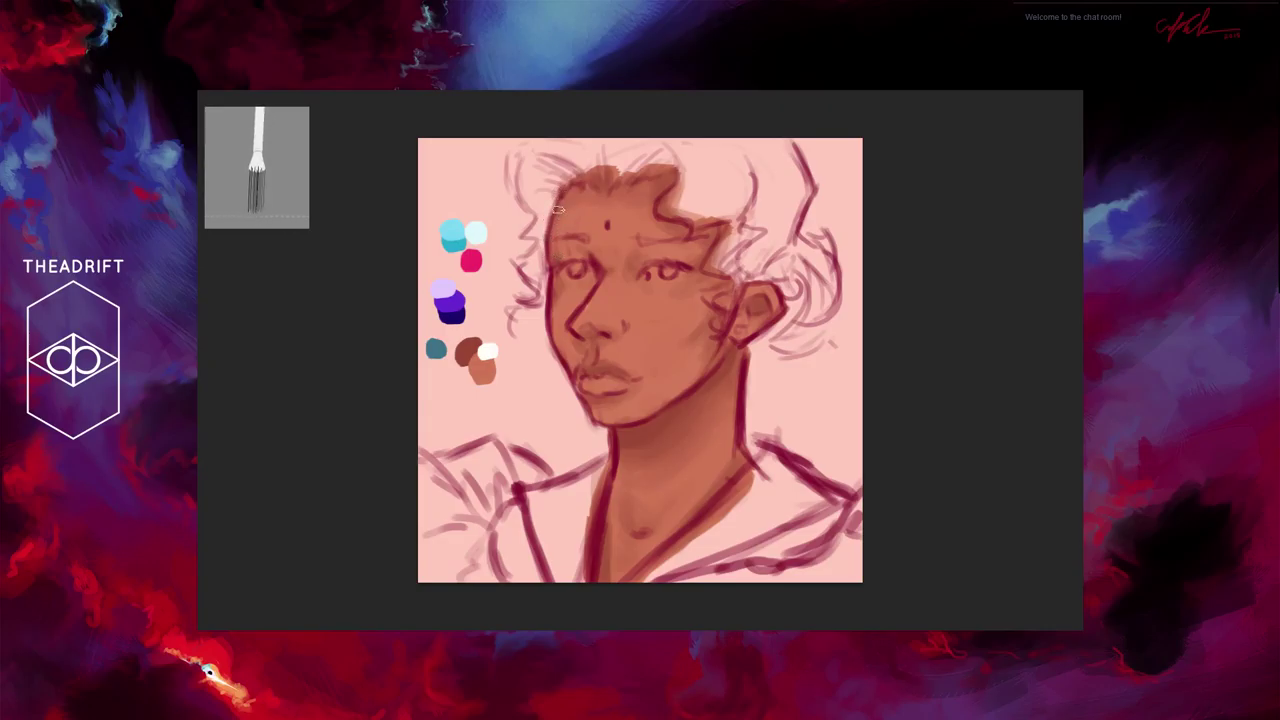
# Step: Blend a pink blush over the nose and near cheek, softening it with sampled skin colours and undoing a stray stroke on the collar
pyautogui.click(605, 224)
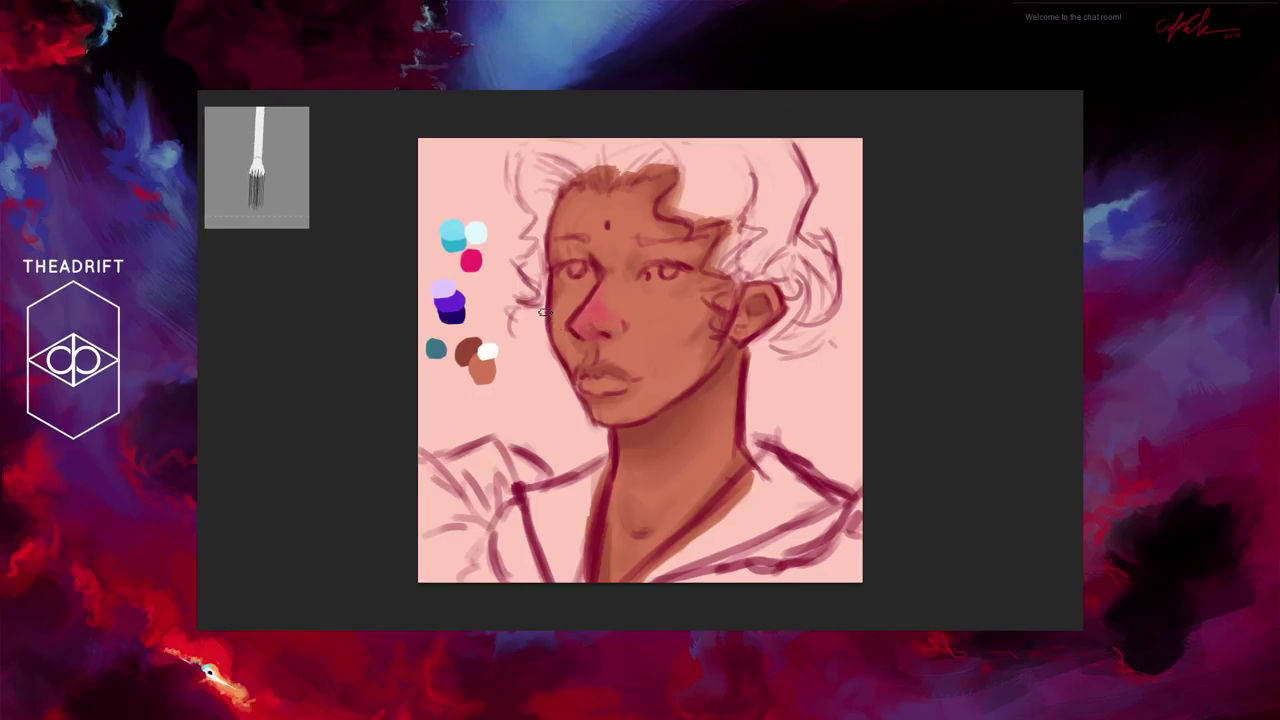
pyautogui.keyDown('alt'); pyautogui.click(488, 378); pyautogui.keyUp('alt')
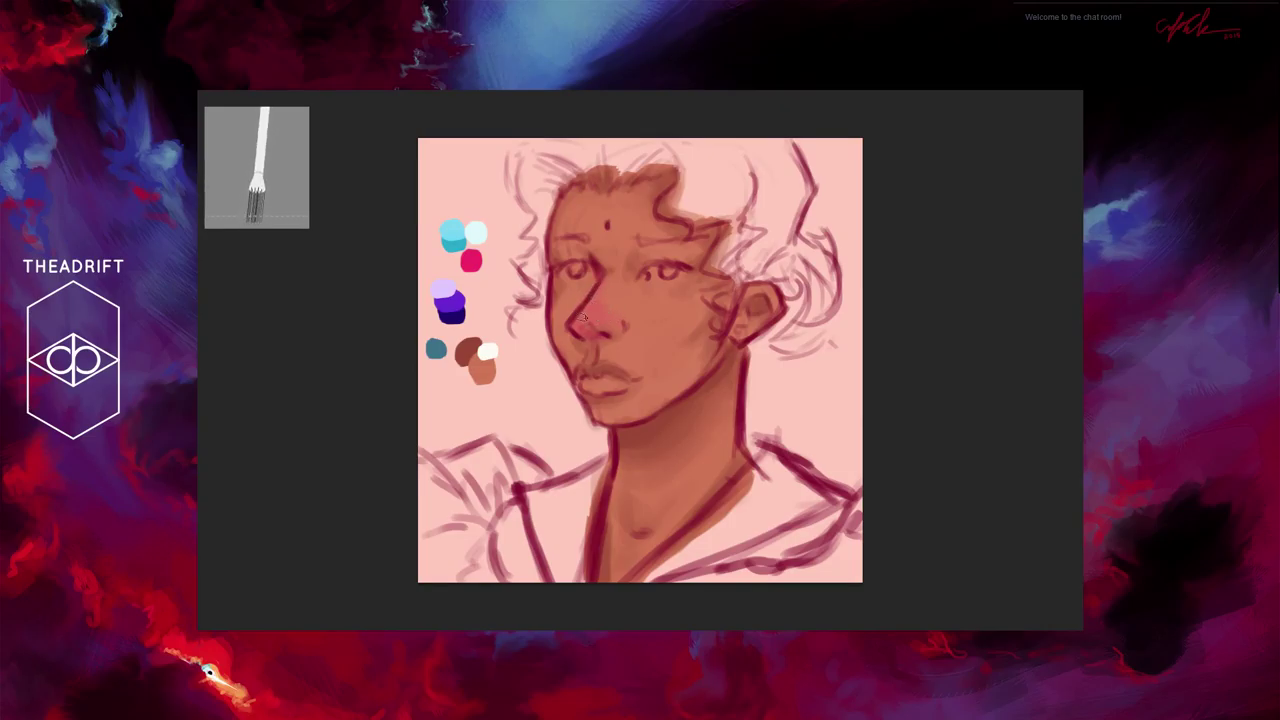
pyautogui.moveTo(605, 307); pyautogui.dragTo(606, 287)
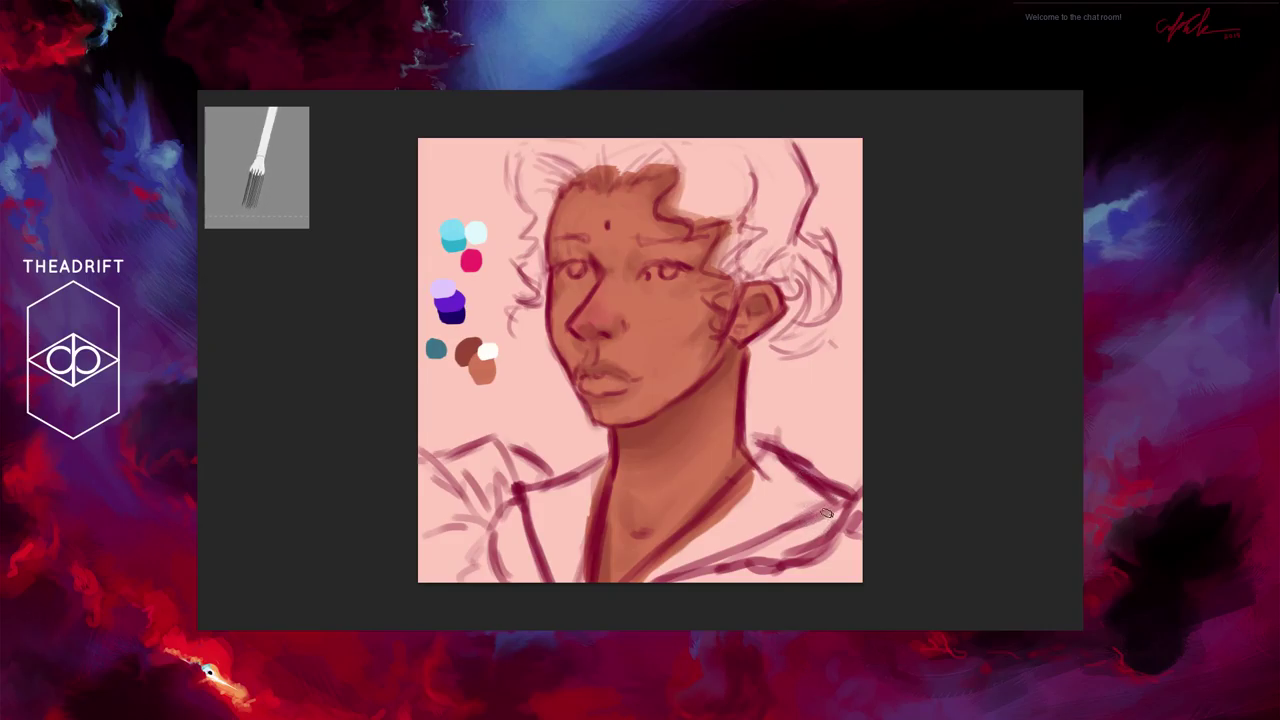
pyautogui.moveTo(515, 548)
pyautogui.mouseDown()
pyautogui.moveTo(513, 521)
pyautogui.moveTo(505, 559)
pyautogui.mouseUp()
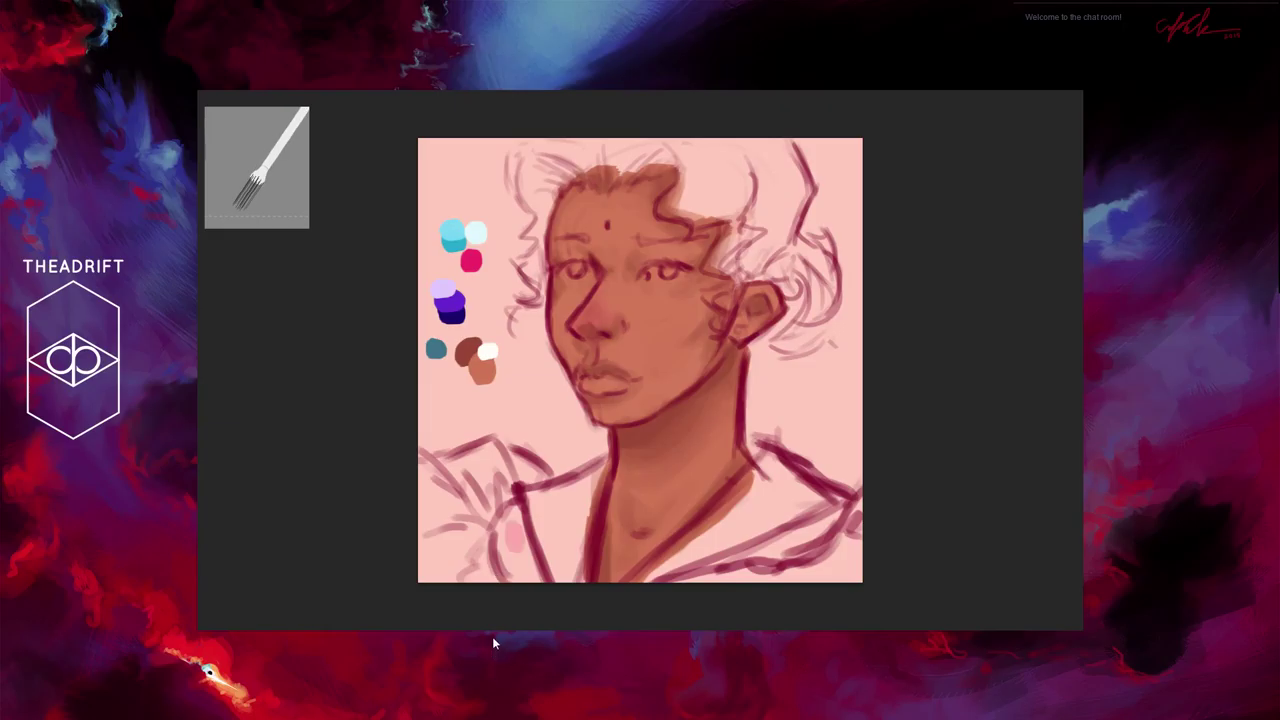
pyautogui.hotkey('ctrl', 'z')
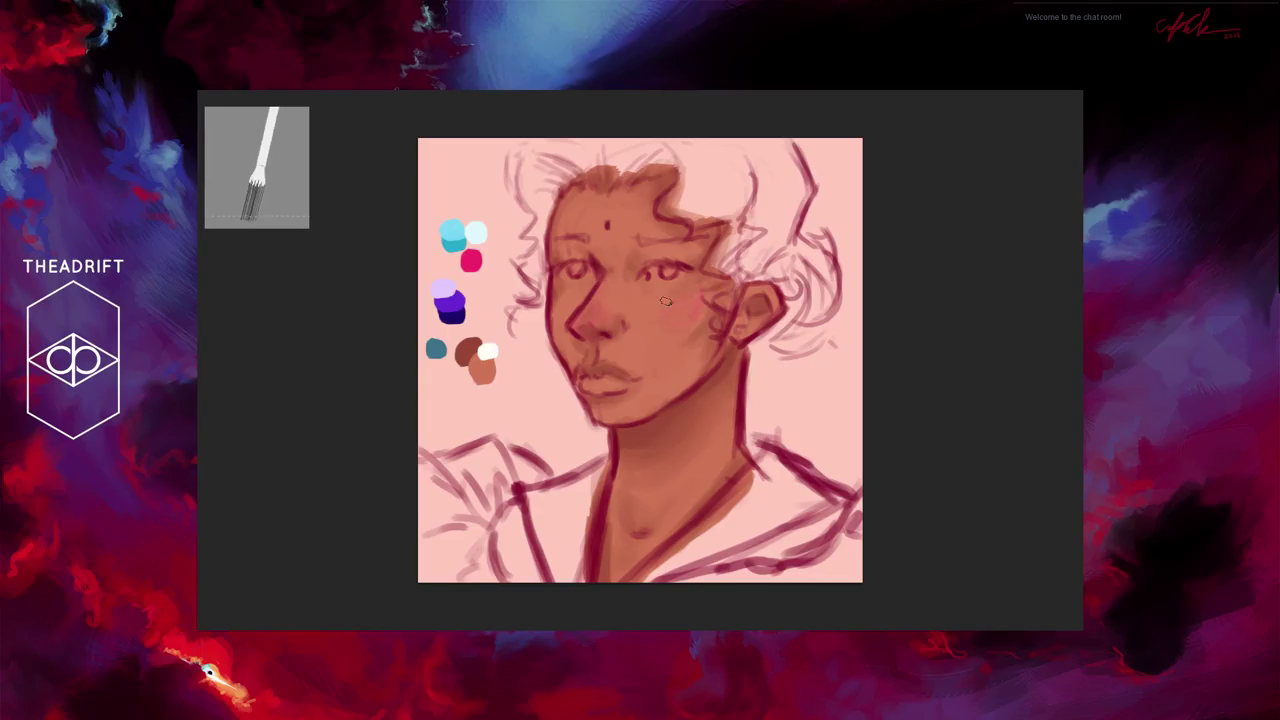
pyautogui.moveTo(651, 323)
pyautogui.mouseDown()
pyautogui.moveTo(674, 305)
pyautogui.moveTo(662, 334)
pyautogui.moveTo(699, 302)
pyautogui.mouseUp()
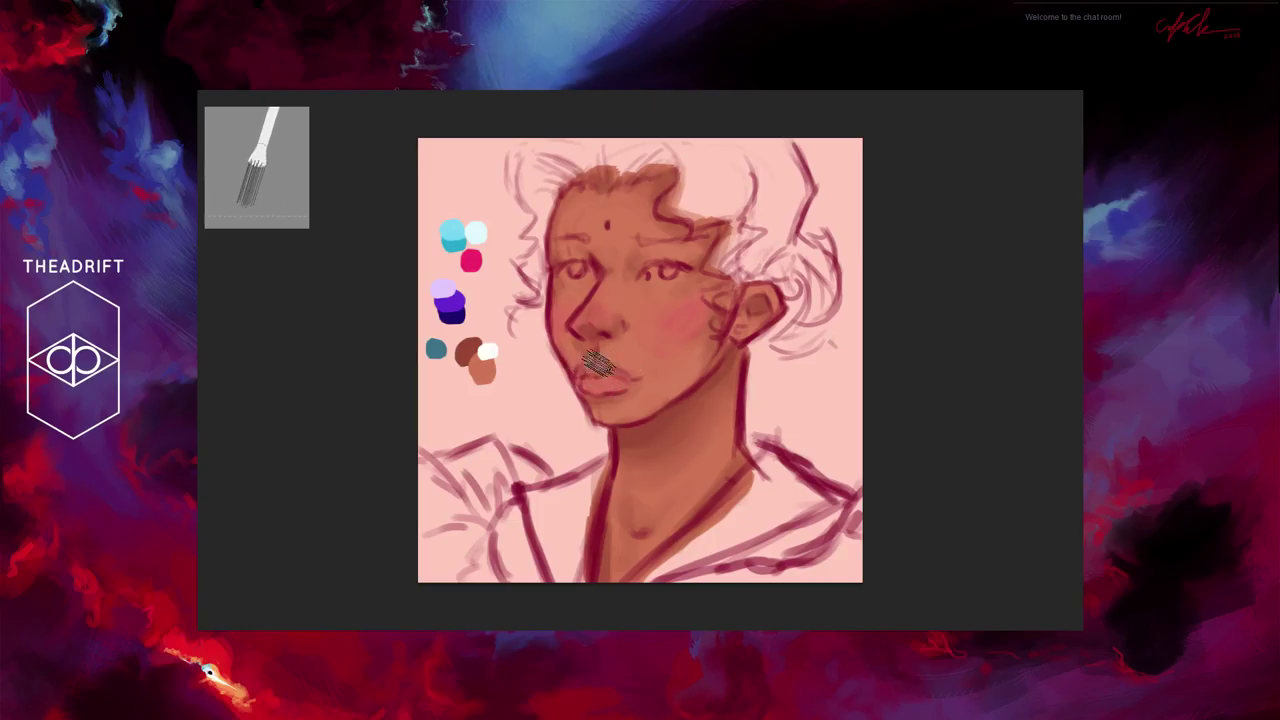
pyautogui.keyDown('alt'); pyautogui.click(473, 356); pyautogui.keyUp('alt')
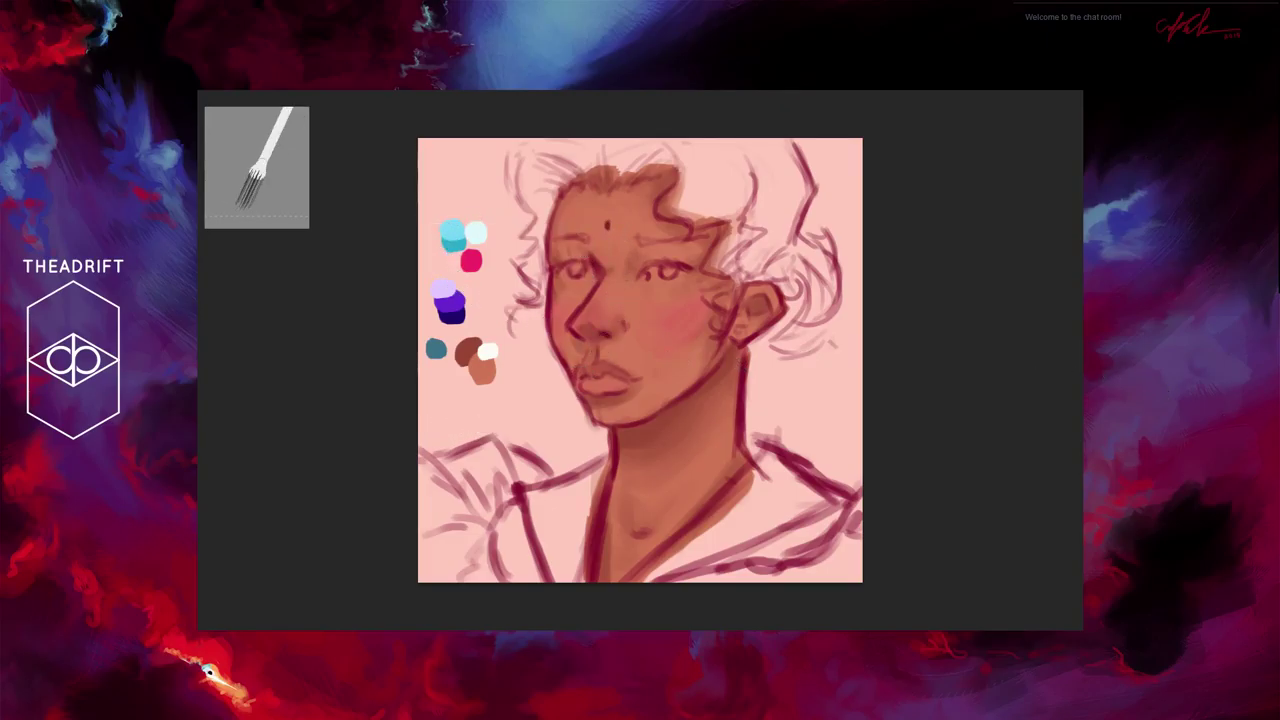
pyautogui.click(1036, 22)
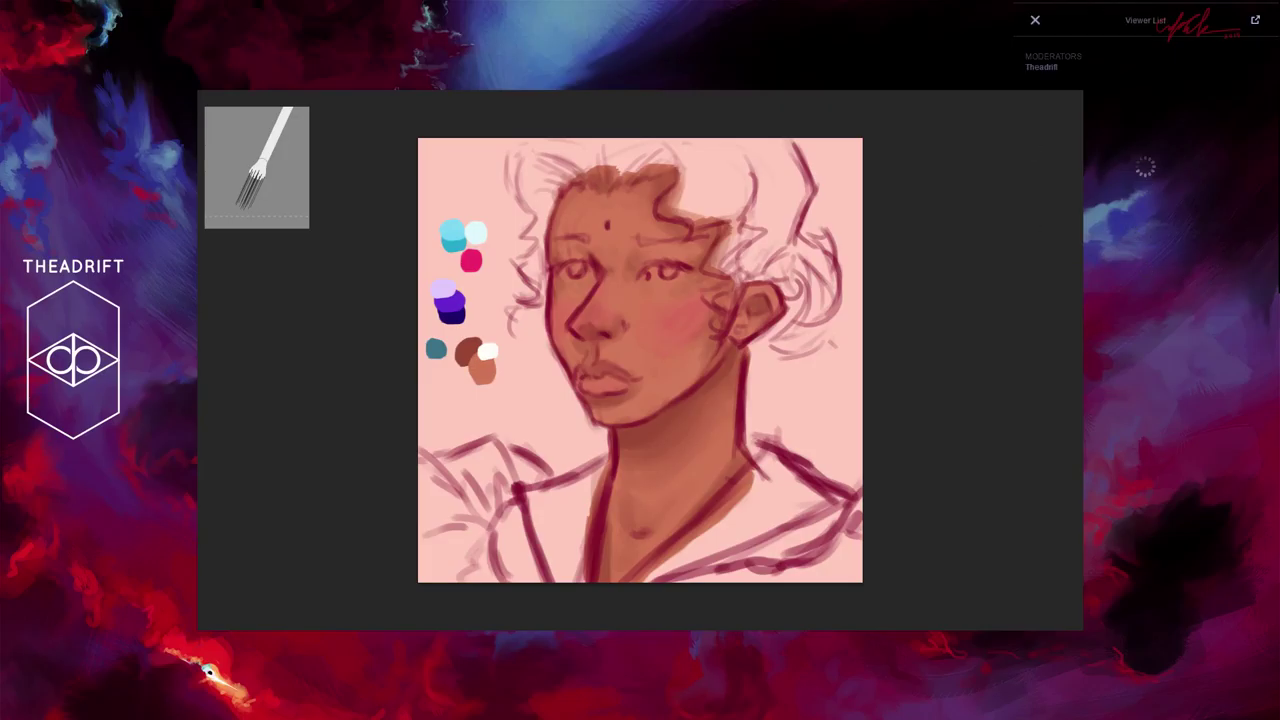
pyautogui.click(1036, 22)
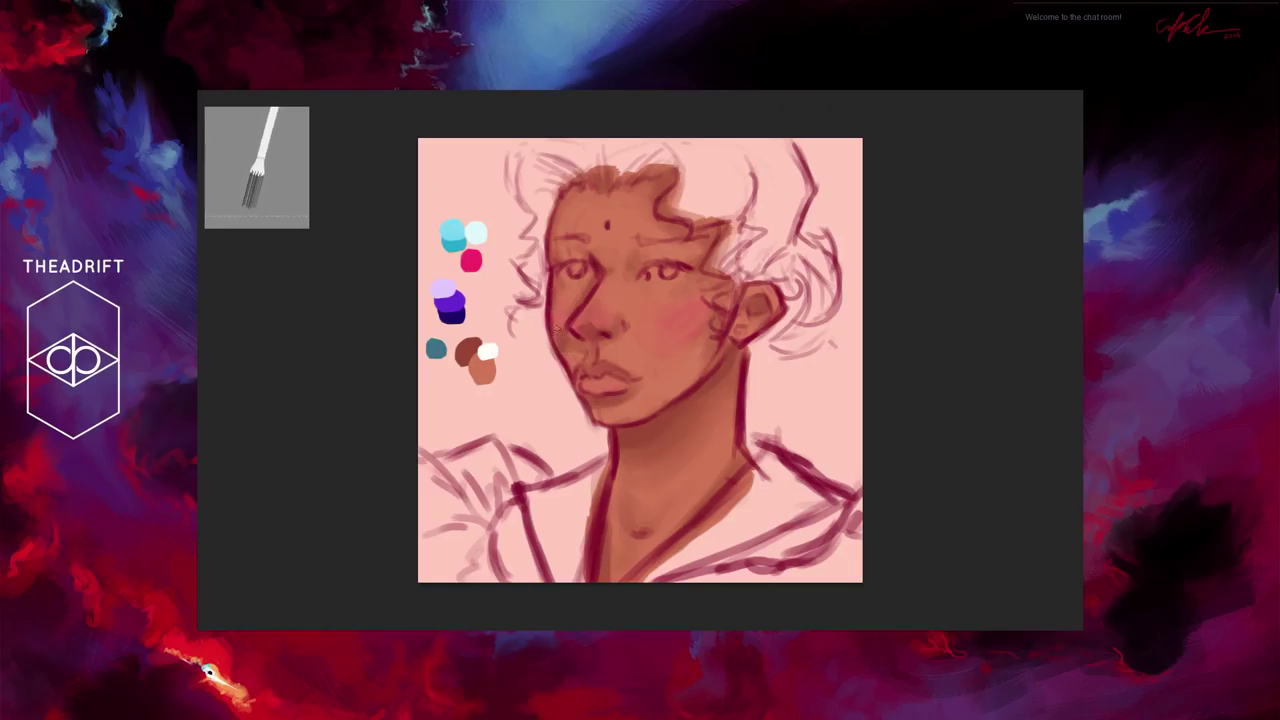
# Step: Try a few brown test strokes on the empty background beside the hair
pyautogui.moveTo(826, 163)
pyautogui.mouseDown()
pyautogui.moveTo(845, 155)
pyautogui.moveTo(830, 170)
pyautogui.moveTo(843, 170)
pyautogui.moveTo(830, 175)
pyautogui.moveTo(848, 148)
pyautogui.moveTo(828, 172)
pyautogui.moveTo(831, 156)
pyautogui.mouseUp()
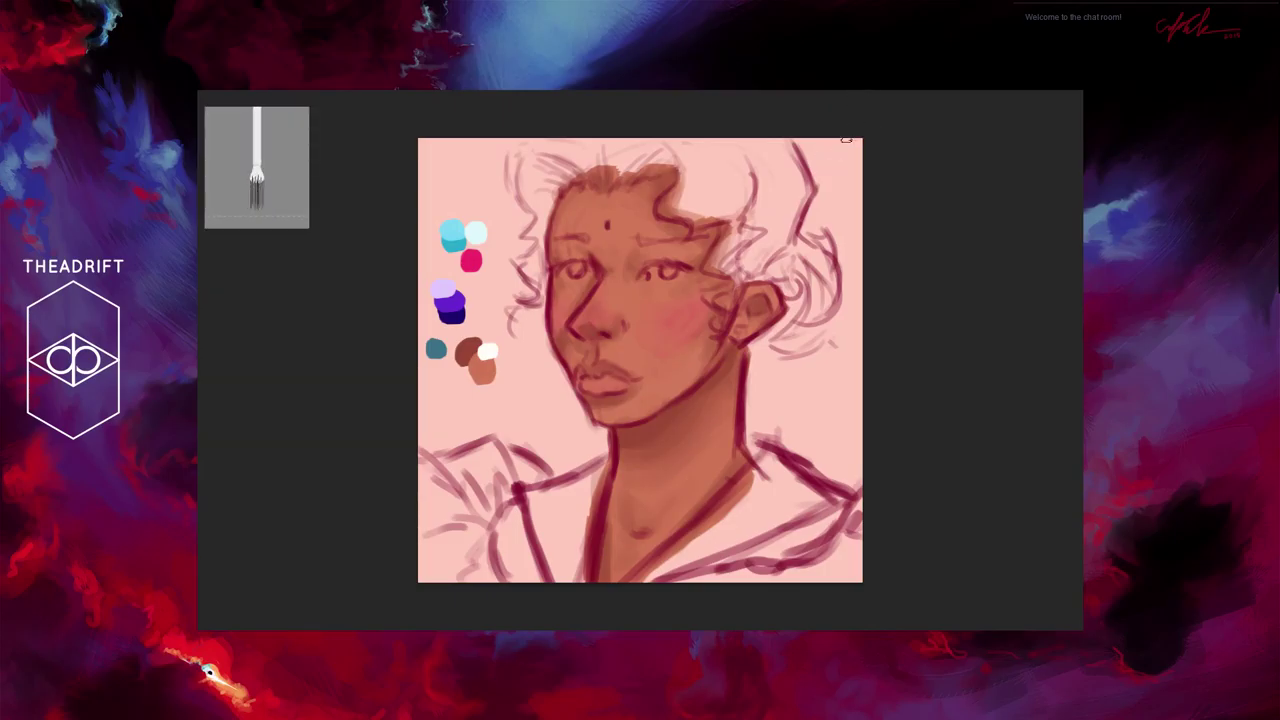
pyautogui.moveTo(829, 165)
pyautogui.mouseDown()
pyautogui.moveTo(840, 154)
pyautogui.moveTo(832, 184)
pyautogui.moveTo(818, 184)
pyautogui.moveTo(838, 180)
pyautogui.moveTo(828, 198)
pyautogui.moveTo(838, 193)
pyautogui.mouseUp()
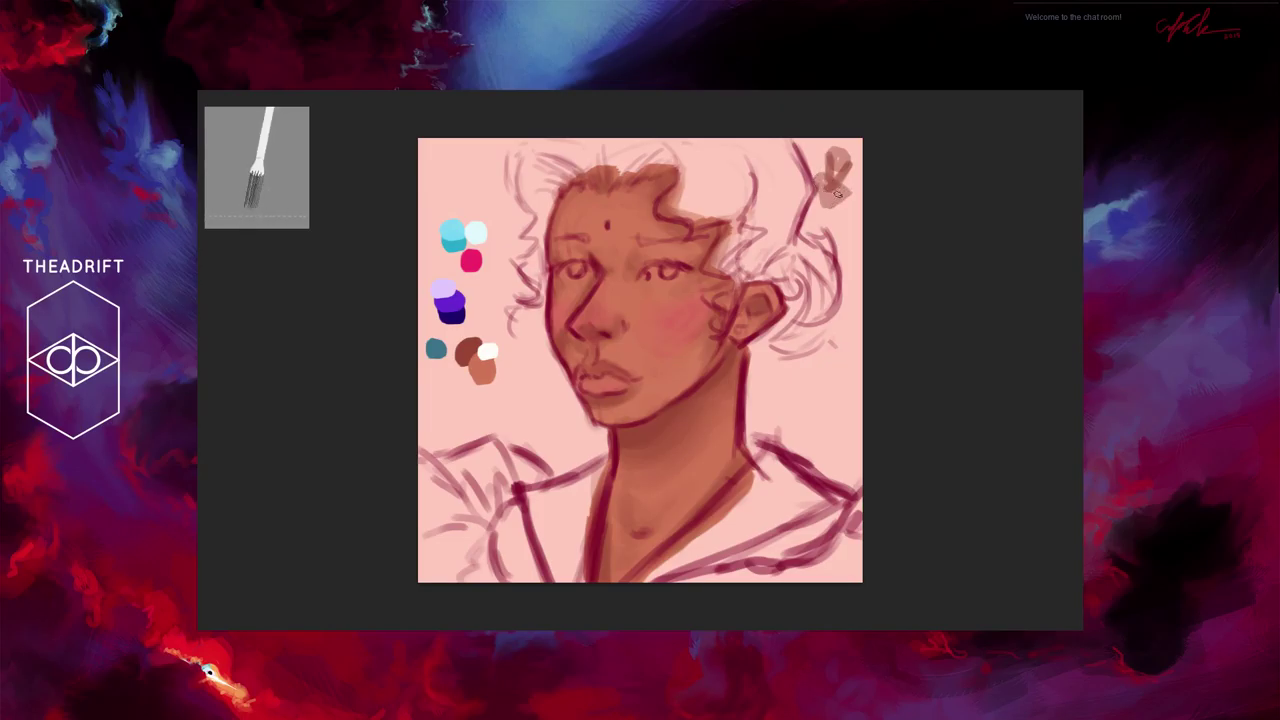
pyautogui.moveTo(843, 148)
pyautogui.mouseDown()
pyautogui.moveTo(826, 196)
pyautogui.moveTo(845, 165)
pyautogui.mouseUp()
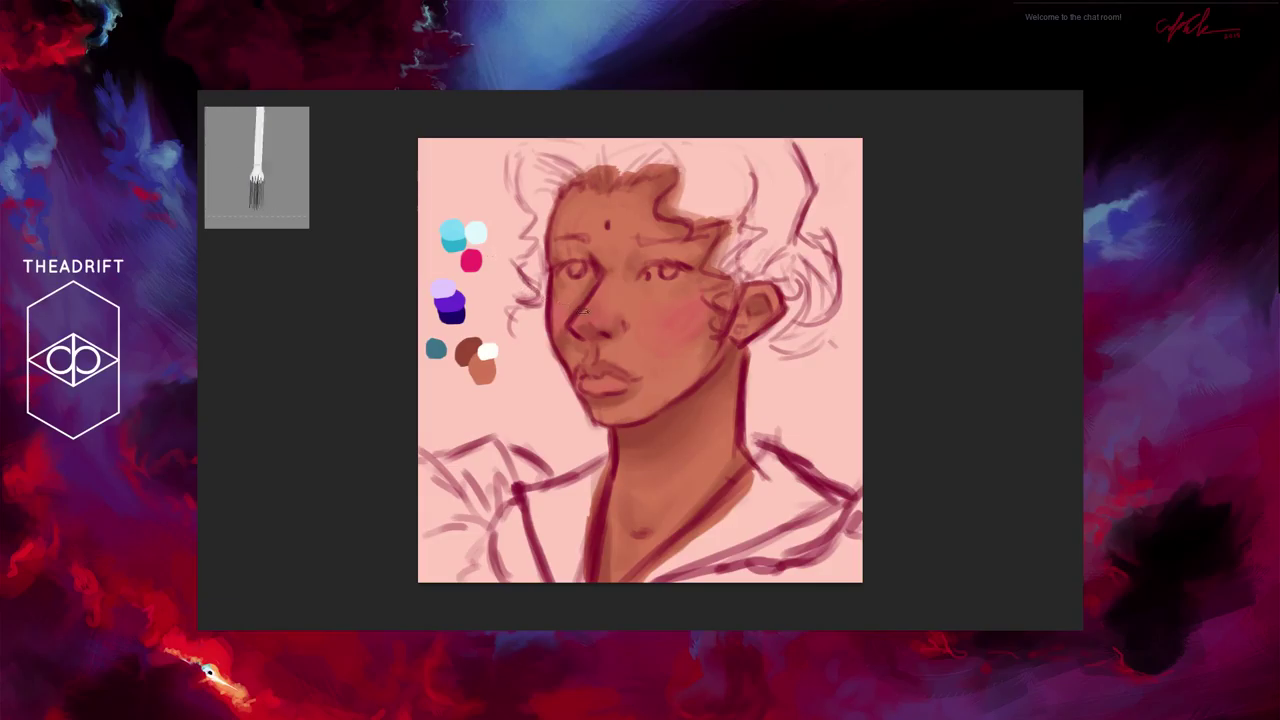
# Step: Paint the whites of both eyes on either side of the irises in soft off-white
pyautogui.hotkey('ctrl', '+')
pyautogui.hotkey('ctrl', '+')
pyautogui.hotkey('ctrl', '+')
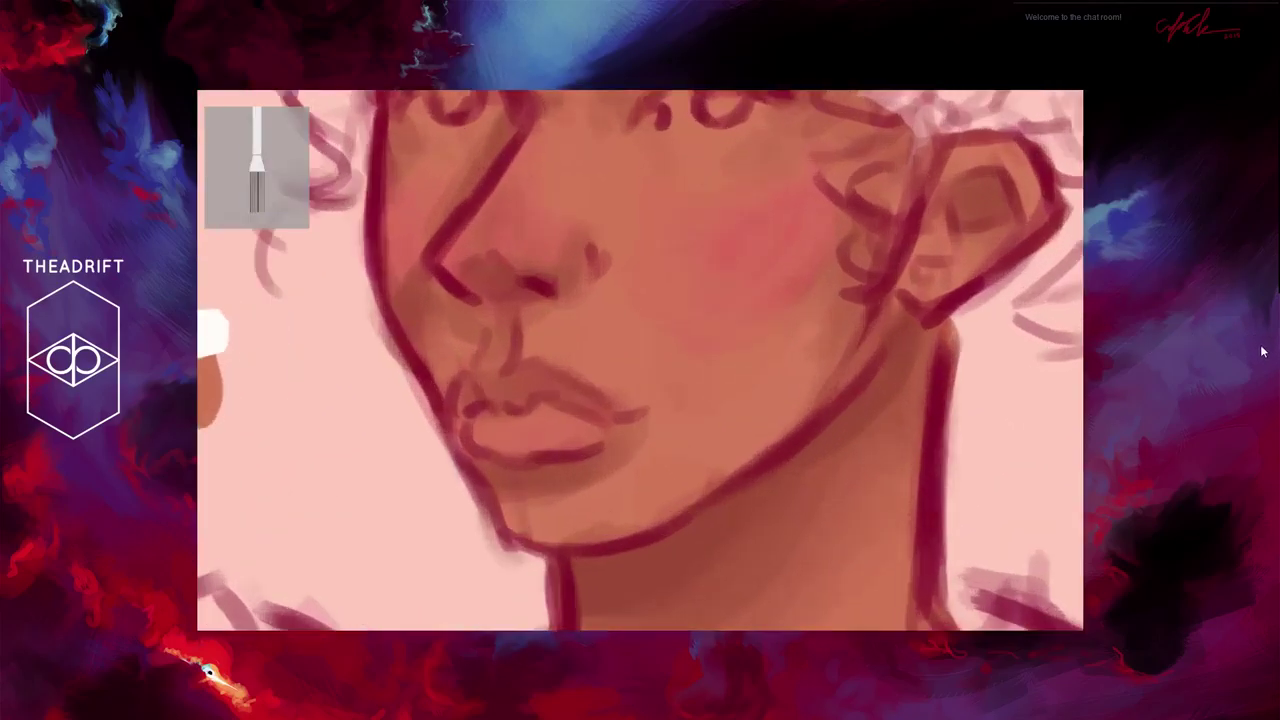
pyautogui.moveTo(1196, 228); pyautogui.dragTo(1186, 204)
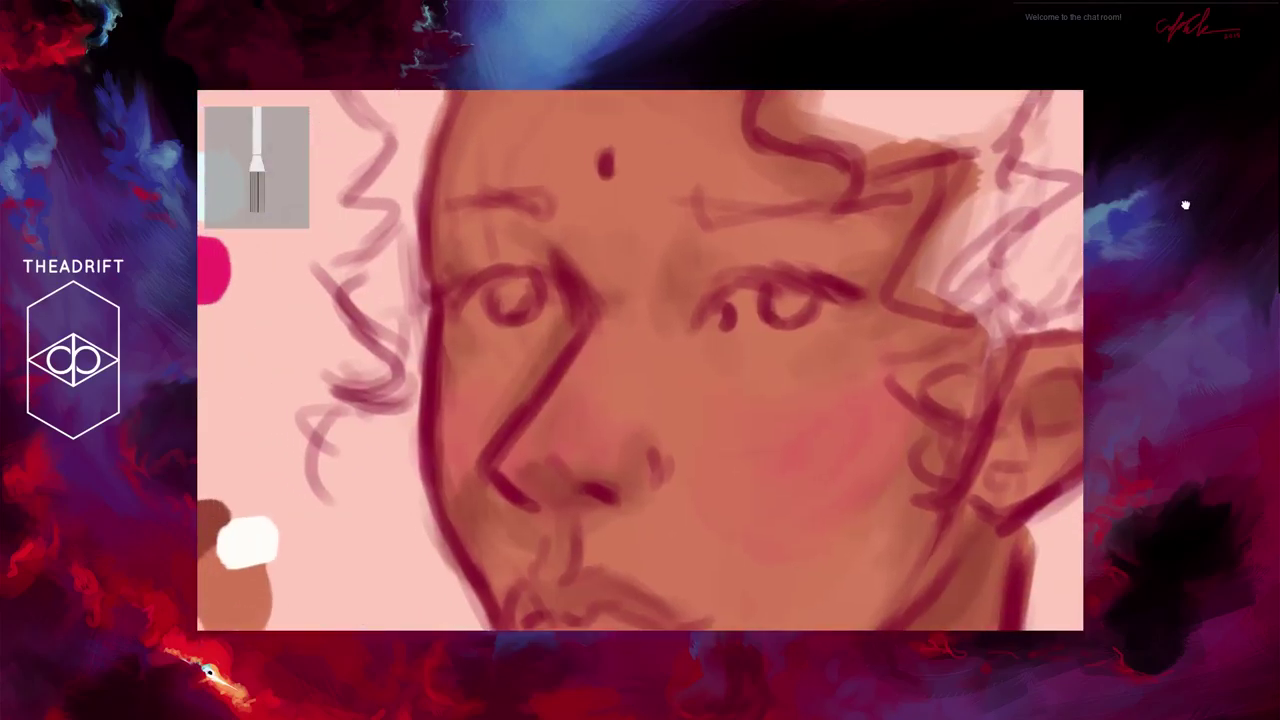
pyautogui.click(740, 293)
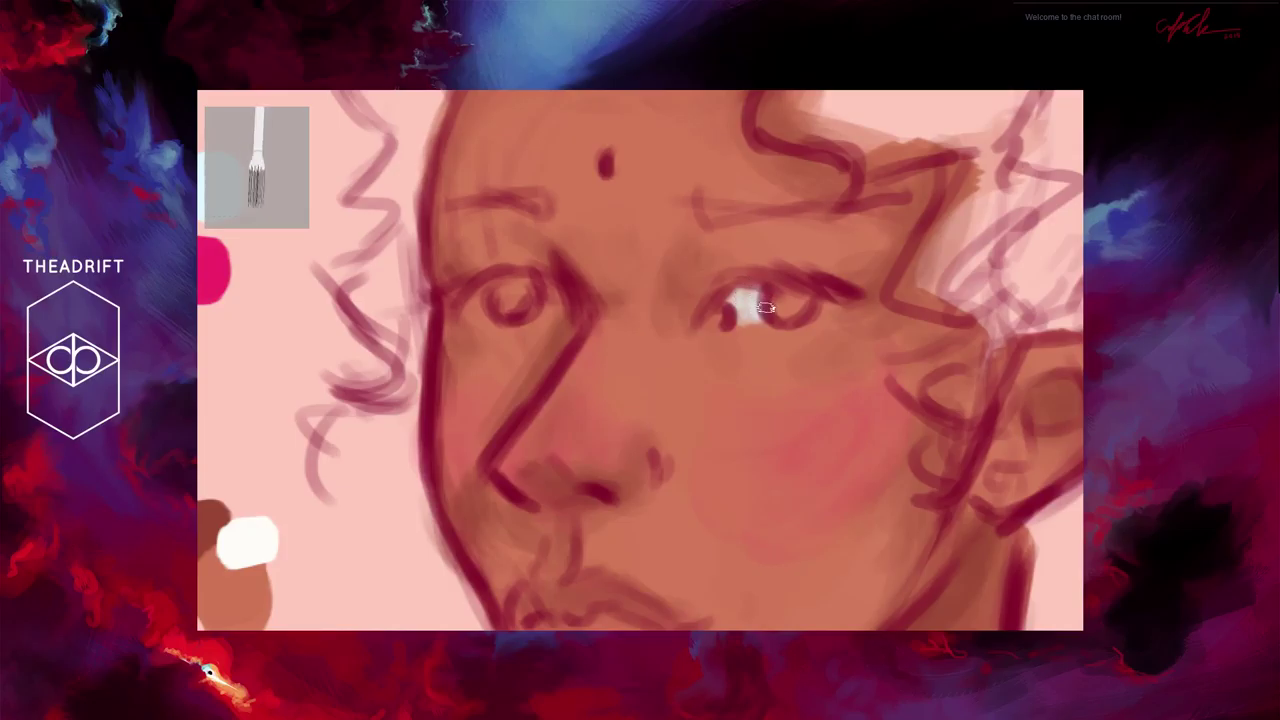
pyautogui.moveTo(735, 303)
pyautogui.mouseDown()
pyautogui.moveTo(729, 316)
pyautogui.moveTo(749, 307)
pyautogui.mouseUp()
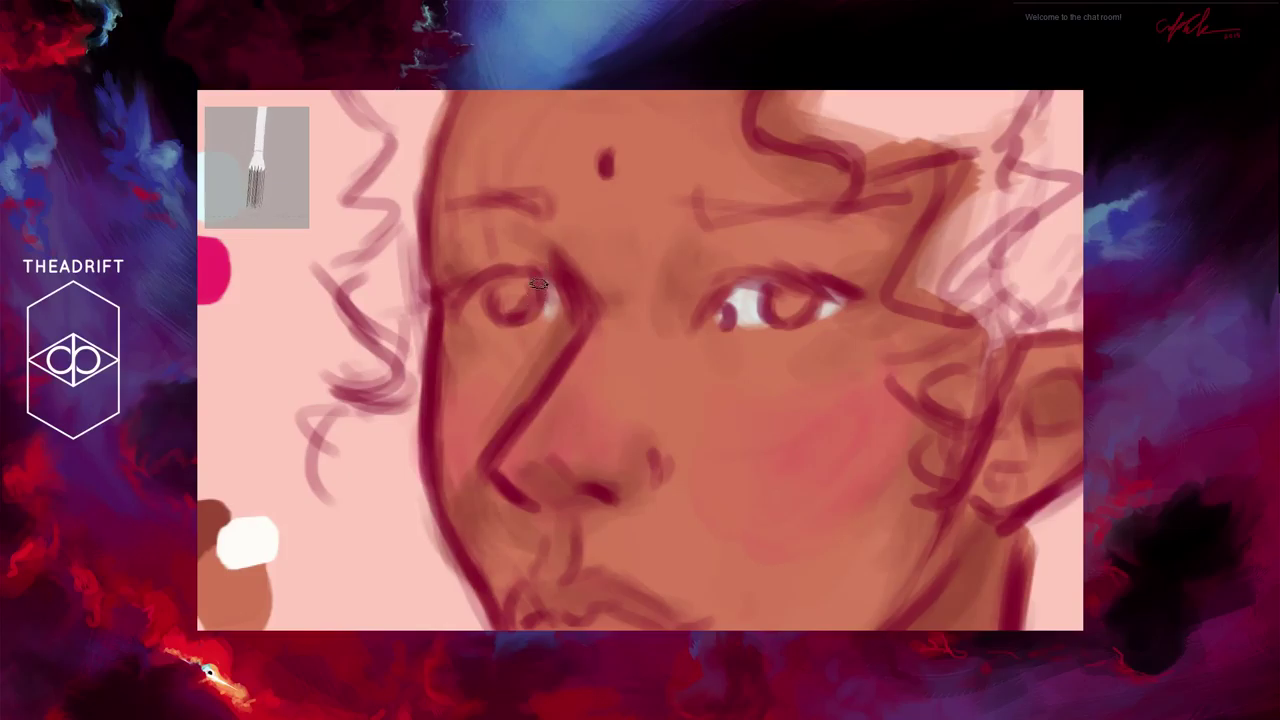
pyautogui.moveTo(494, 307)
pyautogui.mouseDown()
pyautogui.moveTo(471, 298)
pyautogui.moveTo(485, 288)
pyautogui.mouseUp()
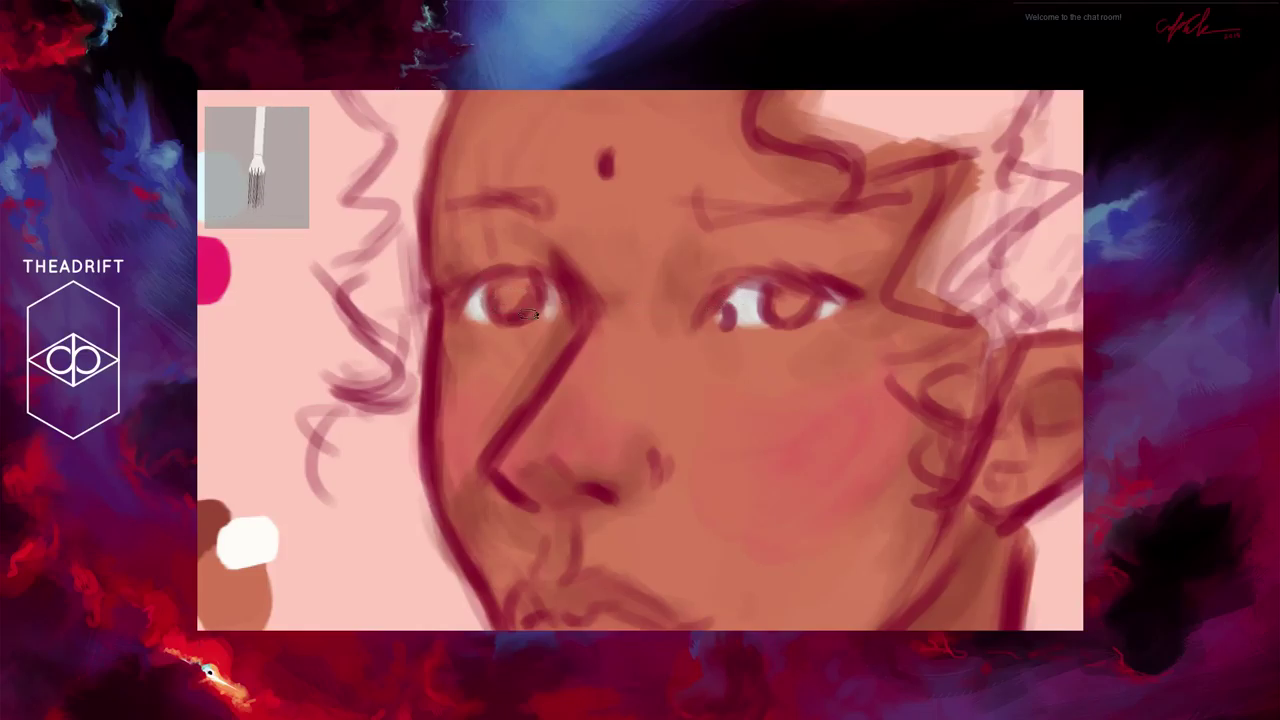
pyautogui.moveTo(546, 276)
pyautogui.mouseDown()
pyautogui.moveTo(536, 312)
pyautogui.moveTo(537, 268)
pyautogui.moveTo(541, 306)
pyautogui.moveTo(471, 300)
pyautogui.mouseUp()
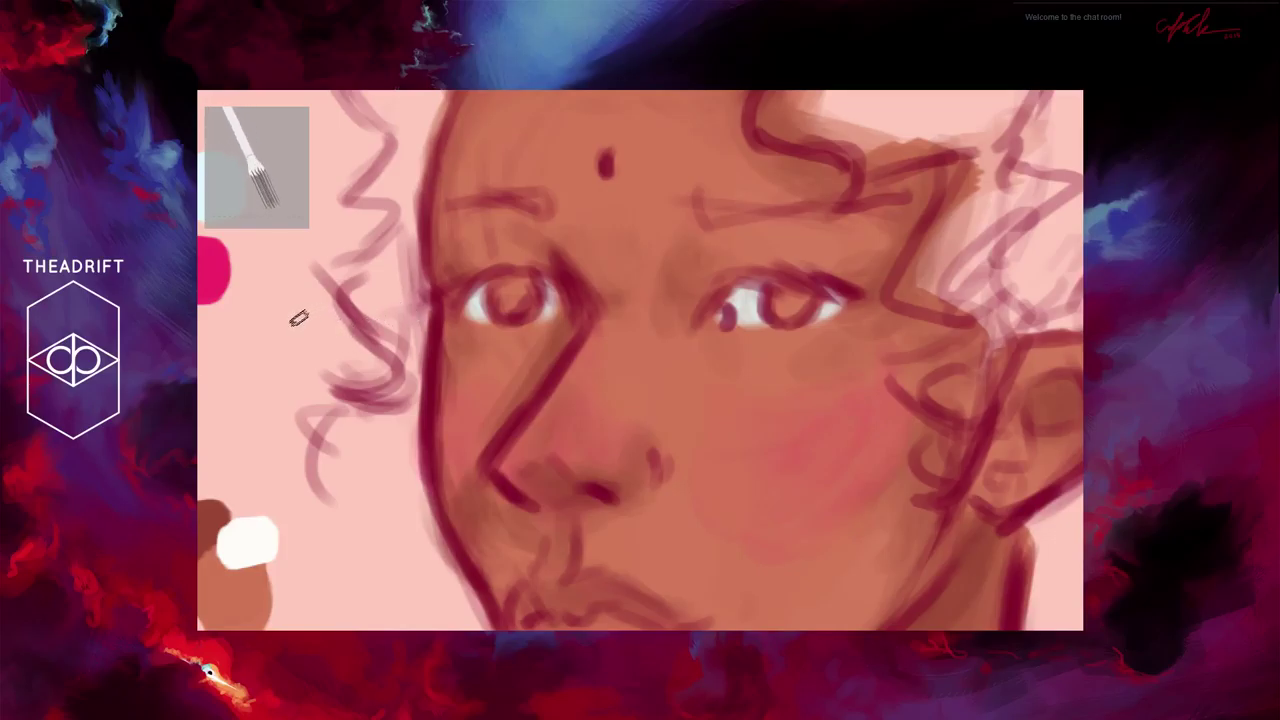
# Step: Soften the outer edges of both eye whites with skin brown and check them against the whole portrait
pyautogui.moveTo(271, 337); pyautogui.dragTo(417, 323)
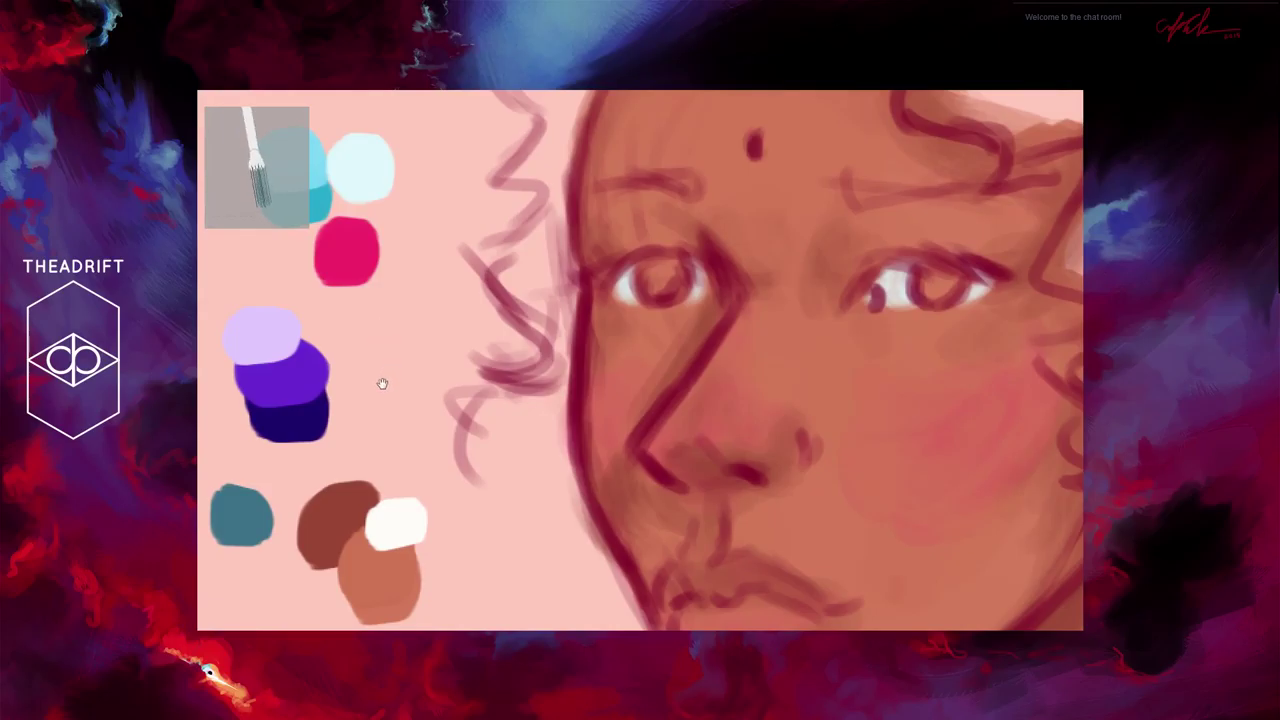
pyautogui.moveTo(380, 380); pyautogui.dragTo(425, 334)
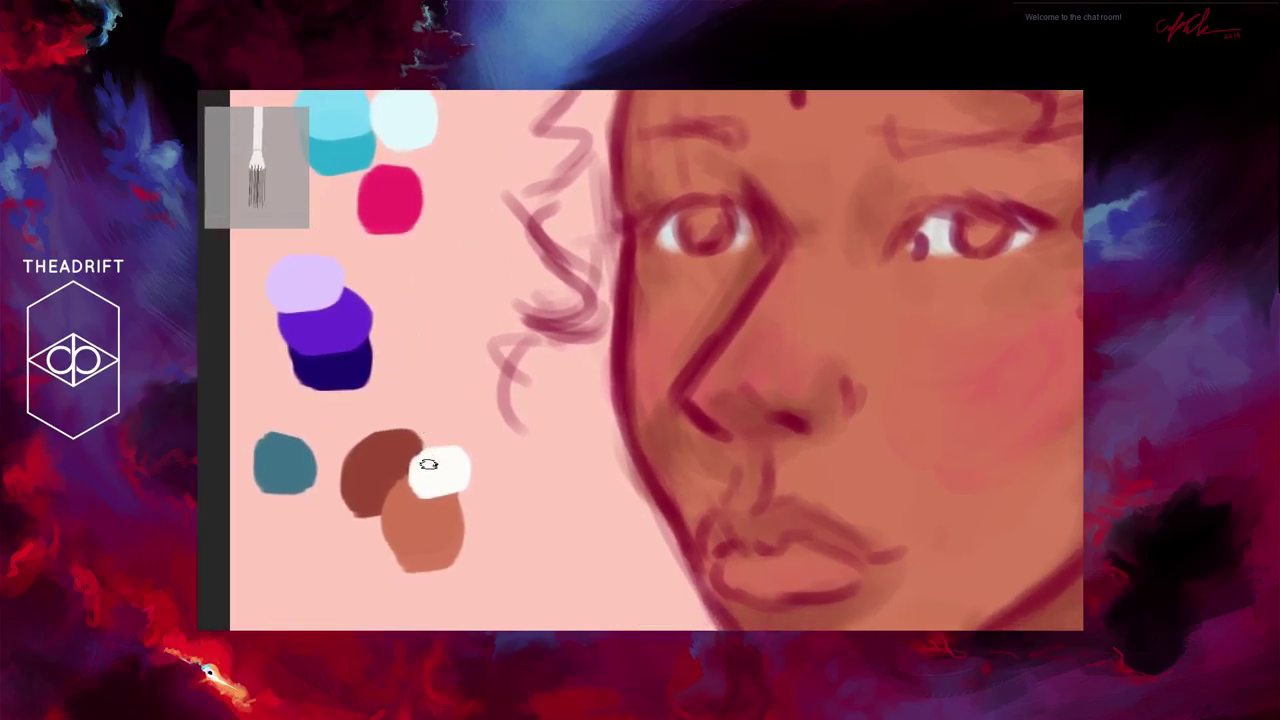
pyautogui.press('alt')
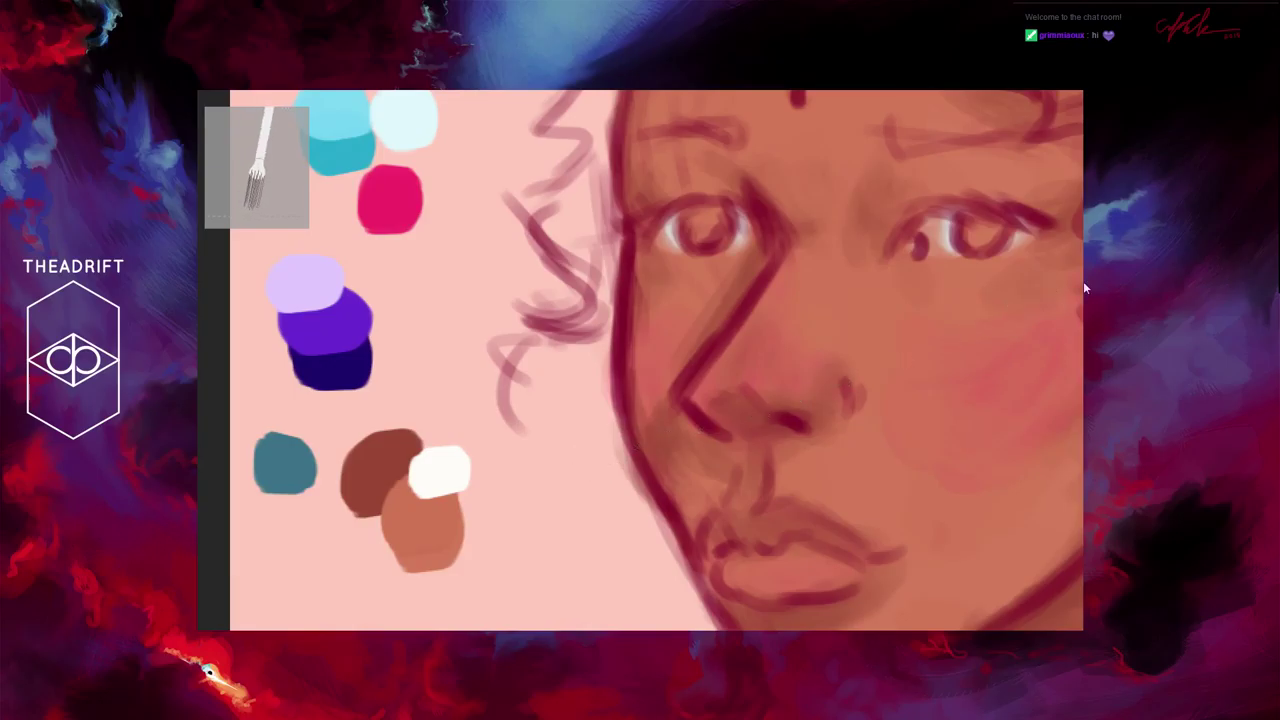
pyautogui.moveTo(1165, 217); pyautogui.dragTo(1188, 278)
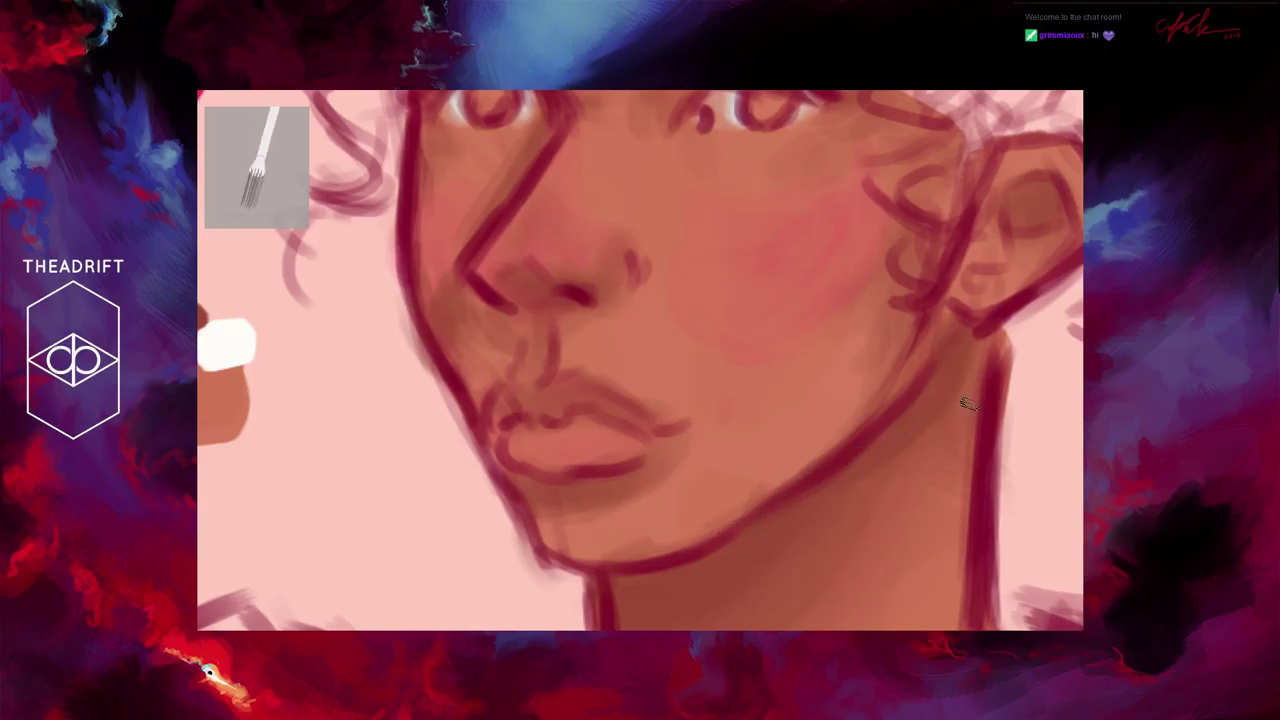
pyautogui.moveTo(1182, 220); pyautogui.dragTo(1178, 296)
pyautogui.hotkey('ctrl', '-')
pyautogui.hotkey('ctrl', '-')
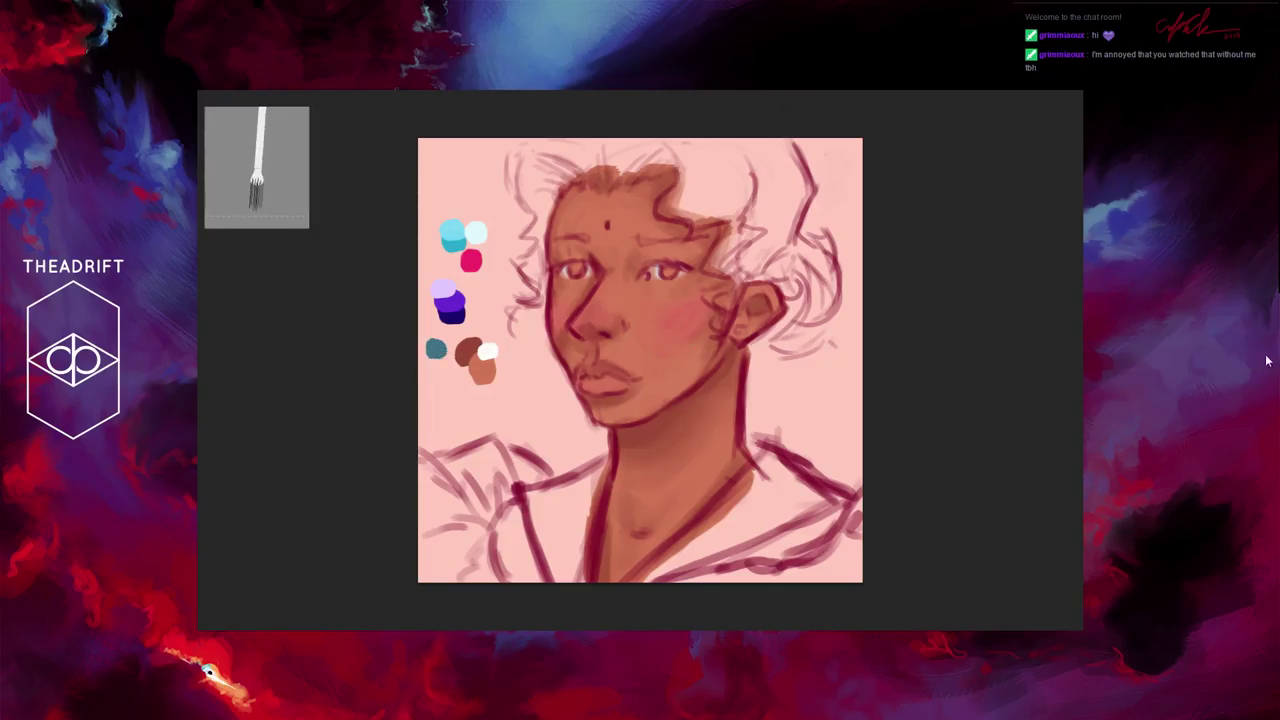
# Step: Fill the near eye's iris with teal inside its dark outline
pyautogui.hotkey('ctrl', '+')
pyautogui.hotkey('ctrl', '+')
pyautogui.hotkey('ctrl', '+')
pyautogui.hotkey('ctrl', '+')
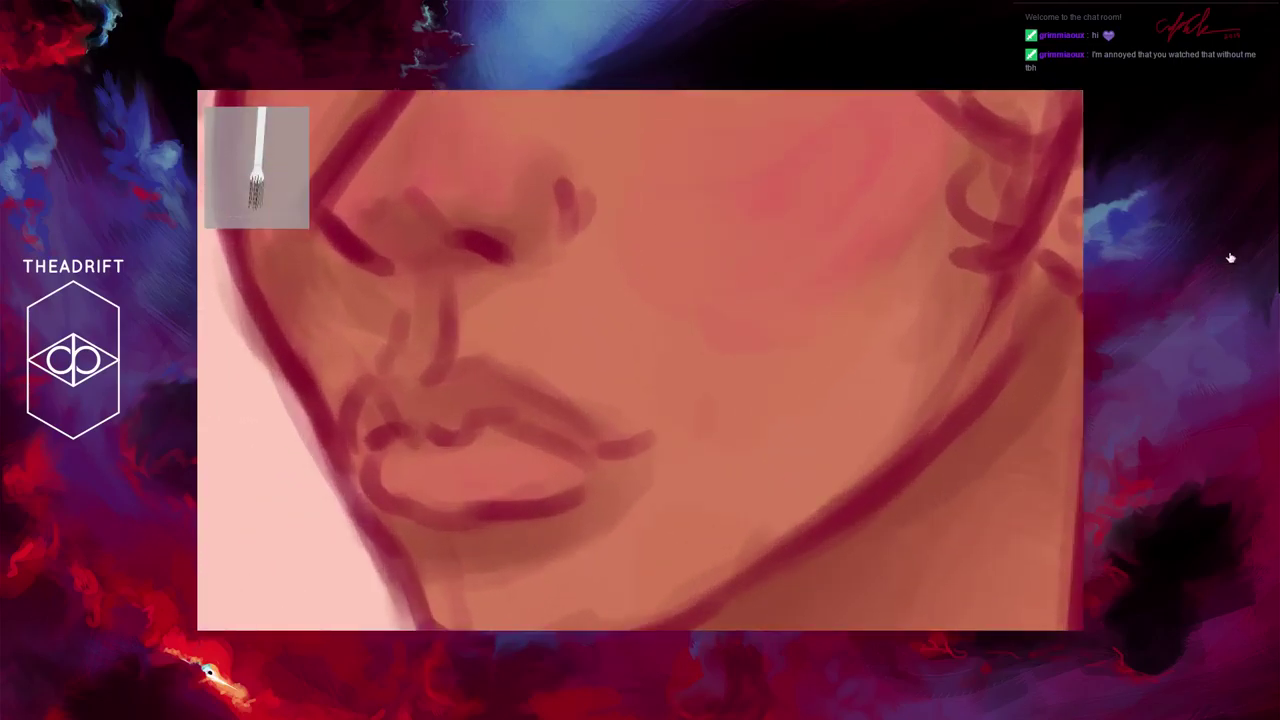
pyautogui.moveTo(1231, 258); pyautogui.dragTo(1223, 197)
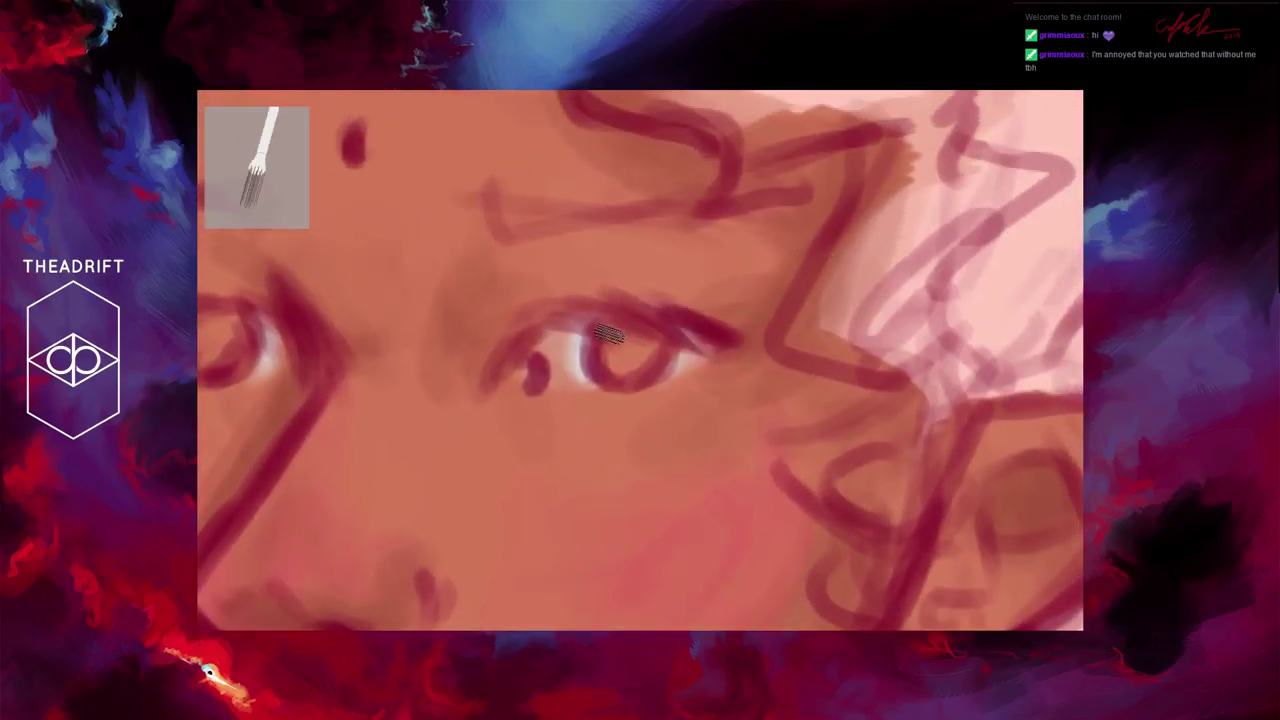
pyautogui.moveTo(645, 338); pyautogui.dragTo(628, 360)
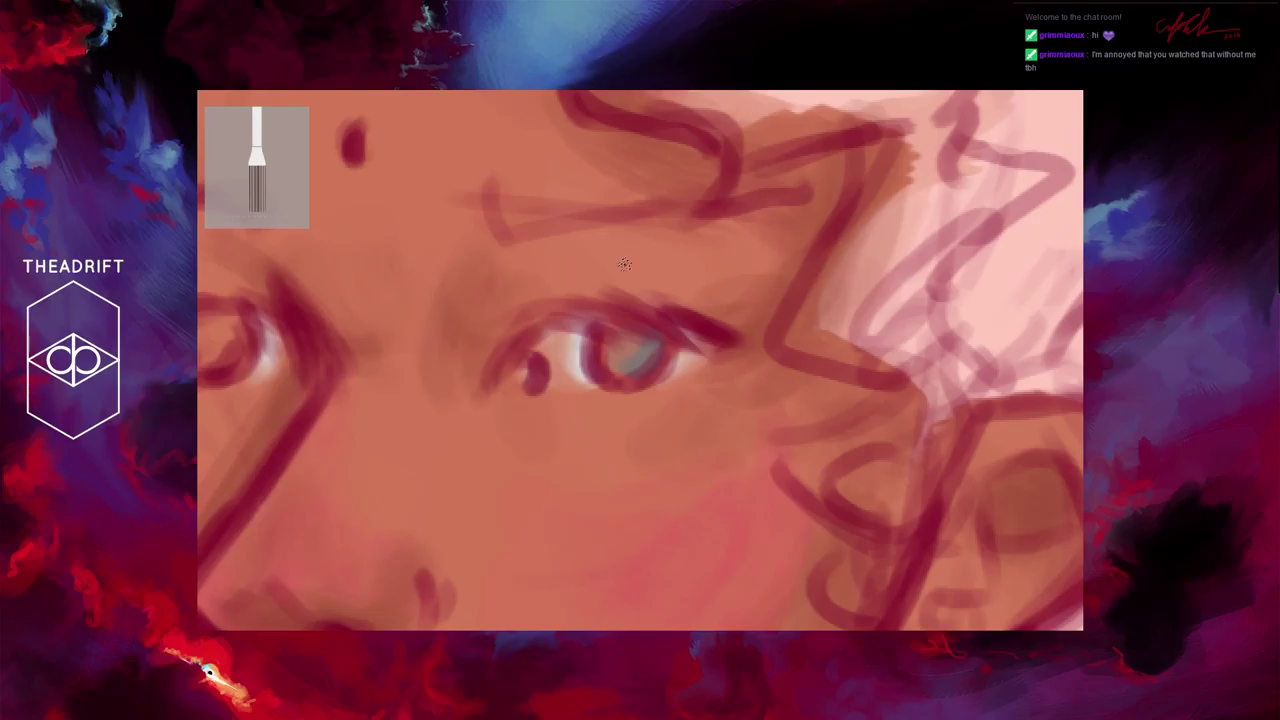
pyautogui.moveTo(655, 342)
pyautogui.mouseDown()
pyautogui.moveTo(610, 338)
pyautogui.moveTo(625, 322)
pyautogui.moveTo(611, 361)
pyautogui.moveTo(609, 333)
pyautogui.moveTo(623, 354)
pyautogui.moveTo(653, 338)
pyautogui.moveTo(639, 352)
pyautogui.moveTo(623, 313)
pyautogui.moveTo(604, 353)
pyautogui.moveTo(605, 326)
pyautogui.moveTo(606, 353)
pyautogui.moveTo(650, 344)
pyautogui.moveTo(651, 331)
pyautogui.moveTo(637, 350)
pyautogui.moveTo(634, 316)
pyautogui.moveTo(601, 340)
pyautogui.moveTo(633, 312)
pyautogui.moveTo(616, 314)
pyautogui.moveTo(657, 330)
pyautogui.moveTo(625, 360)
pyautogui.moveTo(607, 322)
pyautogui.moveTo(613, 358)
pyautogui.moveTo(649, 346)
pyautogui.mouseUp()
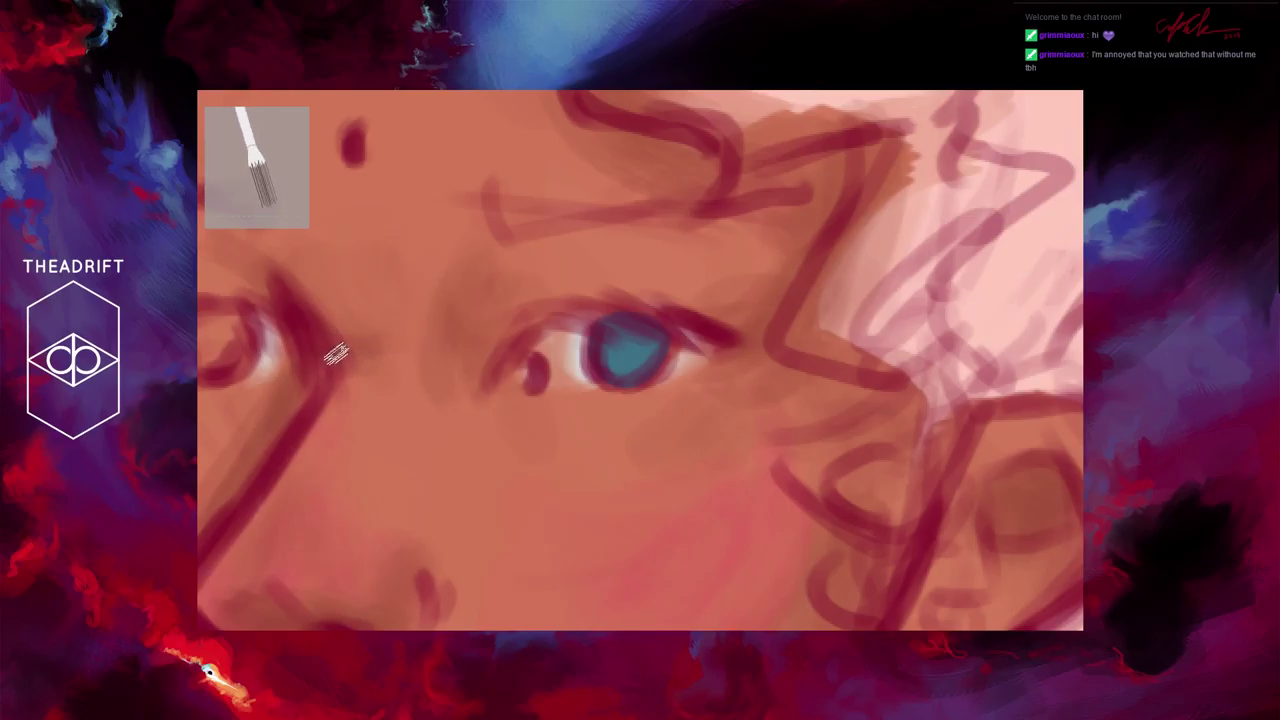
# Step: Paint the far eye's iris in the same teal and check both eyes against the whole portrait
pyautogui.moveTo(357, 351)
pyautogui.mouseDown()
pyautogui.moveTo(557, 363)
pyautogui.moveTo(553, 338)
pyautogui.moveTo(586, 331)
pyautogui.moveTo(576, 343)
pyautogui.mouseUp()
pyautogui.moveTo(586, 298)
pyautogui.mouseDown()
pyautogui.moveTo(574, 341)
pyautogui.moveTo(585, 291)
pyautogui.moveTo(575, 314)
pyautogui.moveTo(562, 294)
pyautogui.moveTo(551, 306)
pyautogui.moveTo(550, 318)
pyautogui.moveTo(555, 290)
pyautogui.moveTo(580, 330)
pyautogui.moveTo(595, 296)
pyautogui.moveTo(543, 317)
pyautogui.moveTo(550, 300)
pyautogui.moveTo(593, 288)
pyautogui.moveTo(557, 297)
pyautogui.moveTo(539, 324)
pyautogui.moveTo(533, 310)
pyautogui.moveTo(550, 302)
pyautogui.moveTo(572, 323)
pyautogui.moveTo(593, 299)
pyautogui.moveTo(561, 335)
pyautogui.mouseUp()
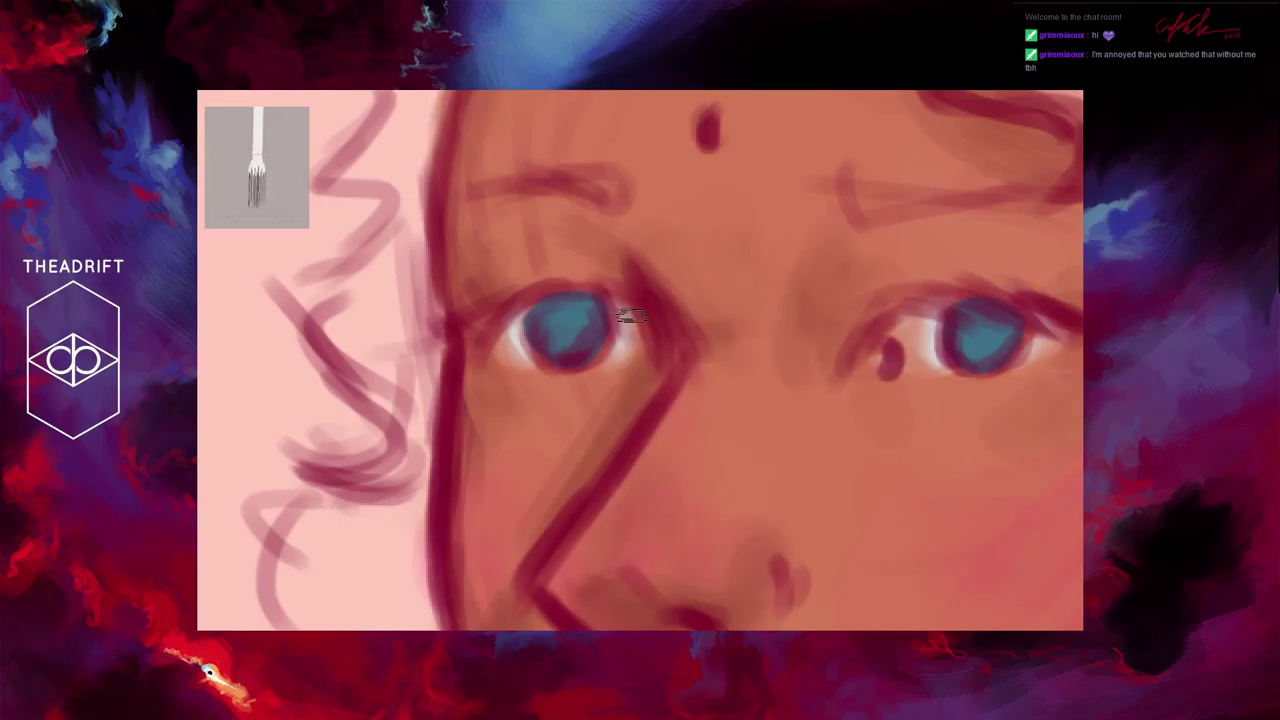
pyautogui.moveTo(576, 299)
pyautogui.mouseDown()
pyautogui.moveTo(572, 343)
pyautogui.moveTo(576, 325)
pyautogui.mouseUp()
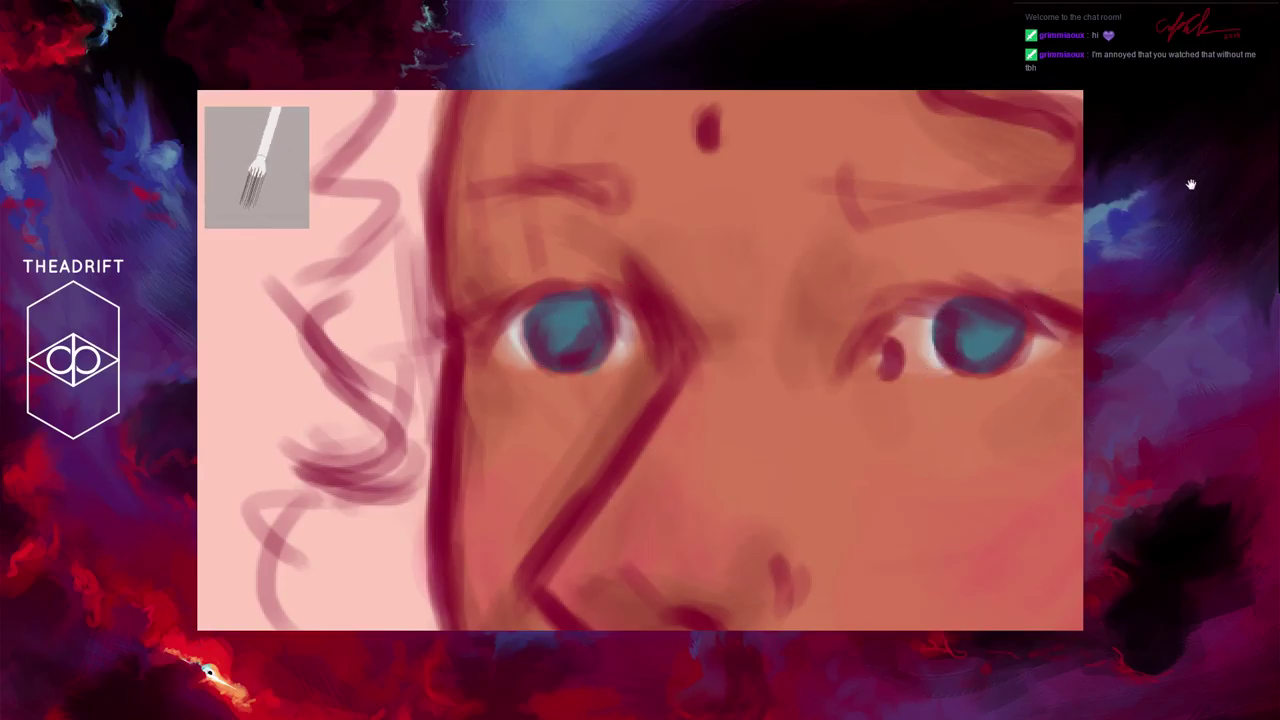
pyautogui.hotkey('ctrl', '-')
pyautogui.hotkey('ctrl', '-')
pyautogui.hotkey('ctrl', '-')
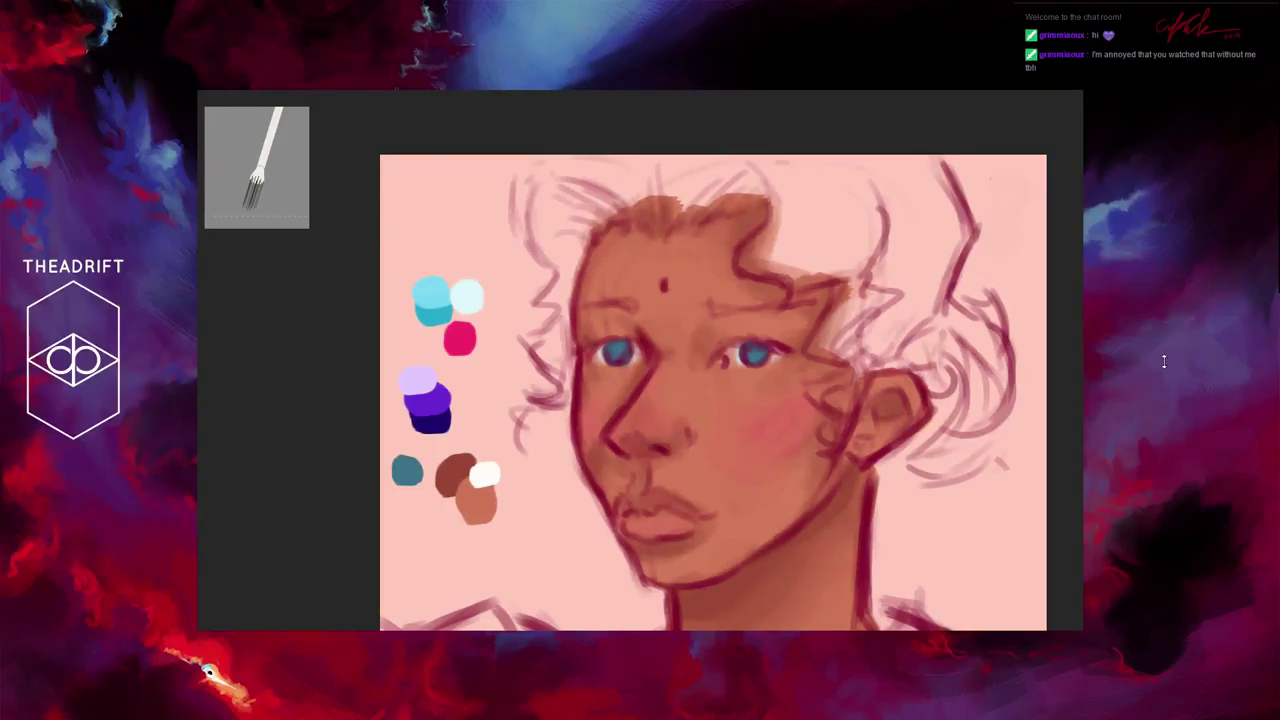
pyautogui.hotkey('ctrl', '-')
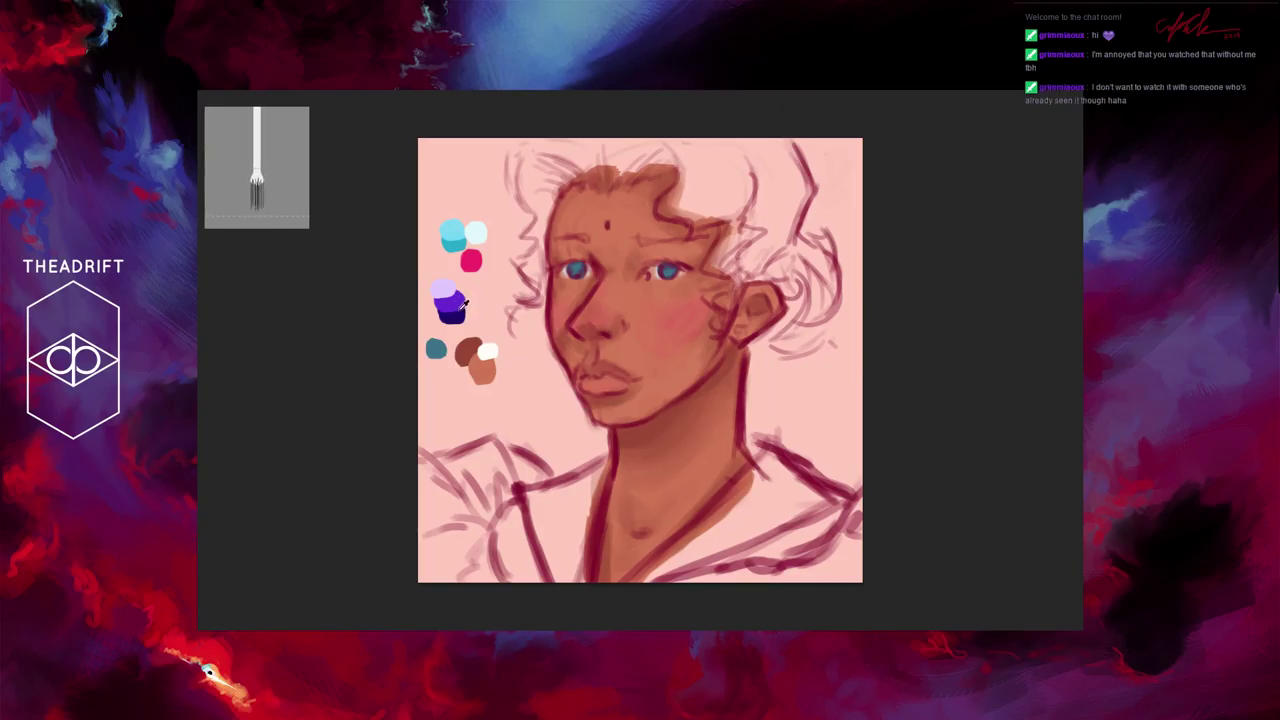
# Step: Sample the mid purple swatch and block in the hair above the forehead and down the far side of the face
pyautogui.keyDown('alt'); pyautogui.click(458, 305); pyautogui.keyUp('alt')
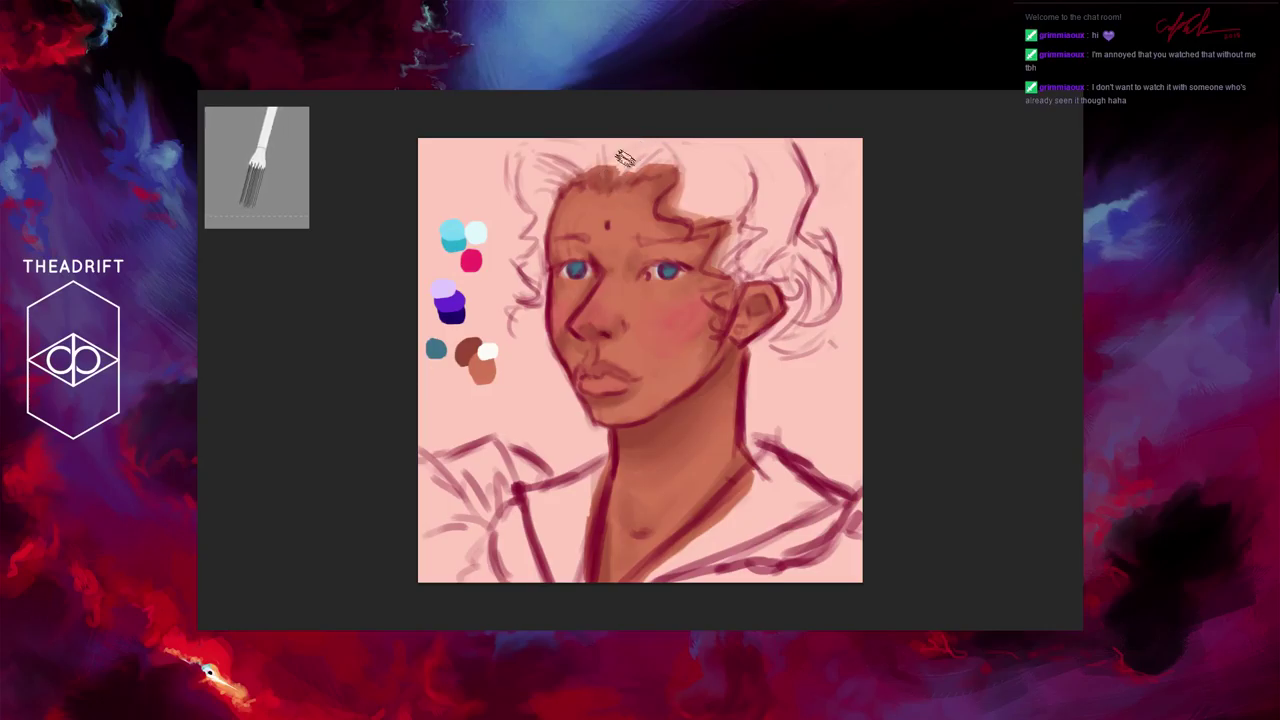
pyautogui.moveTo(638, 155)
pyautogui.mouseDown()
pyautogui.moveTo(610, 178)
pyautogui.moveTo(635, 146)
pyautogui.moveTo(632, 175)
pyautogui.moveTo(653, 145)
pyautogui.moveTo(624, 180)
pyautogui.moveTo(655, 141)
pyautogui.moveTo(635, 163)
pyautogui.moveTo(661, 142)
pyautogui.moveTo(649, 168)
pyautogui.moveTo(667, 151)
pyautogui.moveTo(614, 188)
pyautogui.moveTo(636, 152)
pyautogui.moveTo(601, 193)
pyautogui.moveTo(621, 152)
pyautogui.moveTo(559, 168)
pyautogui.moveTo(615, 178)
pyautogui.moveTo(599, 180)
pyautogui.moveTo(613, 156)
pyautogui.moveTo(604, 180)
pyautogui.moveTo(619, 157)
pyautogui.moveTo(599, 180)
pyautogui.moveTo(601, 159)
pyautogui.moveTo(595, 170)
pyautogui.moveTo(579, 157)
pyautogui.moveTo(581, 181)
pyautogui.moveTo(575, 152)
pyautogui.moveTo(576, 178)
pyautogui.moveTo(588, 178)
pyautogui.moveTo(555, 164)
pyautogui.moveTo(565, 188)
pyautogui.moveTo(680, 165)
pyautogui.mouseUp()
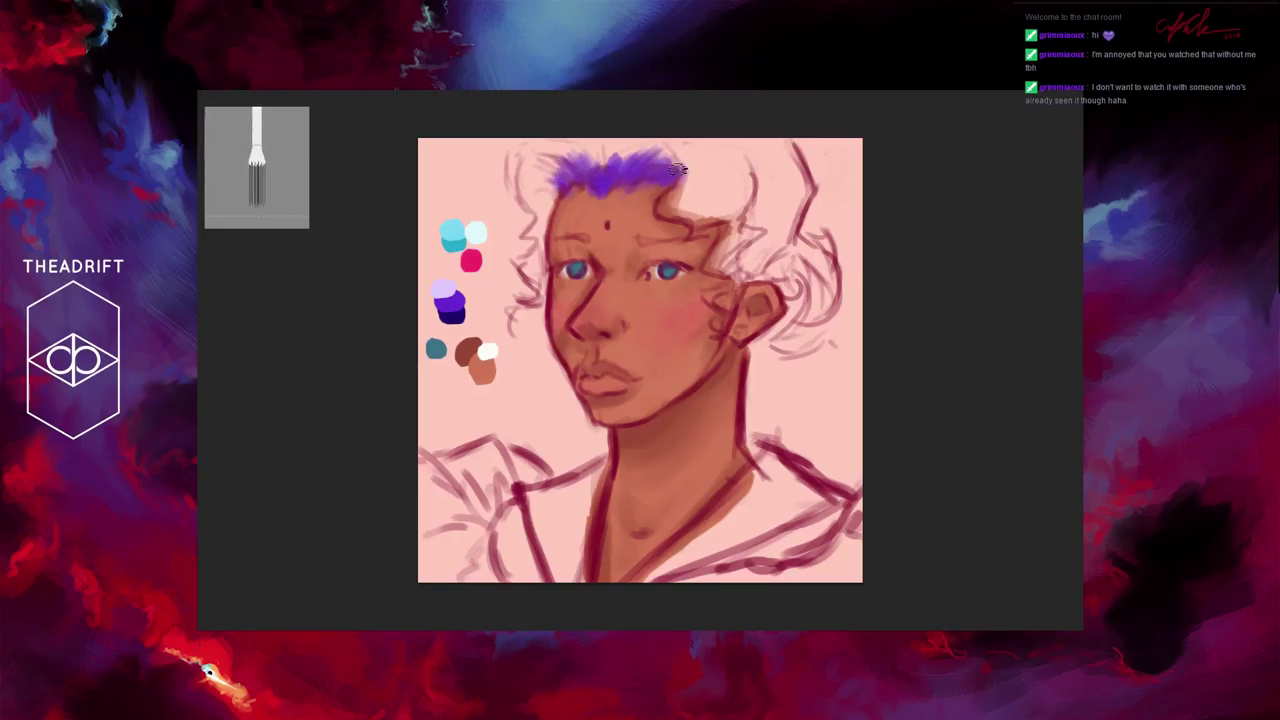
pyautogui.moveTo(546, 160)
pyautogui.mouseDown()
pyautogui.moveTo(521, 263)
pyautogui.moveTo(533, 291)
pyautogui.moveTo(515, 316)
pyautogui.moveTo(532, 236)
pyautogui.moveTo(521, 252)
pyautogui.moveTo(536, 262)
pyautogui.moveTo(518, 228)
pyautogui.moveTo(541, 200)
pyautogui.moveTo(531, 158)
pyautogui.moveTo(525, 194)
pyautogui.moveTo(526, 151)
pyautogui.moveTo(544, 179)
pyautogui.moveTo(537, 146)
pyautogui.moveTo(522, 169)
pyautogui.moveTo(523, 157)
pyautogui.moveTo(530, 171)
pyautogui.moveTo(561, 158)
pyautogui.moveTo(532, 161)
pyautogui.moveTo(536, 184)
pyautogui.moveTo(560, 162)
pyautogui.moveTo(534, 145)
pyautogui.moveTo(563, 130)
pyautogui.moveTo(585, 152)
pyautogui.moveTo(612, 147)
pyautogui.moveTo(588, 126)
pyautogui.moveTo(634, 137)
pyautogui.moveTo(601, 170)
pyautogui.moveTo(588, 128)
pyautogui.moveTo(570, 134)
pyautogui.moveTo(622, 124)
pyautogui.moveTo(640, 150)
pyautogui.moveTo(665, 155)
pyautogui.moveTo(651, 129)
pyautogui.moveTo(635, 133)
pyautogui.moveTo(651, 160)
pyautogui.moveTo(677, 141)
pyautogui.mouseUp()
pyautogui.moveTo(688, 147)
pyautogui.mouseDown()
pyautogui.moveTo(646, 152)
pyautogui.moveTo(678, 160)
pyautogui.moveTo(685, 194)
pyautogui.moveTo(694, 174)
pyautogui.moveTo(680, 147)
pyautogui.moveTo(666, 193)
pyautogui.moveTo(690, 198)
pyautogui.moveTo(685, 220)
pyautogui.moveTo(707, 210)
pyautogui.moveTo(667, 202)
pyautogui.moveTo(687, 174)
pyautogui.moveTo(685, 140)
pyautogui.mouseUp()
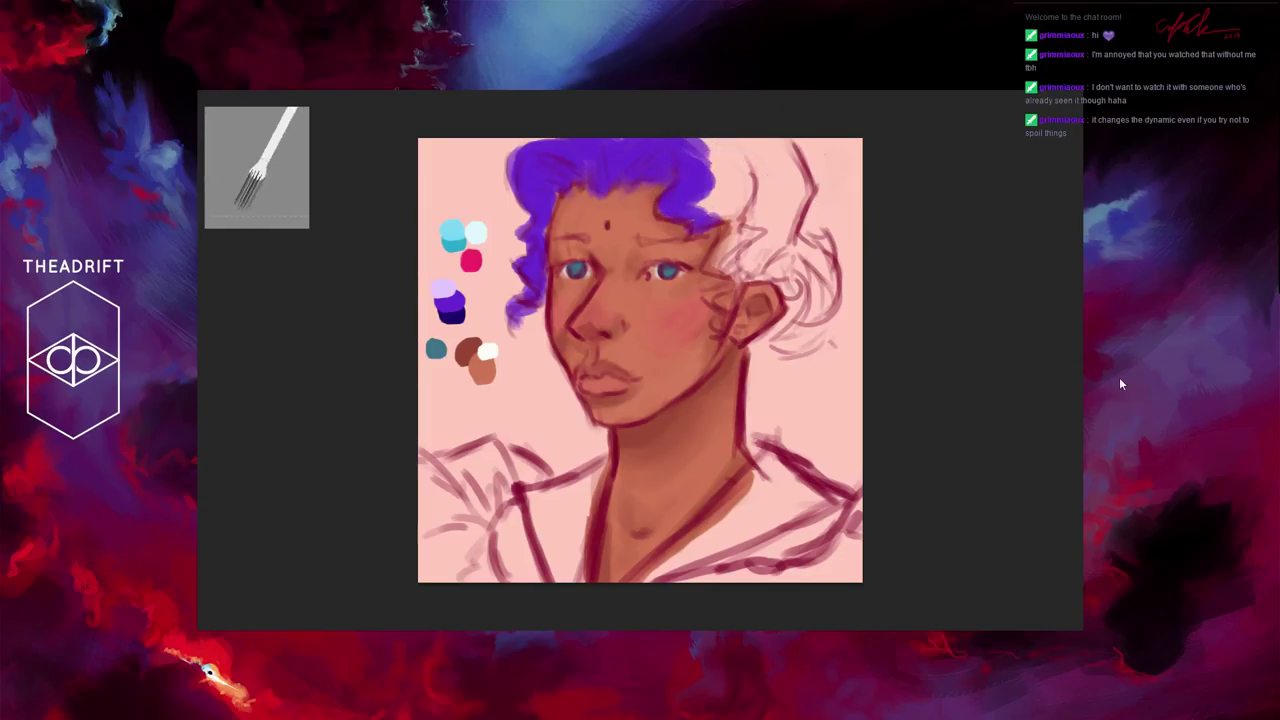
# Step: Show the character reference picture and block in the remaining hair from the crown back to the bun in purple
pyautogui.click(1132, 440)
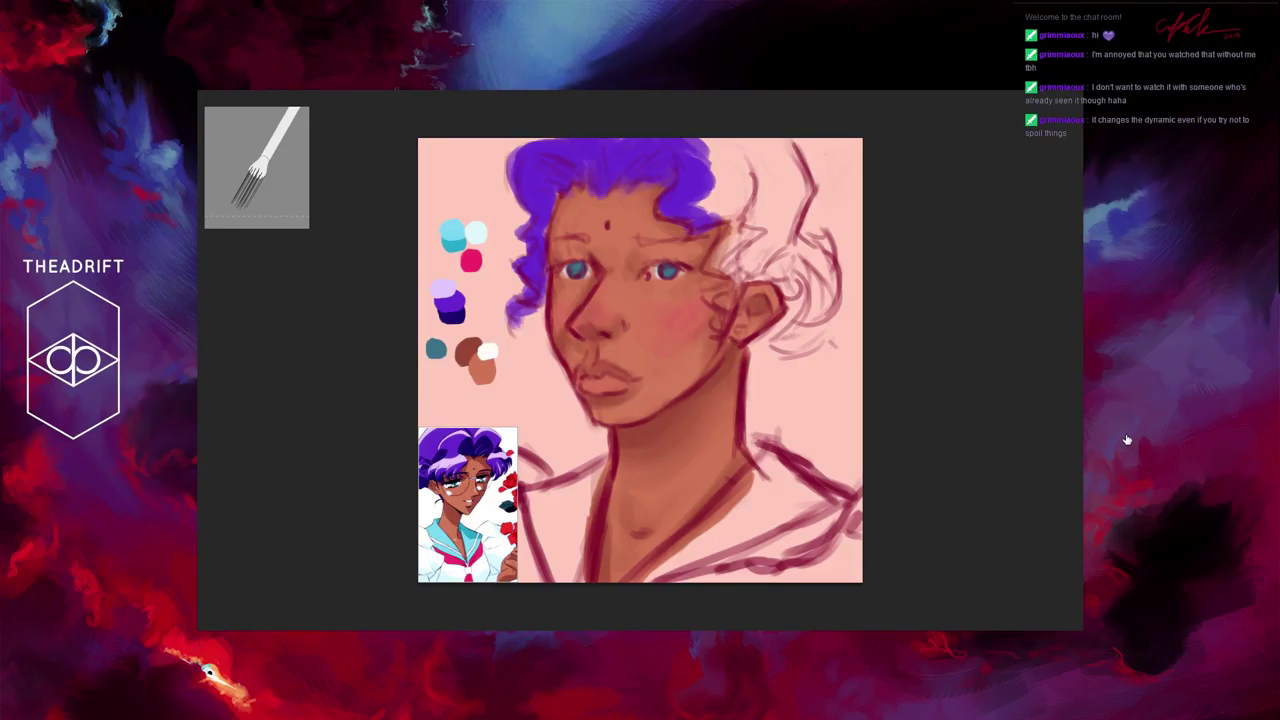
pyautogui.click(1133, 514)
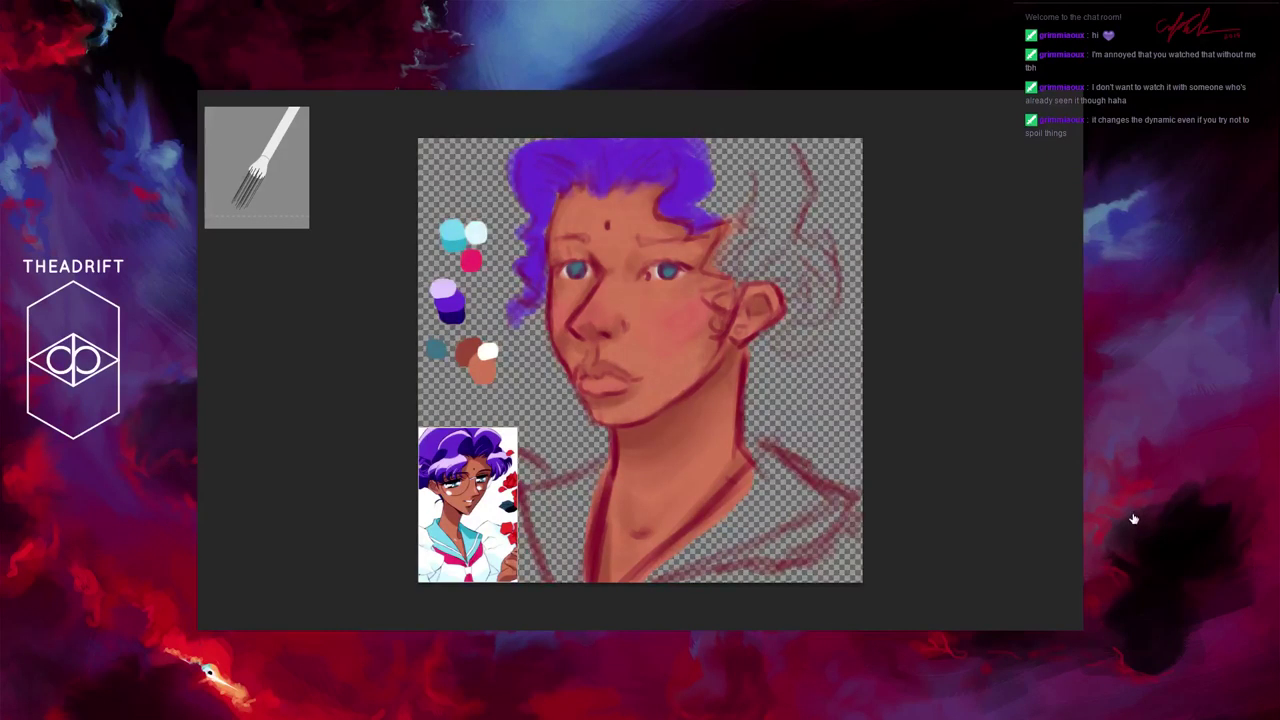
pyautogui.hotkey('ctrl', ',')
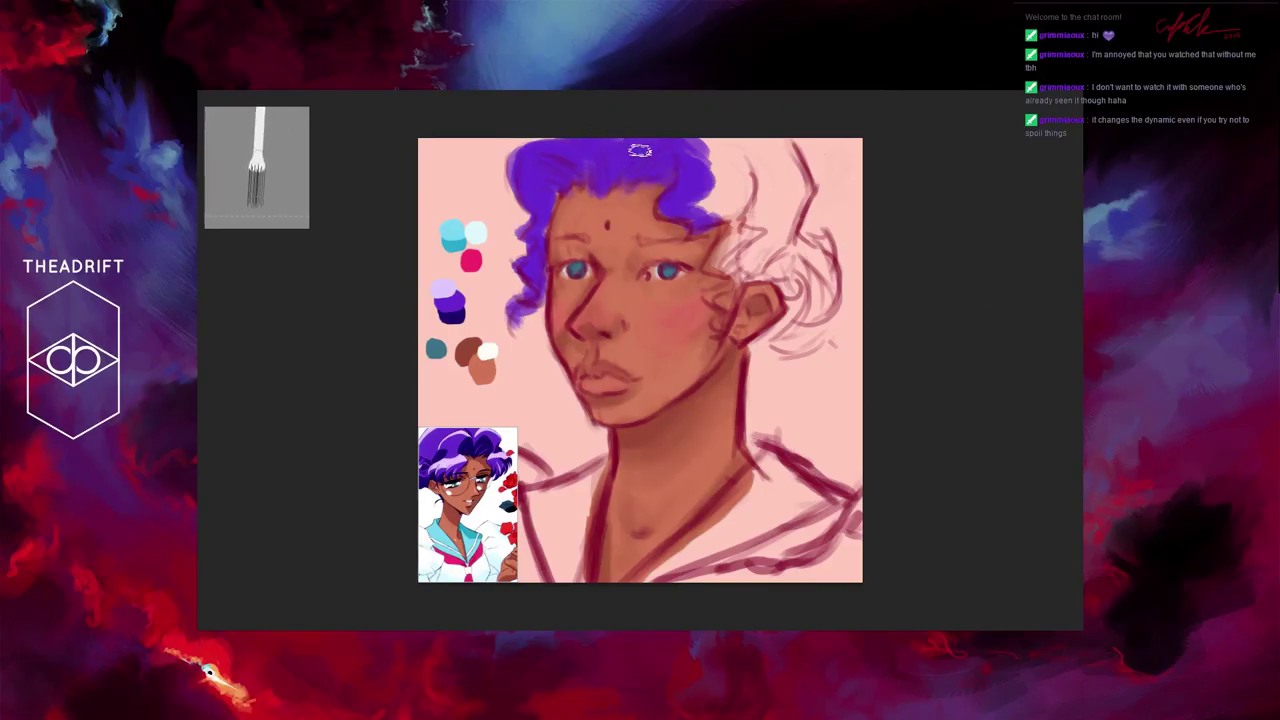
pyautogui.moveTo(695, 148)
pyautogui.mouseDown()
pyautogui.moveTo(691, 198)
pyautogui.moveTo(721, 192)
pyautogui.moveTo(717, 210)
pyautogui.moveTo(739, 199)
pyautogui.moveTo(703, 212)
pyautogui.moveTo(708, 180)
pyautogui.moveTo(685, 164)
pyautogui.moveTo(621, 166)
pyautogui.moveTo(716, 192)
pyautogui.moveTo(737, 135)
pyautogui.moveTo(735, 175)
pyautogui.moveTo(739, 151)
pyautogui.moveTo(750, 190)
pyautogui.mouseUp()
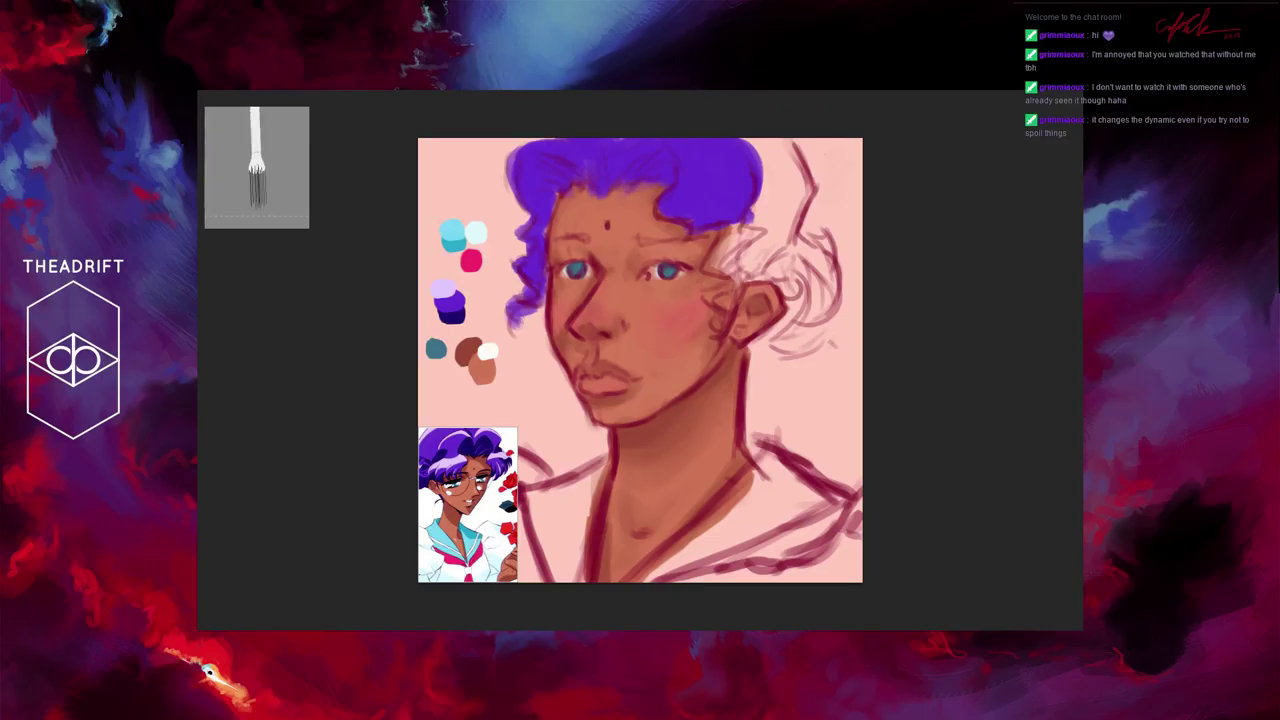
pyautogui.moveTo(762, 164)
pyautogui.mouseDown()
pyautogui.moveTo(734, 129)
pyautogui.moveTo(776, 159)
pyautogui.moveTo(731, 119)
pyautogui.moveTo(785, 150)
pyautogui.moveTo(798, 186)
pyautogui.moveTo(778, 215)
pyautogui.moveTo(715, 221)
pyautogui.moveTo(711, 204)
pyautogui.moveTo(728, 207)
pyautogui.moveTo(735, 231)
pyautogui.moveTo(723, 256)
pyautogui.moveTo(698, 224)
pyautogui.moveTo(712, 208)
pyautogui.moveTo(683, 197)
pyautogui.moveTo(704, 213)
pyautogui.moveTo(691, 219)
pyautogui.moveTo(749, 227)
pyautogui.moveTo(713, 255)
pyautogui.moveTo(741, 276)
pyautogui.moveTo(723, 282)
pyautogui.moveTo(734, 278)
pyautogui.moveTo(711, 332)
pyautogui.moveTo(725, 308)
pyautogui.moveTo(704, 293)
pyautogui.moveTo(772, 237)
pyautogui.moveTo(753, 266)
pyautogui.moveTo(765, 170)
pyautogui.moveTo(778, 200)
pyautogui.moveTo(775, 178)
pyautogui.moveTo(751, 257)
pyautogui.moveTo(790, 296)
pyautogui.moveTo(785, 282)
pyautogui.moveTo(760, 340)
pyautogui.moveTo(785, 378)
pyautogui.moveTo(758, 376)
pyautogui.moveTo(772, 398)
pyautogui.moveTo(755, 360)
pyautogui.moveTo(805, 333)
pyautogui.moveTo(790, 355)
pyautogui.moveTo(797, 310)
pyautogui.moveTo(762, 352)
pyautogui.moveTo(790, 342)
pyautogui.moveTo(832, 273)
pyautogui.moveTo(838, 330)
pyautogui.moveTo(806, 252)
pyautogui.moveTo(820, 310)
pyautogui.moveTo(832, 262)
pyautogui.moveTo(805, 318)
pyautogui.moveTo(775, 338)
pyautogui.moveTo(790, 310)
pyautogui.moveTo(803, 320)
pyautogui.moveTo(822, 265)
pyautogui.moveTo(798, 305)
pyautogui.moveTo(786, 292)
pyautogui.moveTo(785, 348)
pyautogui.moveTo(758, 338)
pyautogui.moveTo(796, 316)
pyautogui.moveTo(785, 288)
pyautogui.moveTo(804, 250)
pyautogui.moveTo(776, 278)
pyautogui.moveTo(781, 321)
pyautogui.moveTo(761, 333)
pyautogui.moveTo(781, 352)
pyautogui.moveTo(843, 292)
pyautogui.moveTo(815, 232)
pyautogui.moveTo(780, 225)
pyautogui.mouseUp()
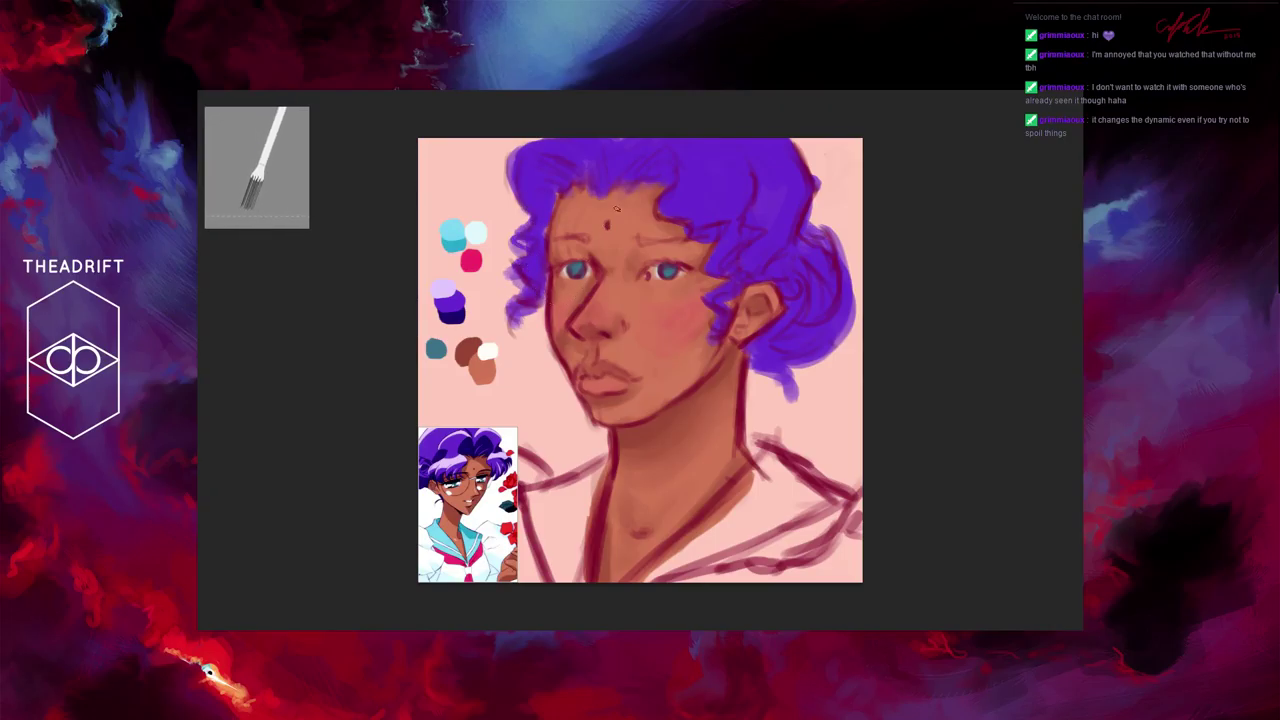
# Step: Paint purple eyebrows and thin loose curls over the forehead, in front of the ear and at the nape
pyautogui.moveTo(662, 181)
pyautogui.mouseDown()
pyautogui.moveTo(660, 236)
pyautogui.moveTo(676, 248)
pyautogui.mouseUp()
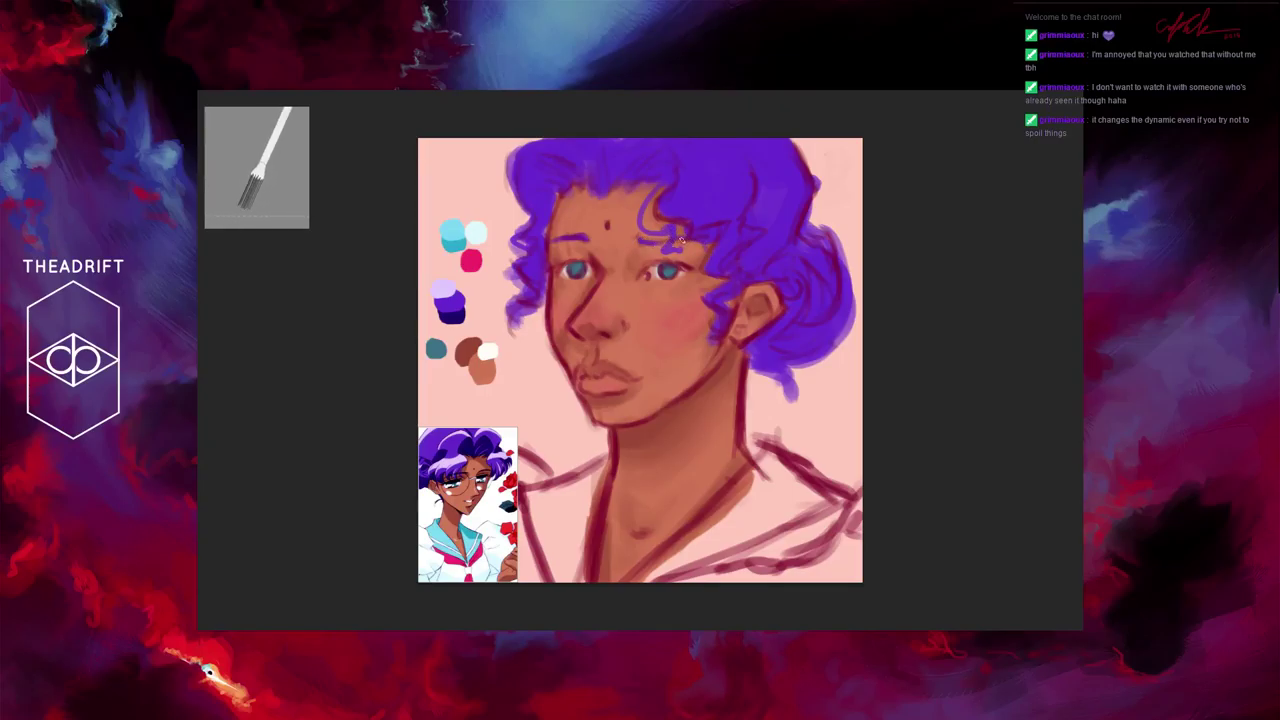
pyautogui.moveTo(645, 243); pyautogui.dragTo(698, 238)
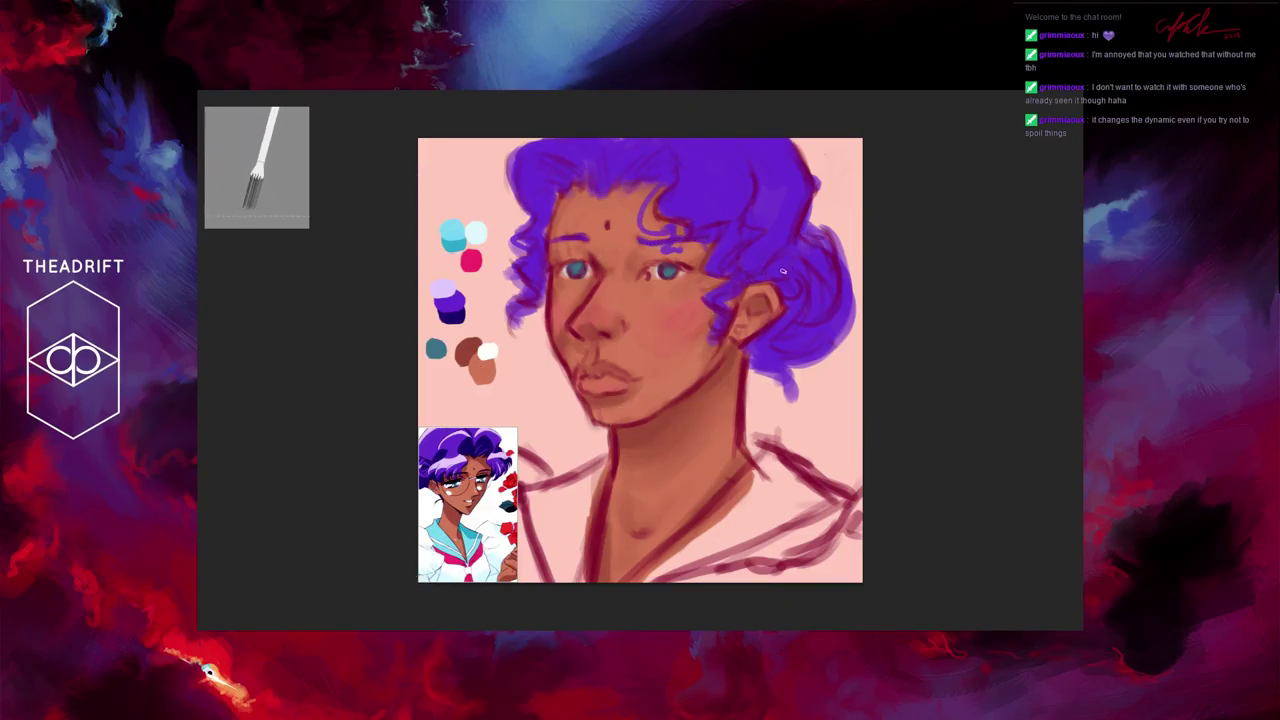
pyautogui.moveTo(720, 316); pyautogui.dragTo(713, 366)
pyautogui.moveTo(752, 289); pyautogui.dragTo(770, 284)
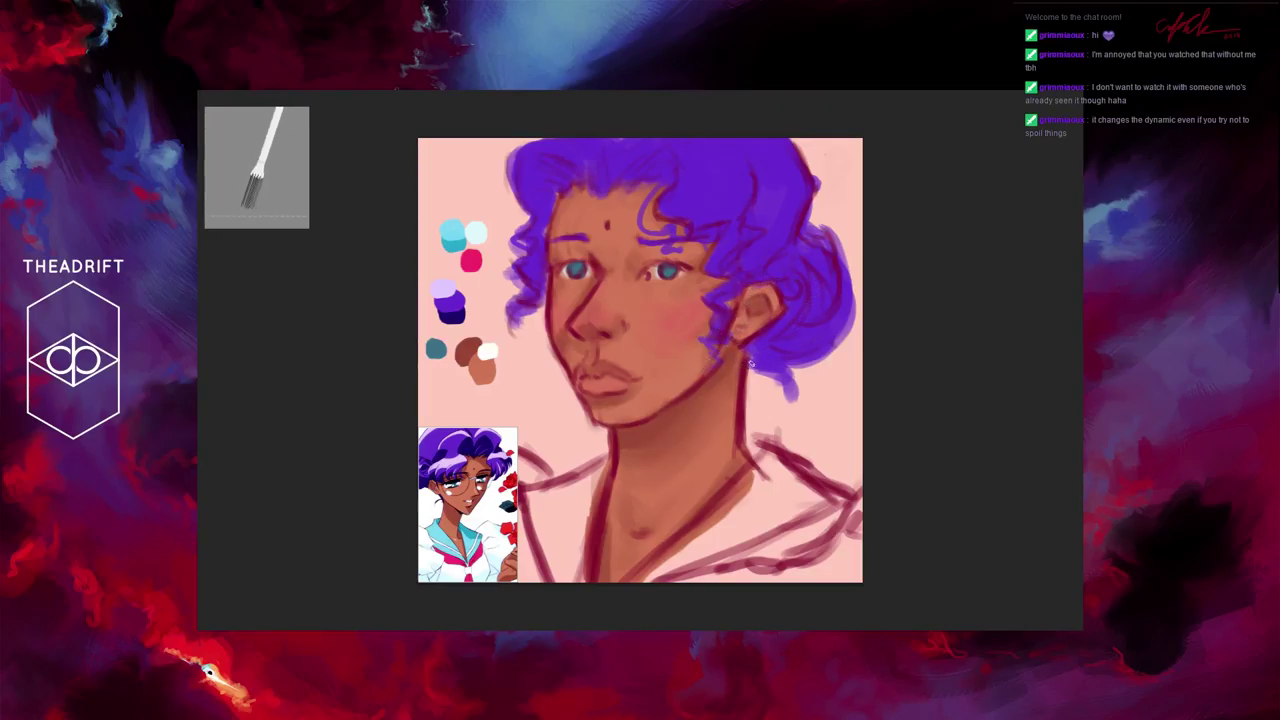
pyautogui.moveTo(751, 364); pyautogui.dragTo(762, 398)
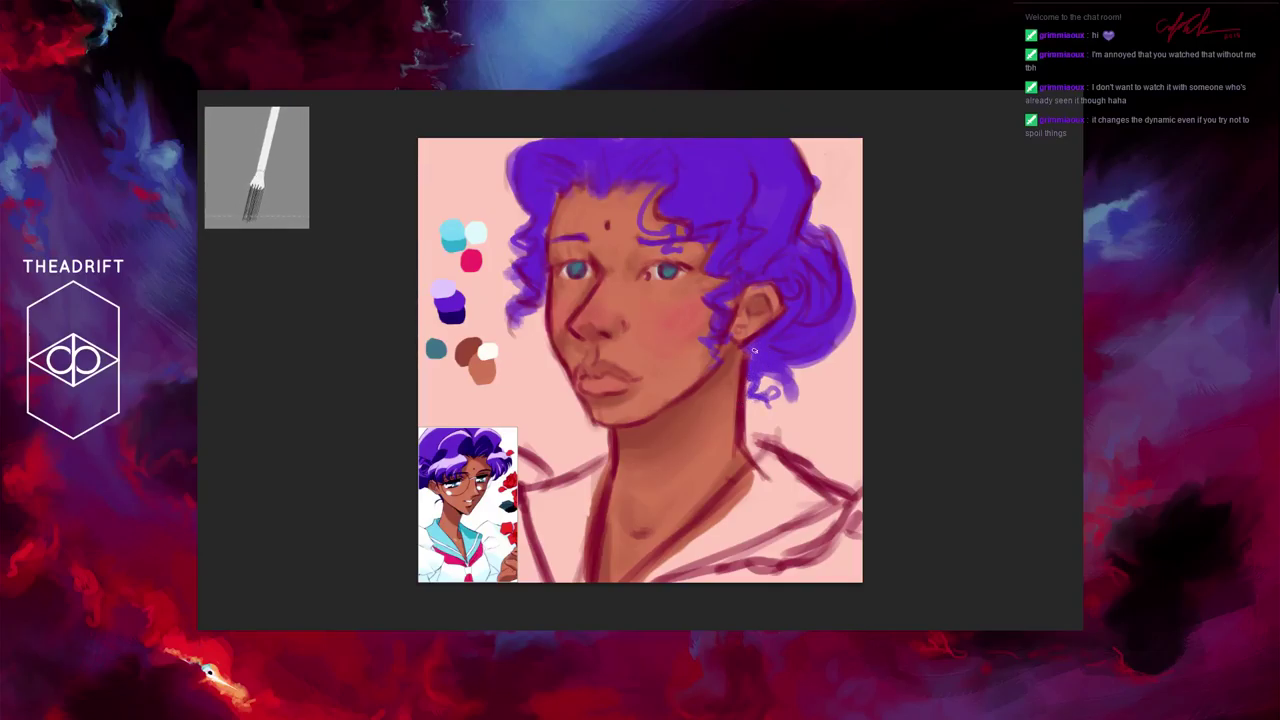
pyautogui.moveTo(780, 381); pyautogui.dragTo(756, 388)
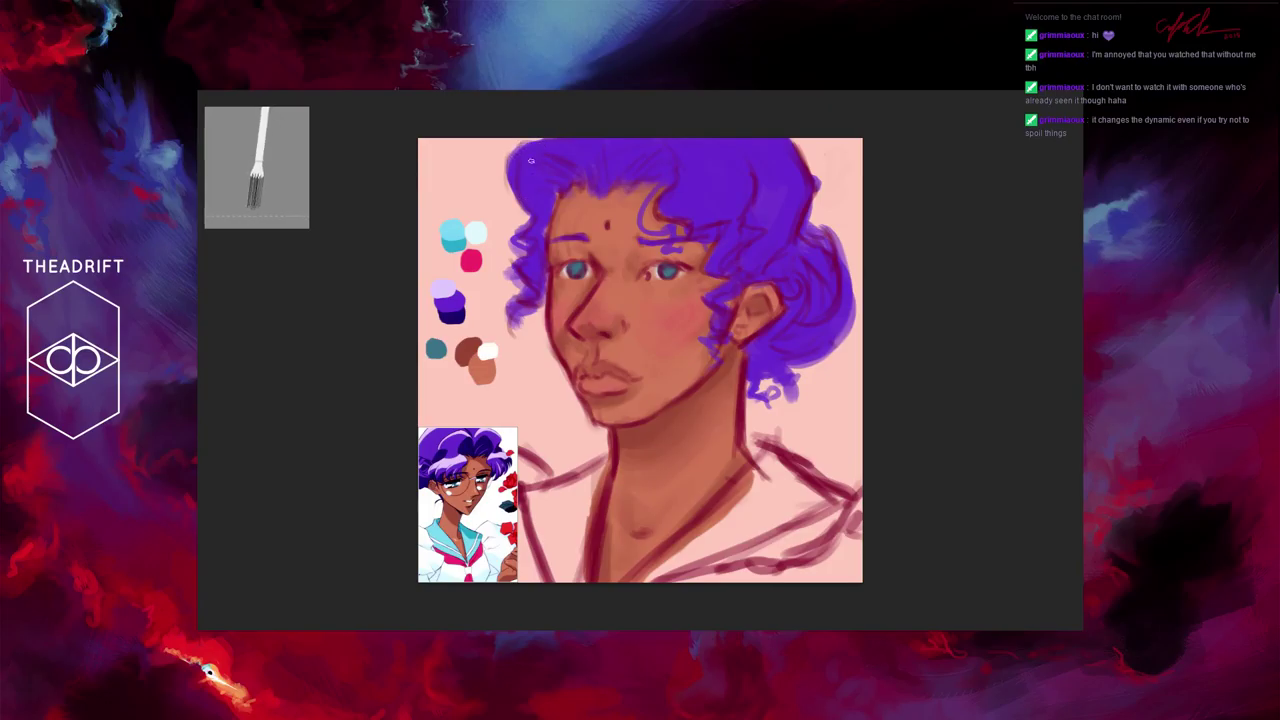
# Step: Add small purple ringlets around the far temple and cheek, and extend the curl along the near jaw
pyautogui.moveTo(545, 196)
pyautogui.mouseDown()
pyautogui.moveTo(562, 230)
pyautogui.moveTo(544, 224)
pyautogui.mouseUp()
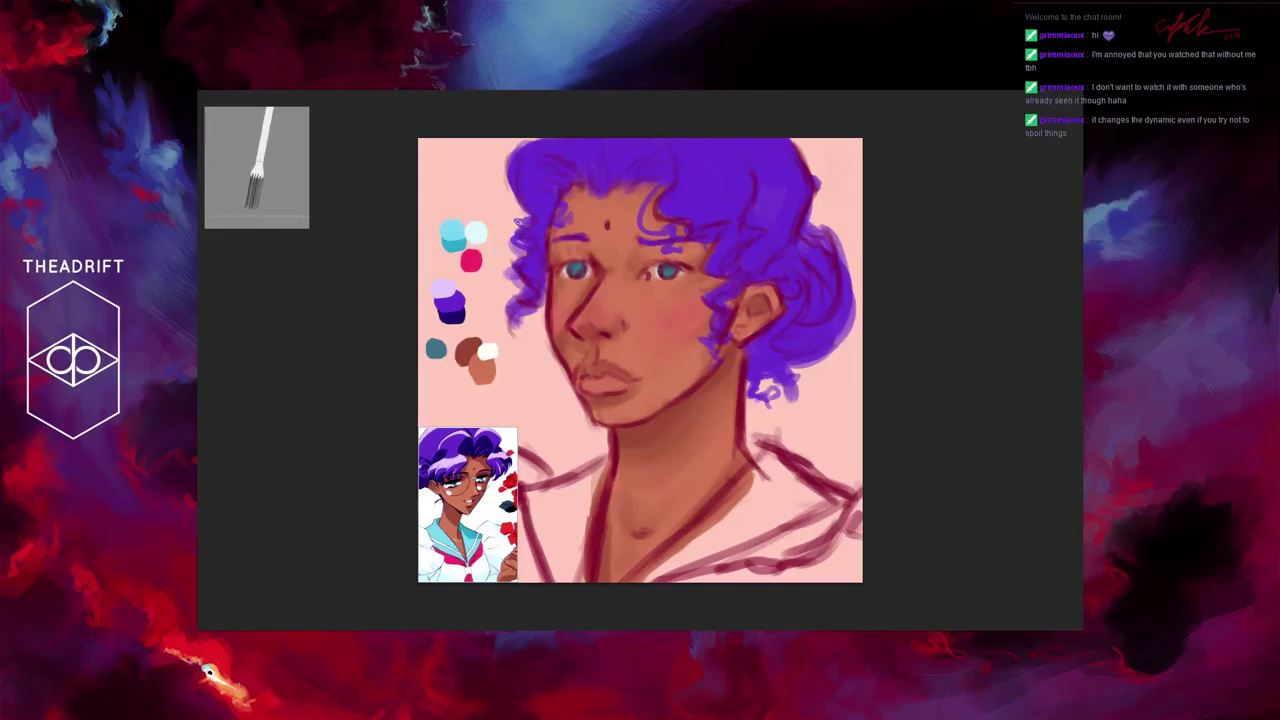
pyautogui.moveTo(526, 218)
pyautogui.mouseDown()
pyautogui.moveTo(514, 270)
pyautogui.moveTo(500, 275)
pyautogui.mouseUp()
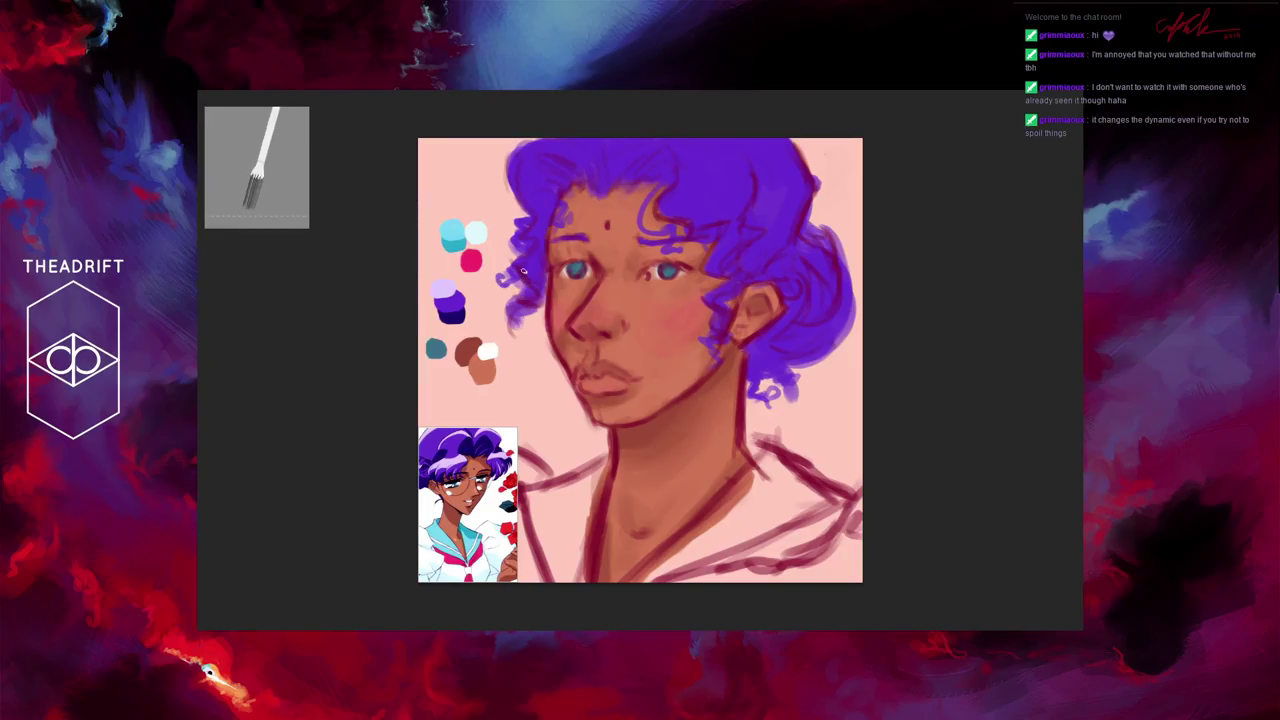
pyautogui.moveTo(519, 314)
pyautogui.mouseDown()
pyautogui.moveTo(520, 340)
pyautogui.moveTo(543, 276)
pyautogui.mouseUp()
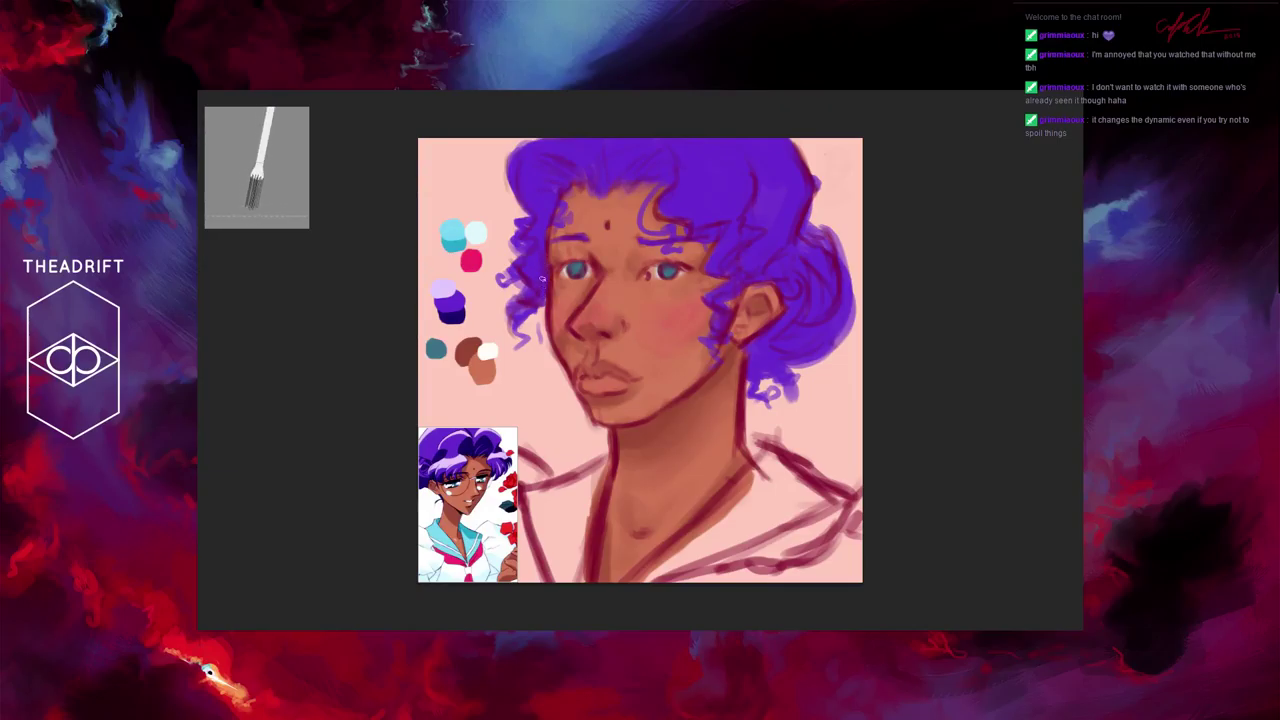
pyautogui.moveTo(520, 300); pyautogui.dragTo(518, 310)
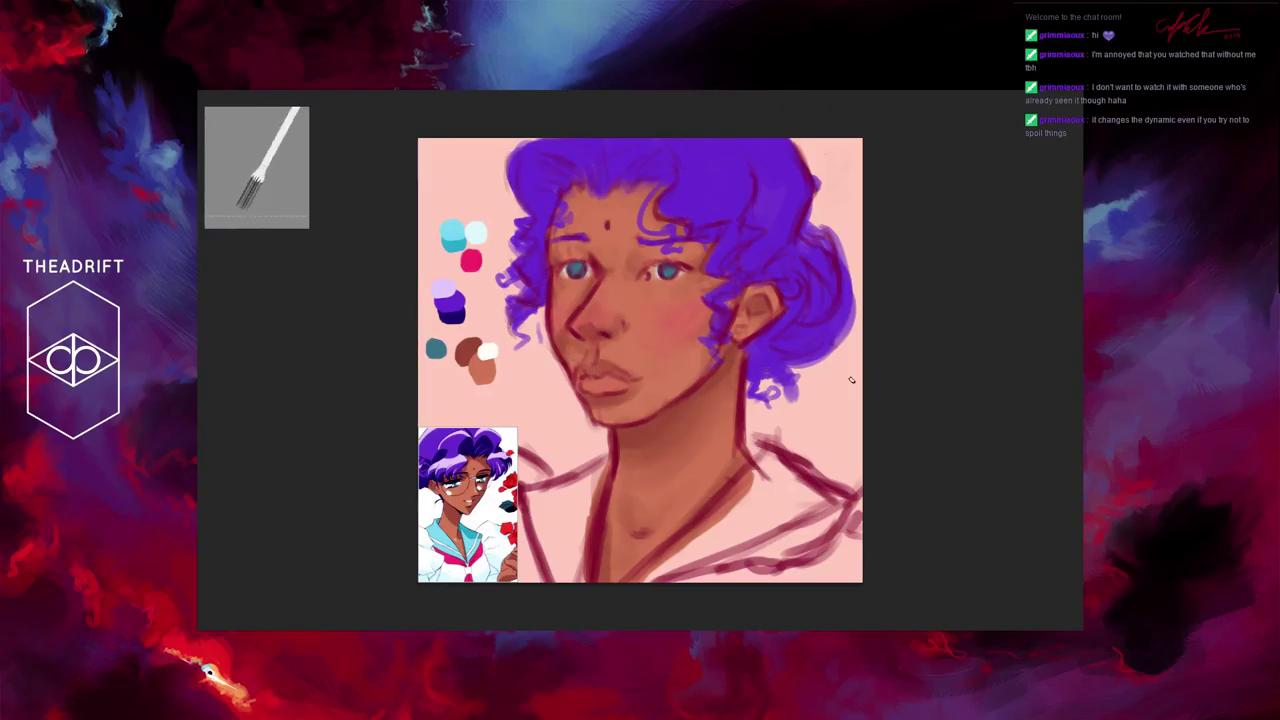
pyautogui.moveTo(719, 358)
pyautogui.mouseDown()
pyautogui.moveTo(734, 376)
pyautogui.moveTo(703, 344)
pyautogui.mouseUp()
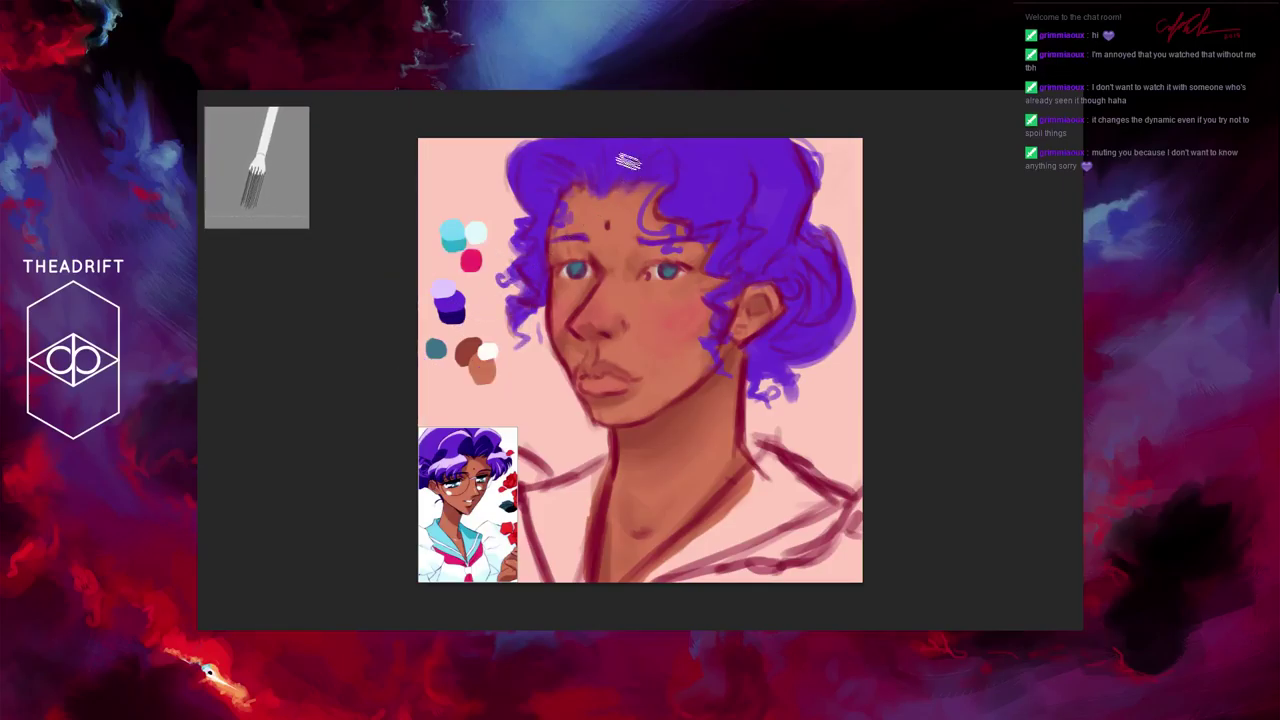
# Step: Shade the hair with dark indigo along the front hairline, side curls, crown folds and around the bun
pyautogui.moveTo(651, 151)
pyautogui.mouseDown()
pyautogui.moveTo(635, 177)
pyautogui.moveTo(649, 154)
pyautogui.moveTo(642, 174)
pyautogui.moveTo(657, 153)
pyautogui.moveTo(656, 168)
pyautogui.moveTo(640, 165)
pyautogui.moveTo(663, 160)
pyautogui.moveTo(645, 178)
pyautogui.moveTo(619, 175)
pyautogui.moveTo(616, 189)
pyautogui.moveTo(597, 151)
pyautogui.moveTo(573, 187)
pyautogui.moveTo(633, 136)
pyautogui.moveTo(620, 172)
pyautogui.moveTo(641, 133)
pyautogui.moveTo(646, 150)
pyautogui.moveTo(648, 137)
pyautogui.moveTo(608, 178)
pyautogui.moveTo(593, 150)
pyautogui.moveTo(602, 181)
pyautogui.moveTo(538, 170)
pyautogui.moveTo(546, 189)
pyautogui.moveTo(558, 181)
pyautogui.moveTo(547, 158)
pyautogui.moveTo(542, 191)
pyautogui.moveTo(546, 159)
pyautogui.moveTo(532, 157)
pyautogui.moveTo(583, 176)
pyautogui.mouseUp()
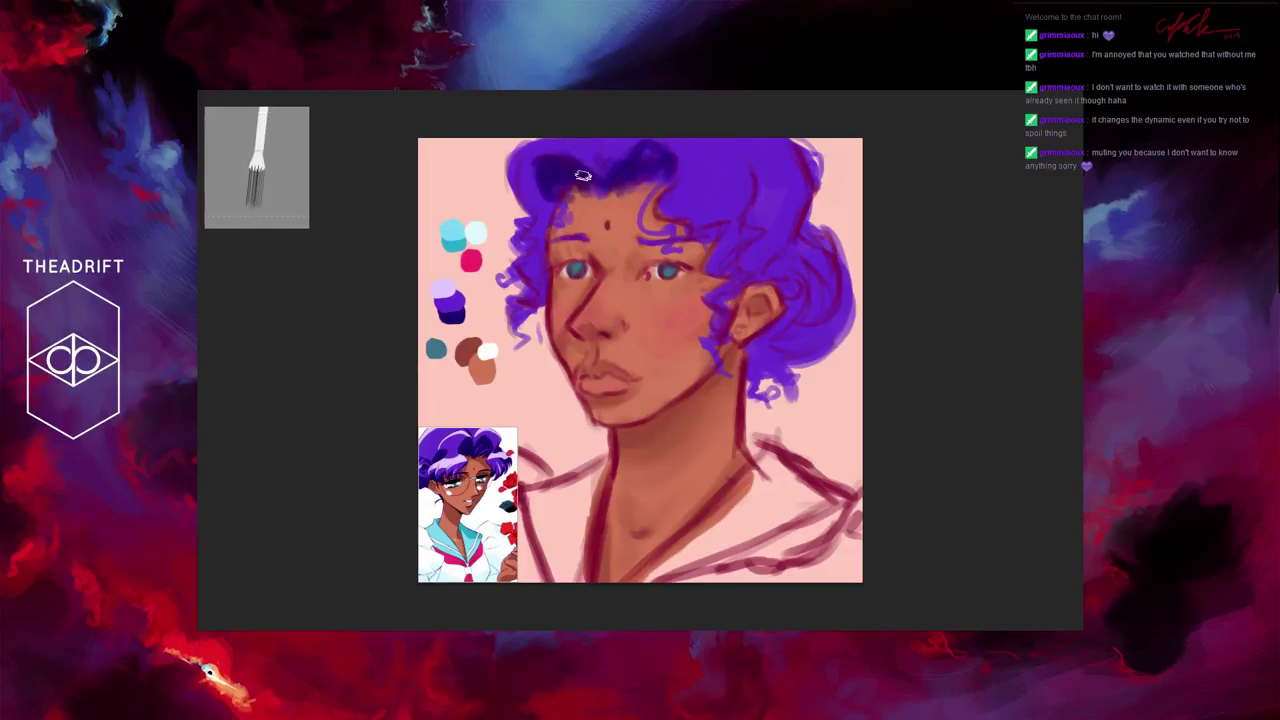
pyautogui.moveTo(650, 145)
pyautogui.mouseDown()
pyautogui.moveTo(602, 179)
pyautogui.moveTo(572, 137)
pyautogui.moveTo(582, 156)
pyautogui.moveTo(567, 142)
pyautogui.moveTo(574, 161)
pyautogui.moveTo(513, 182)
pyautogui.moveTo(539, 207)
pyautogui.moveTo(531, 188)
pyautogui.moveTo(523, 228)
pyautogui.mouseUp()
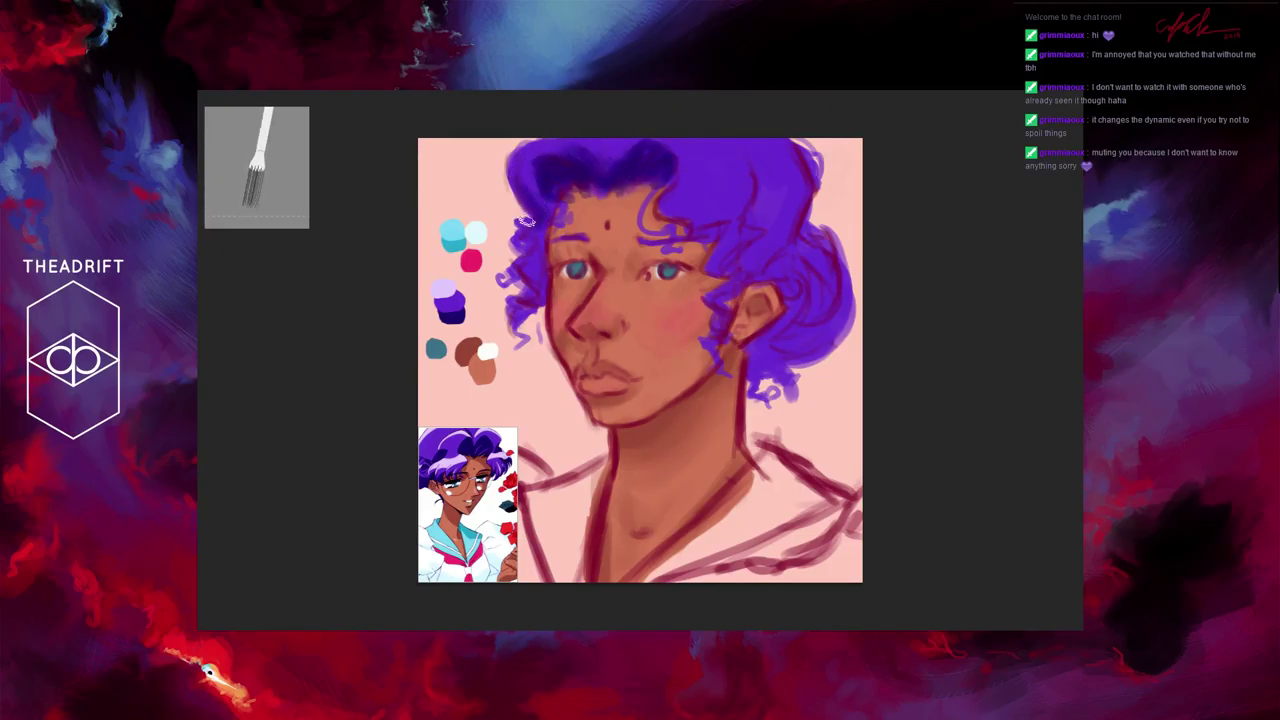
pyautogui.moveTo(531, 271)
pyautogui.mouseDown()
pyautogui.moveTo(535, 293)
pyautogui.moveTo(514, 326)
pyautogui.mouseUp()
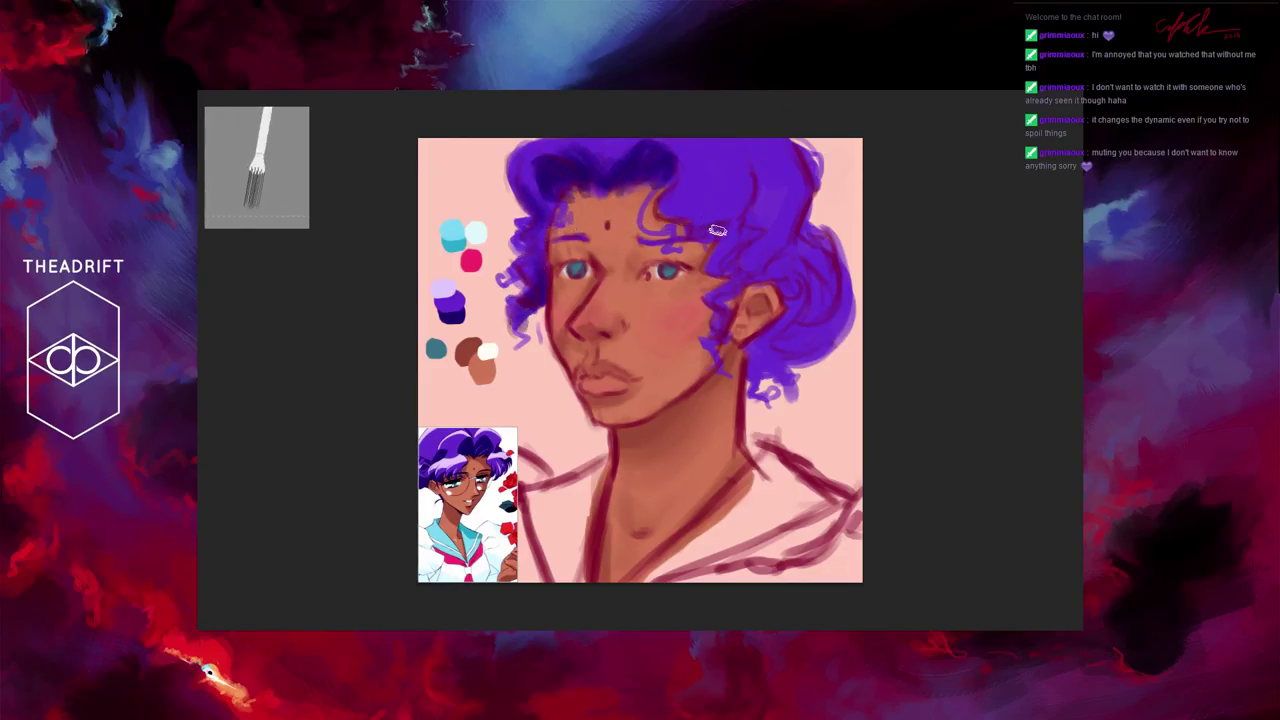
pyautogui.moveTo(718, 231)
pyautogui.mouseDown()
pyautogui.moveTo(727, 261)
pyautogui.moveTo(746, 263)
pyautogui.moveTo(740, 285)
pyautogui.moveTo(708, 304)
pyautogui.moveTo(721, 332)
pyautogui.moveTo(713, 297)
pyautogui.moveTo(725, 285)
pyautogui.moveTo(704, 267)
pyautogui.moveTo(744, 205)
pyautogui.mouseUp()
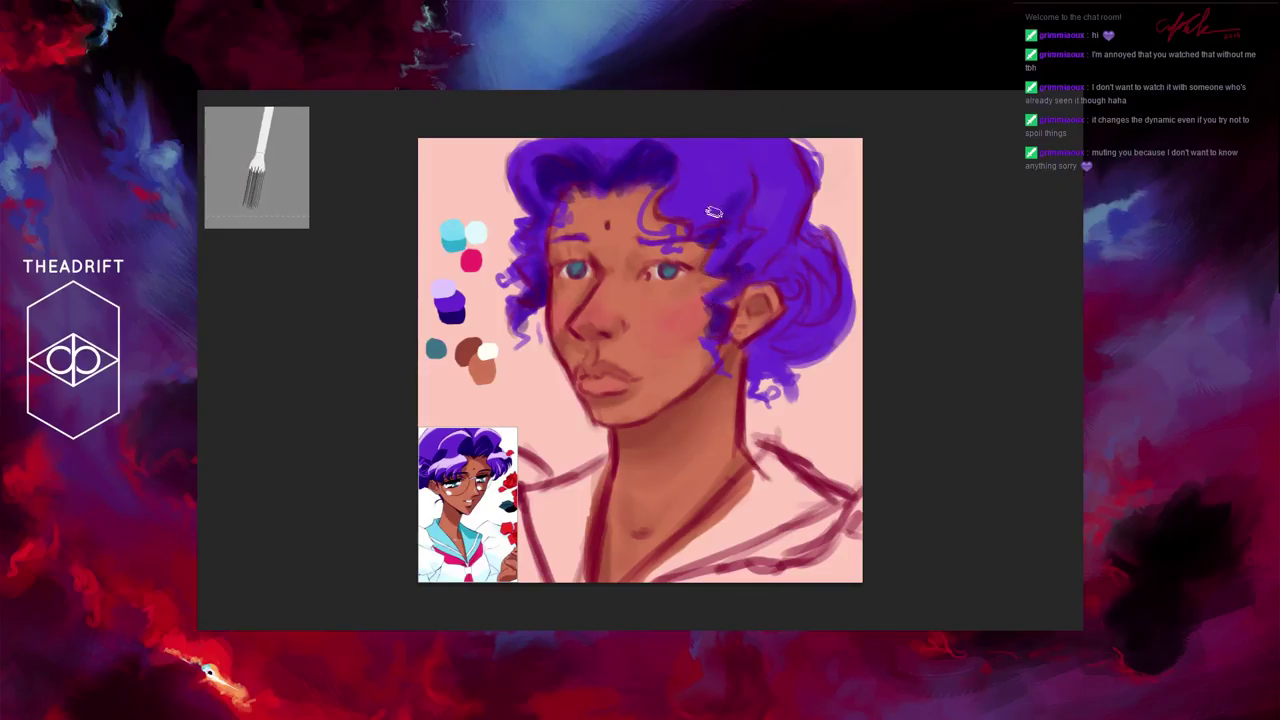
pyautogui.moveTo(728, 208); pyautogui.dragTo(693, 202)
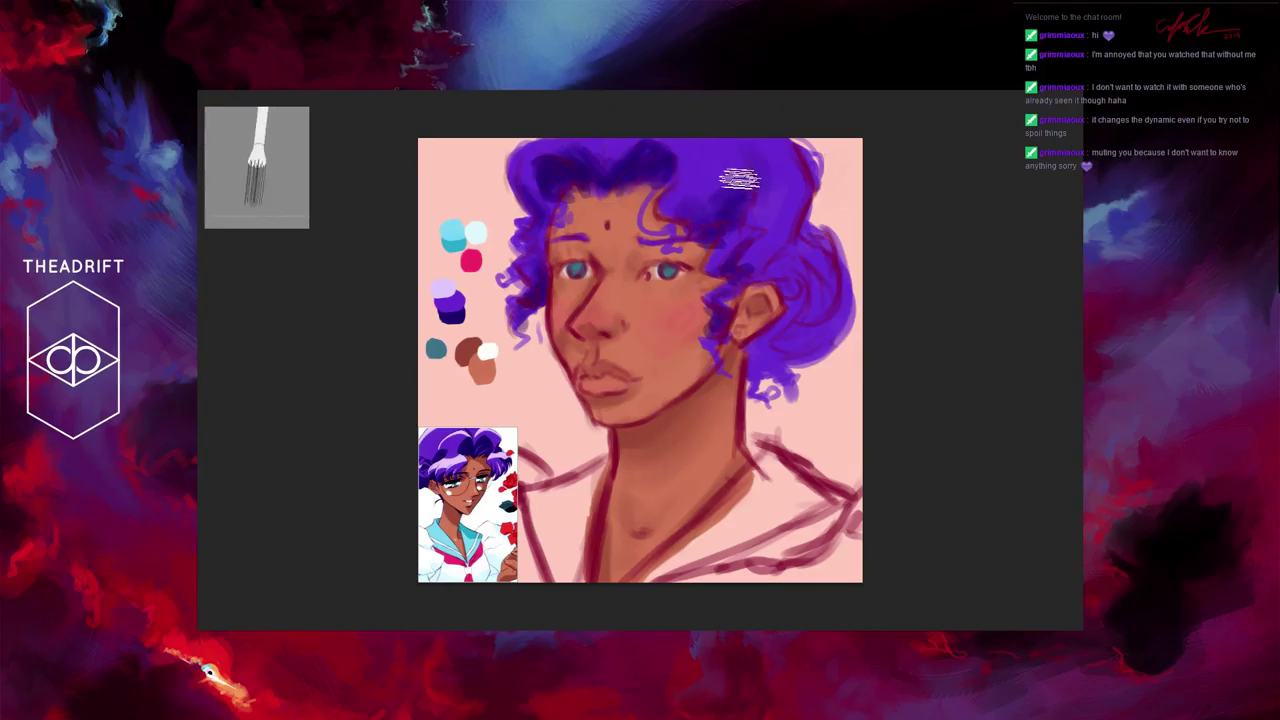
pyautogui.moveTo(751, 168)
pyautogui.mouseDown()
pyautogui.moveTo(691, 183)
pyautogui.moveTo(704, 198)
pyautogui.moveTo(659, 179)
pyautogui.moveTo(755, 227)
pyautogui.moveTo(748, 245)
pyautogui.moveTo(779, 217)
pyautogui.moveTo(786, 276)
pyautogui.moveTo(802, 279)
pyautogui.moveTo(779, 266)
pyautogui.moveTo(774, 278)
pyautogui.moveTo(810, 252)
pyautogui.moveTo(809, 289)
pyautogui.moveTo(758, 340)
pyautogui.moveTo(803, 345)
pyautogui.moveTo(770, 322)
pyautogui.moveTo(783, 345)
pyautogui.moveTo(773, 357)
pyautogui.moveTo(814, 338)
pyautogui.moveTo(815, 327)
pyautogui.moveTo(756, 337)
pyautogui.moveTo(765, 367)
pyautogui.moveTo(785, 295)
pyautogui.mouseUp()
pyautogui.moveTo(755, 201)
pyautogui.mouseDown()
pyautogui.moveTo(791, 187)
pyautogui.moveTo(737, 211)
pyautogui.mouseUp()
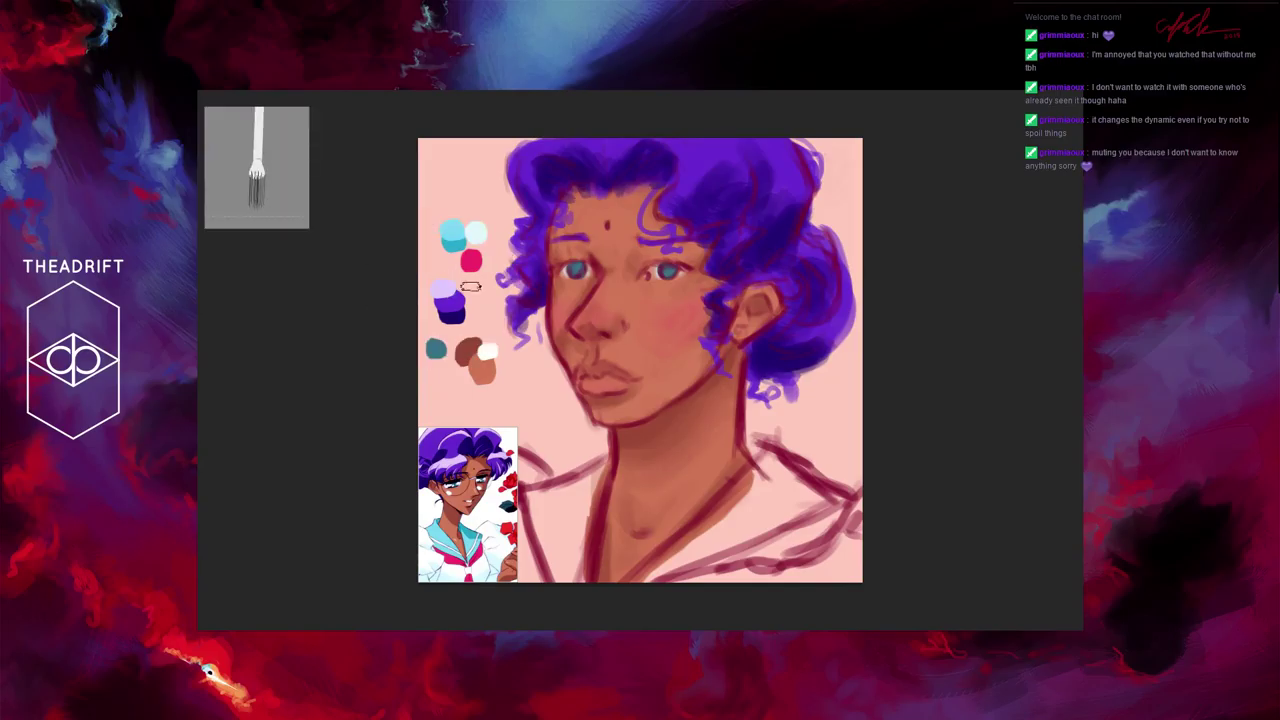
# Step: Paint pale lavender highlights on the bun, the crown and the front curls
pyautogui.moveTo(808, 235)
pyautogui.mouseDown()
pyautogui.moveTo(788, 274)
pyautogui.moveTo(796, 263)
pyautogui.moveTo(798, 290)
pyautogui.moveTo(798, 254)
pyautogui.moveTo(816, 272)
pyautogui.moveTo(773, 233)
pyautogui.moveTo(825, 270)
pyautogui.moveTo(812, 262)
pyautogui.moveTo(817, 276)
pyautogui.moveTo(792, 285)
pyautogui.moveTo(802, 300)
pyautogui.moveTo(782, 284)
pyautogui.moveTo(797, 304)
pyautogui.moveTo(808, 251)
pyautogui.mouseUp()
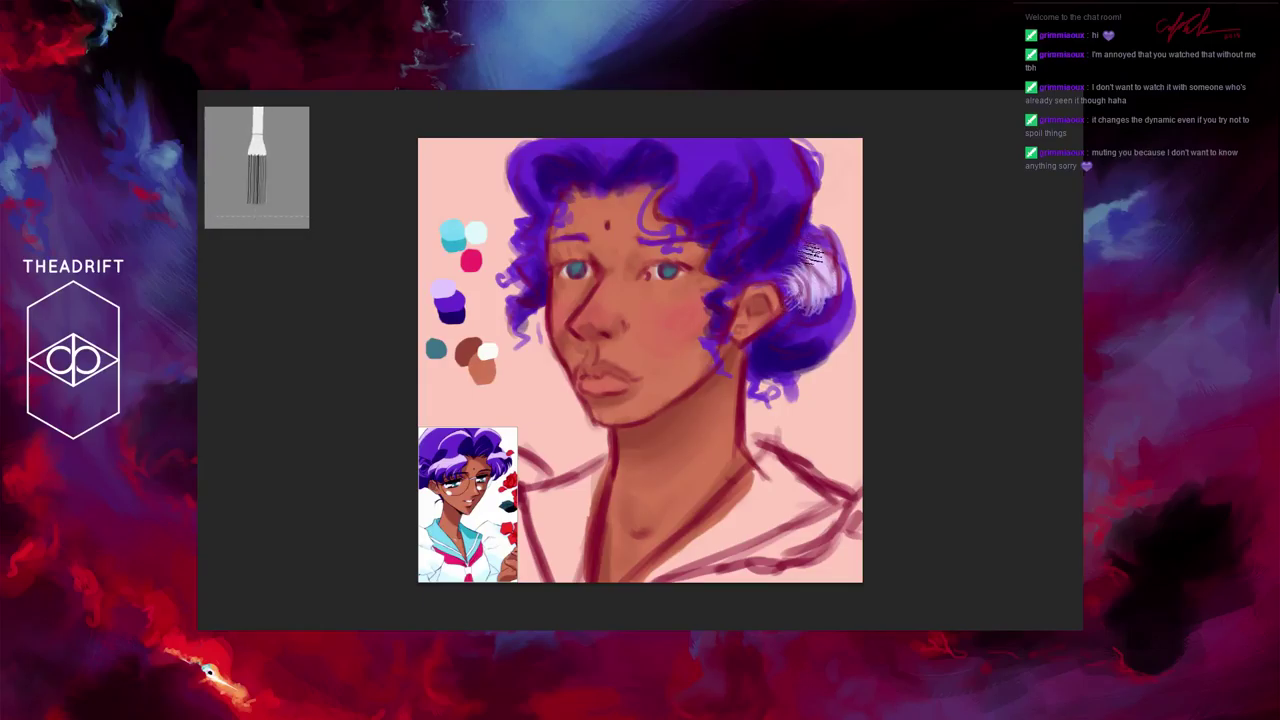
pyautogui.moveTo(790, 148)
pyautogui.mouseDown()
pyautogui.moveTo(798, 168)
pyautogui.moveTo(782, 175)
pyautogui.mouseUp()
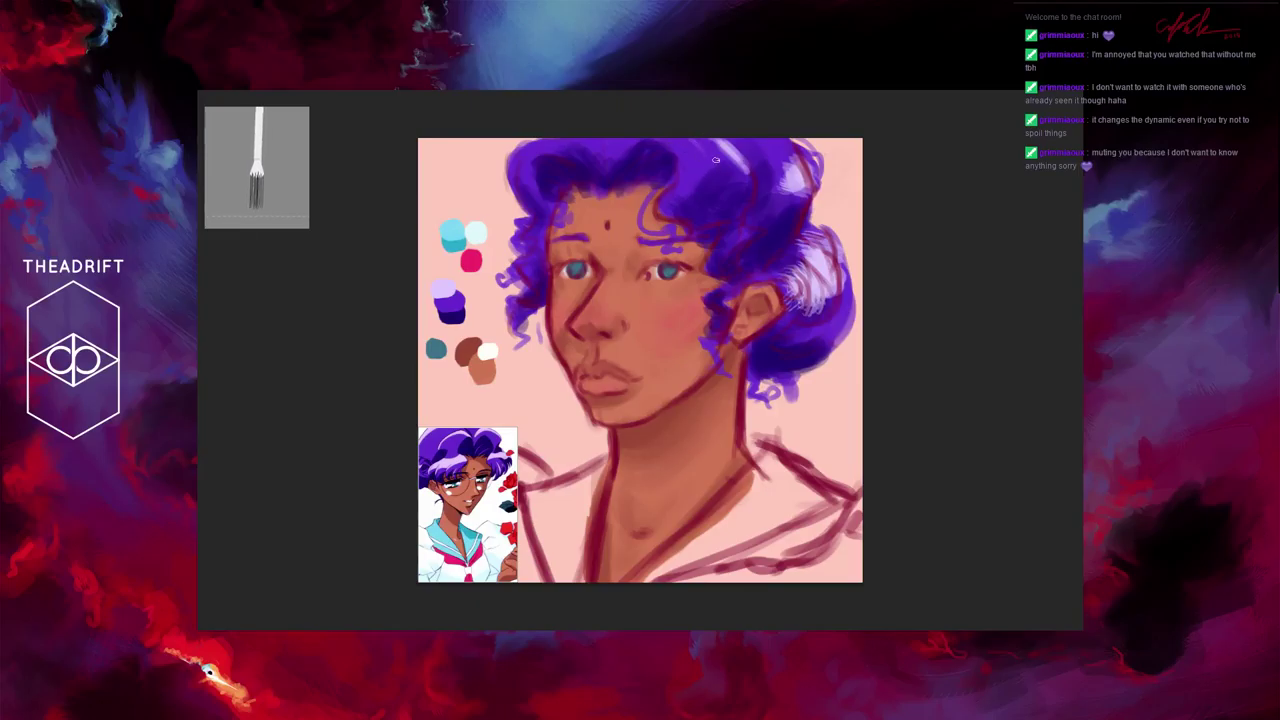
pyautogui.moveTo(732, 162); pyautogui.dragTo(714, 163)
pyautogui.moveTo(526, 156); pyautogui.dragTo(528, 148)
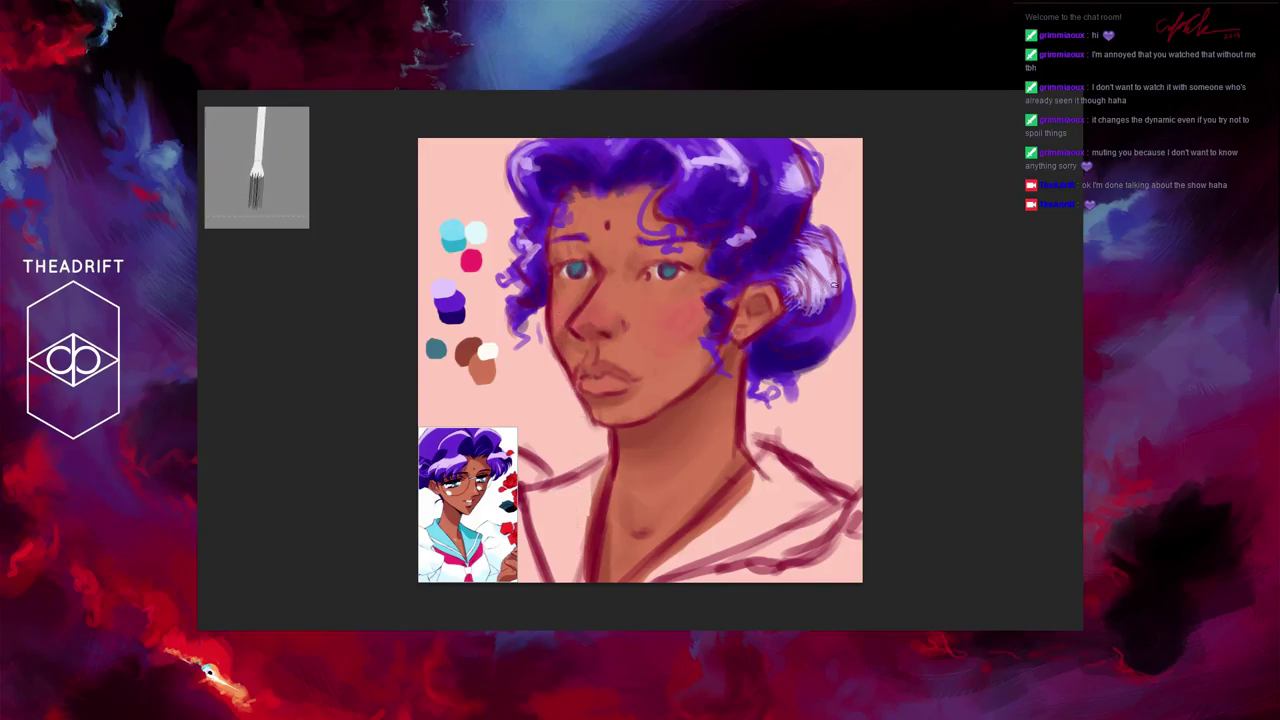
# Step: Blend the lavender highlights on the bun into soft streaks and sample the dark indigo swatch for touching up the hair
pyautogui.moveTo(838, 285); pyautogui.dragTo(786, 270)
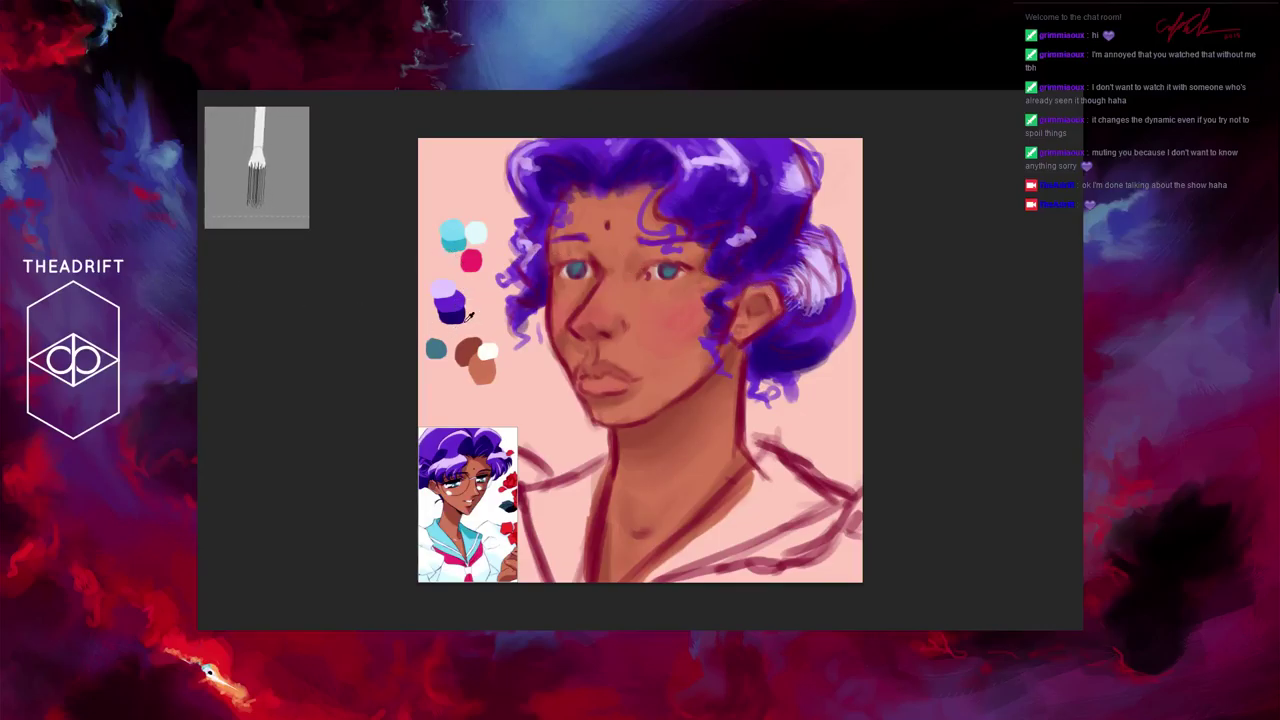
pyautogui.moveTo(788, 314)
pyautogui.mouseDown()
pyautogui.moveTo(816, 303)
pyautogui.moveTo(798, 325)
pyautogui.moveTo(819, 307)
pyautogui.moveTo(778, 324)
pyautogui.moveTo(812, 317)
pyautogui.moveTo(780, 359)
pyautogui.moveTo(820, 340)
pyautogui.moveTo(788, 348)
pyautogui.moveTo(780, 273)
pyautogui.moveTo(790, 290)
pyautogui.moveTo(767, 274)
pyautogui.moveTo(744, 282)
pyautogui.moveTo(785, 297)
pyautogui.mouseUp()
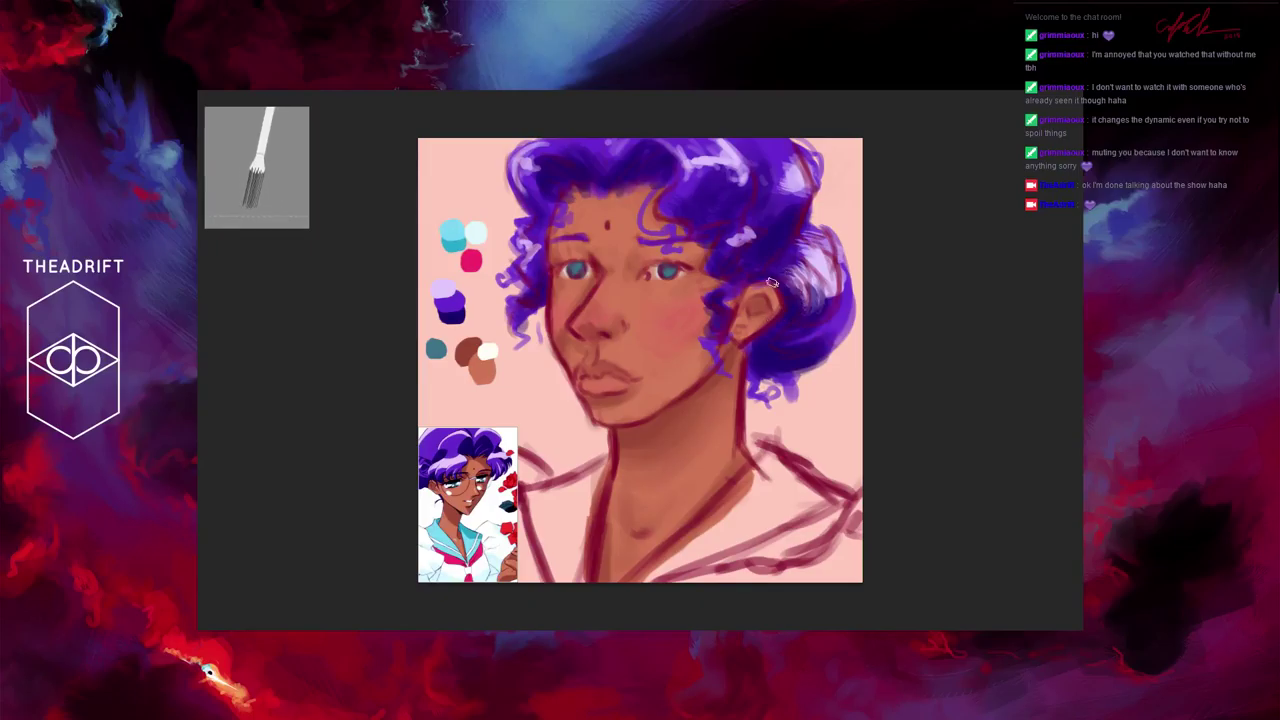
pyautogui.moveTo(777, 259)
pyautogui.mouseDown()
pyautogui.moveTo(796, 222)
pyautogui.moveTo(777, 250)
pyautogui.mouseUp()
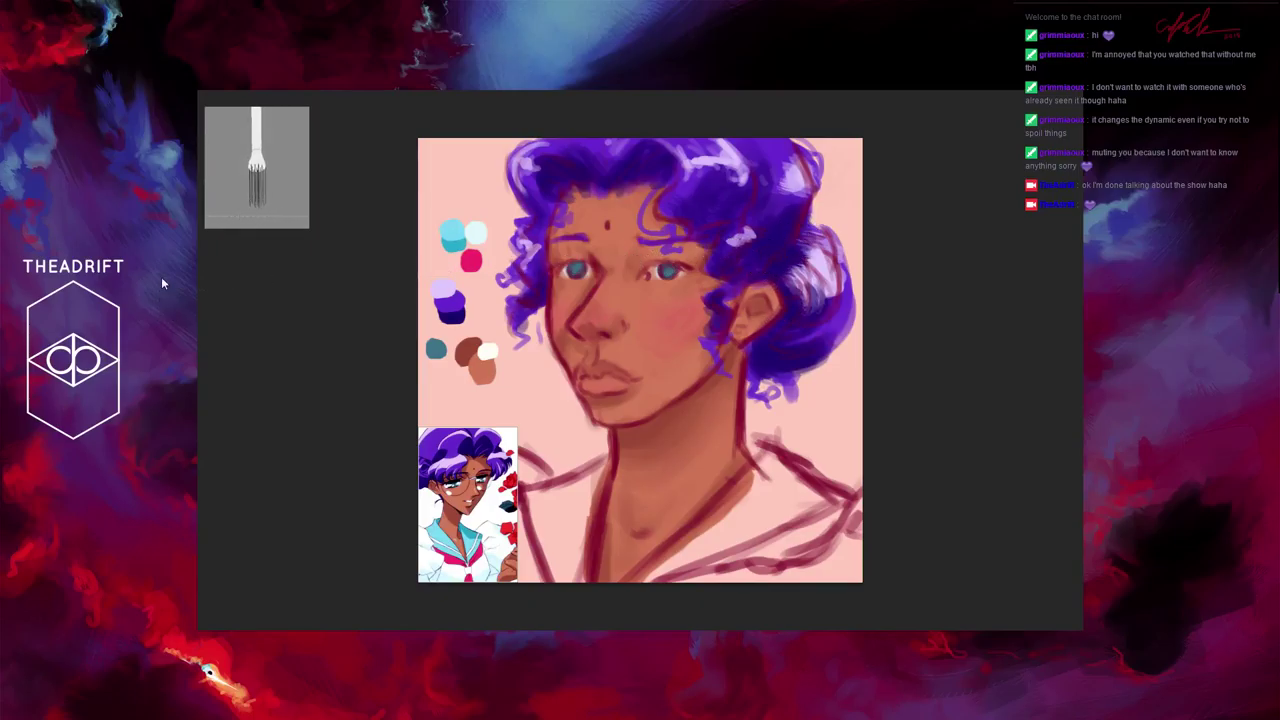
pyautogui.moveTo(798, 300)
pyautogui.mouseDown()
pyautogui.moveTo(801, 252)
pyautogui.moveTo(794, 265)
pyautogui.moveTo(826, 298)
pyautogui.moveTo(786, 270)
pyautogui.moveTo(821, 290)
pyautogui.moveTo(799, 256)
pyautogui.moveTo(806, 292)
pyautogui.moveTo(814, 300)
pyautogui.moveTo(833, 267)
pyautogui.moveTo(834, 287)
pyautogui.moveTo(809, 287)
pyautogui.moveTo(768, 323)
pyautogui.moveTo(780, 338)
pyautogui.moveTo(807, 334)
pyautogui.moveTo(779, 350)
pyautogui.moveTo(835, 304)
pyautogui.moveTo(832, 323)
pyautogui.moveTo(831, 294)
pyautogui.moveTo(817, 316)
pyautogui.moveTo(770, 345)
pyautogui.mouseUp()
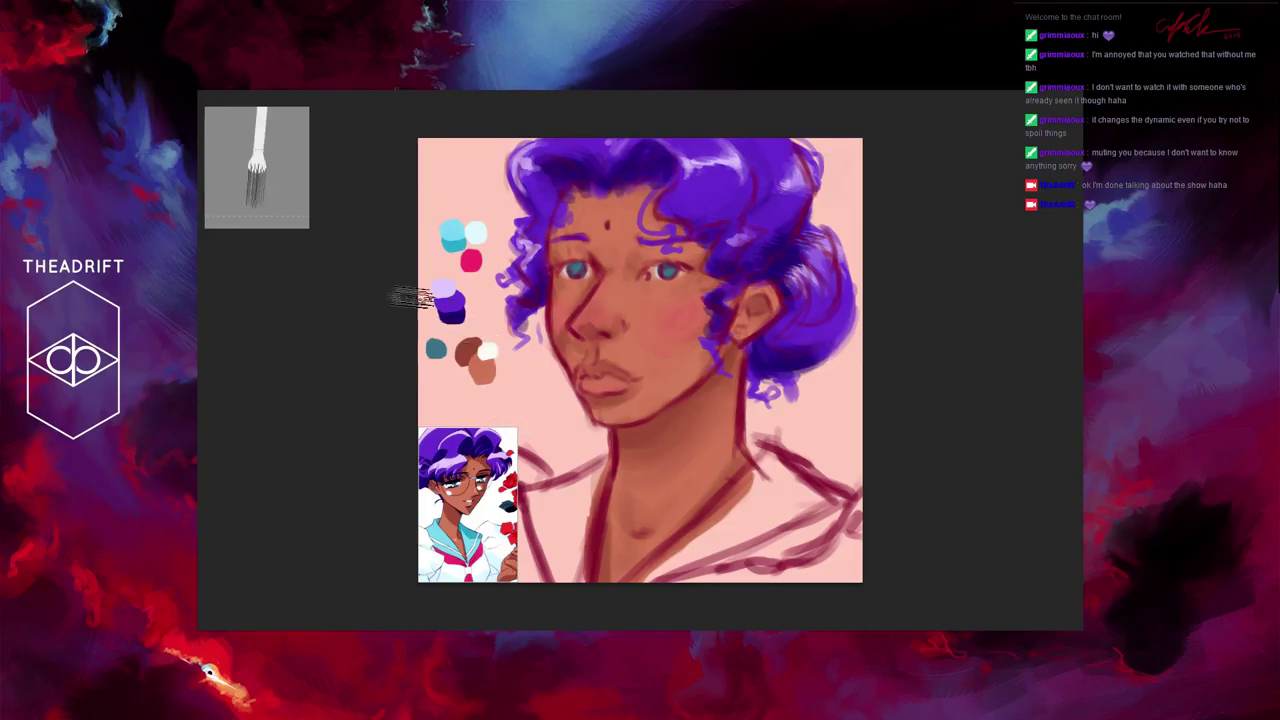
pyautogui.keyDown('alt'); pyautogui.click(458, 318); pyautogui.keyUp('alt')
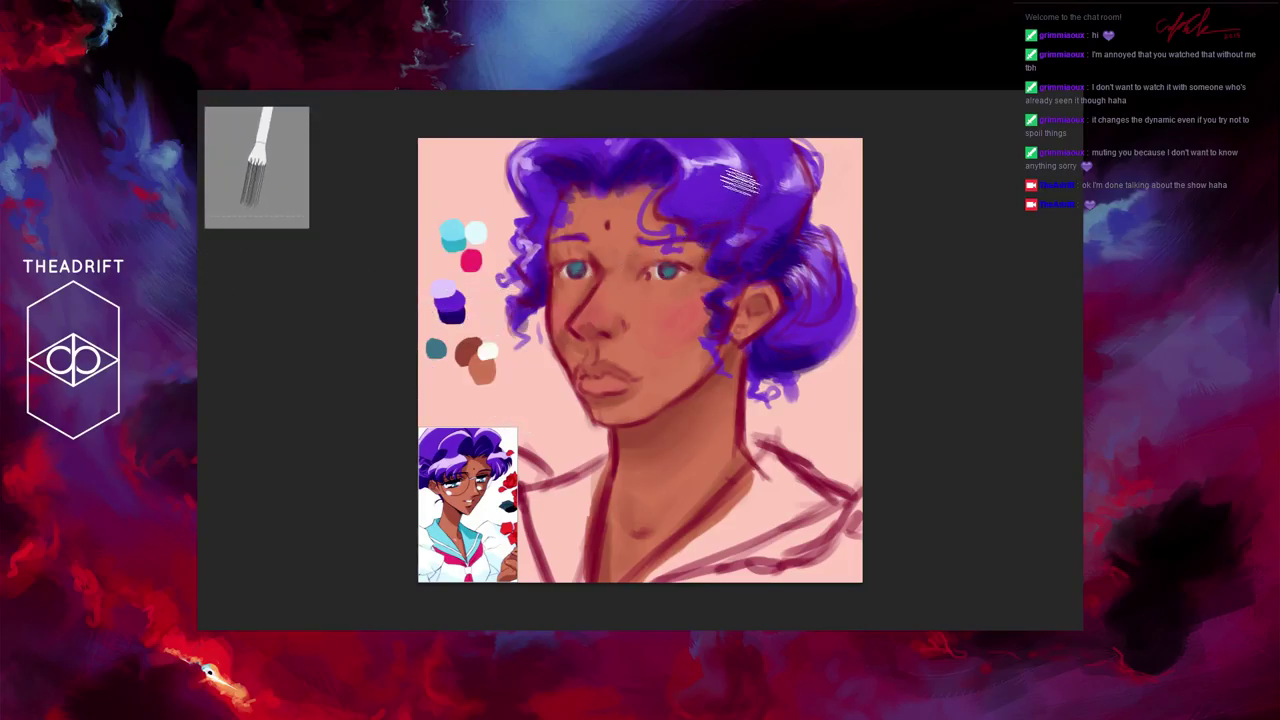
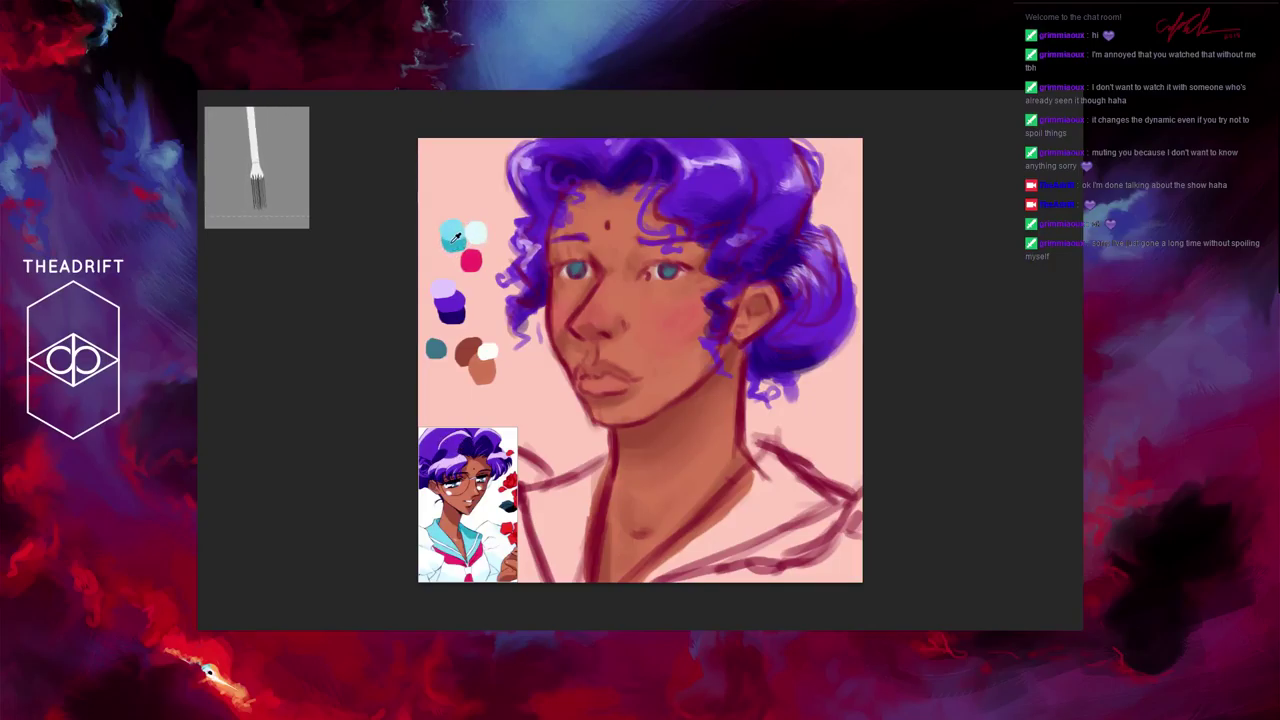
# Step: Fill both sides of the sailor collar with the light cyan swatch colour, including the strips behind the neck
pyautogui.keyDown('alt'); pyautogui.click(451, 239); pyautogui.keyUp('alt')
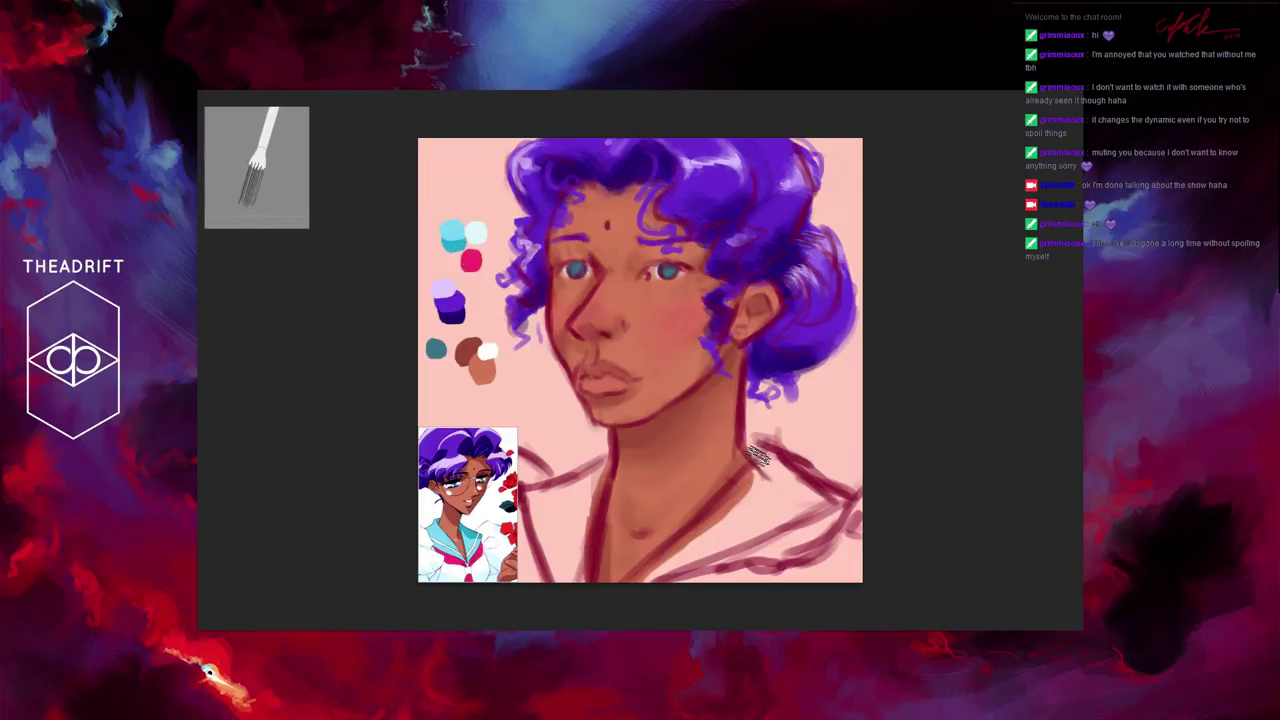
pyautogui.moveTo(760, 460); pyautogui.dragTo(650, 570)
pyautogui.moveTo(744, 482); pyautogui.dragTo(645, 580)
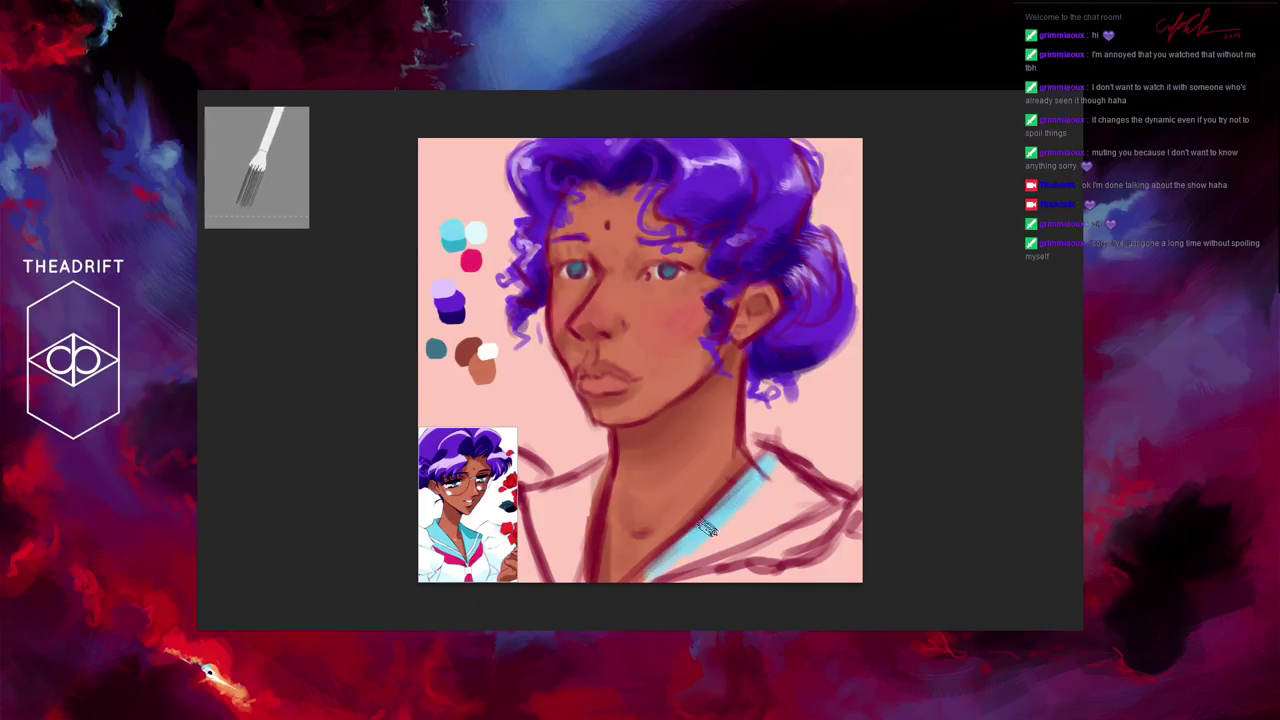
pyautogui.moveTo(768, 470)
pyautogui.mouseDown()
pyautogui.moveTo(697, 542)
pyautogui.moveTo(770, 465)
pyautogui.moveTo(778, 485)
pyautogui.moveTo(777, 468)
pyautogui.moveTo(803, 490)
pyautogui.moveTo(687, 552)
pyautogui.moveTo(786, 489)
pyautogui.moveTo(809, 496)
pyautogui.moveTo(765, 450)
pyautogui.moveTo(809, 467)
pyautogui.moveTo(820, 487)
pyautogui.moveTo(775, 446)
pyautogui.moveTo(830, 480)
pyautogui.moveTo(762, 518)
pyautogui.moveTo(833, 480)
pyautogui.moveTo(805, 505)
pyautogui.moveTo(782, 502)
pyautogui.moveTo(811, 480)
pyautogui.mouseUp()
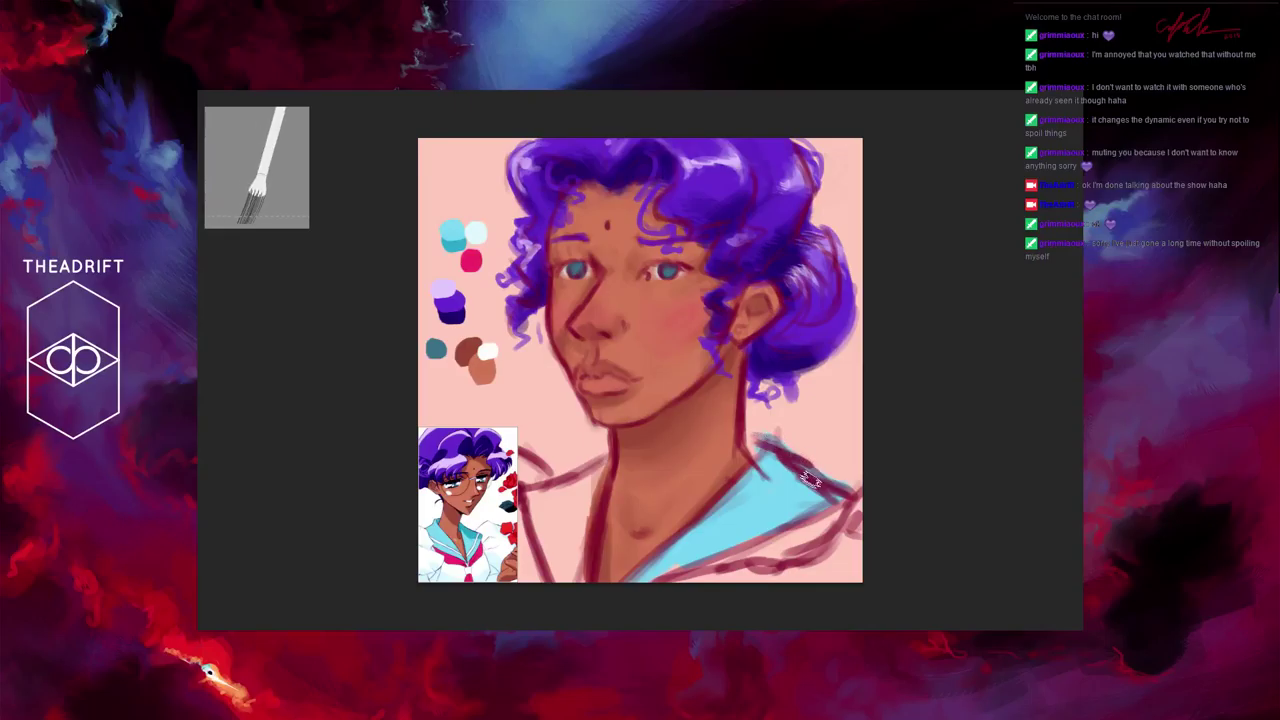
pyautogui.click(1137, 463)
pyautogui.moveTo(747, 451)
pyautogui.mouseDown()
pyautogui.moveTo(765, 433)
pyautogui.moveTo(745, 435)
pyautogui.mouseUp()
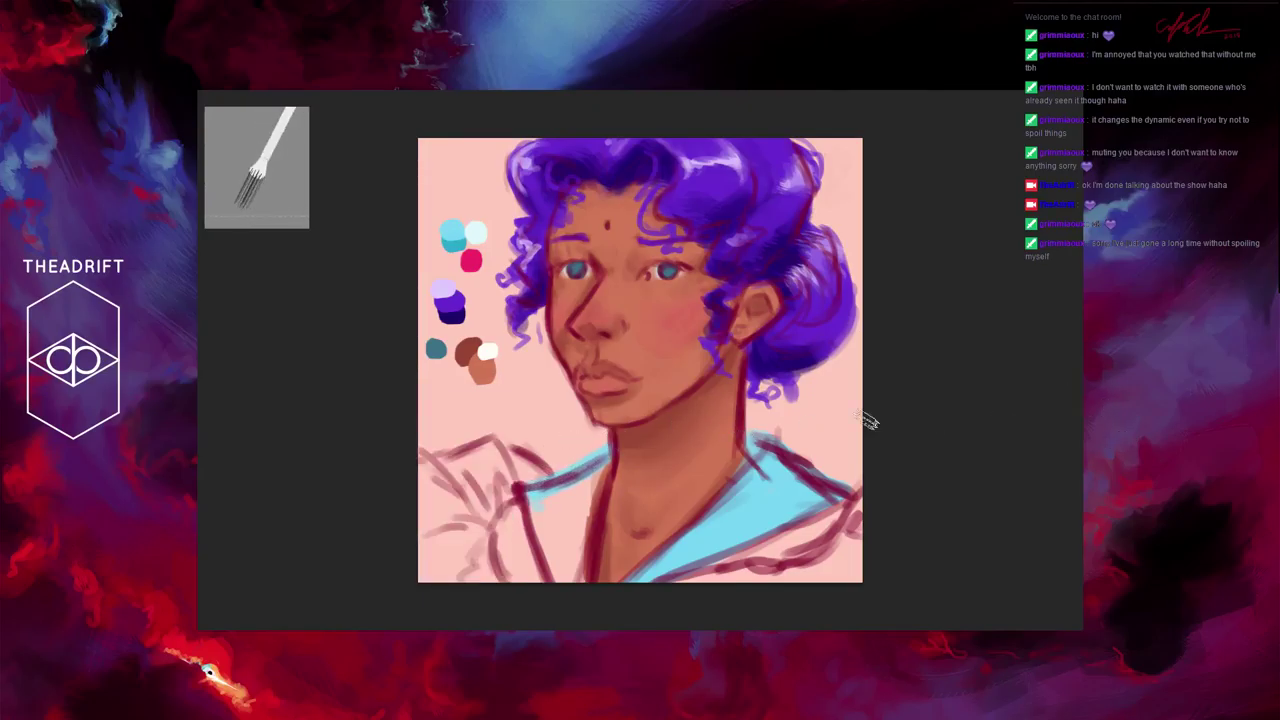
pyautogui.moveTo(520, 488)
pyautogui.mouseDown()
pyautogui.moveTo(549, 548)
pyautogui.moveTo(582, 477)
pyautogui.moveTo(588, 505)
pyautogui.moveTo(592, 476)
pyautogui.moveTo(582, 552)
pyautogui.moveTo(580, 490)
pyautogui.moveTo(555, 566)
pyautogui.moveTo(542, 512)
pyautogui.moveTo(568, 556)
pyautogui.moveTo(548, 530)
pyautogui.mouseUp()
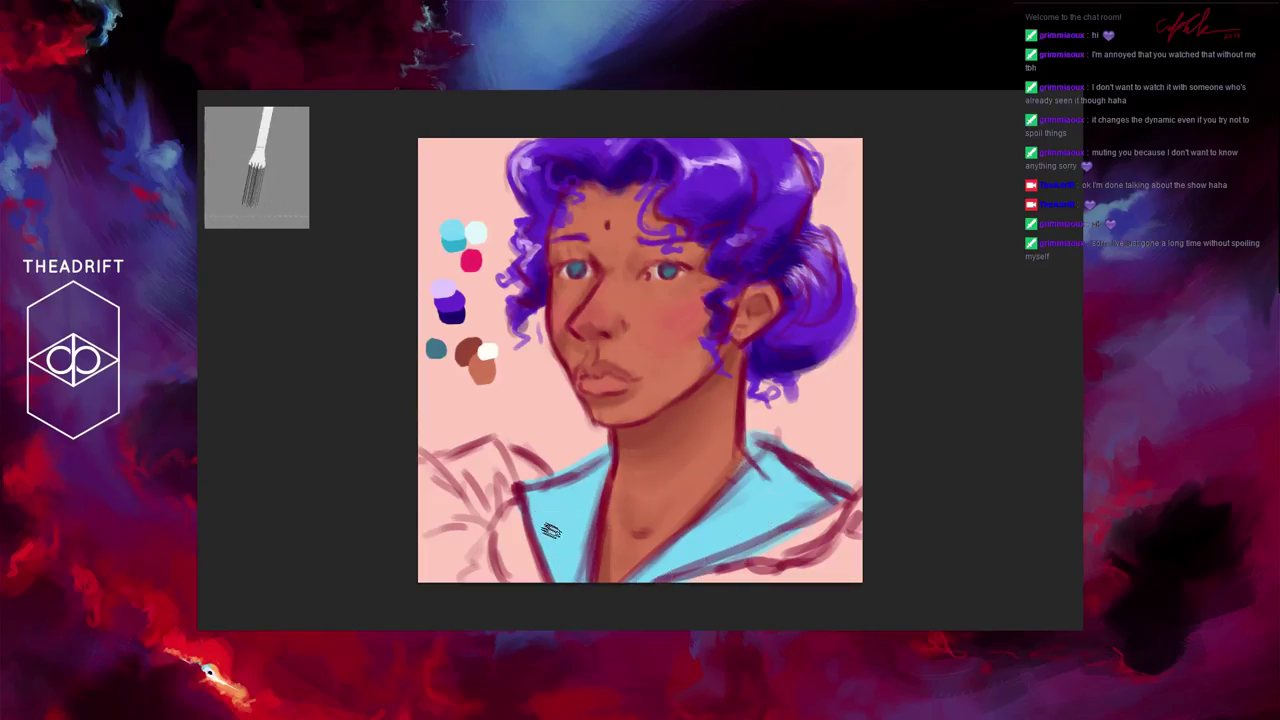
# Step: Shade the sailor collar with darker turquoise and define the outer edge of its far flap
pyautogui.click(1132, 443)
pyautogui.click(1132, 441)
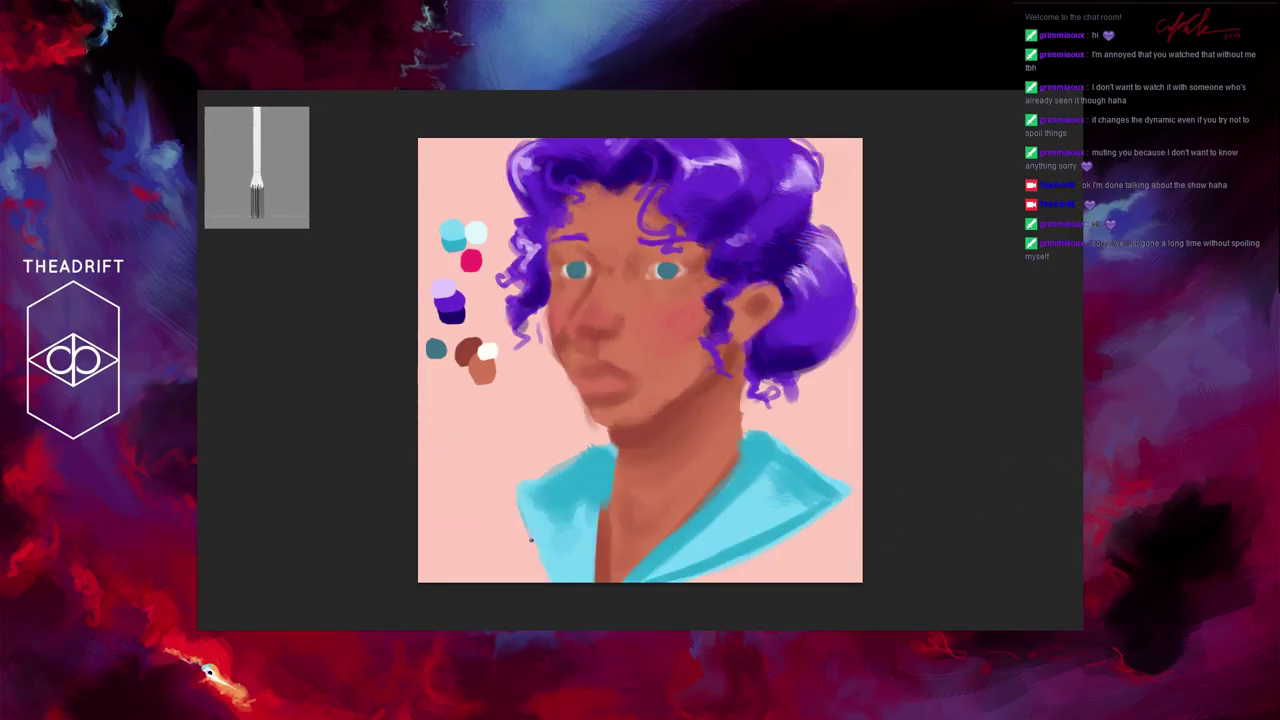
pyautogui.moveTo(522, 512); pyautogui.dragTo(541, 567)
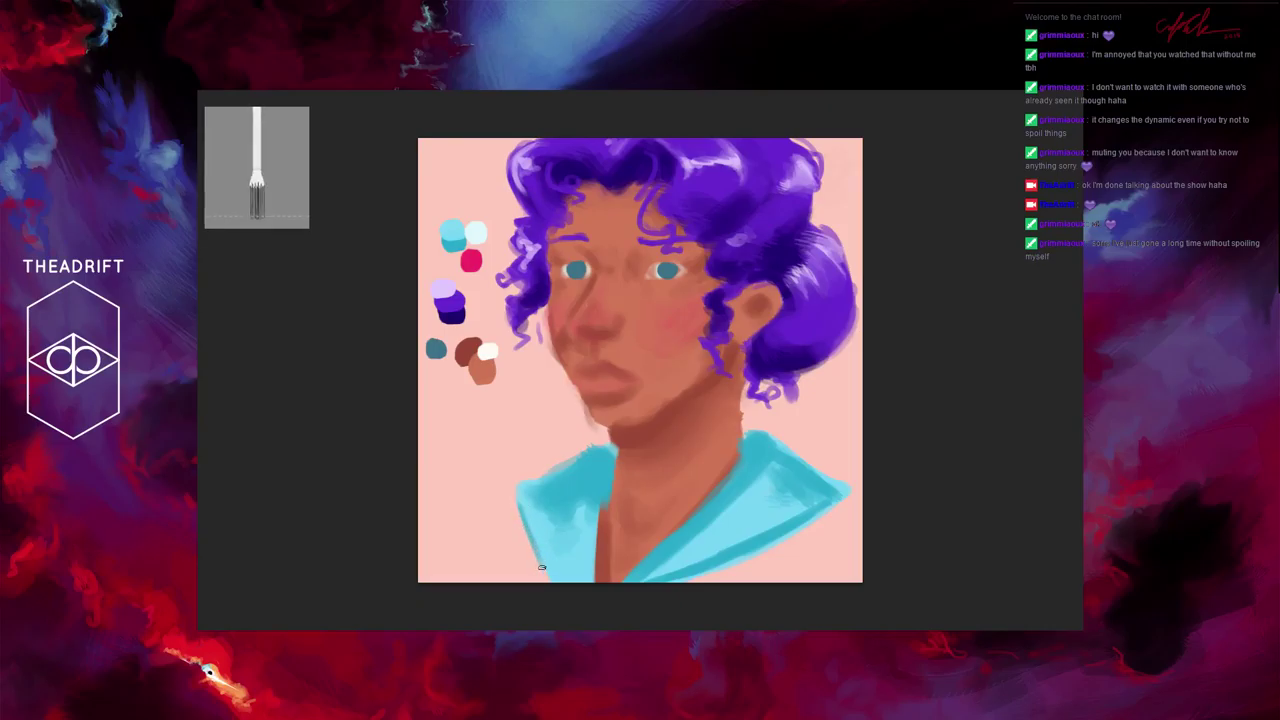
pyautogui.moveTo(523, 514)
pyautogui.mouseDown()
pyautogui.moveTo(556, 573)
pyautogui.moveTo(515, 479)
pyautogui.moveTo(556, 580)
pyautogui.mouseUp()
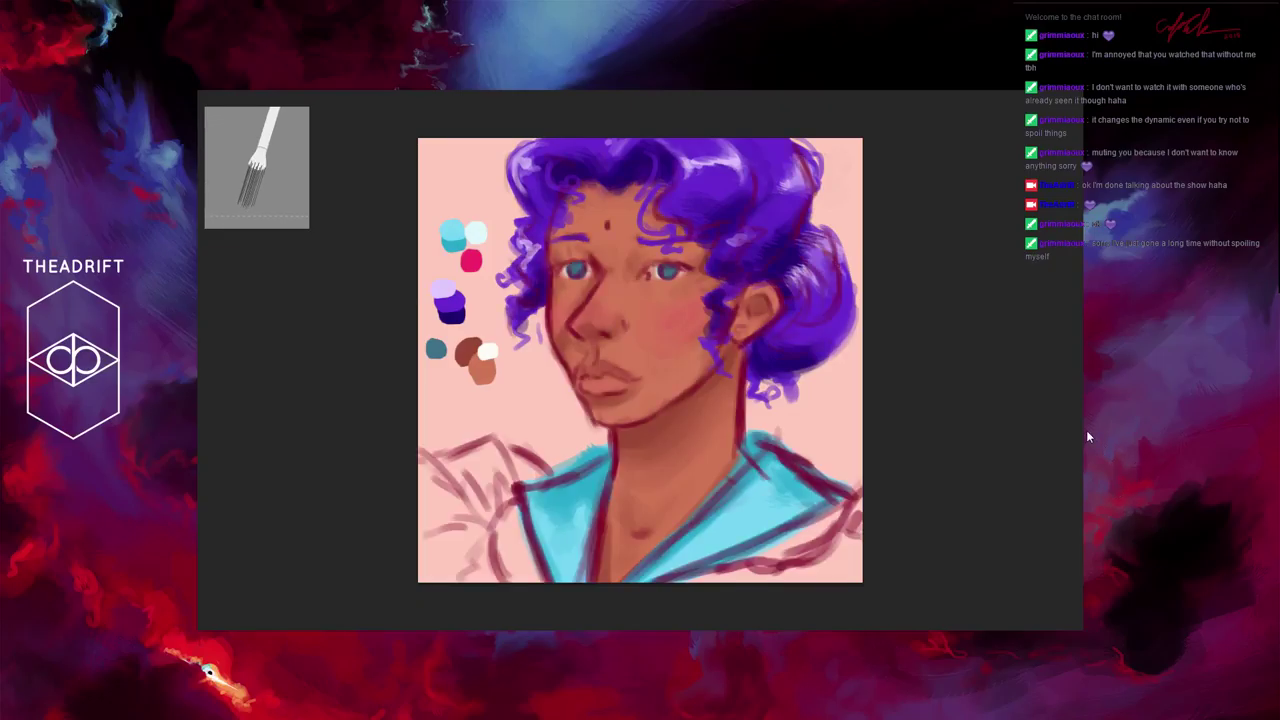
# Step: Paint the magenta scarf area beneath both collar flaps, following the sketched folds
pyautogui.click(1133, 437)
pyautogui.moveTo(822, 517)
pyautogui.mouseDown()
pyautogui.moveTo(805, 540)
pyautogui.moveTo(835, 510)
pyautogui.moveTo(693, 583)
pyautogui.mouseUp()
pyautogui.moveTo(803, 543)
pyautogui.mouseDown()
pyautogui.moveTo(671, 591)
pyautogui.moveTo(796, 570)
pyautogui.moveTo(825, 528)
pyautogui.moveTo(757, 568)
pyautogui.mouseUp()
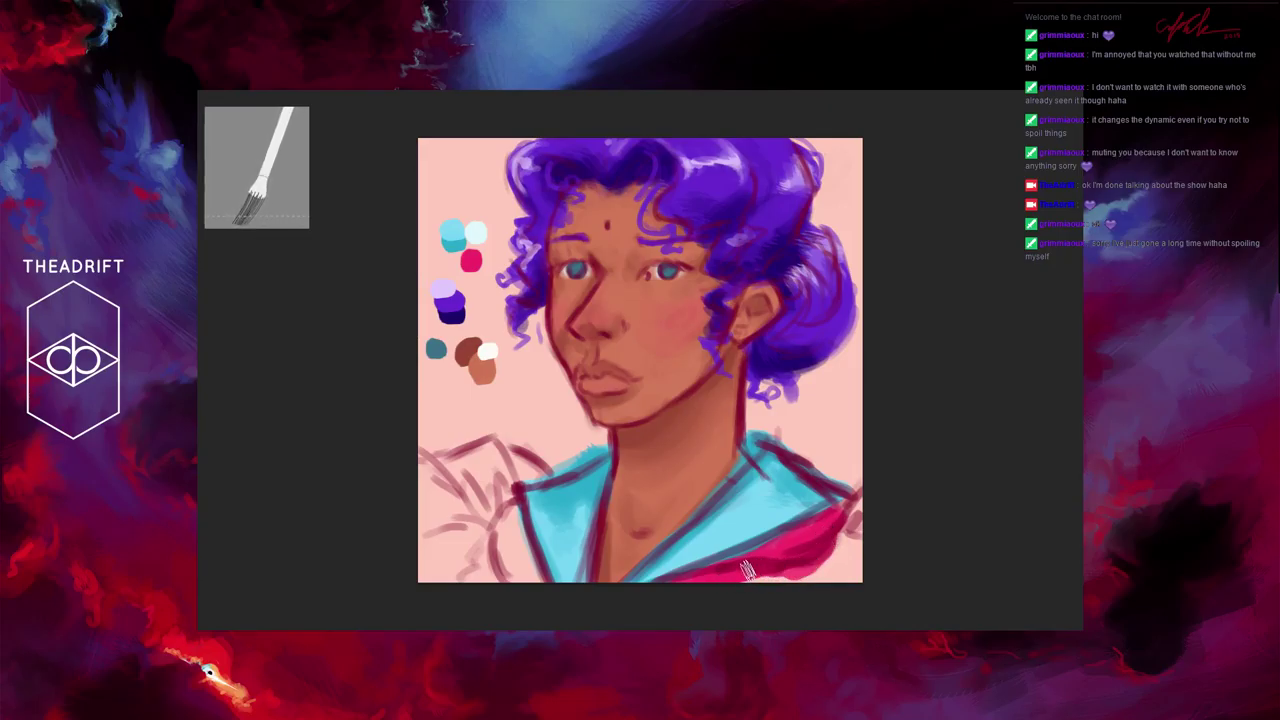
pyautogui.moveTo(510, 497)
pyautogui.mouseDown()
pyautogui.moveTo(502, 570)
pyautogui.moveTo(520, 575)
pyautogui.moveTo(530, 570)
pyautogui.moveTo(507, 505)
pyautogui.moveTo(513, 523)
pyautogui.mouseUp()
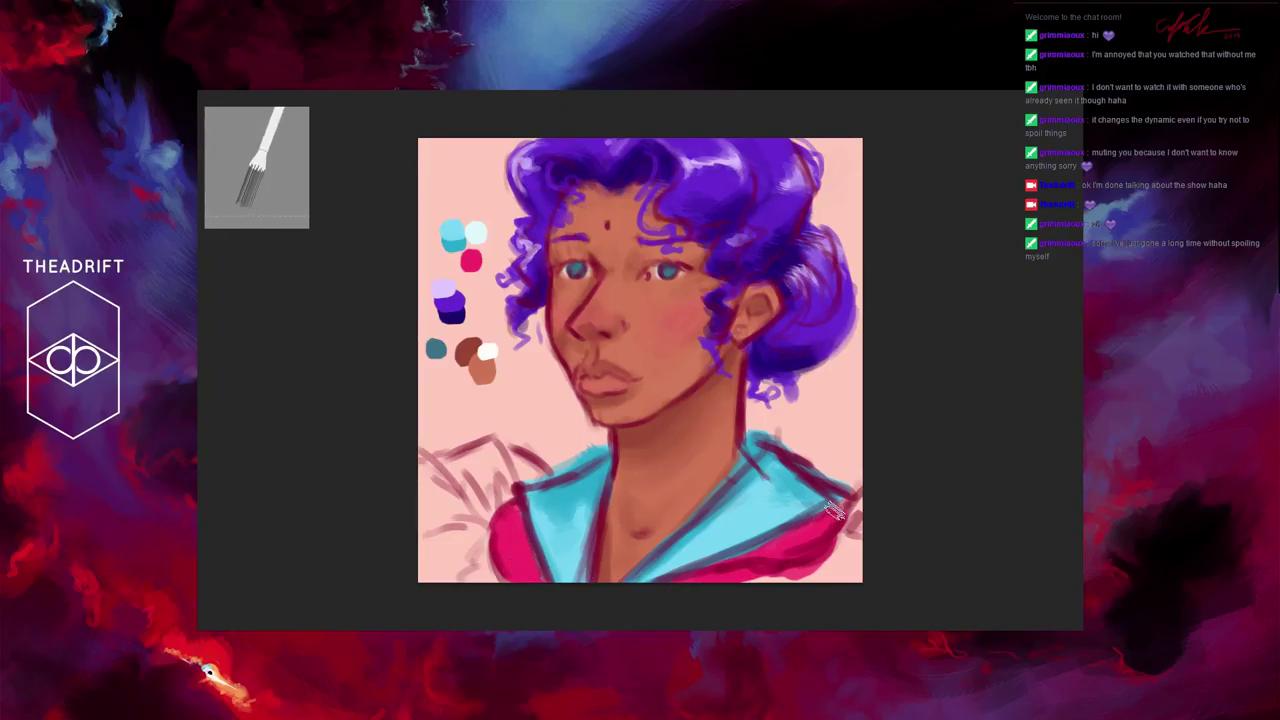
pyautogui.moveTo(776, 547); pyautogui.dragTo(712, 568)
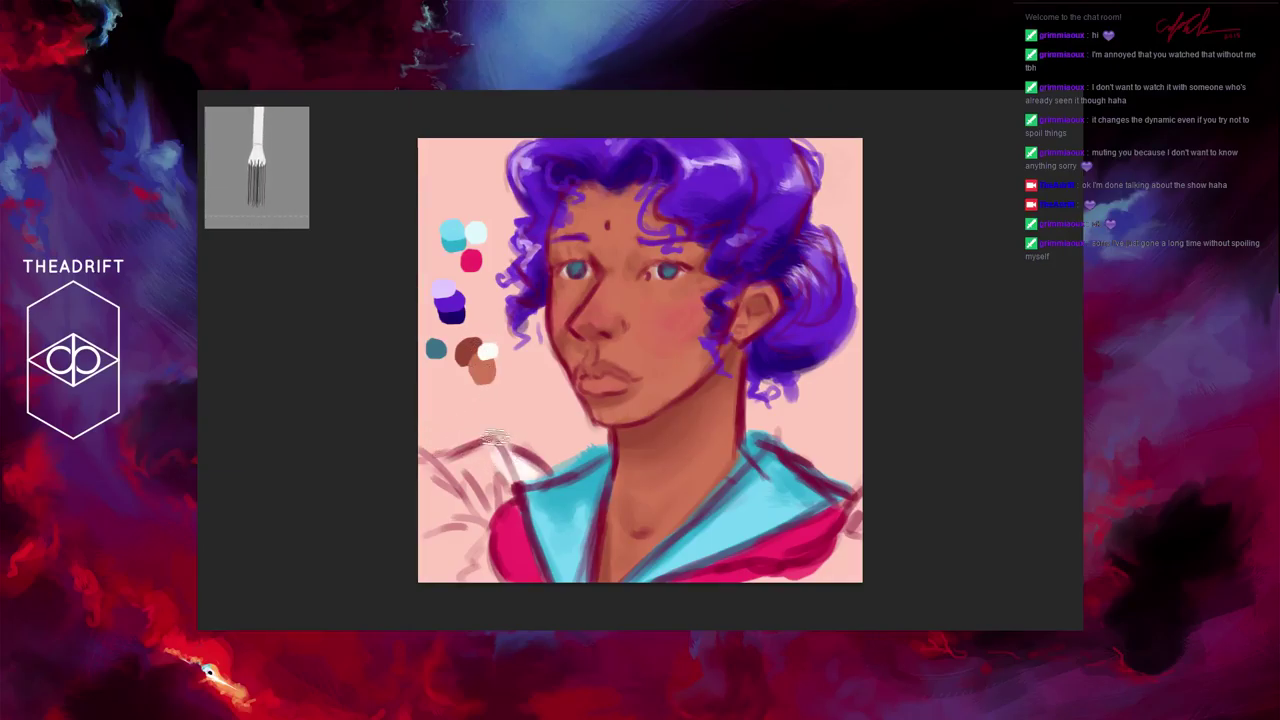
# Step: Paint the puffed sleeves and blouse white on both shoulders, with pale cyan tints in the folds
pyautogui.moveTo(480, 466)
pyautogui.mouseDown()
pyautogui.moveTo(475, 502)
pyautogui.moveTo(444, 464)
pyautogui.moveTo(455, 450)
pyautogui.moveTo(462, 496)
pyautogui.moveTo(415, 467)
pyautogui.moveTo(409, 517)
pyautogui.moveTo(466, 519)
pyautogui.moveTo(444, 546)
pyautogui.moveTo(467, 565)
pyautogui.moveTo(470, 529)
pyautogui.moveTo(448, 566)
pyautogui.moveTo(469, 528)
pyautogui.moveTo(442, 558)
pyautogui.moveTo(459, 537)
pyautogui.moveTo(414, 497)
pyautogui.moveTo(462, 528)
pyautogui.mouseUp()
pyautogui.moveTo(858, 506)
pyautogui.mouseDown()
pyautogui.moveTo(827, 533)
pyautogui.moveTo(847, 519)
pyautogui.moveTo(840, 546)
pyautogui.moveTo(765, 587)
pyautogui.moveTo(857, 563)
pyautogui.moveTo(849, 519)
pyautogui.moveTo(877, 490)
pyautogui.moveTo(848, 512)
pyautogui.moveTo(876, 464)
pyautogui.moveTo(844, 547)
pyautogui.moveTo(844, 496)
pyautogui.moveTo(830, 550)
pyautogui.moveTo(762, 590)
pyautogui.moveTo(764, 566)
pyautogui.moveTo(740, 590)
pyautogui.moveTo(795, 580)
pyautogui.mouseUp()
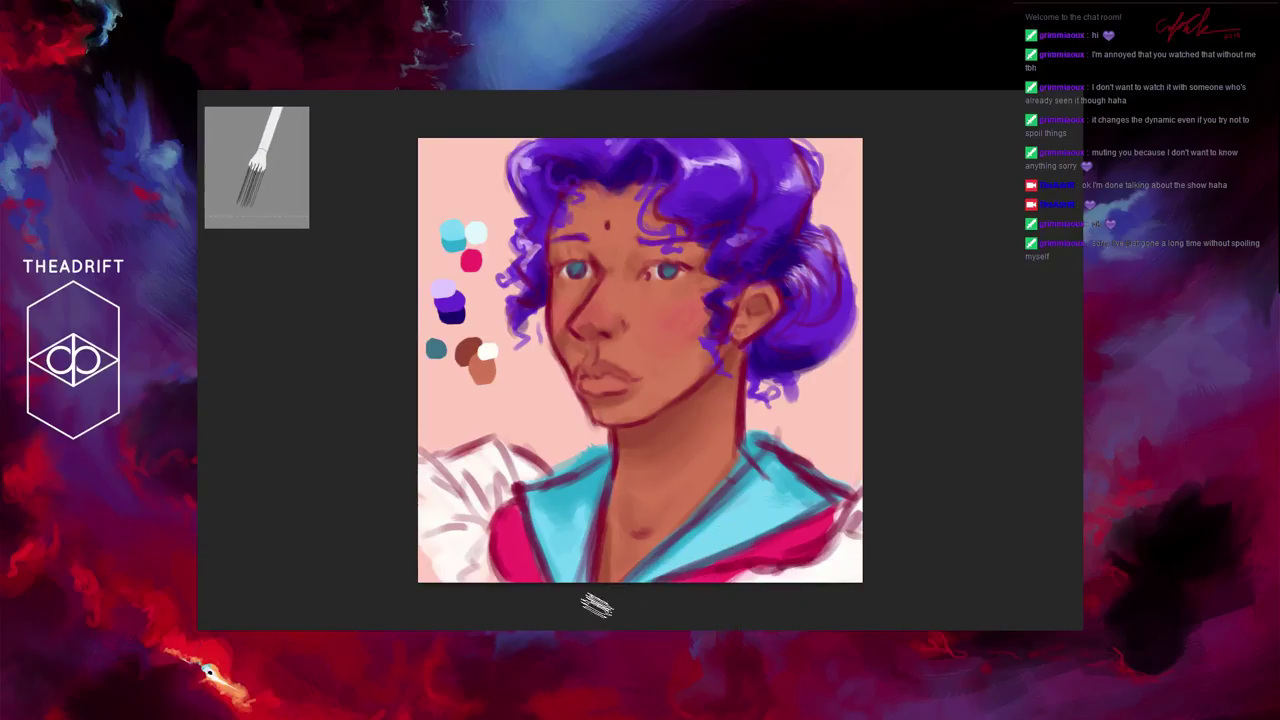
pyautogui.moveTo(816, 512)
pyautogui.mouseDown()
pyautogui.moveTo(712, 573)
pyautogui.moveTo(804, 563)
pyautogui.moveTo(772, 563)
pyautogui.moveTo(831, 513)
pyautogui.moveTo(780, 558)
pyautogui.mouseUp()
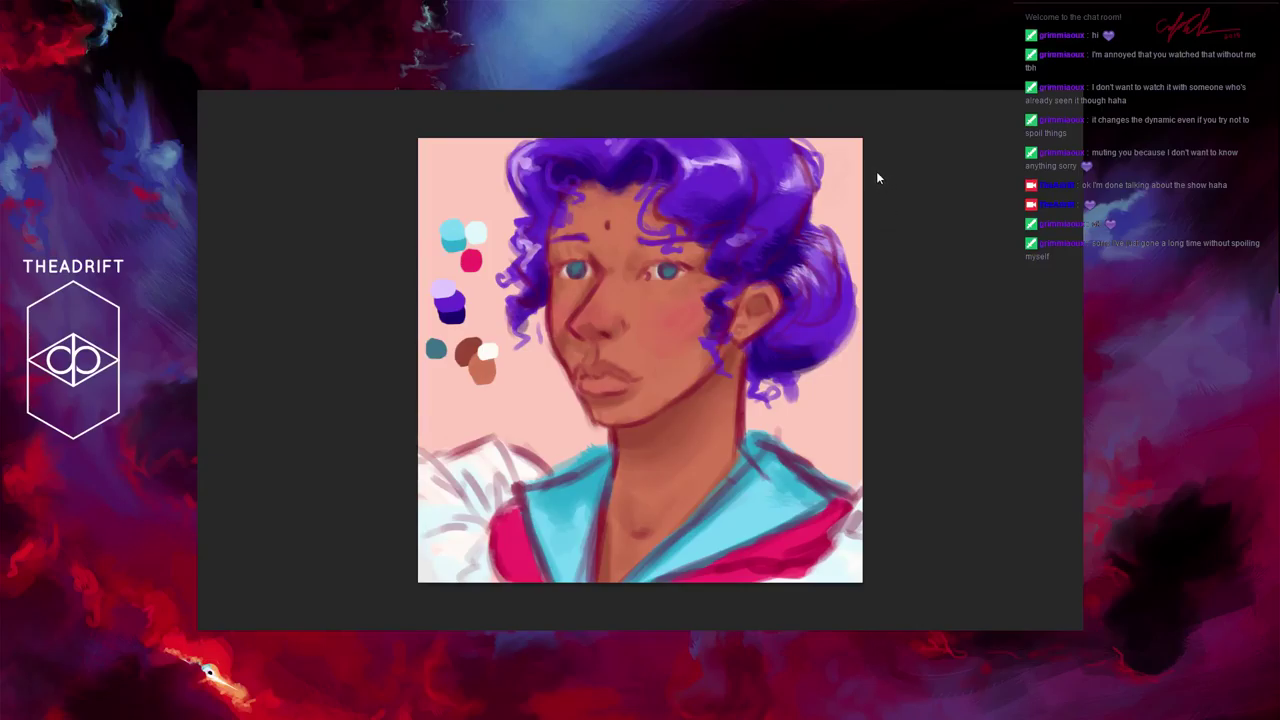
# Step: Redraw the sketch lines of the nose in dark red, refining the bridge, tip and nostril
pyautogui.click(957, 92)
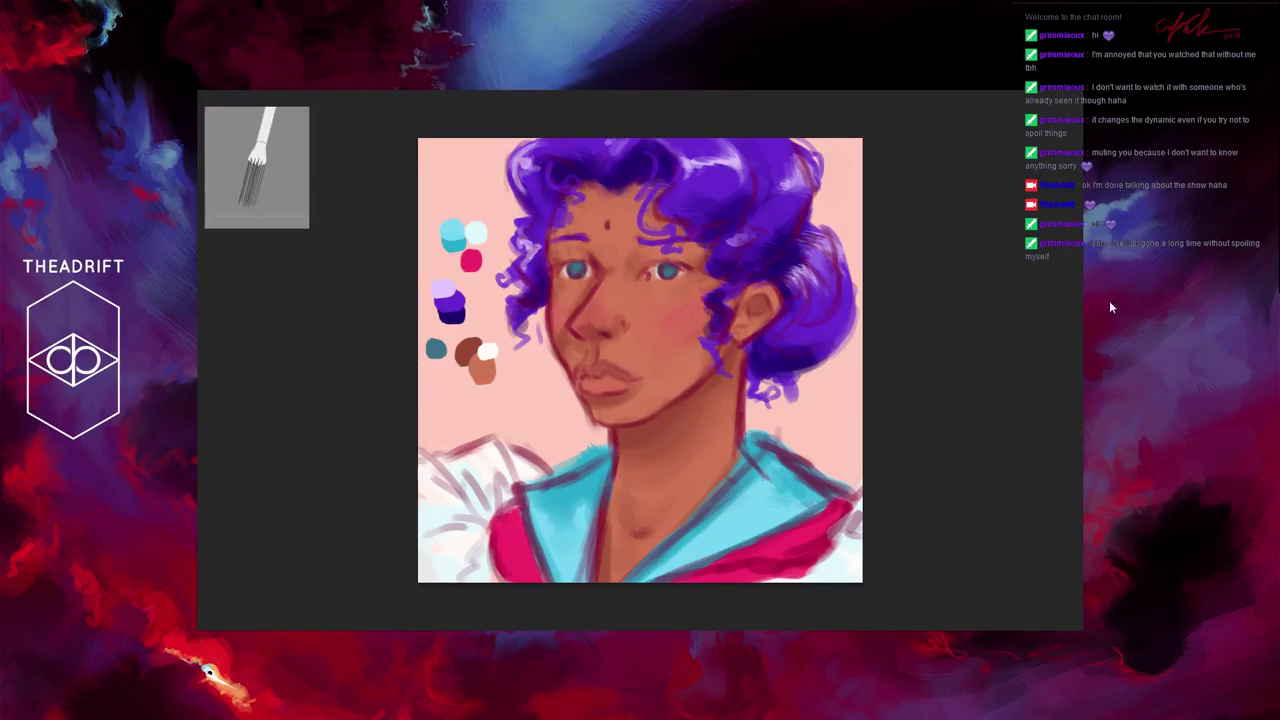
pyautogui.hotkey('ctrl', '+')
pyautogui.hotkey('ctrl', '+')
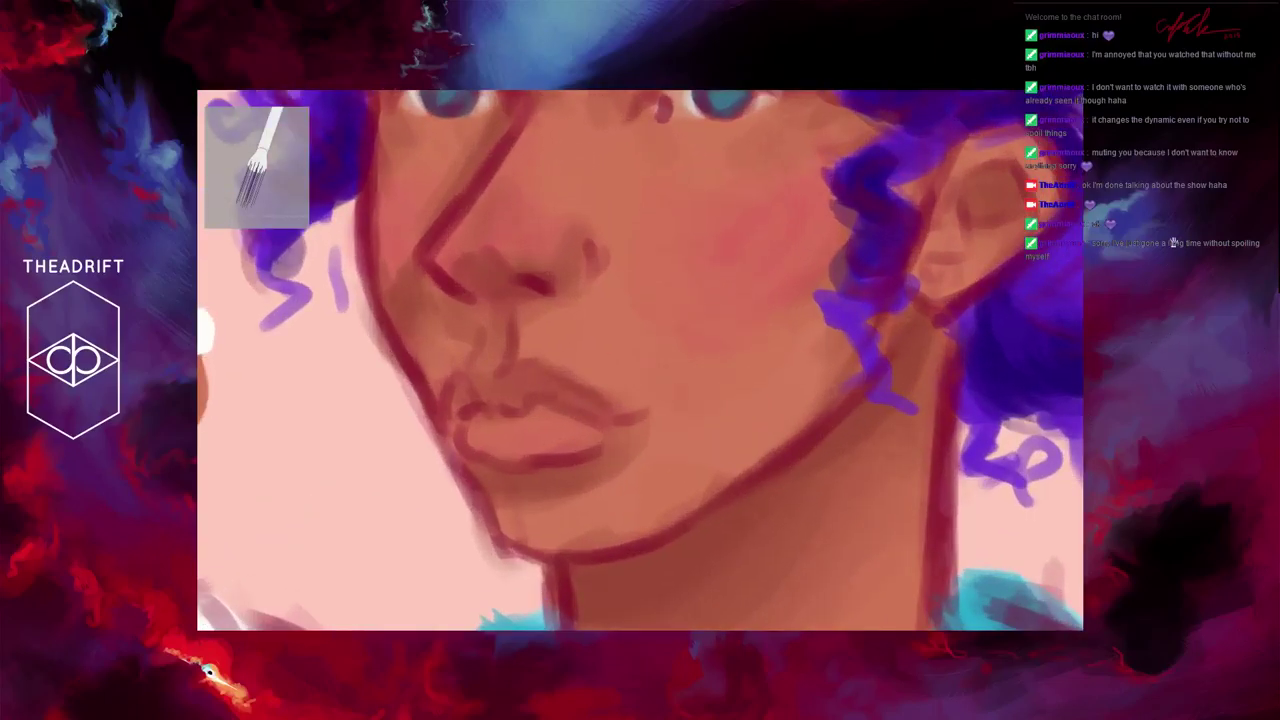
pyautogui.moveTo(1173, 242); pyautogui.dragTo(1163, 192)
pyautogui.hotkey('ctrl', '-')
pyautogui.hotkey('ctrl', '-')
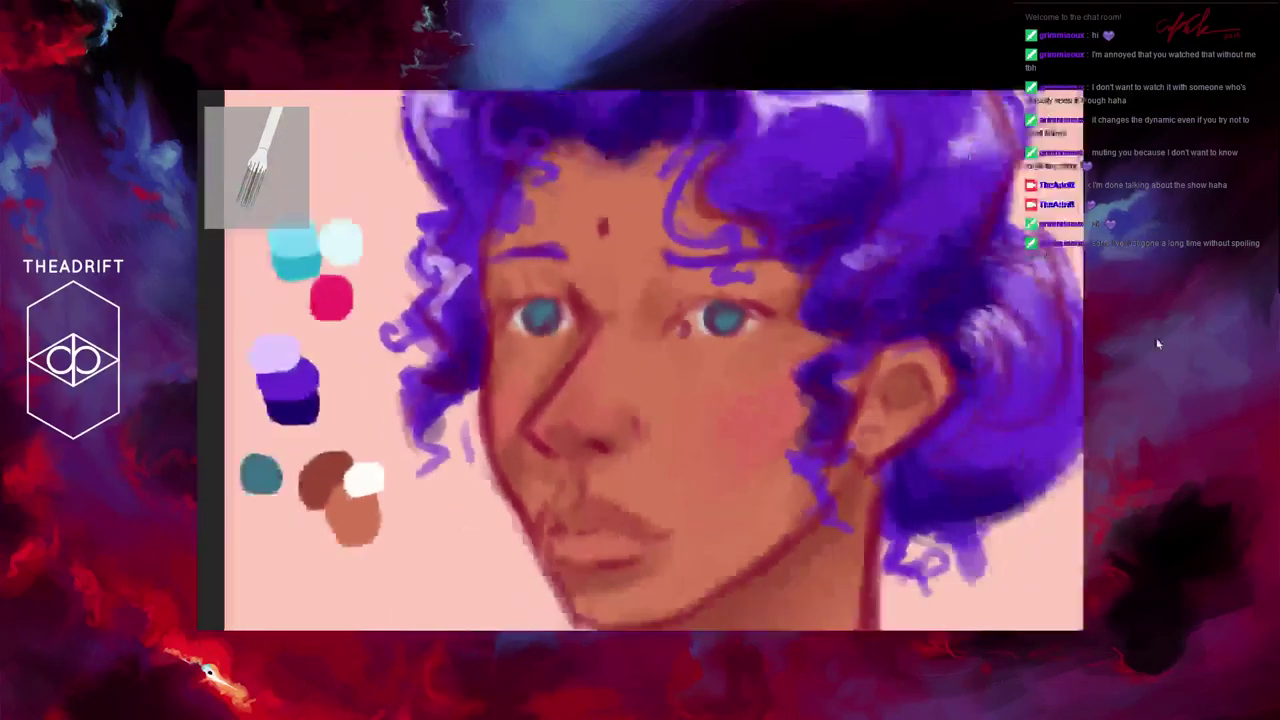
pyautogui.hotkey('ctrl', 'z')
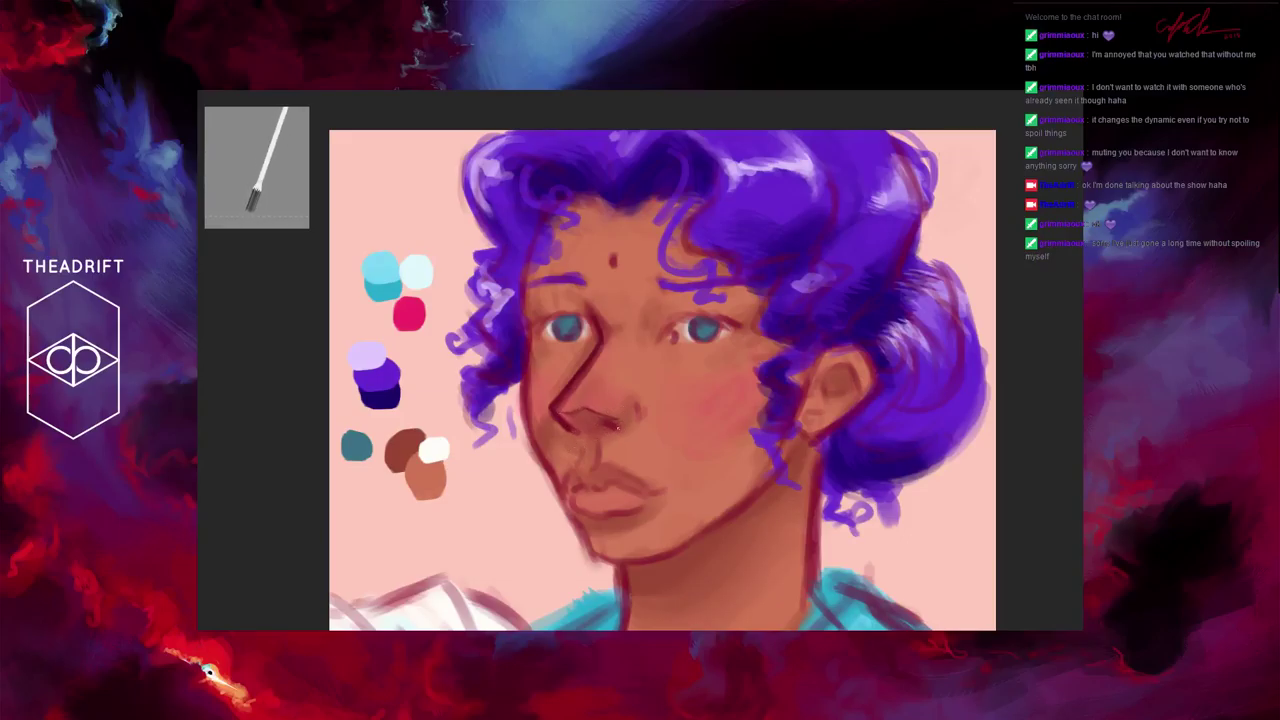
pyautogui.moveTo(615, 430); pyautogui.dragTo(577, 447)
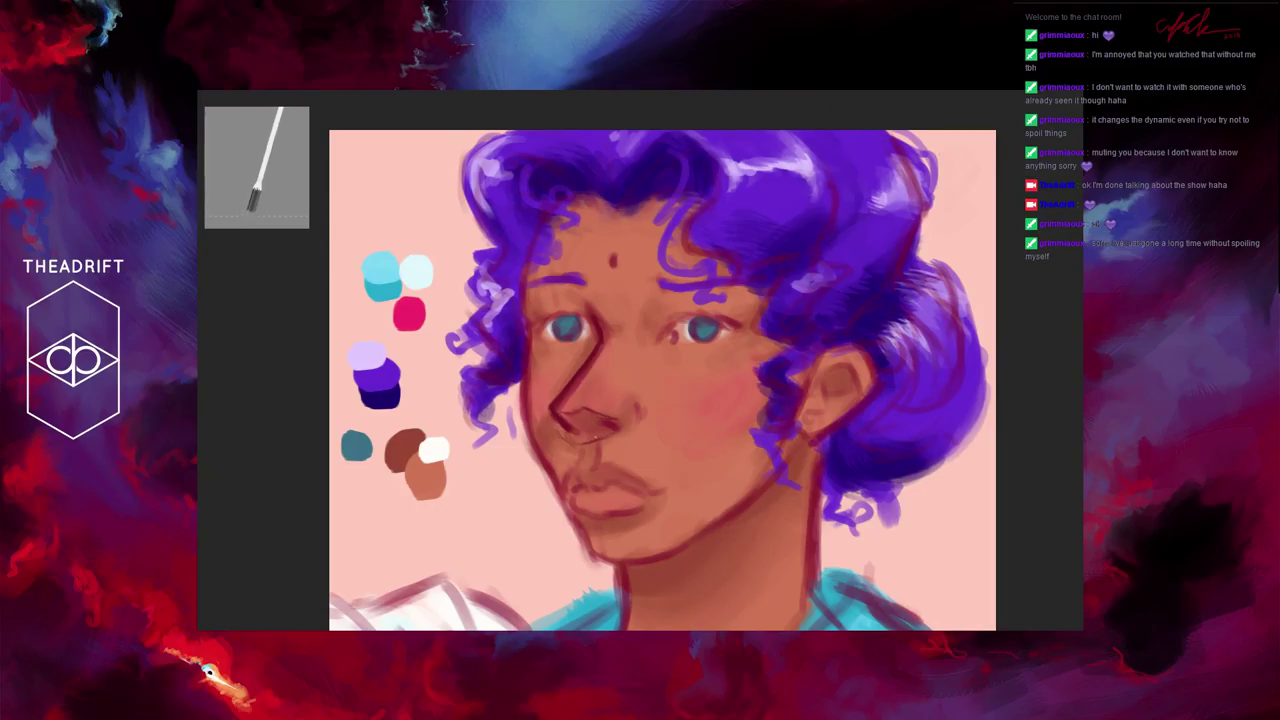
pyautogui.click(612, 428)
pyautogui.click(556, 428)
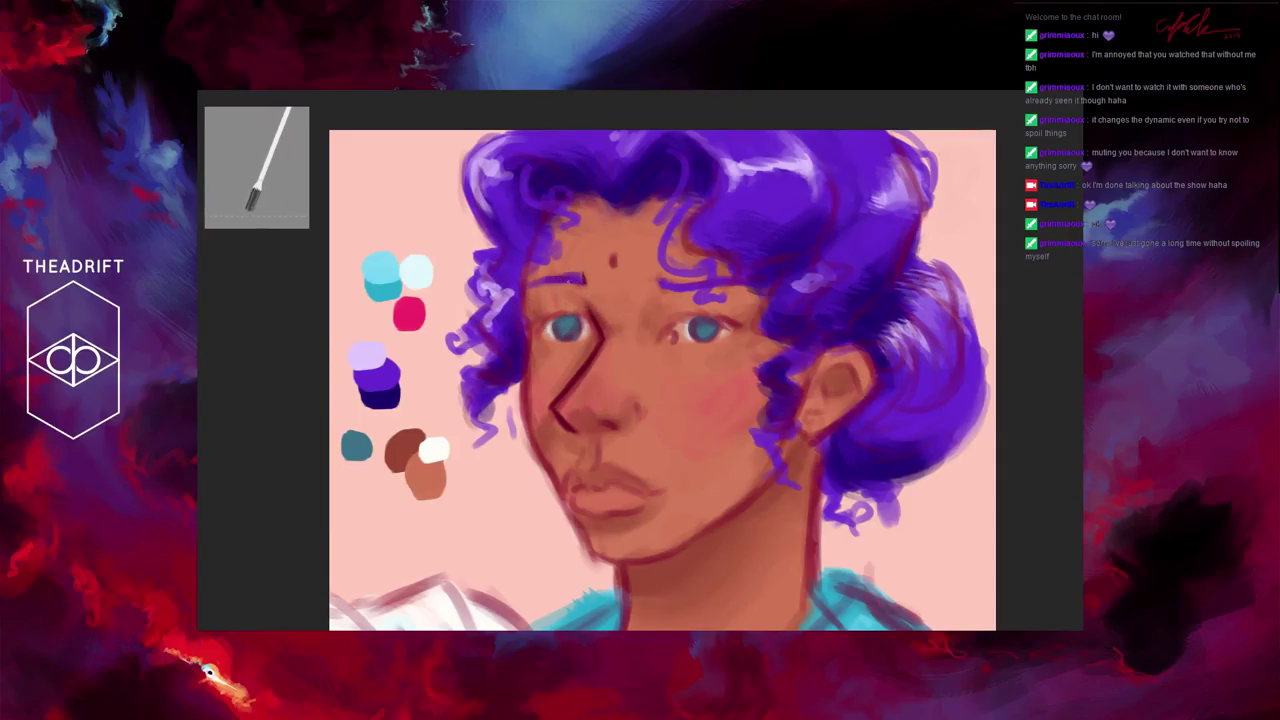
# Step: Redraw the eyebrows, upper lash lines and lips with crisp dark red lines
pyautogui.moveTo(578, 279); pyautogui.dragTo(526, 305)
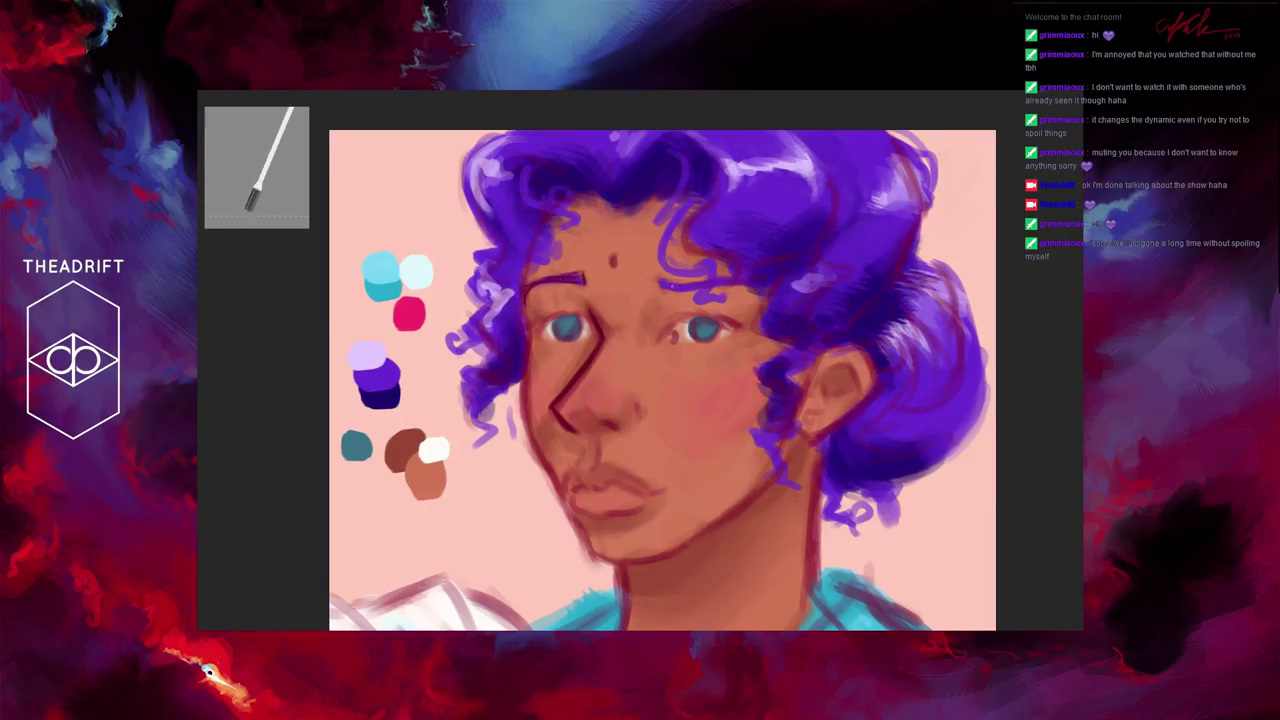
pyautogui.moveTo(676, 284); pyautogui.dragTo(708, 282)
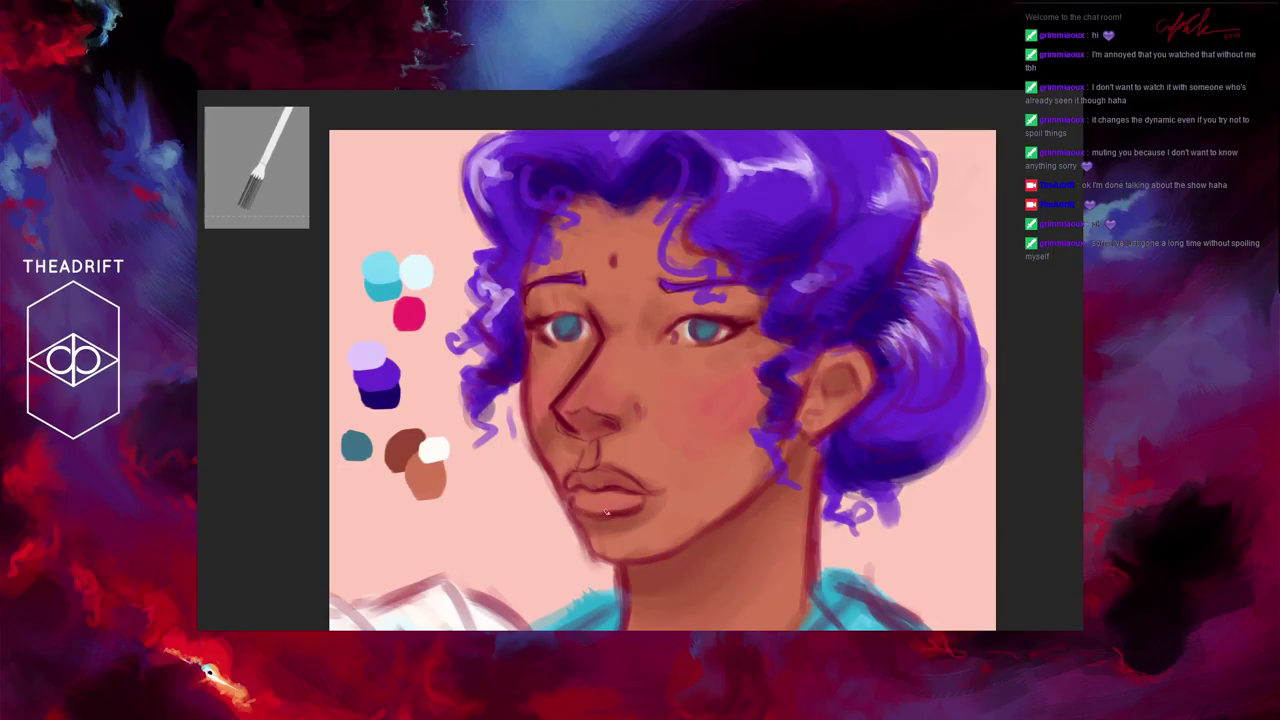
pyautogui.moveTo(570, 501); pyautogui.dragTo(566, 512)
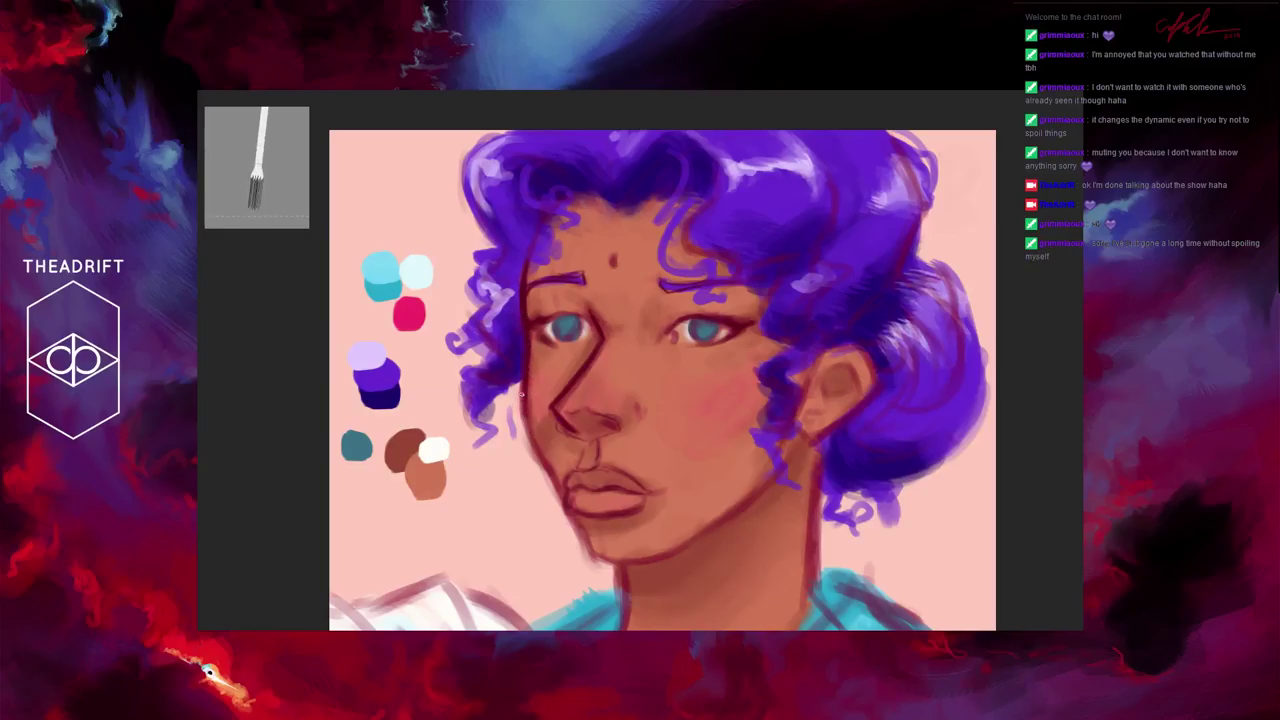
# Step: Outline the face contour from cheek to chin and jaw, and the ear with its inner fold, in dark red
pyautogui.moveTo(525, 398)
pyautogui.mouseDown()
pyautogui.moveTo(584, 549)
pyautogui.moveTo(616, 564)
pyautogui.moveTo(597, 556)
pyautogui.moveTo(661, 556)
pyautogui.moveTo(615, 561)
pyautogui.moveTo(678, 541)
pyautogui.moveTo(649, 558)
pyautogui.moveTo(797, 439)
pyautogui.moveTo(674, 550)
pyautogui.mouseUp()
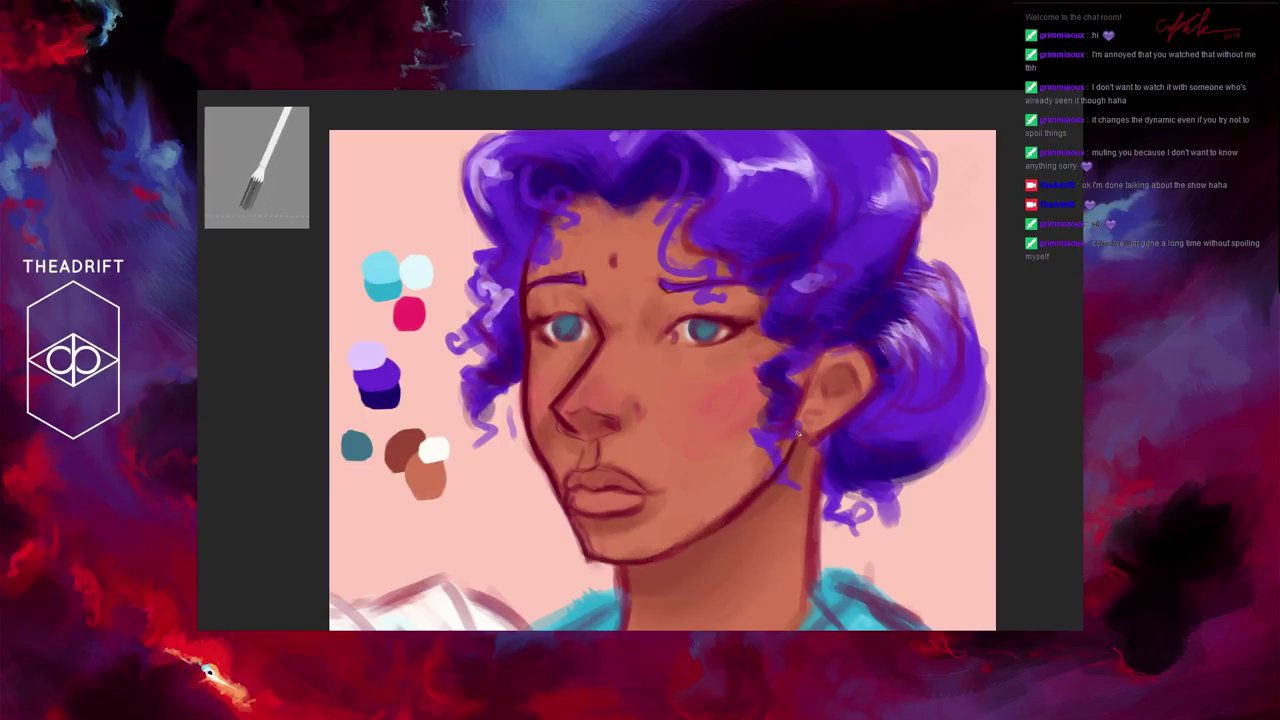
pyautogui.moveTo(845, 367)
pyautogui.mouseDown()
pyautogui.moveTo(823, 402)
pyautogui.moveTo(841, 362)
pyautogui.moveTo(858, 382)
pyautogui.moveTo(835, 394)
pyautogui.mouseUp()
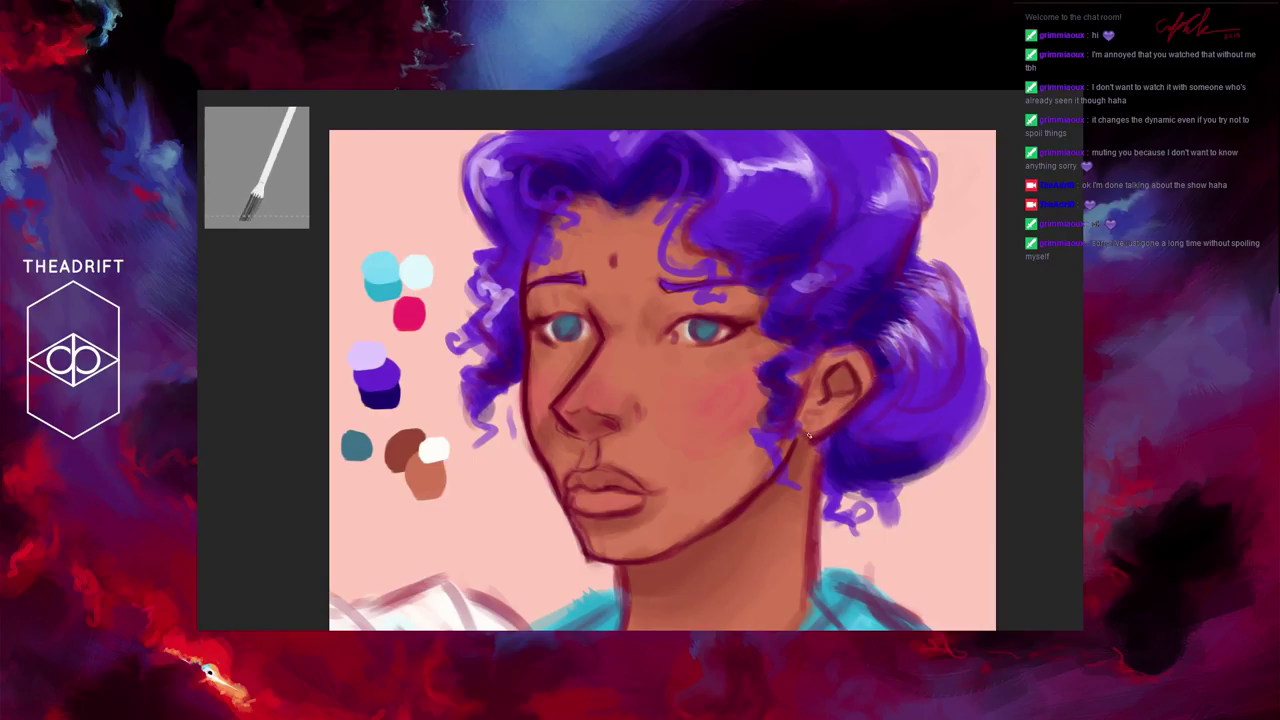
pyautogui.moveTo(876, 381)
pyautogui.mouseDown()
pyautogui.moveTo(863, 352)
pyautogui.moveTo(825, 355)
pyautogui.moveTo(843, 351)
pyautogui.mouseUp()
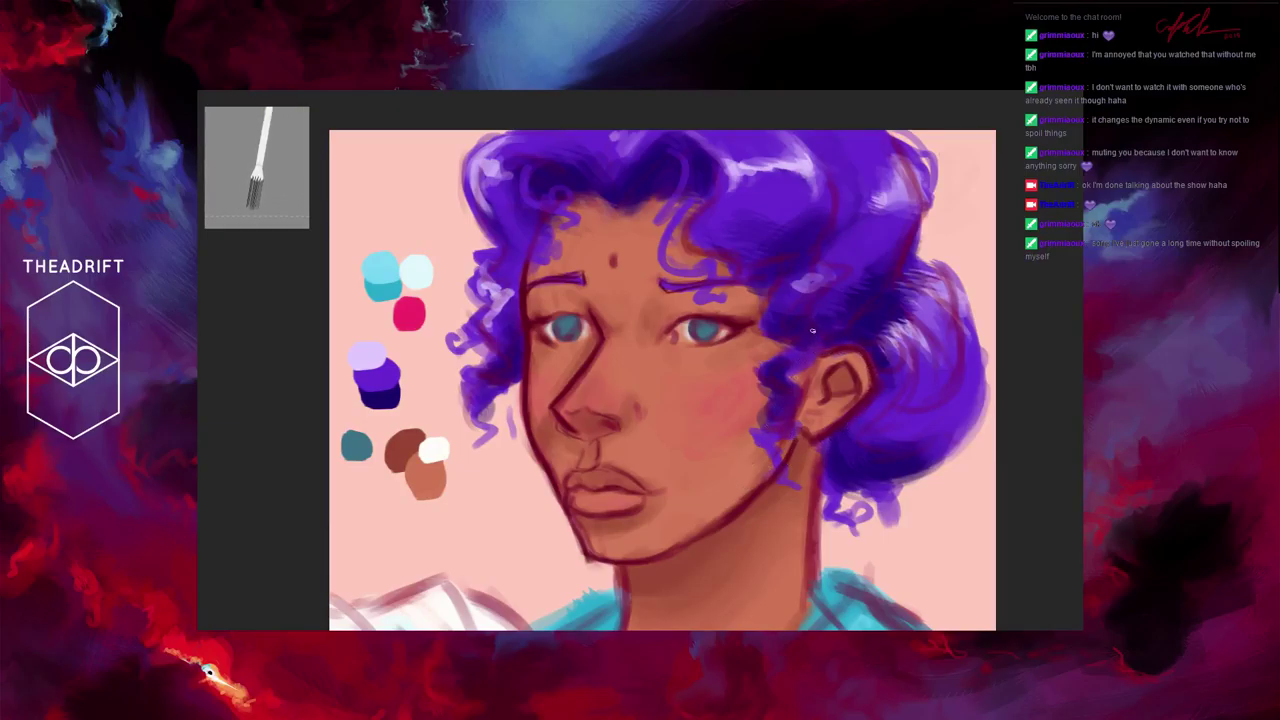
# Step: Draw dark red contour lines along the purple hair's waves and side curls, with curved strand lines looping through the bun
pyautogui.moveTo(856, 212); pyautogui.dragTo(846, 176)
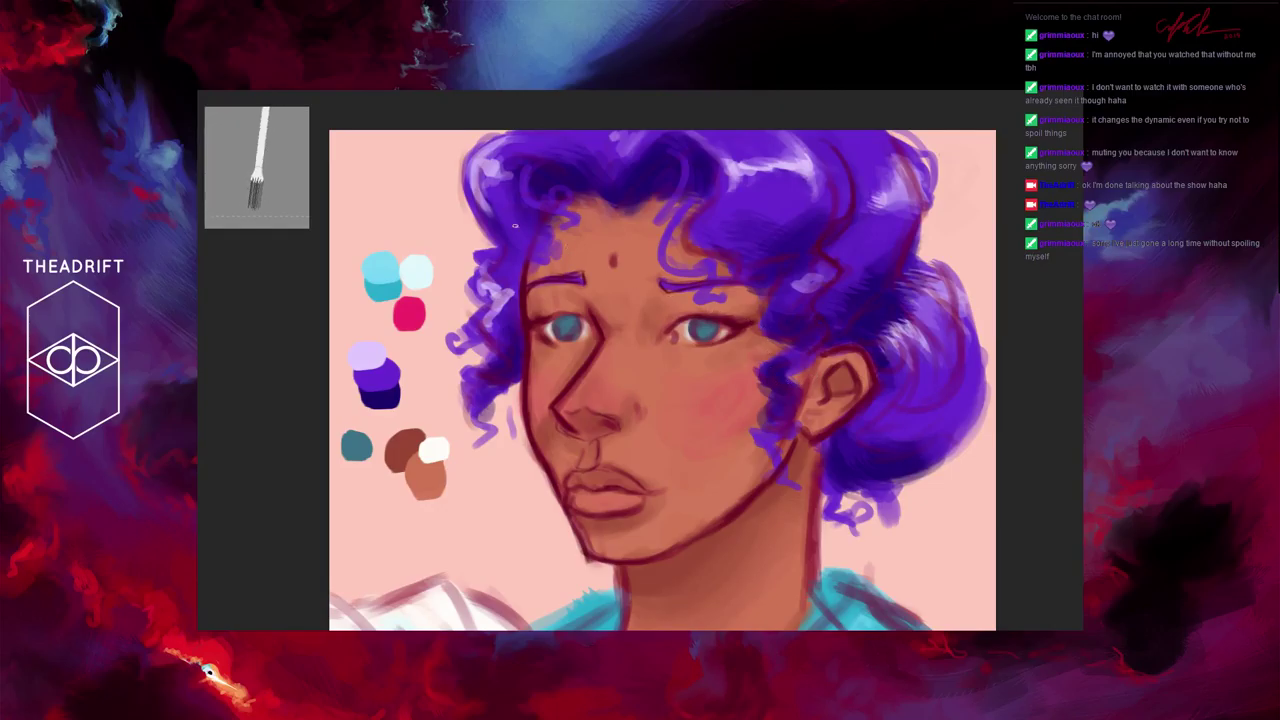
pyautogui.moveTo(466, 167)
pyautogui.mouseDown()
pyautogui.moveTo(503, 246)
pyautogui.moveTo(486, 234)
pyautogui.moveTo(466, 273)
pyautogui.mouseUp()
pyautogui.moveTo(478, 333)
pyautogui.mouseDown()
pyautogui.moveTo(465, 410)
pyautogui.moveTo(507, 376)
pyautogui.moveTo(517, 383)
pyautogui.moveTo(483, 414)
pyautogui.mouseUp()
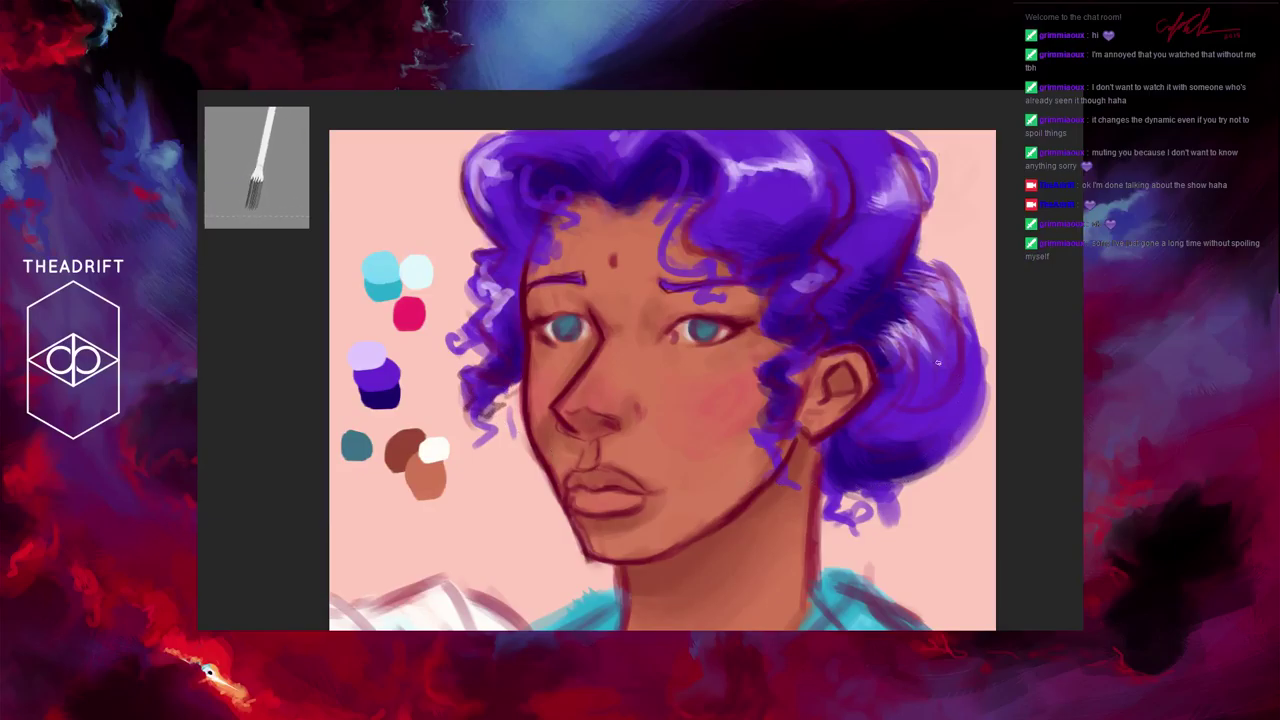
pyautogui.moveTo(895, 404)
pyautogui.mouseDown()
pyautogui.moveTo(912, 366)
pyautogui.moveTo(897, 345)
pyautogui.mouseUp()
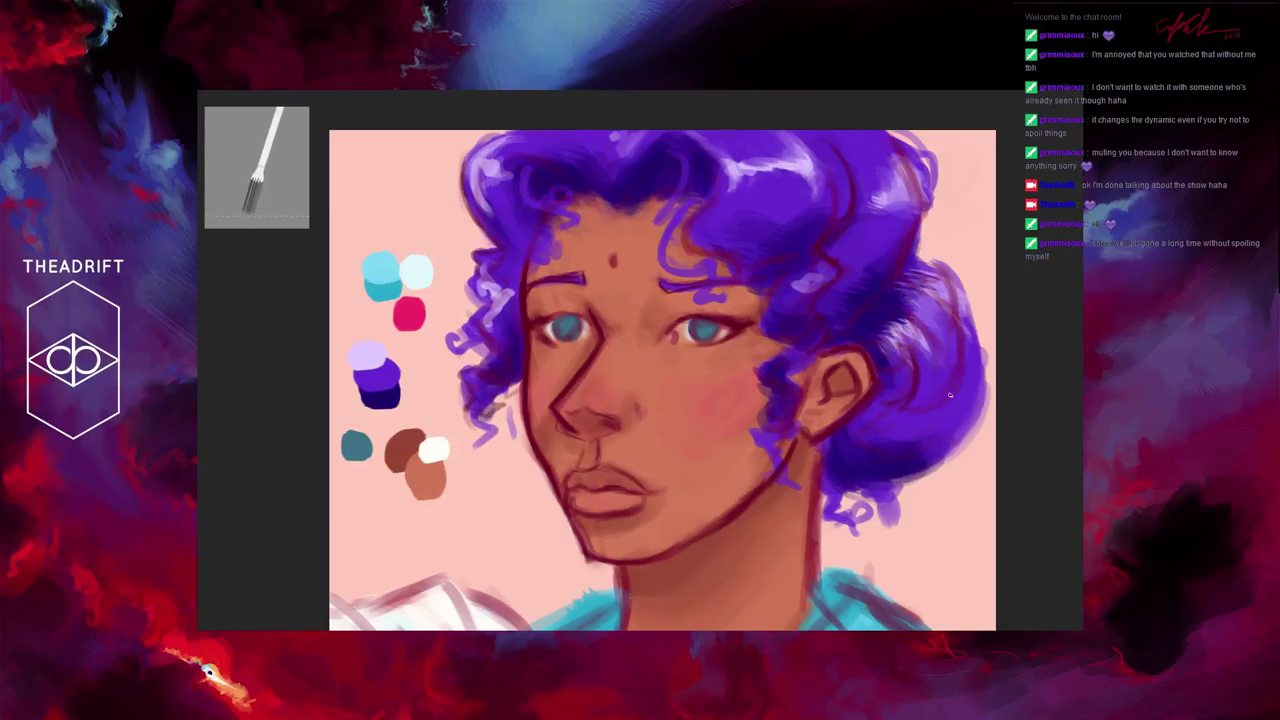
pyautogui.moveTo(950, 396)
pyautogui.mouseDown()
pyautogui.moveTo(918, 394)
pyautogui.moveTo(884, 414)
pyautogui.moveTo(945, 362)
pyautogui.mouseUp()
pyautogui.moveTo(900, 434)
pyautogui.mouseDown()
pyautogui.moveTo(940, 358)
pyautogui.moveTo(910, 300)
pyautogui.mouseUp()
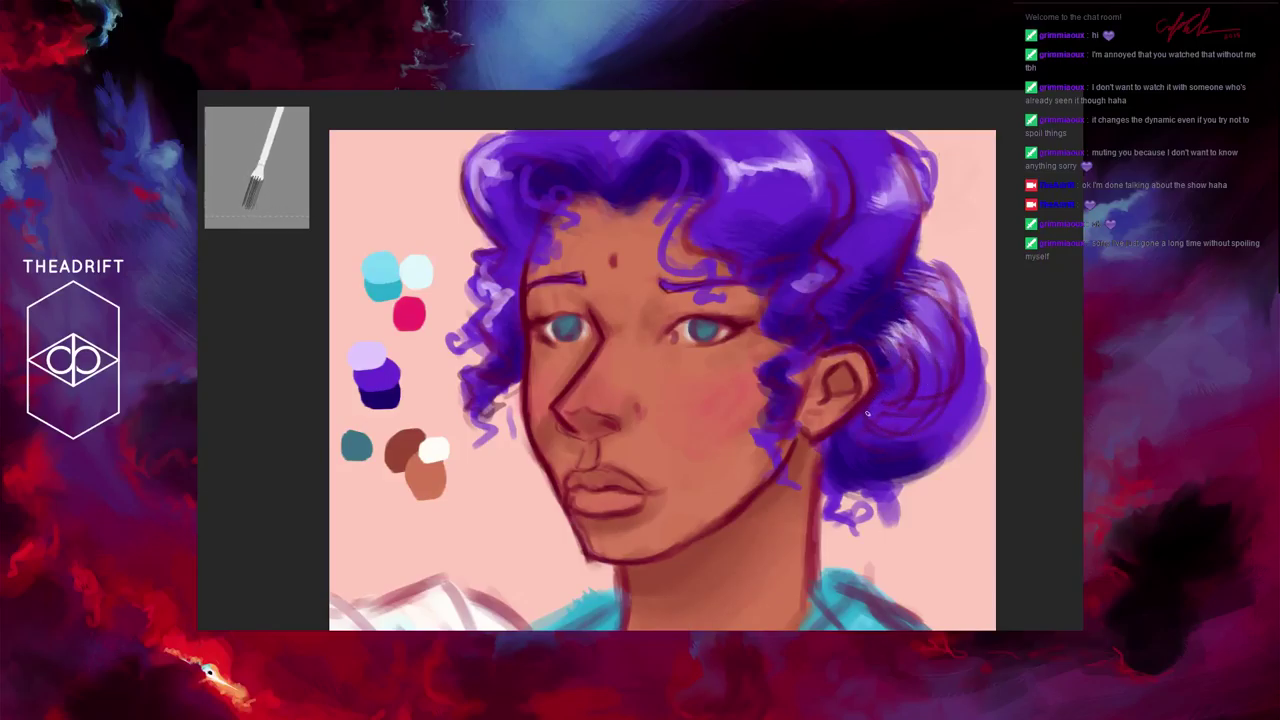
# Step: Define the bun's underside in dark red and extend the loose curls hanging at the nape
pyautogui.moveTo(908, 481); pyautogui.dragTo(846, 482)
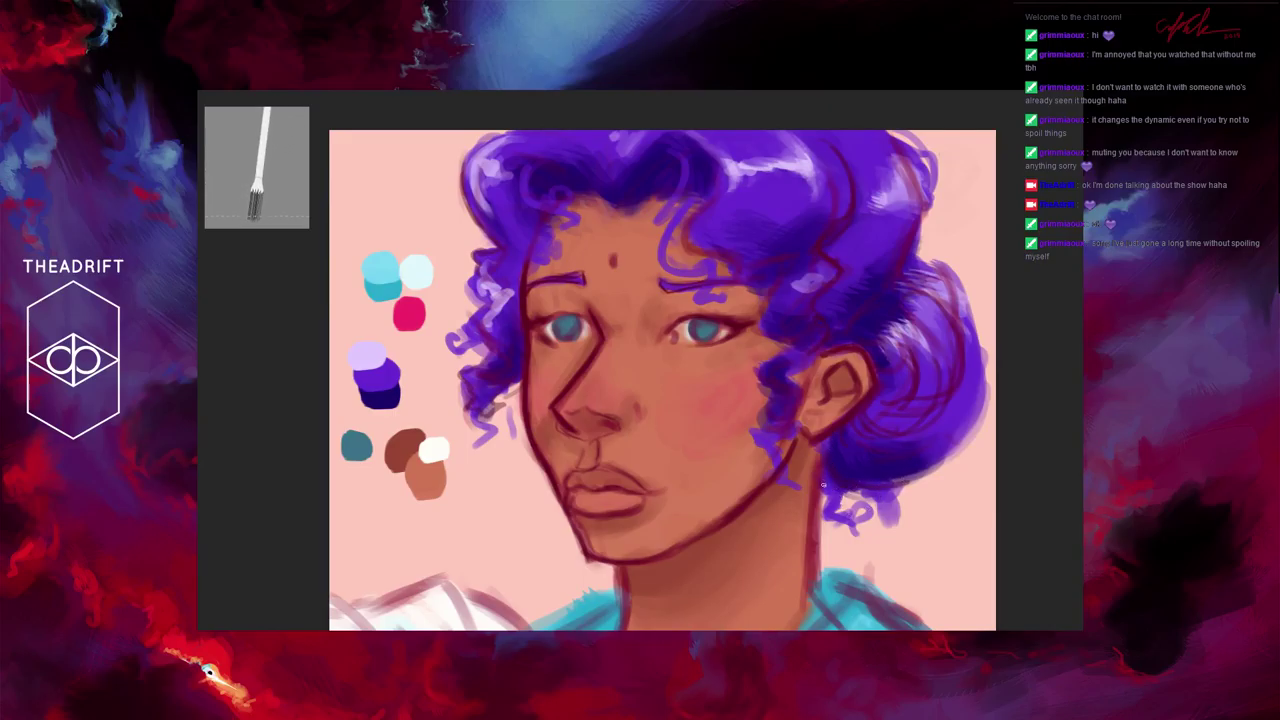
pyautogui.moveTo(840, 492)
pyautogui.mouseDown()
pyautogui.moveTo(901, 525)
pyautogui.moveTo(841, 474)
pyautogui.moveTo(900, 513)
pyautogui.moveTo(826, 489)
pyautogui.moveTo(866, 542)
pyautogui.moveTo(829, 529)
pyautogui.mouseUp()
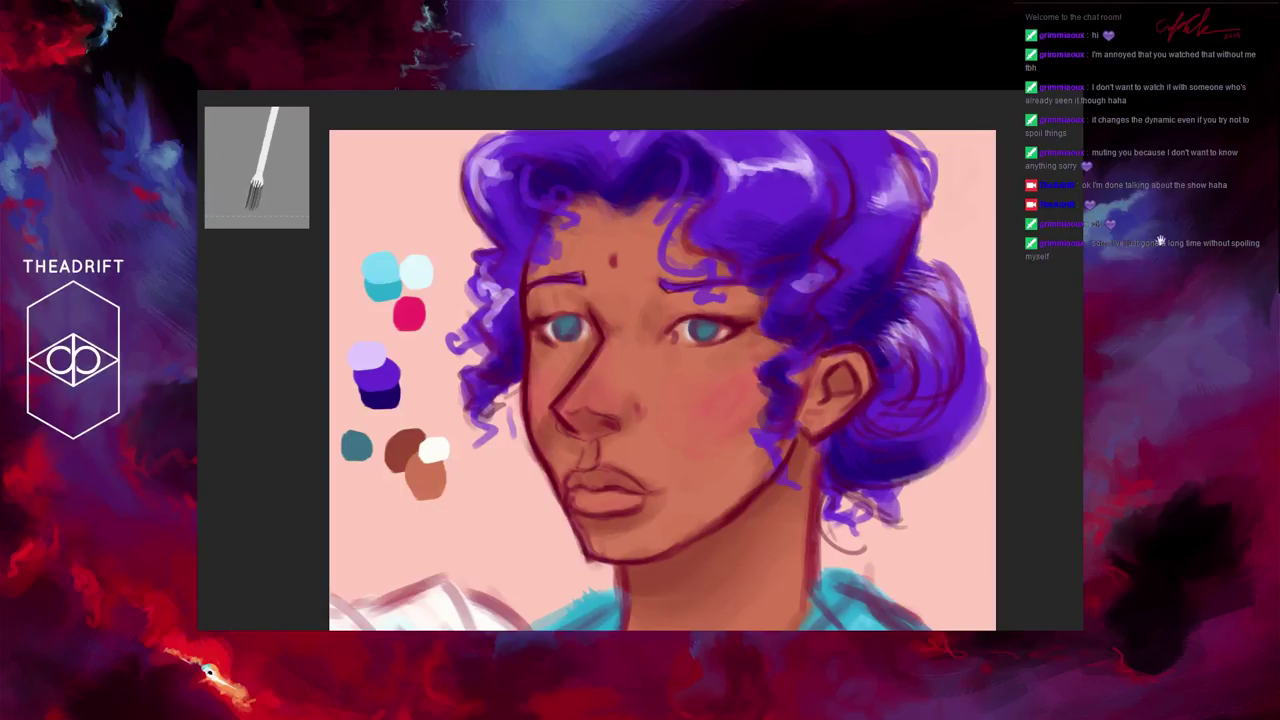
pyautogui.click(1136, 492)
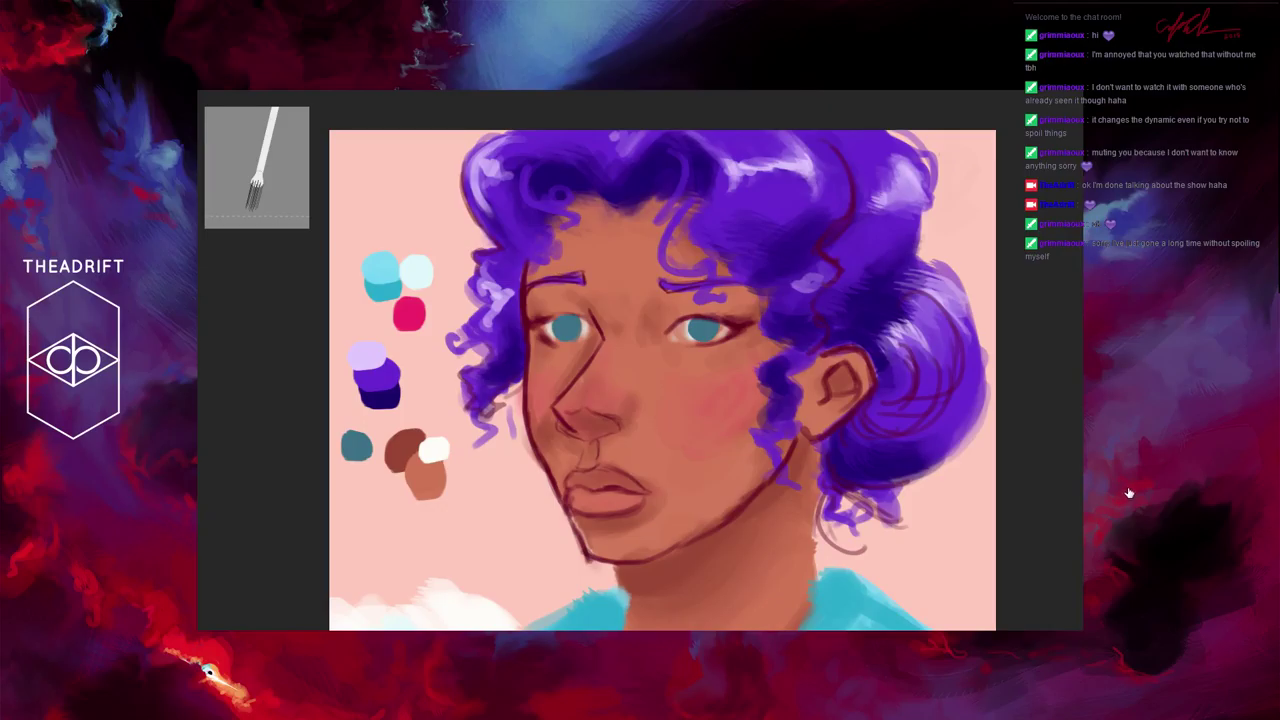
pyautogui.hotkey('ctrl', 'z')
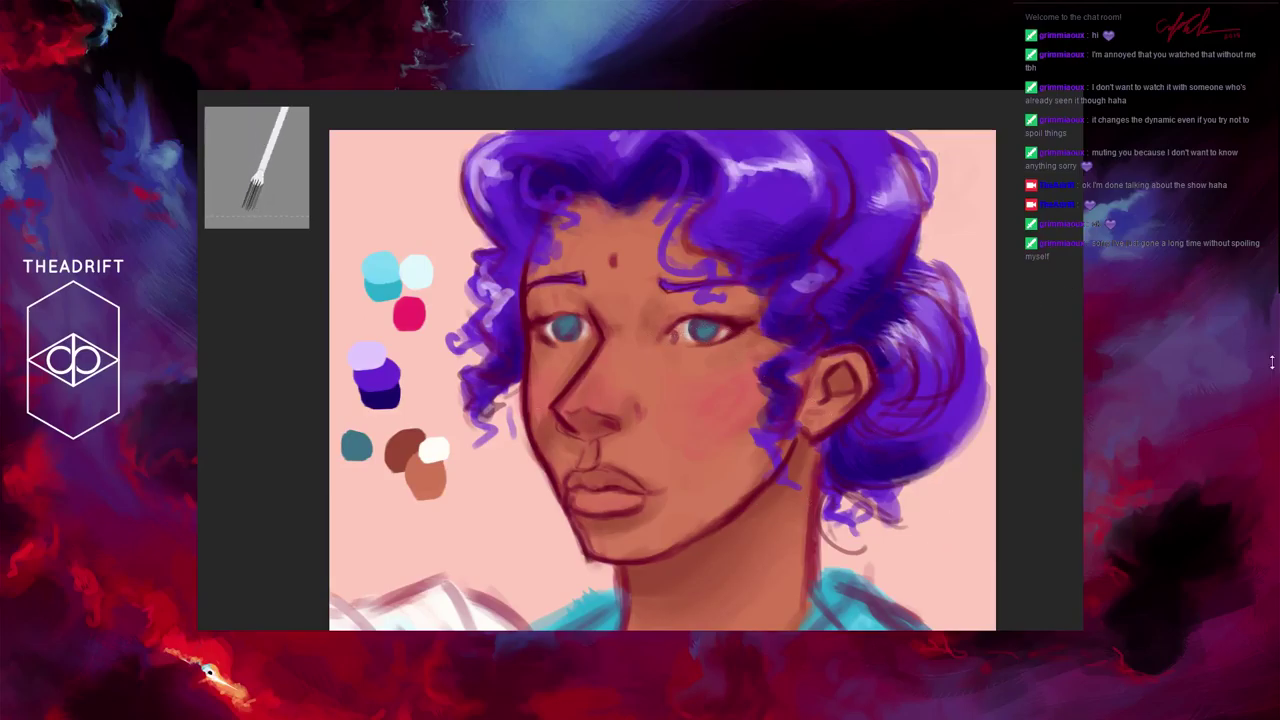
# Step: Refine the lash lines and the outer and inner corners of both eyes in dark red
pyautogui.hotkey('ctrl', '+')
pyautogui.moveTo(1180, 208); pyautogui.dragTo(1197, 180)
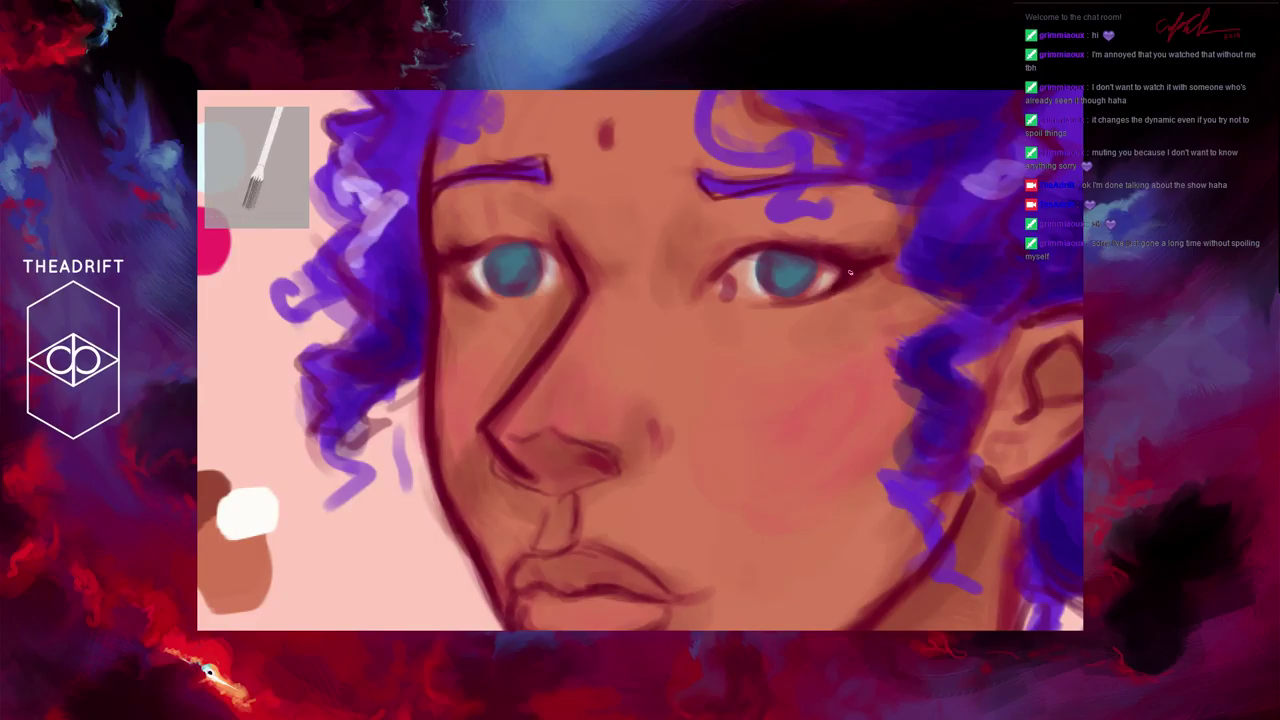
pyautogui.moveTo(848, 286); pyautogui.dragTo(878, 259)
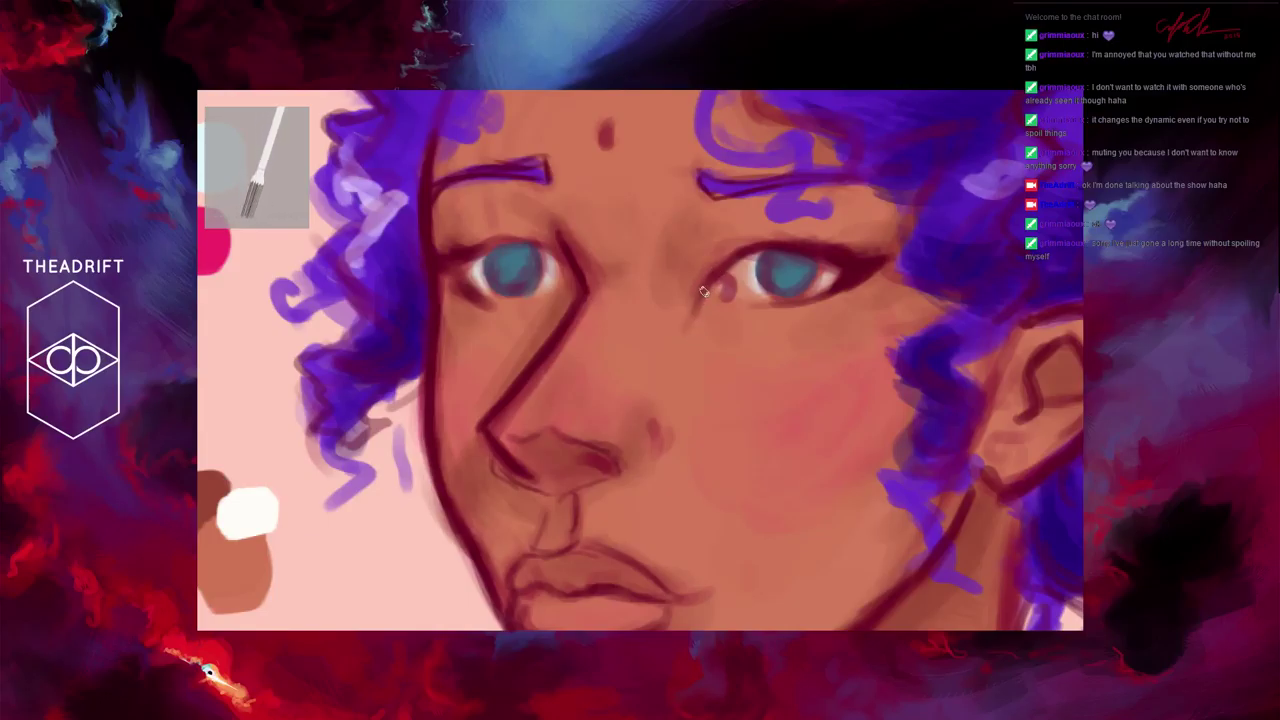
pyautogui.moveTo(709, 288); pyautogui.dragTo(746, 304)
pyautogui.moveTo(540, 277)
pyautogui.mouseDown()
pyautogui.moveTo(568, 262)
pyautogui.moveTo(505, 237)
pyautogui.moveTo(490, 241)
pyautogui.moveTo(544, 248)
pyautogui.moveTo(445, 263)
pyautogui.moveTo(487, 253)
pyautogui.moveTo(436, 266)
pyautogui.mouseUp()
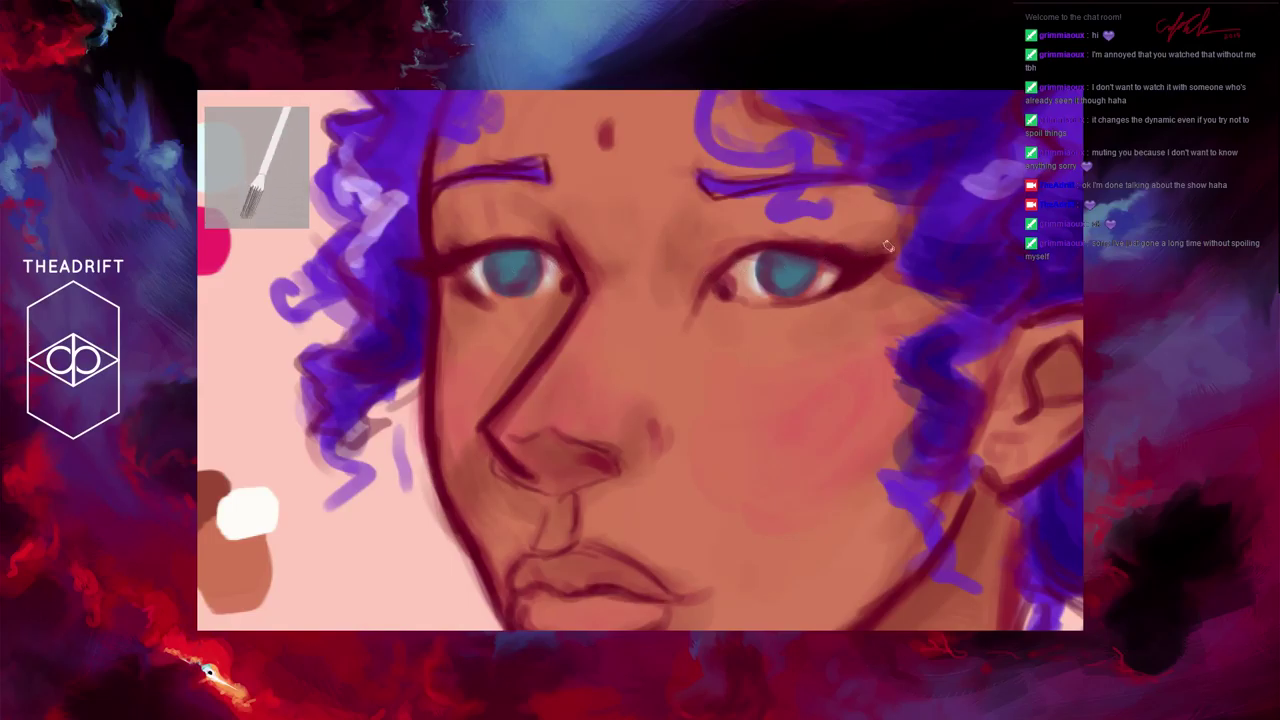
pyautogui.moveTo(495, 242); pyautogui.dragTo(450, 250)
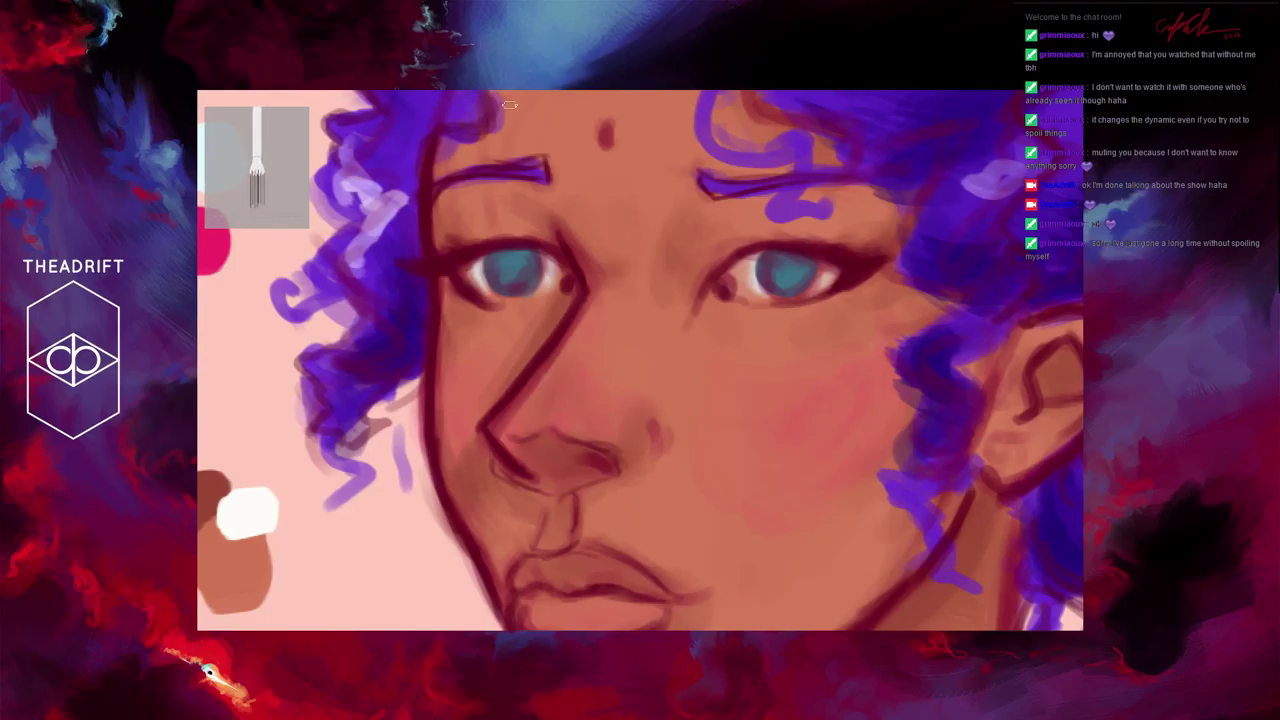
# Step: Outline the hair waves framing the forehead in dark red and add fine strands along the hairline
pyautogui.moveTo(640, 150); pyautogui.dragTo(663, 282)
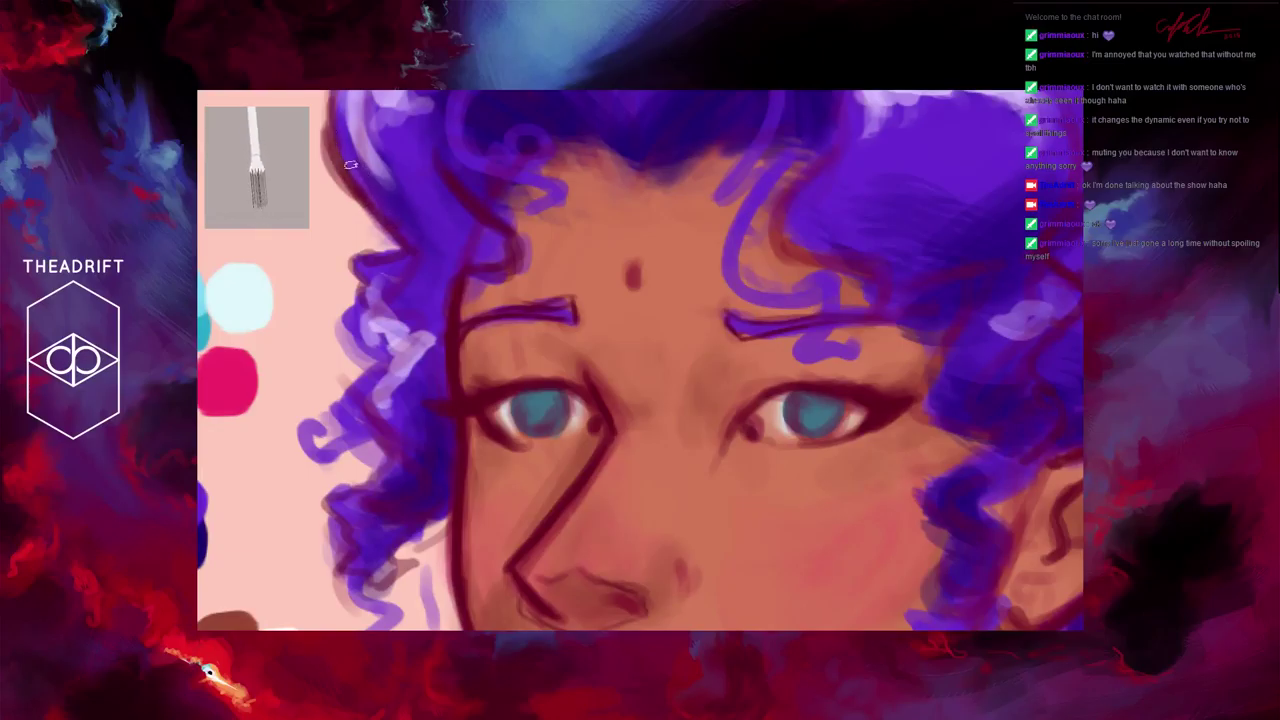
pyautogui.moveTo(517, 184); pyautogui.dragTo(514, 269)
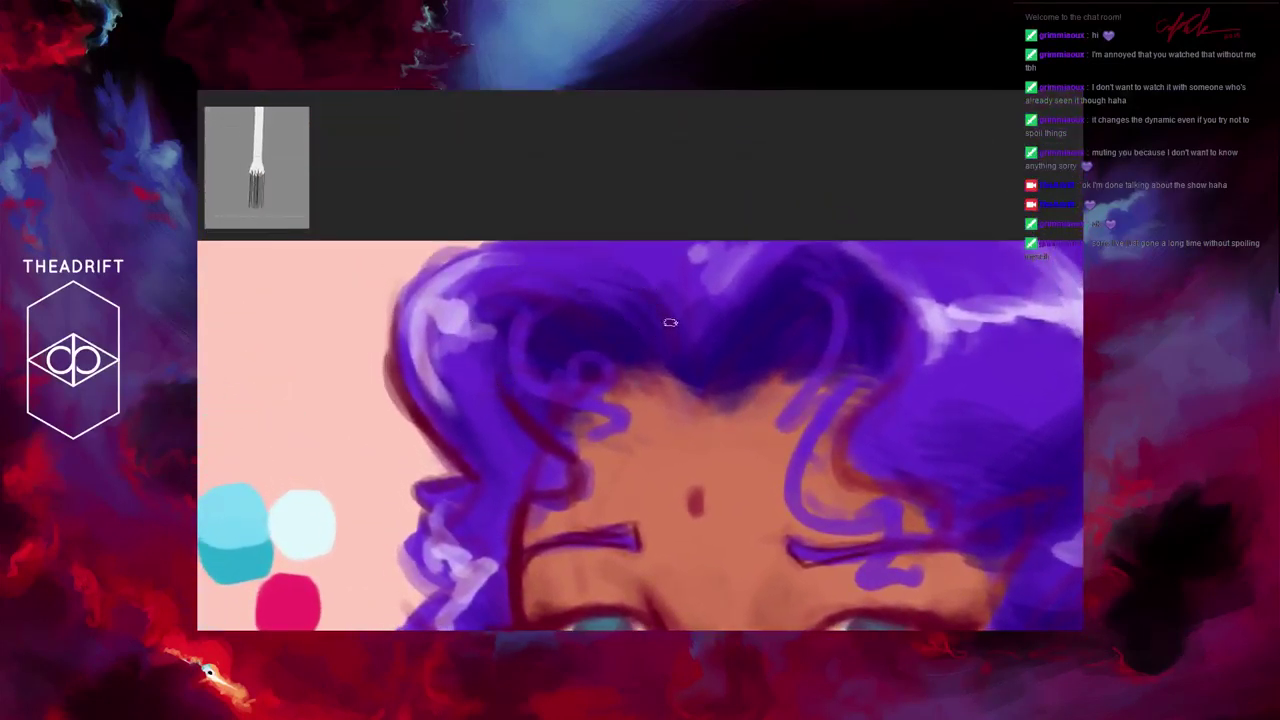
pyautogui.moveTo(602, 266); pyautogui.dragTo(540, 290)
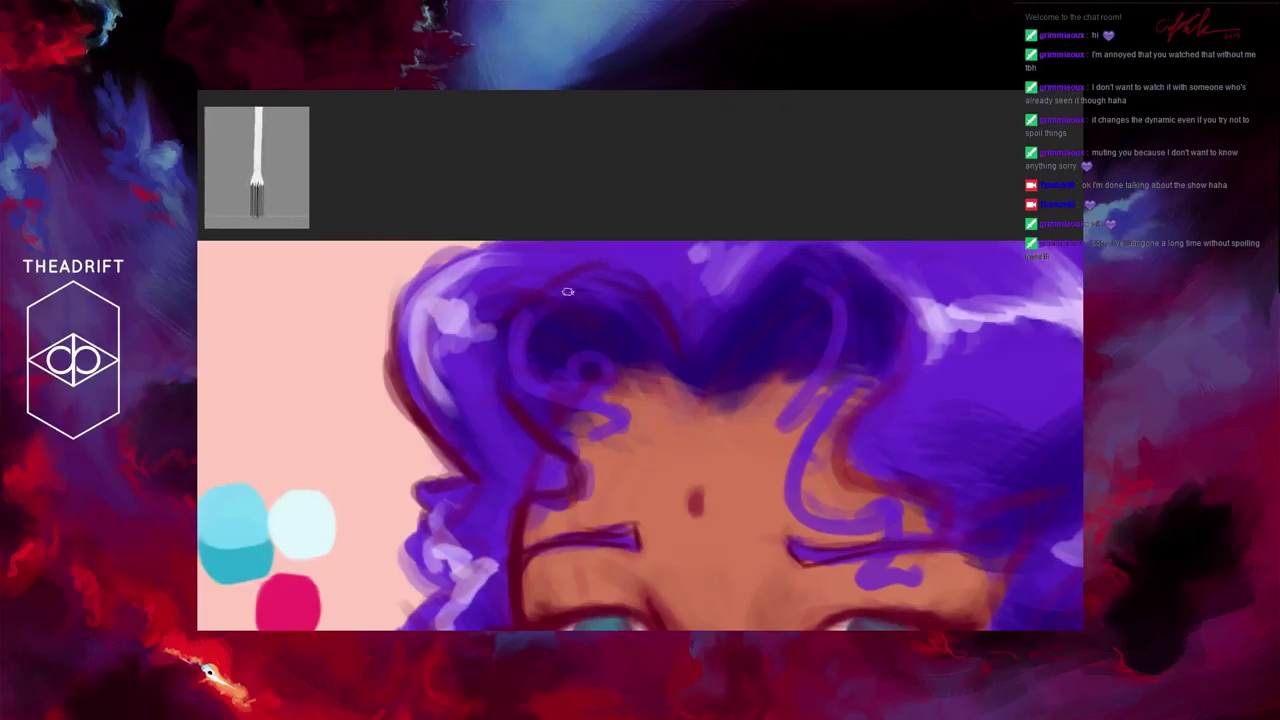
pyautogui.moveTo(874, 300)
pyautogui.mouseDown()
pyautogui.moveTo(899, 372)
pyautogui.moveTo(842, 454)
pyautogui.moveTo(943, 497)
pyautogui.moveTo(851, 451)
pyautogui.moveTo(877, 394)
pyautogui.mouseUp()
pyautogui.moveTo(848, 464)
pyautogui.mouseDown()
pyautogui.moveTo(917, 496)
pyautogui.moveTo(946, 545)
pyautogui.moveTo(925, 504)
pyautogui.moveTo(854, 458)
pyautogui.moveTo(874, 422)
pyautogui.mouseUp()
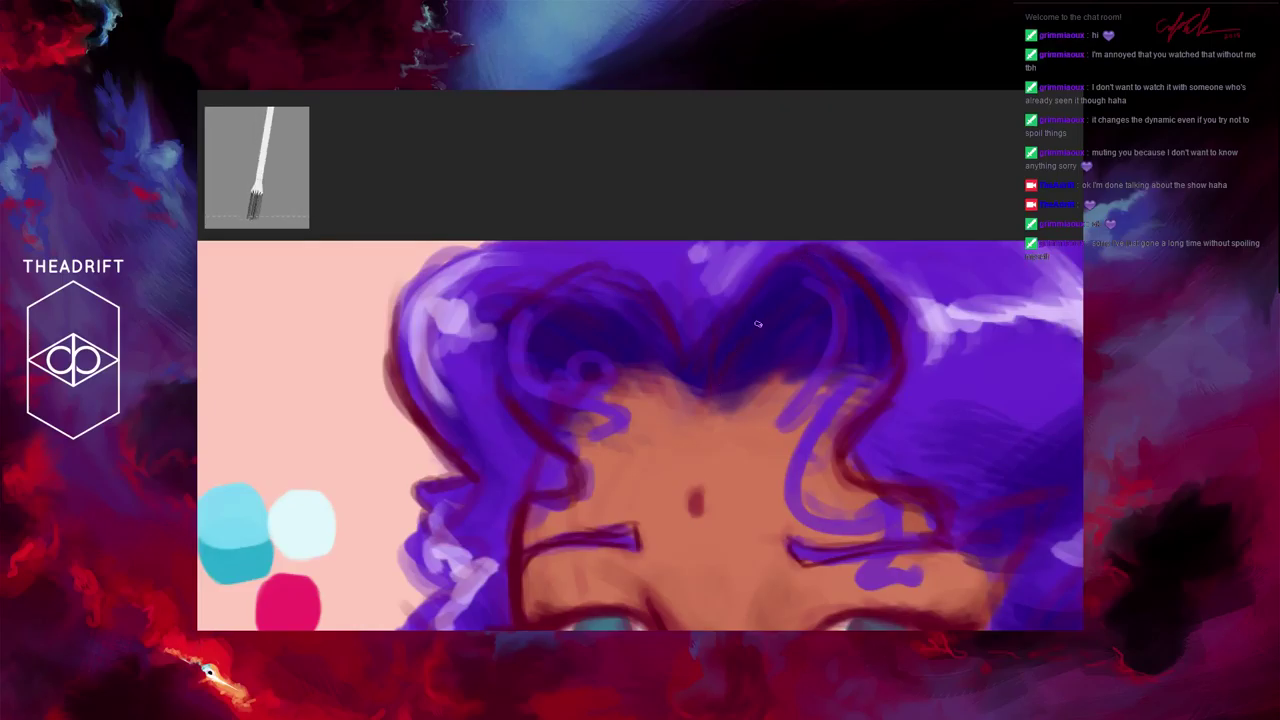
pyautogui.moveTo(736, 374)
pyautogui.mouseDown()
pyautogui.moveTo(700, 398)
pyautogui.moveTo(655, 374)
pyautogui.moveTo(611, 390)
pyautogui.mouseUp()
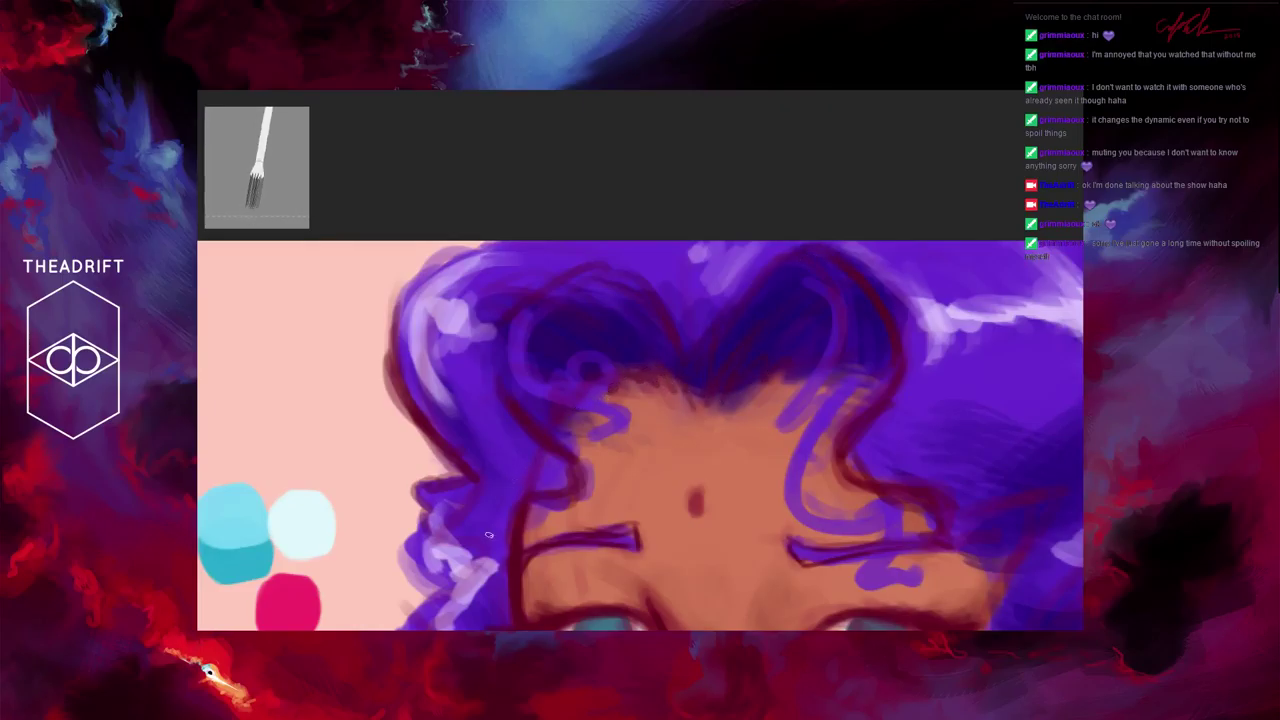
# Step: Reshape the forehead mark into a dark pointed diamond and paint dark pupils in both eyes
pyautogui.moveTo(740, 517)
pyautogui.mouseDown()
pyautogui.moveTo(743, 417)
pyautogui.moveTo(723, 357)
pyautogui.moveTo(737, 321)
pyautogui.moveTo(744, 365)
pyautogui.mouseUp()
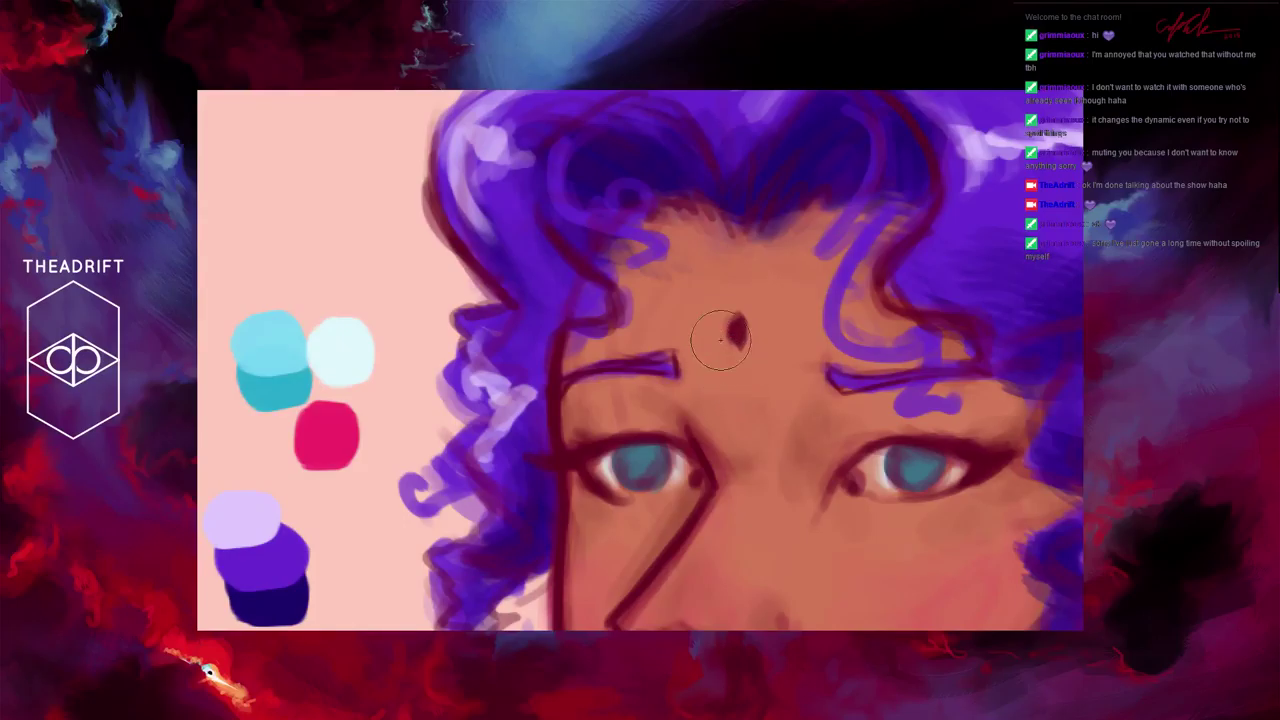
pyautogui.moveTo(718, 342); pyautogui.dragTo(731, 363)
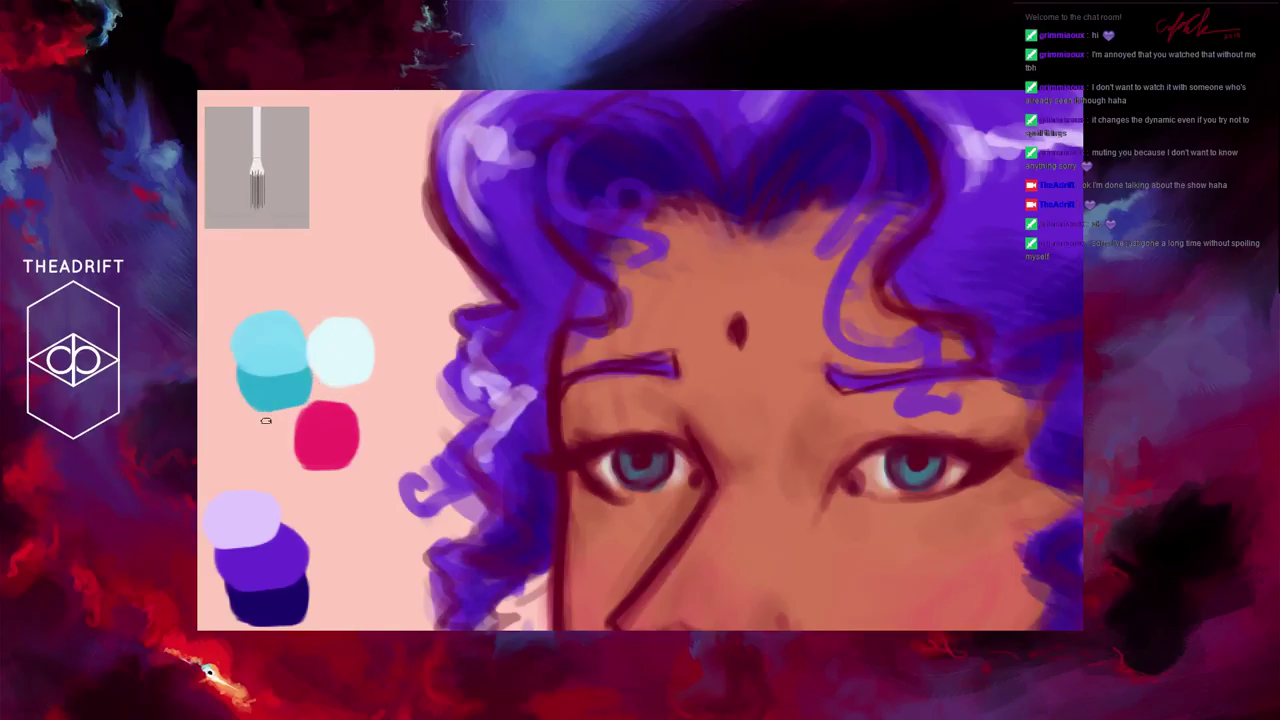
# Step: Brighten the lower part of both irises with teal, curving around the pupils
pyautogui.moveTo(260, 434)
pyautogui.mouseDown()
pyautogui.moveTo(414, 370)
pyautogui.moveTo(454, 289)
pyautogui.moveTo(426, 305)
pyautogui.mouseUp()
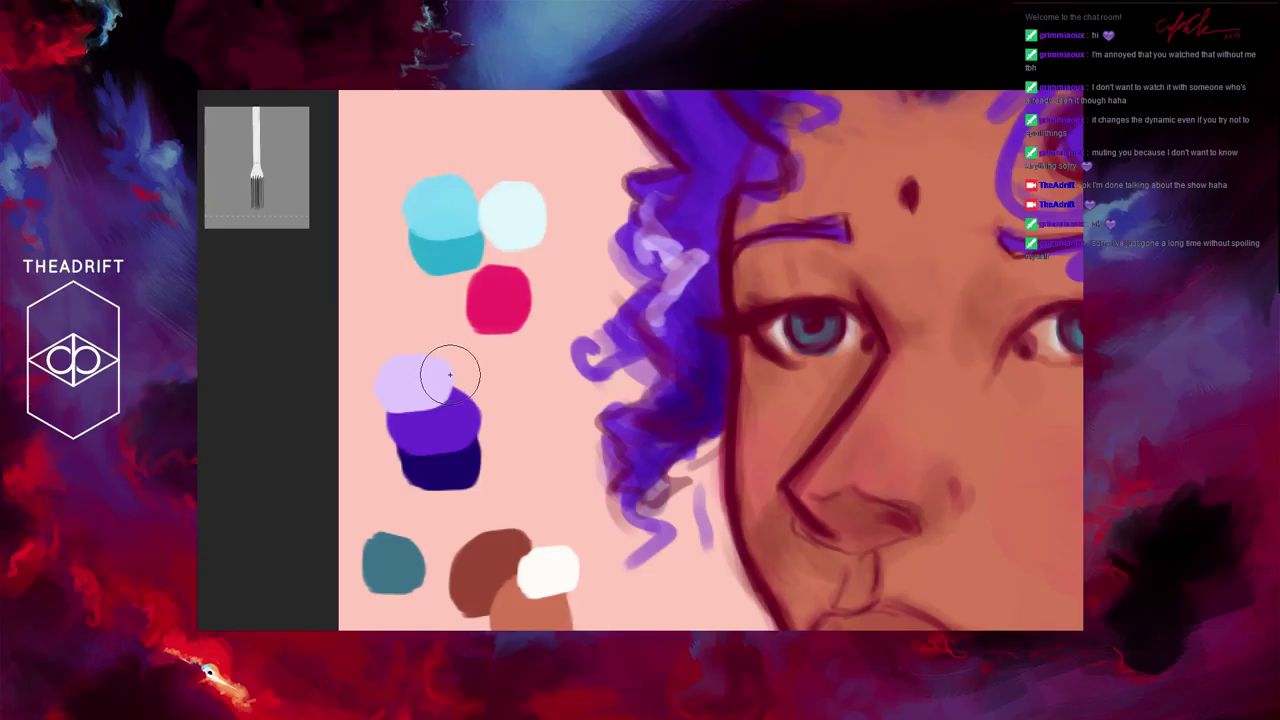
pyautogui.moveTo(818, 322)
pyautogui.mouseDown()
pyautogui.moveTo(820, 336)
pyautogui.moveTo(803, 321)
pyautogui.moveTo(813, 334)
pyautogui.moveTo(829, 320)
pyautogui.moveTo(803, 329)
pyautogui.mouseUp()
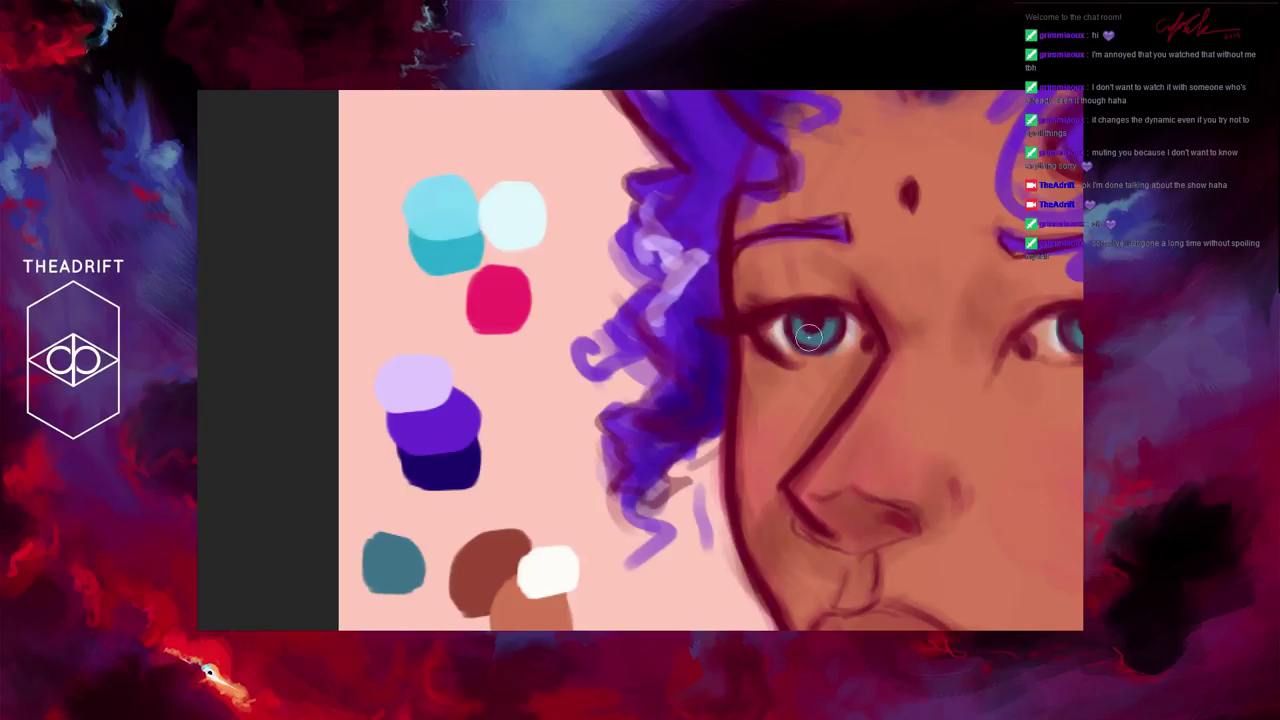
pyautogui.moveTo(946, 354); pyautogui.dragTo(831, 378)
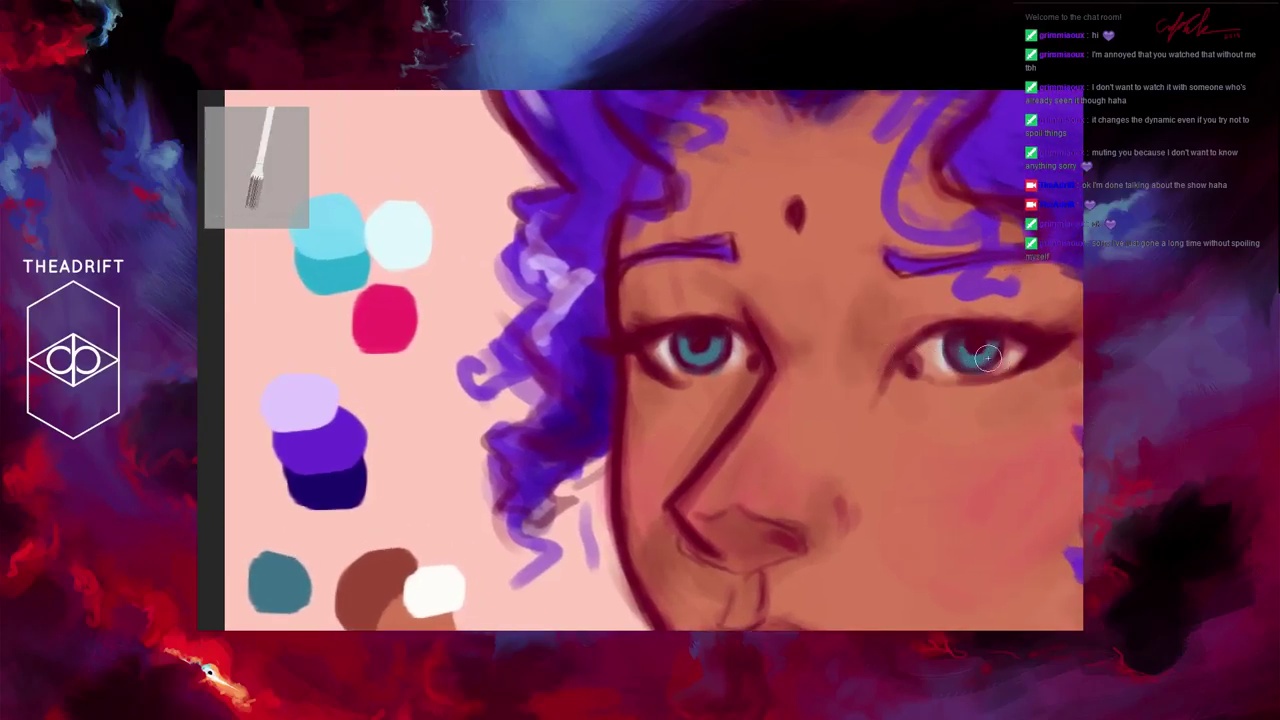
pyautogui.moveTo(985, 342)
pyautogui.mouseDown()
pyautogui.moveTo(962, 350)
pyautogui.moveTo(977, 357)
pyautogui.mouseUp()
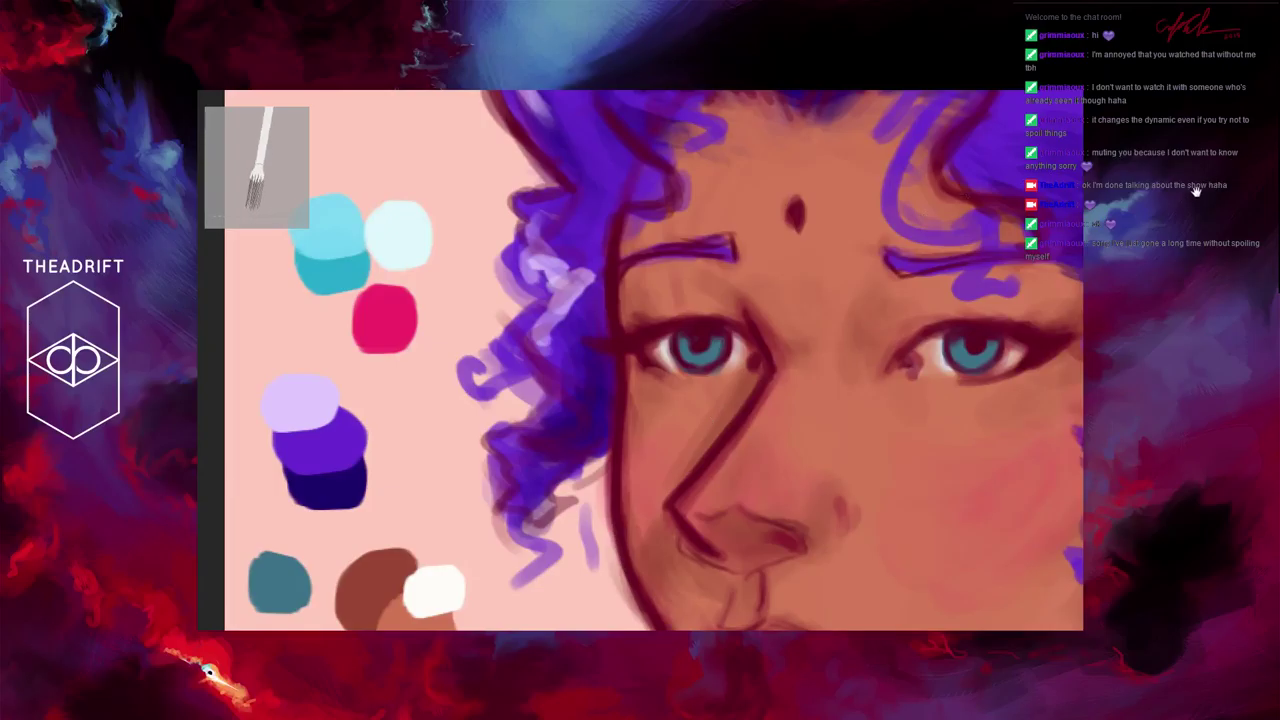
pyautogui.moveTo(1195, 191)
pyautogui.mouseDown()
pyautogui.moveTo(1216, 199)
pyautogui.moveTo(1204, 203)
pyautogui.mouseUp()
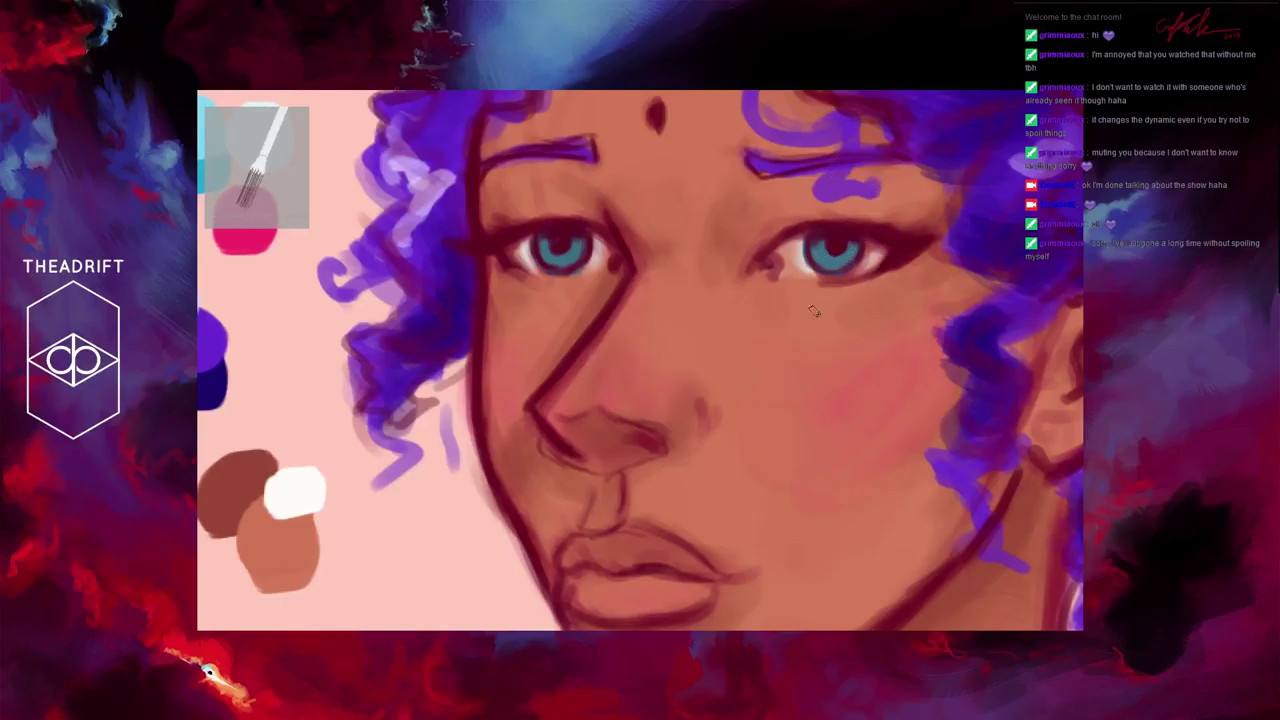
pyautogui.moveTo(826, 302); pyautogui.dragTo(752, 368)
pyautogui.moveTo(754, 368); pyautogui.dragTo(786, 362)
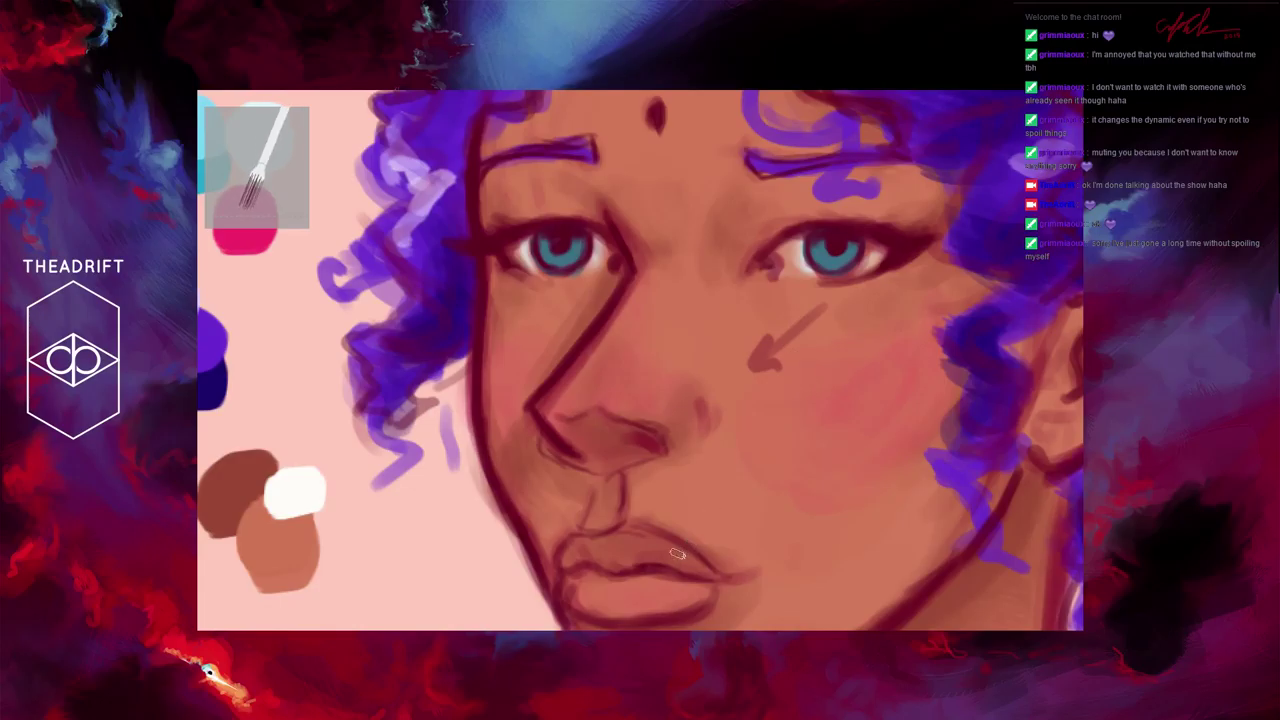
pyautogui.hotkey('ctrl', 'z')
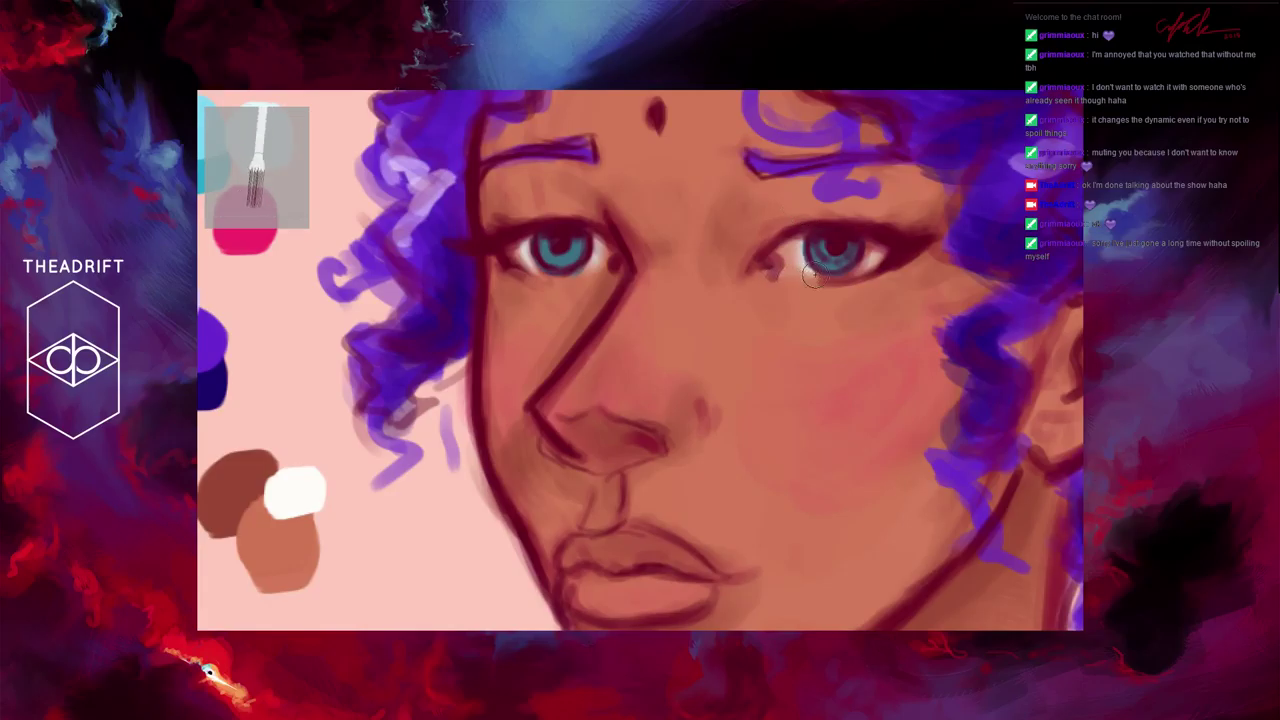
# Step: Shade both irises with darker blue tones around the teal, using a smaller brush for the detail
pyautogui.moveTo(823, 256)
pyautogui.mouseDown()
pyautogui.moveTo(839, 252)
pyautogui.moveTo(809, 253)
pyautogui.mouseUp()
pyautogui.press('[')
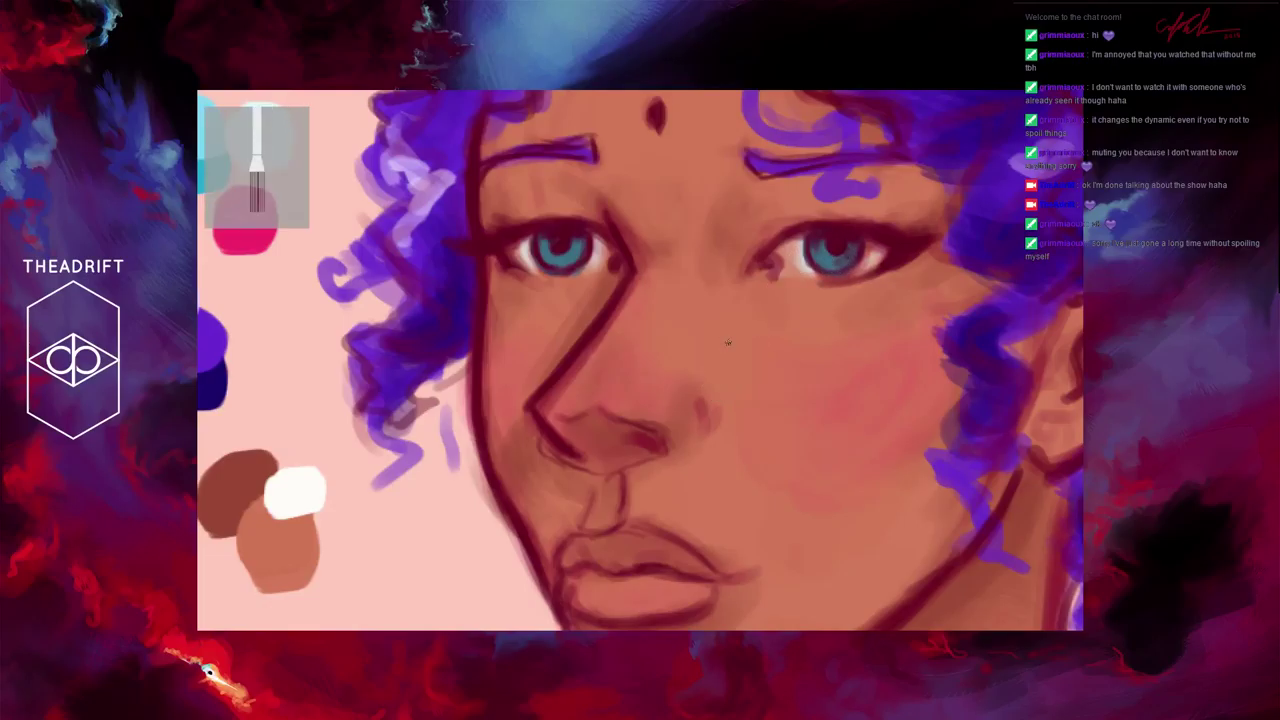
pyautogui.moveTo(838, 236); pyautogui.dragTo(829, 247)
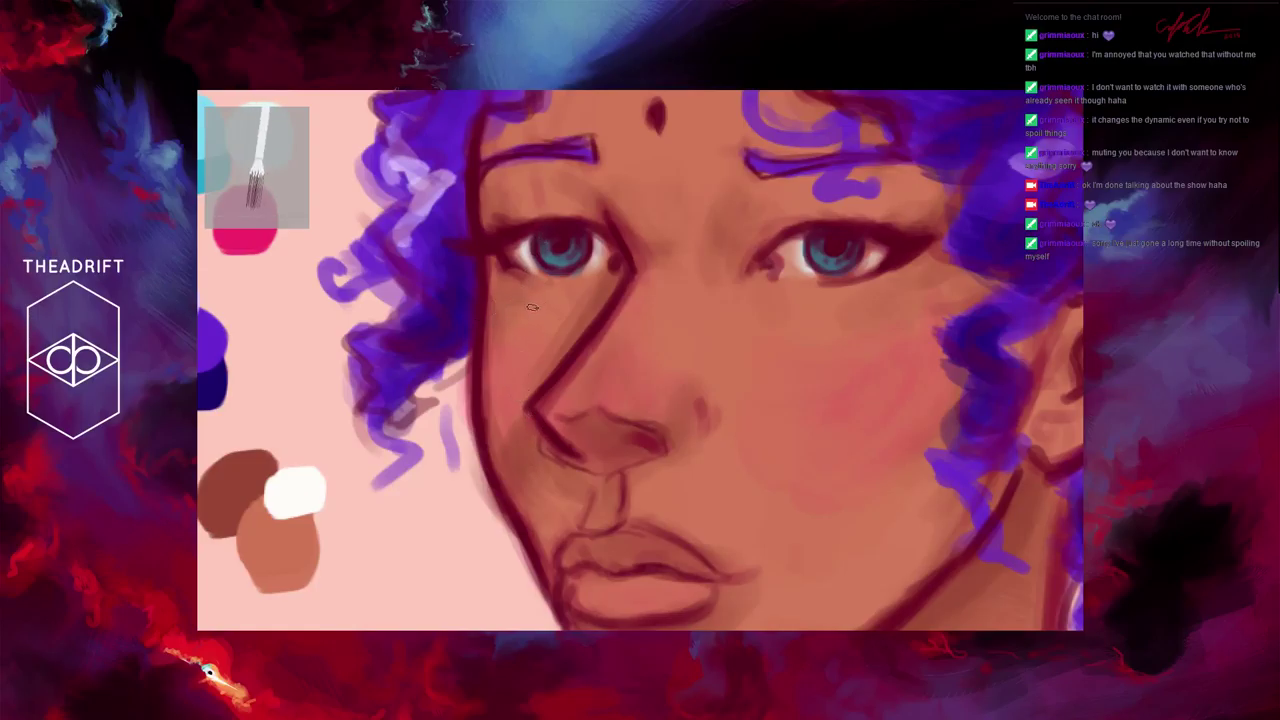
# Step: Paint small white catchlights on the irises of both eyes
pyautogui.moveTo(520, 309); pyautogui.dragTo(731, 337)
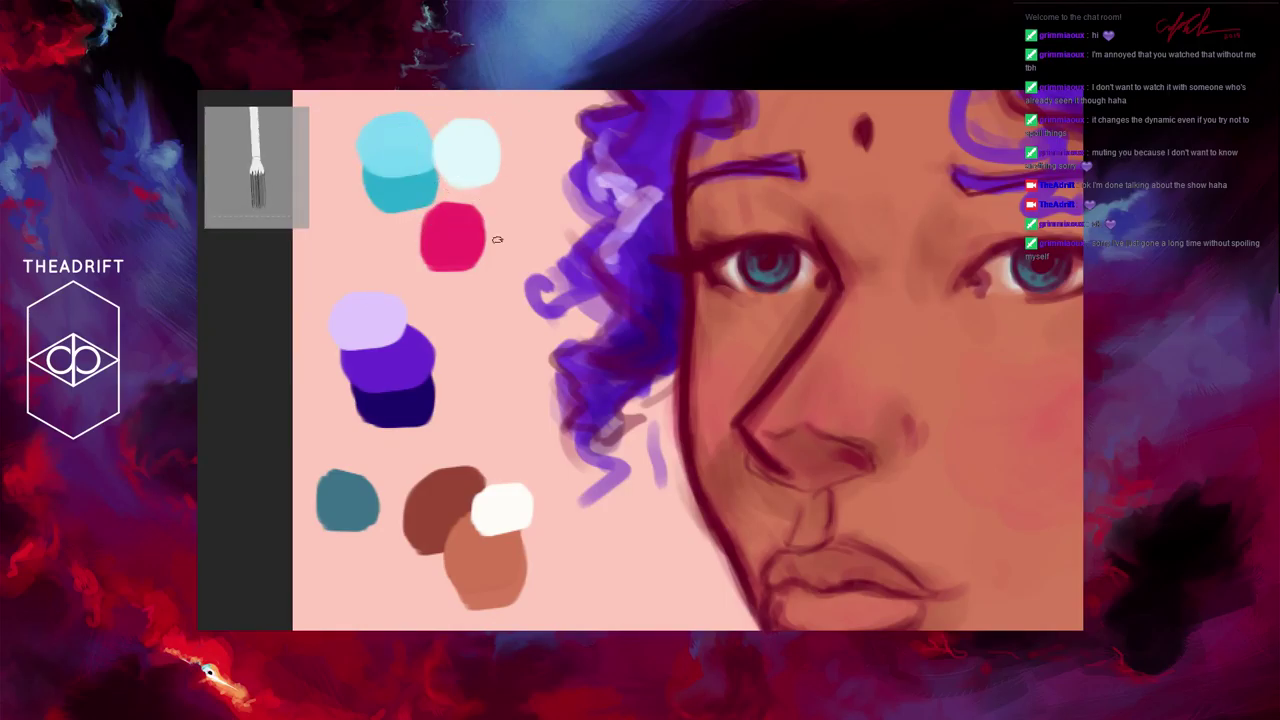
pyautogui.click(785, 251)
pyautogui.moveTo(954, 309); pyautogui.dragTo(822, 337)
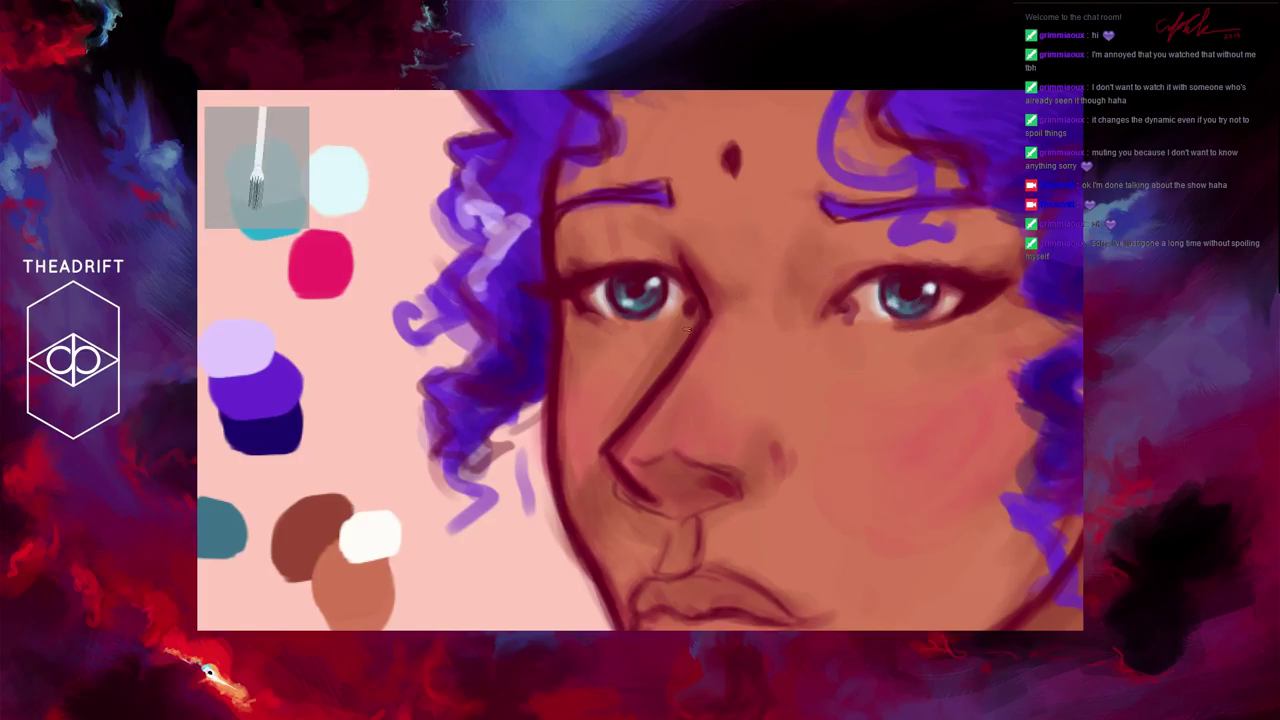
# Step: Sample the white swatch and paint small glossy highlights on the lower lip
pyautogui.hotkey('ctrl', '0')
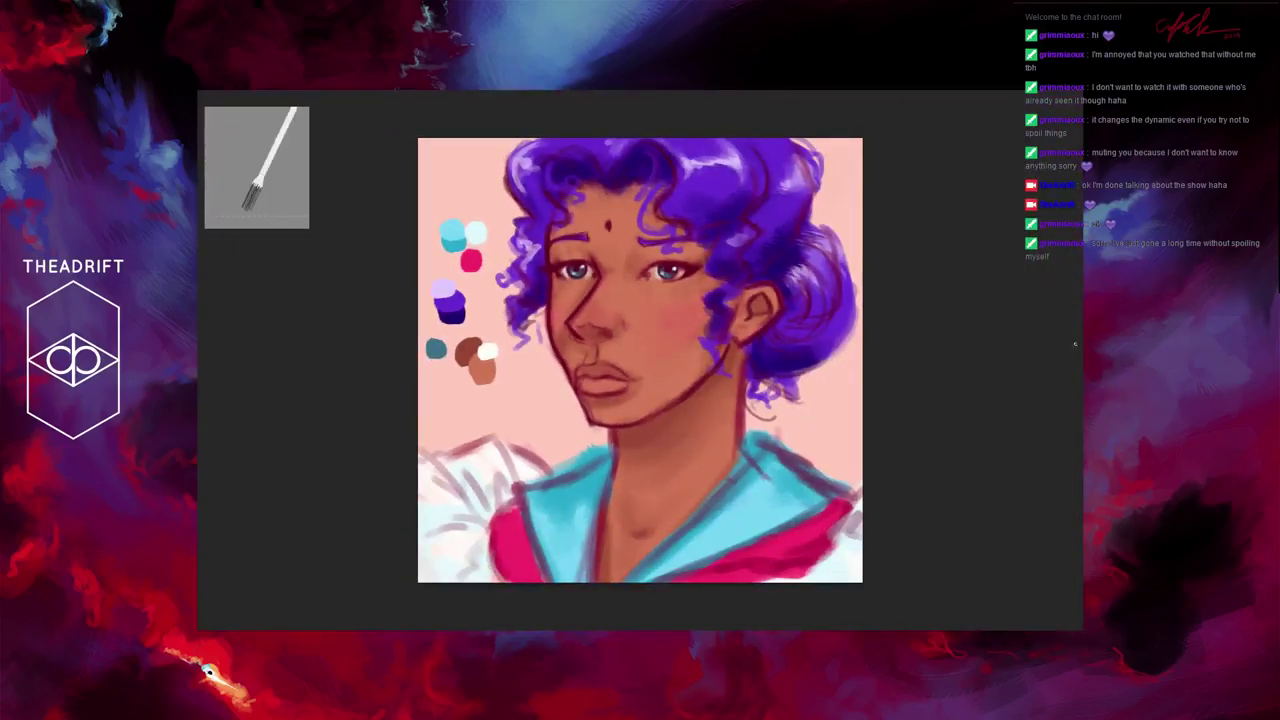
pyautogui.click(1260, 351)
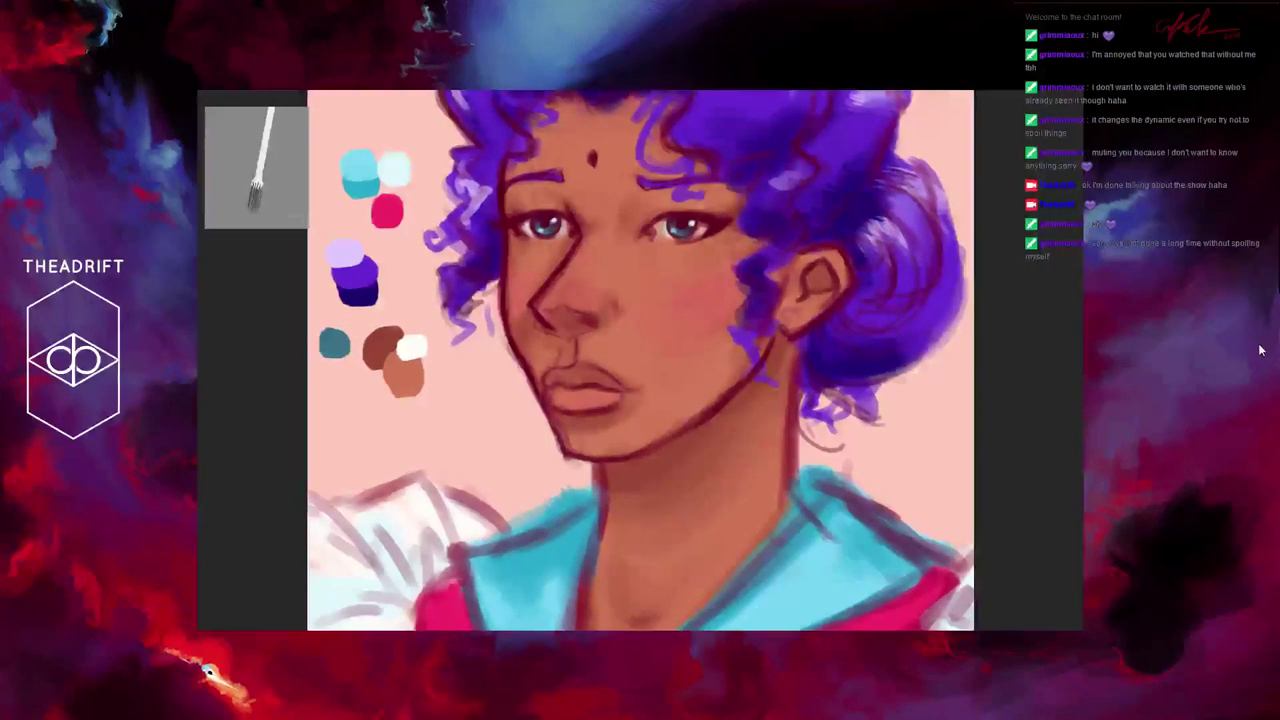
pyautogui.click(1260, 350)
pyautogui.click(1260, 350)
pyautogui.moveTo(1206, 217); pyautogui.dragTo(1181, 220)
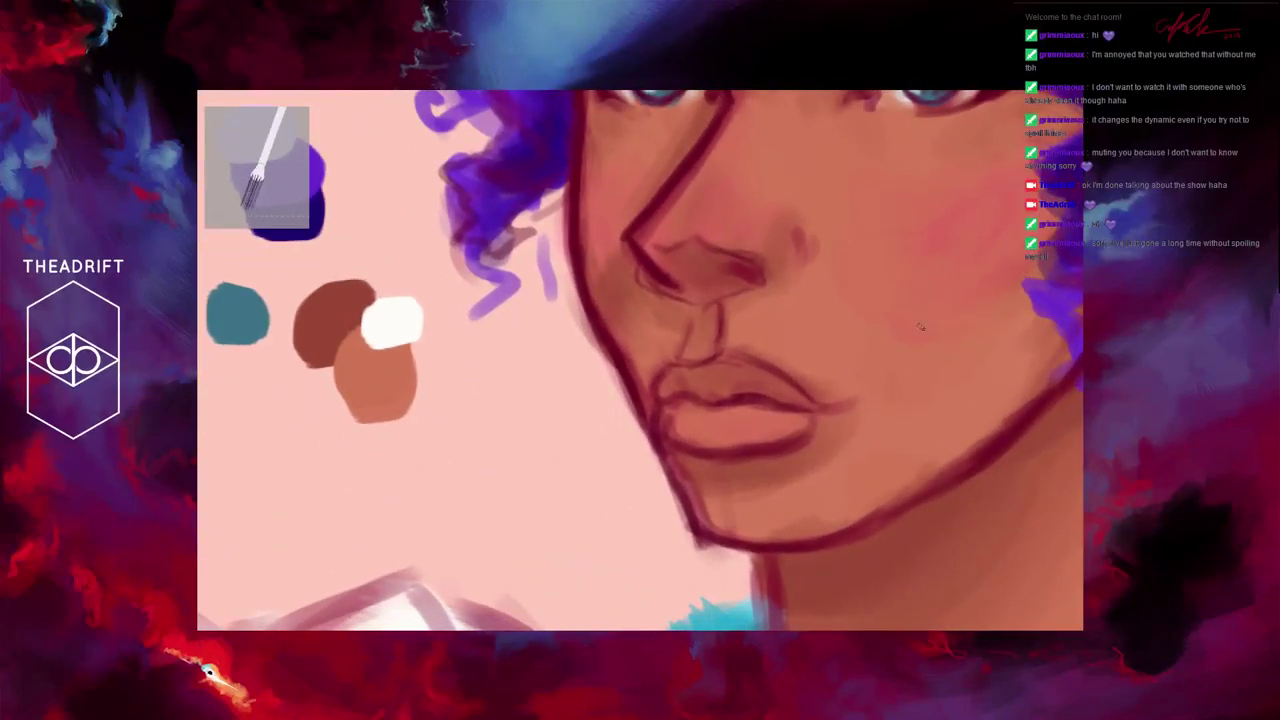
pyautogui.moveTo(470, 364); pyautogui.dragTo(598, 484)
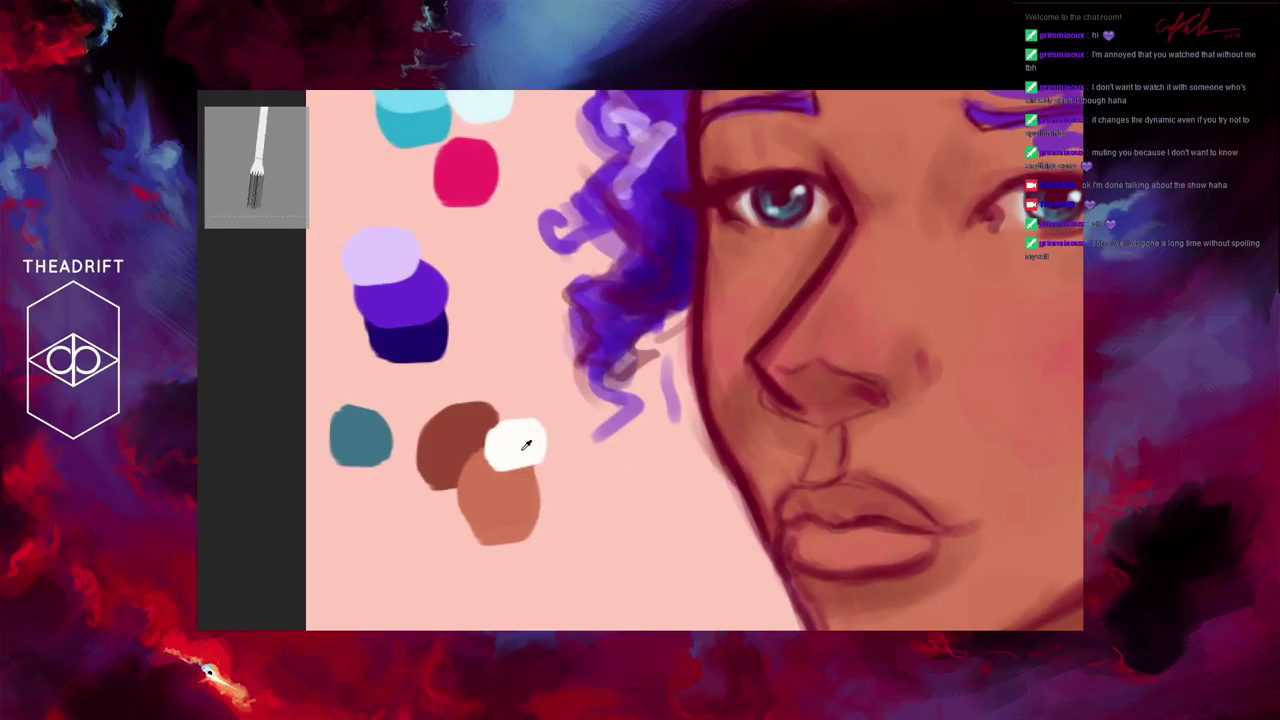
pyautogui.click(857, 547)
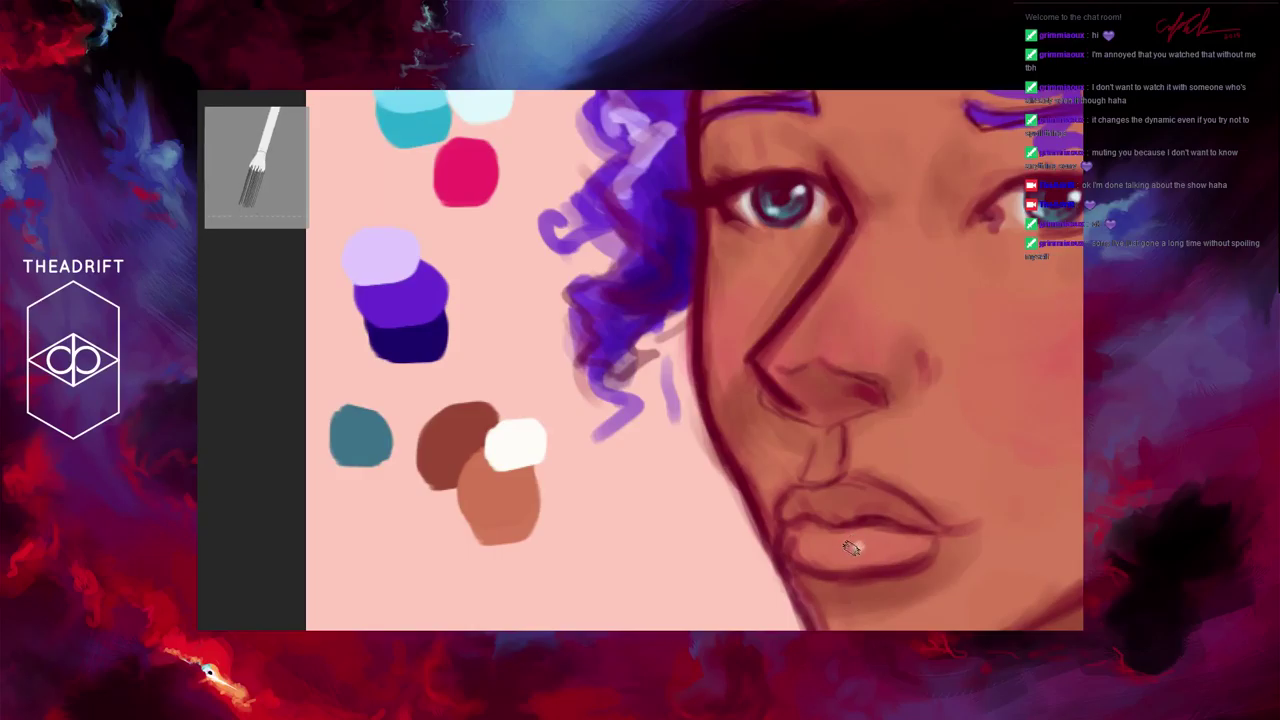
pyautogui.click(855, 545)
pyautogui.moveTo(843, 545)
pyautogui.mouseDown()
pyautogui.moveTo(795, 535)
pyautogui.moveTo(866, 547)
pyautogui.moveTo(885, 535)
pyautogui.moveTo(805, 546)
pyautogui.mouseUp()
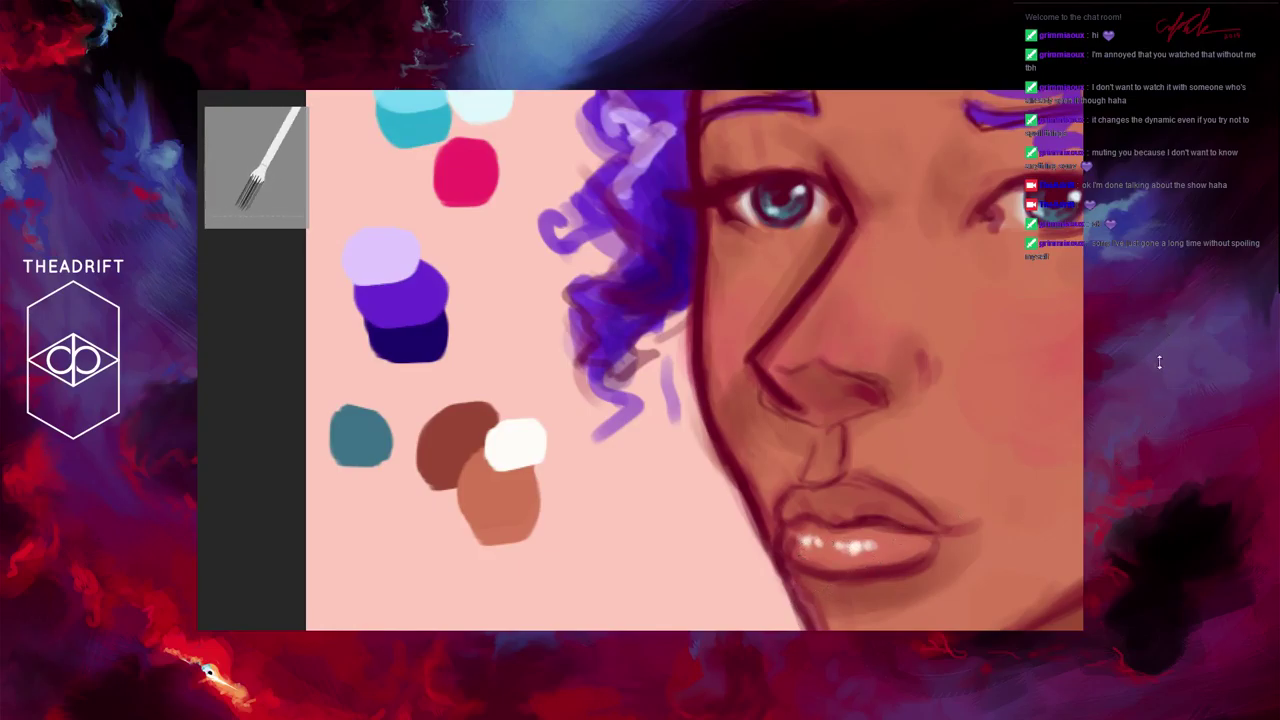
# Step: Soften the white highlights on the lower lip by blending them into the surrounding lip color
pyautogui.hotkey('ctrl', '0')
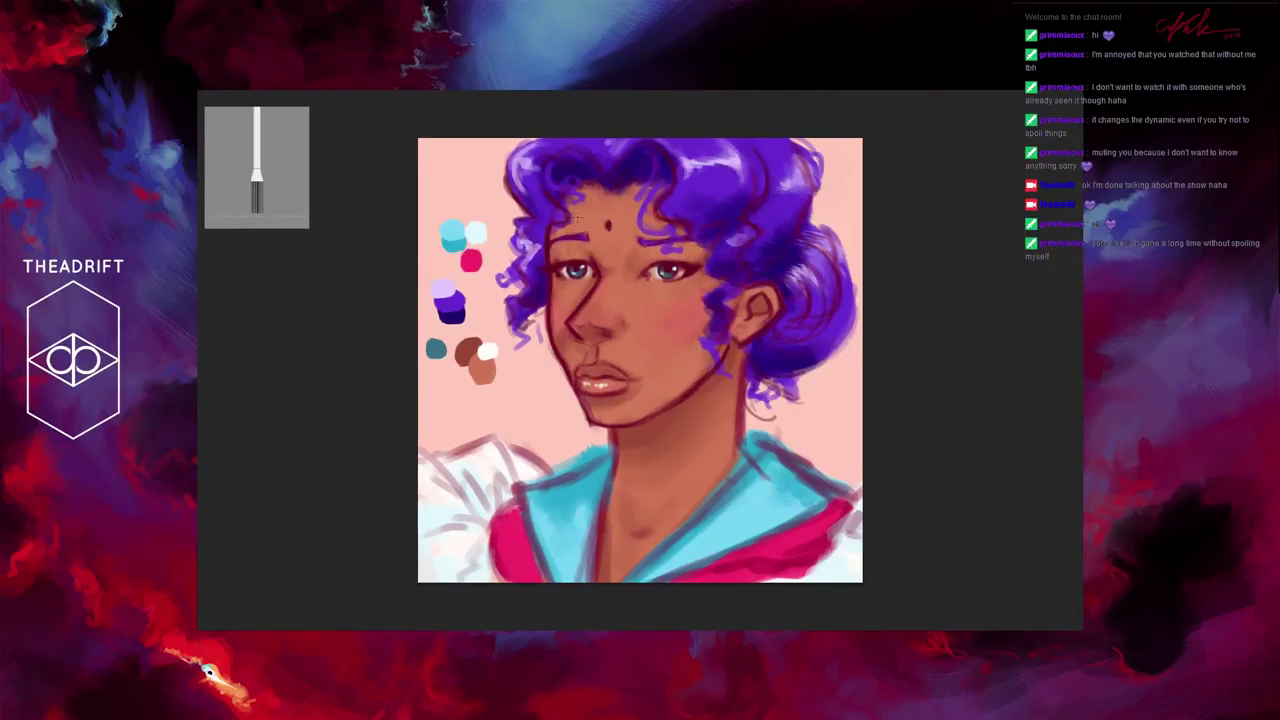
pyautogui.hotkey('ctrl', '+')
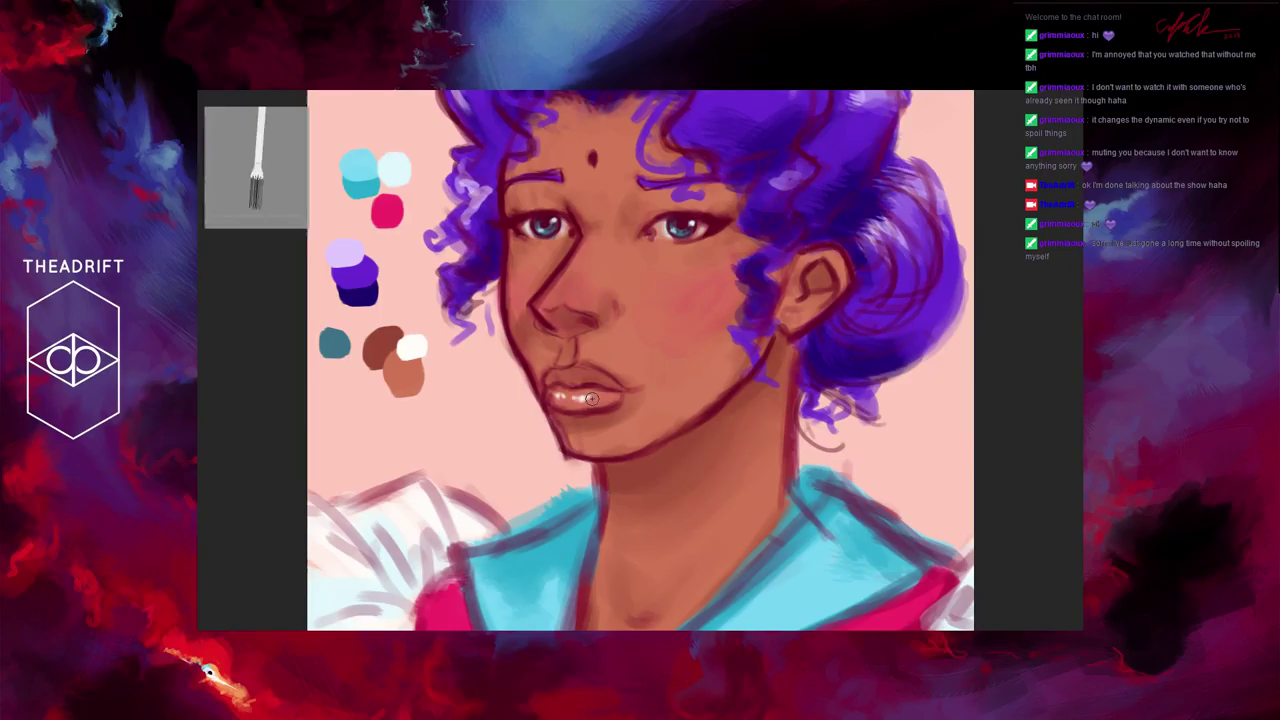
pyautogui.moveTo(590, 399); pyautogui.dragTo(580, 399)
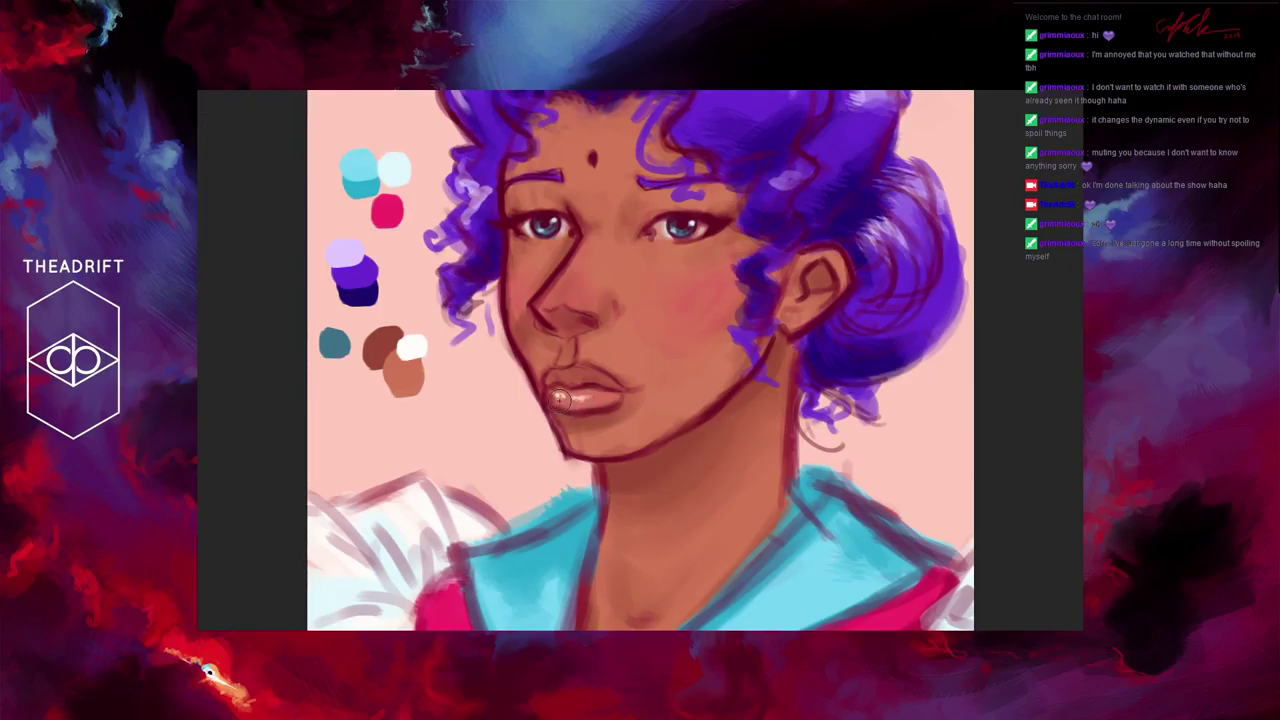
pyautogui.moveTo(560, 401); pyautogui.dragTo(564, 402)
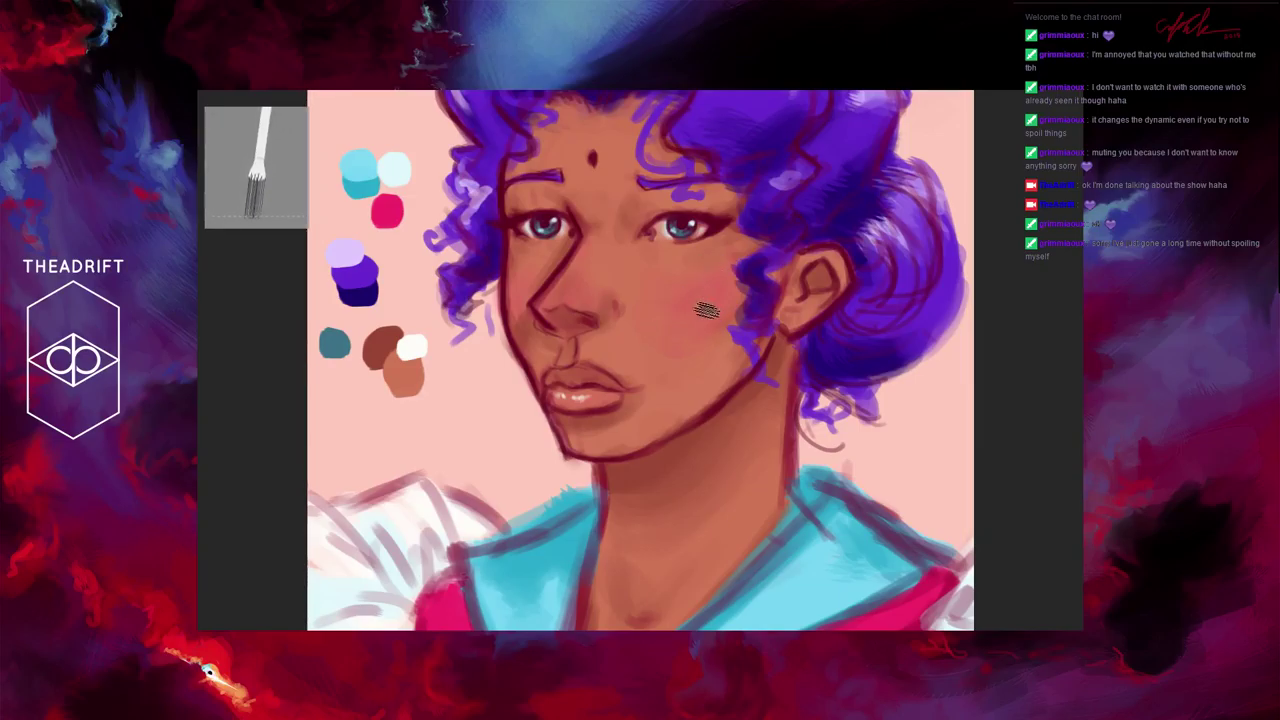
# Step: Brush pink-red blush over both cheeks and the tip of the nose
pyautogui.moveTo(711, 275); pyautogui.dragTo(681, 301)
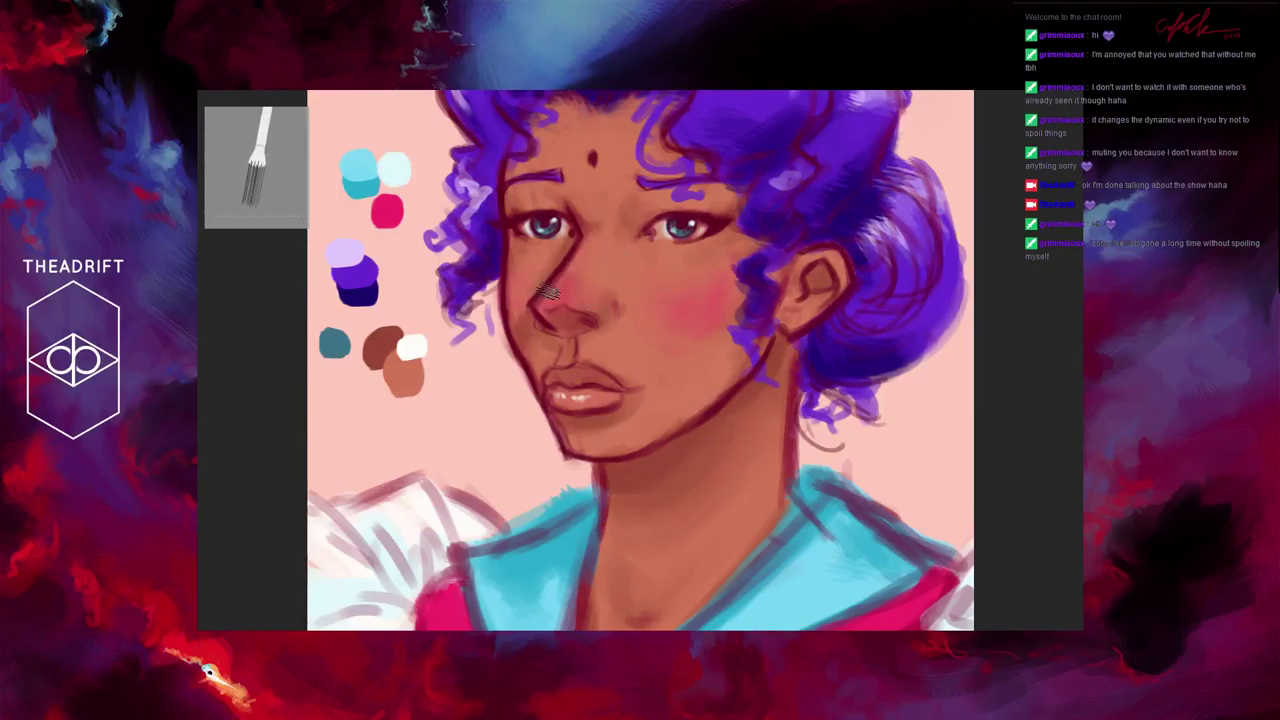
pyautogui.moveTo(543, 295)
pyautogui.mouseDown()
pyautogui.moveTo(534, 301)
pyautogui.moveTo(590, 297)
pyautogui.mouseUp()
pyautogui.moveTo(500, 276)
pyautogui.mouseDown()
pyautogui.moveTo(517, 271)
pyautogui.moveTo(518, 291)
pyautogui.moveTo(536, 277)
pyautogui.mouseUp()
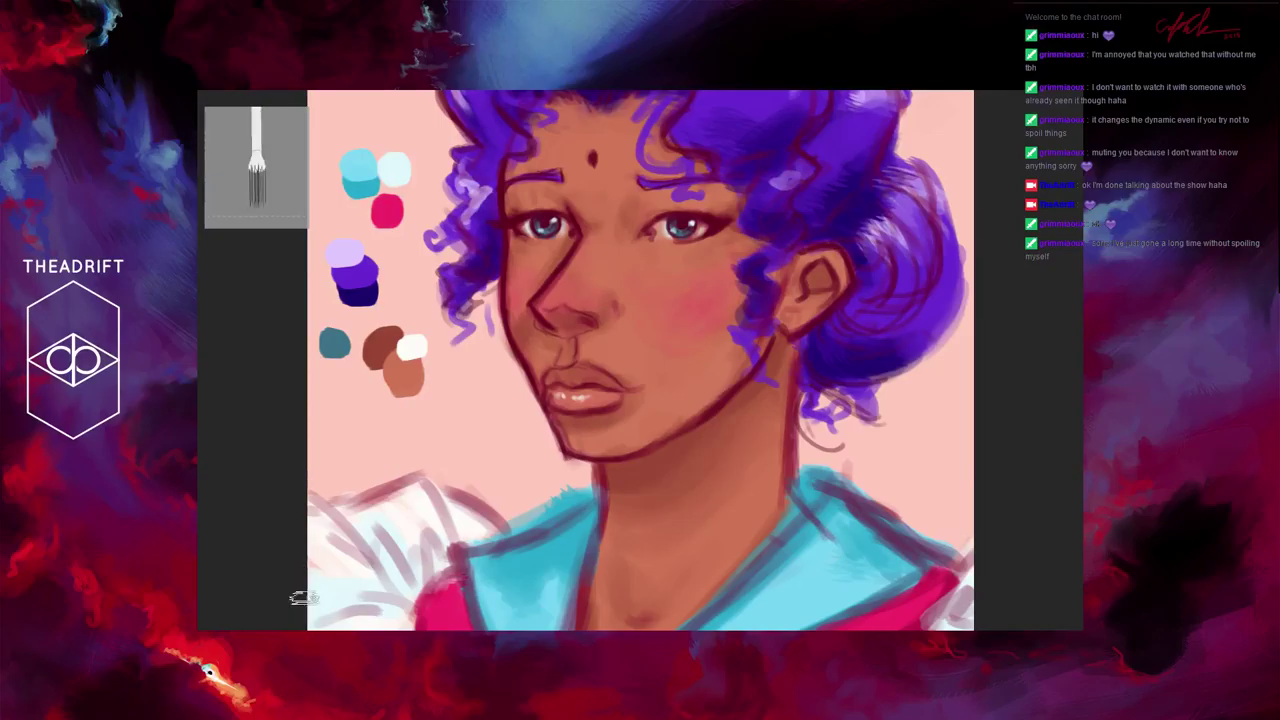
# Step: Brush soft translucent white highlights over both cheeks and the nose, blending them into the blush with a sampled cheek color
pyautogui.click(420, 348)
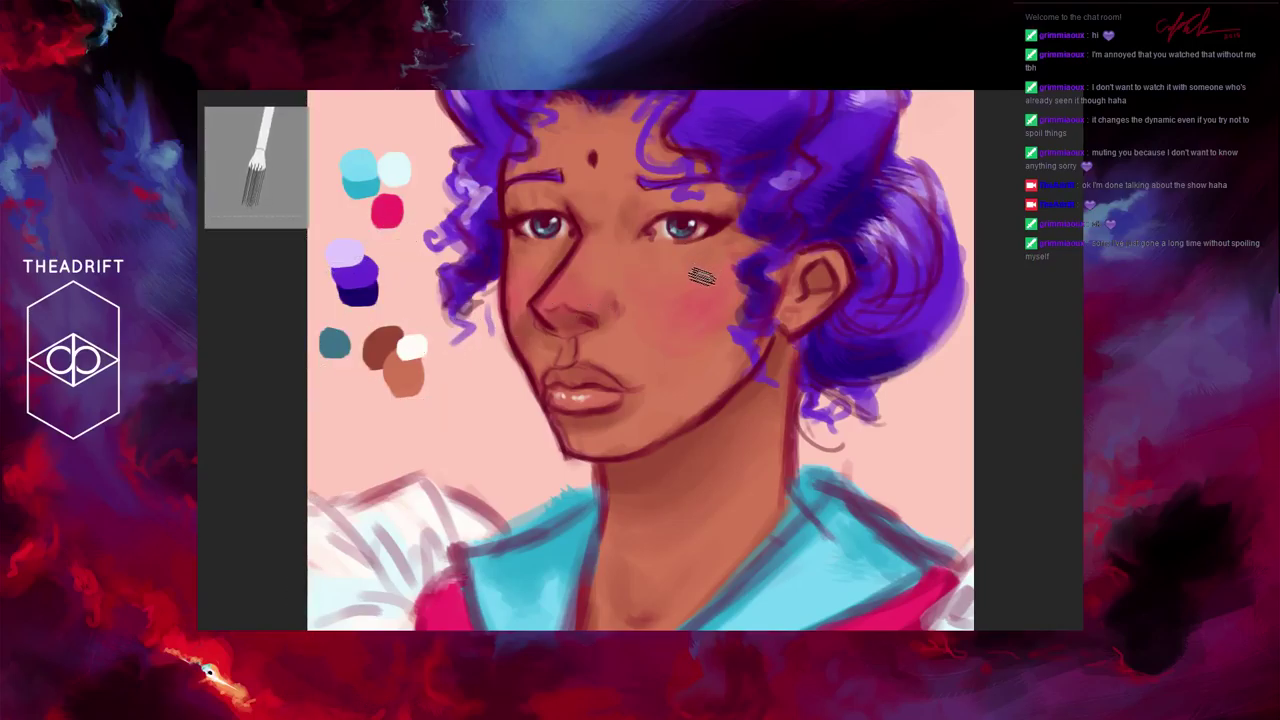
pyautogui.click(1129, 439)
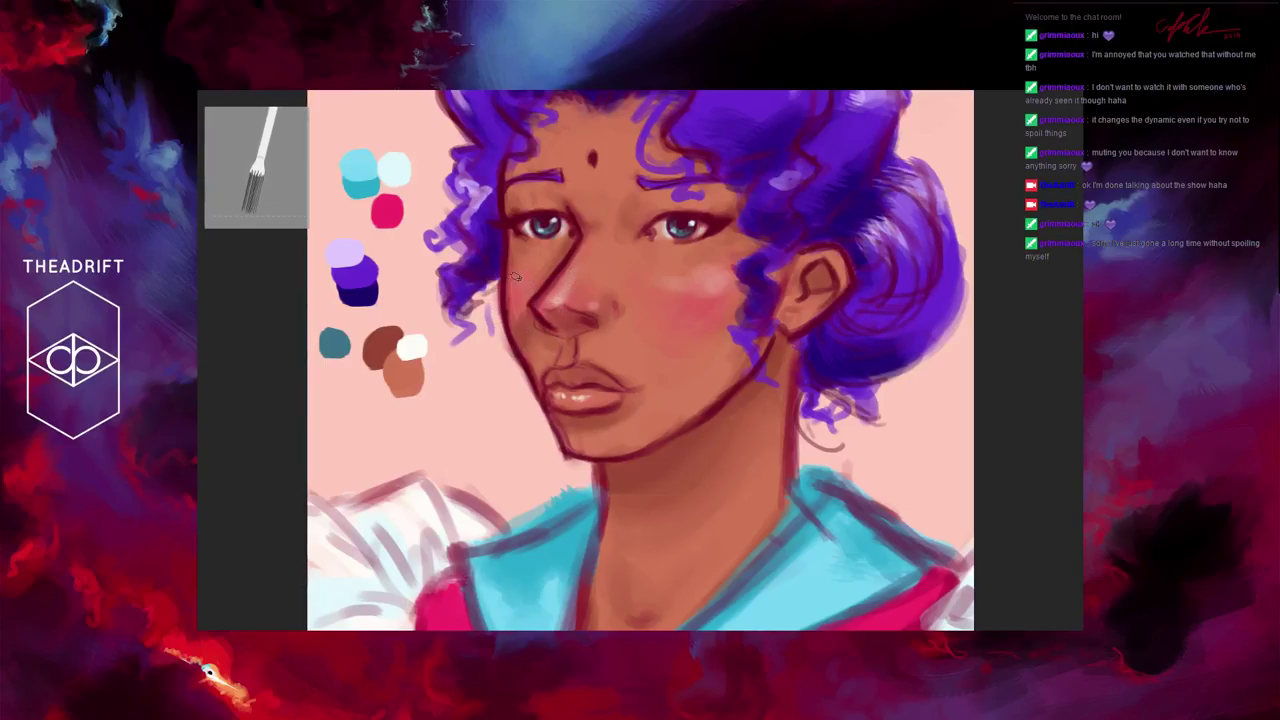
pyautogui.moveTo(520, 278); pyautogui.dragTo(512, 271)
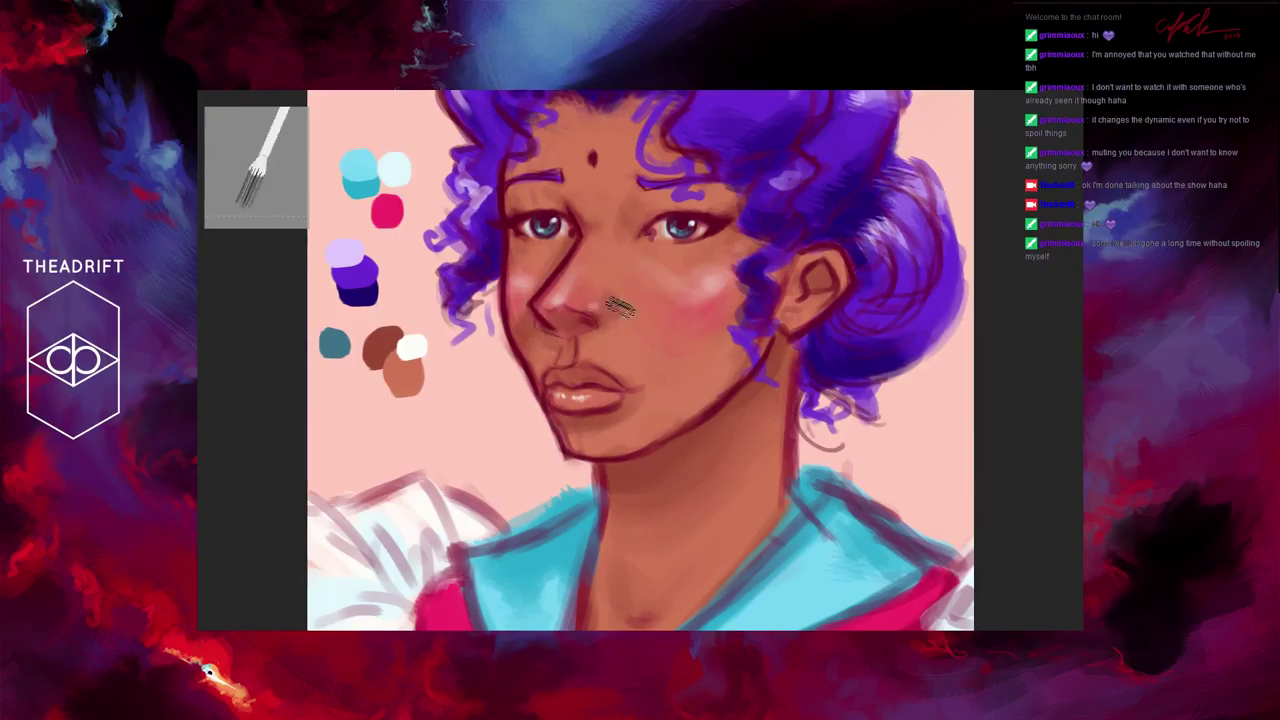
pyautogui.keyDown('alt'); pyautogui.click(712, 292); pyautogui.keyUp('alt')
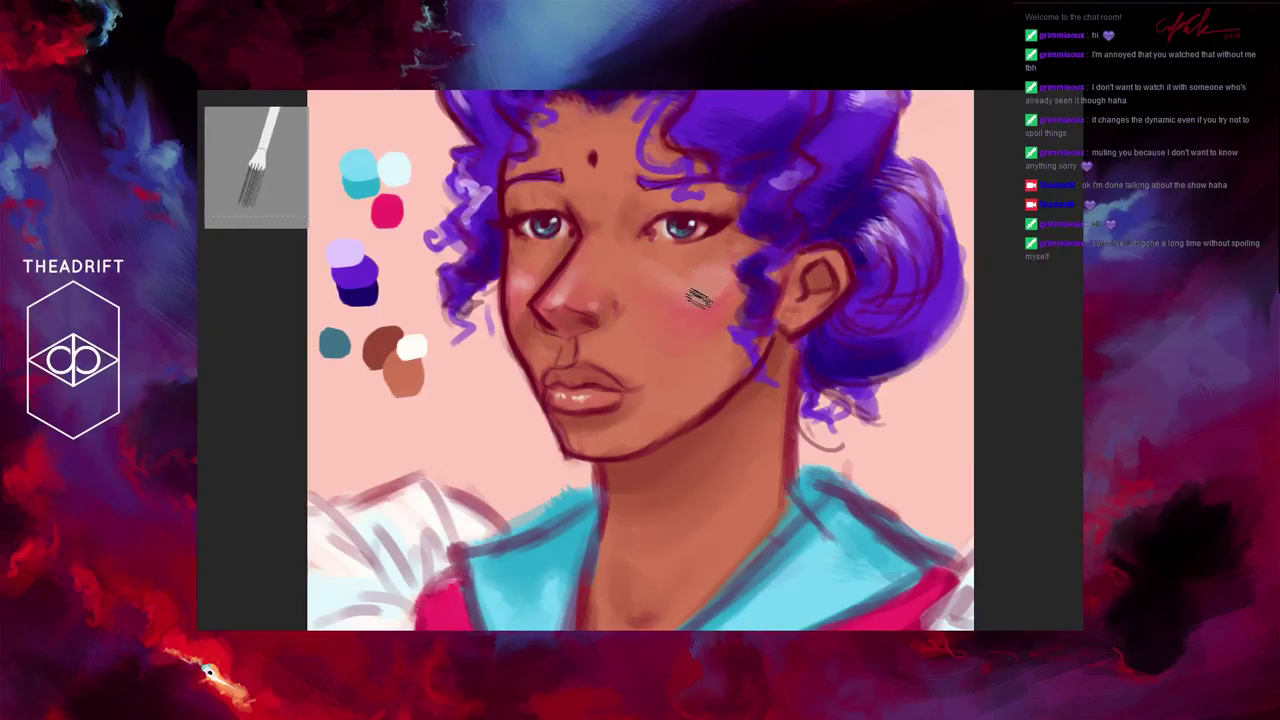
# Step: Add brighter white highlight spots on both cheekbones and the nose using the white swatch, with a soft light on the chin
pyautogui.keyDown('alt'); pyautogui.click(419, 356); pyautogui.keyUp('alt')
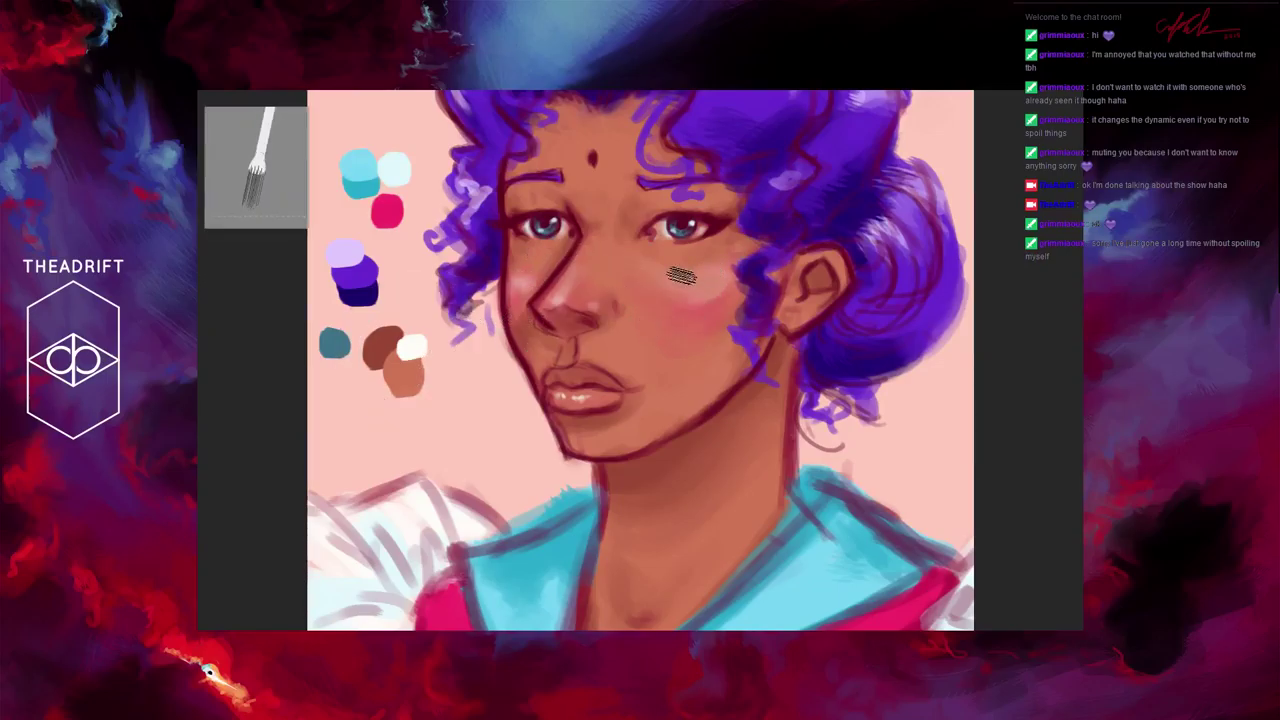
pyautogui.moveTo(682, 276)
pyautogui.mouseDown()
pyautogui.moveTo(712, 265)
pyautogui.moveTo(700, 278)
pyautogui.mouseUp()
pyautogui.moveTo(522, 280); pyautogui.dragTo(510, 282)
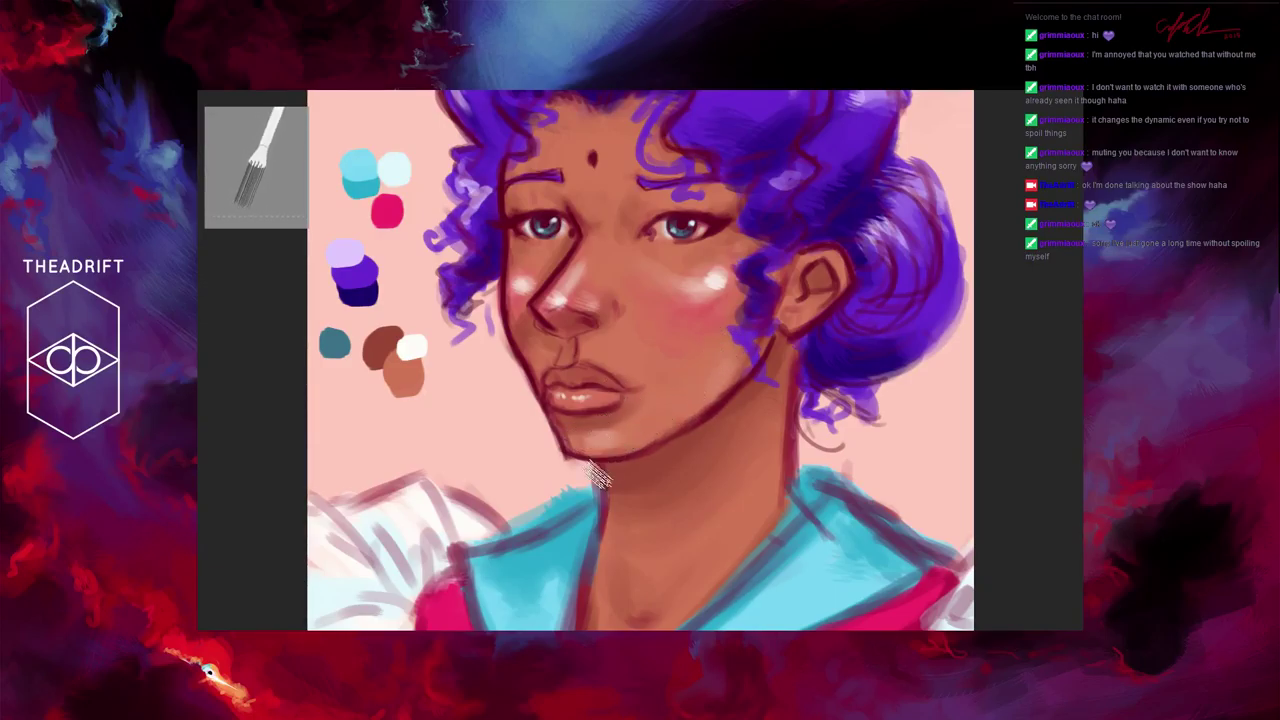
# Step: Draw thin dark red round glasses over both eyes, joining the lenses with a bridge across the nose
pyautogui.hotkey('ctrl', '-')
pyautogui.hotkey('ctrl', '-')
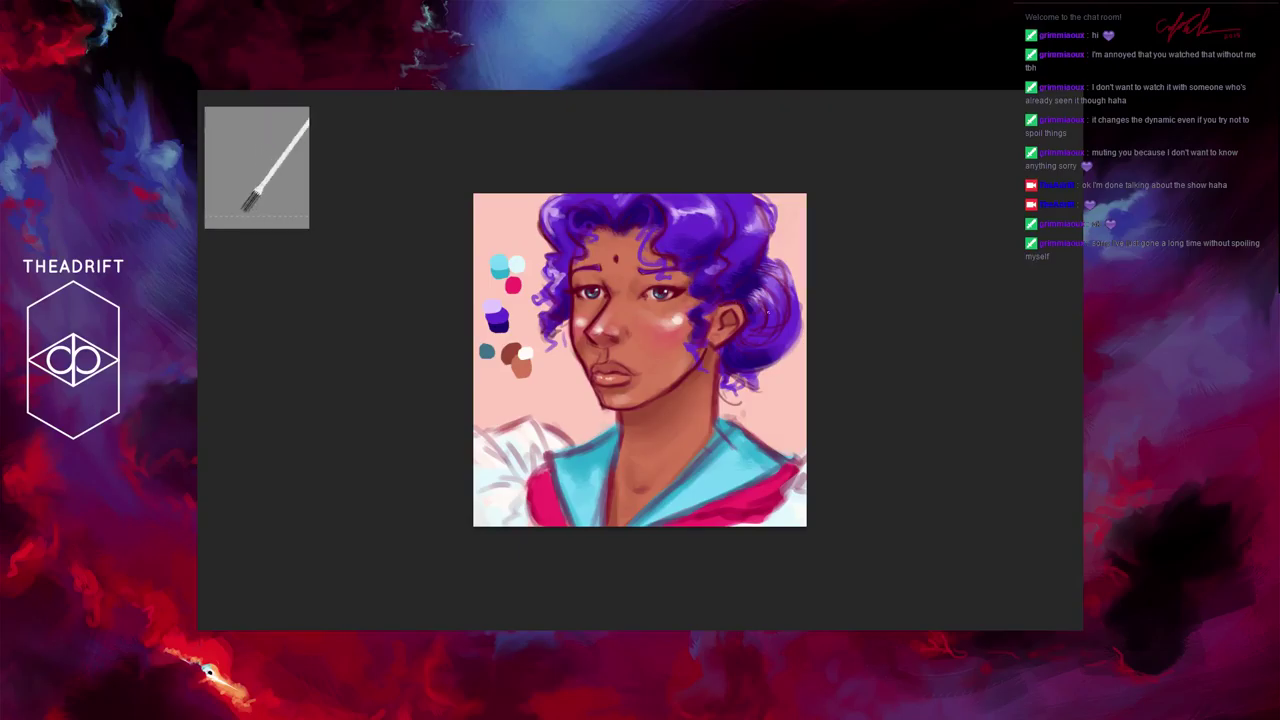
pyautogui.hotkey('ctrl', '+')
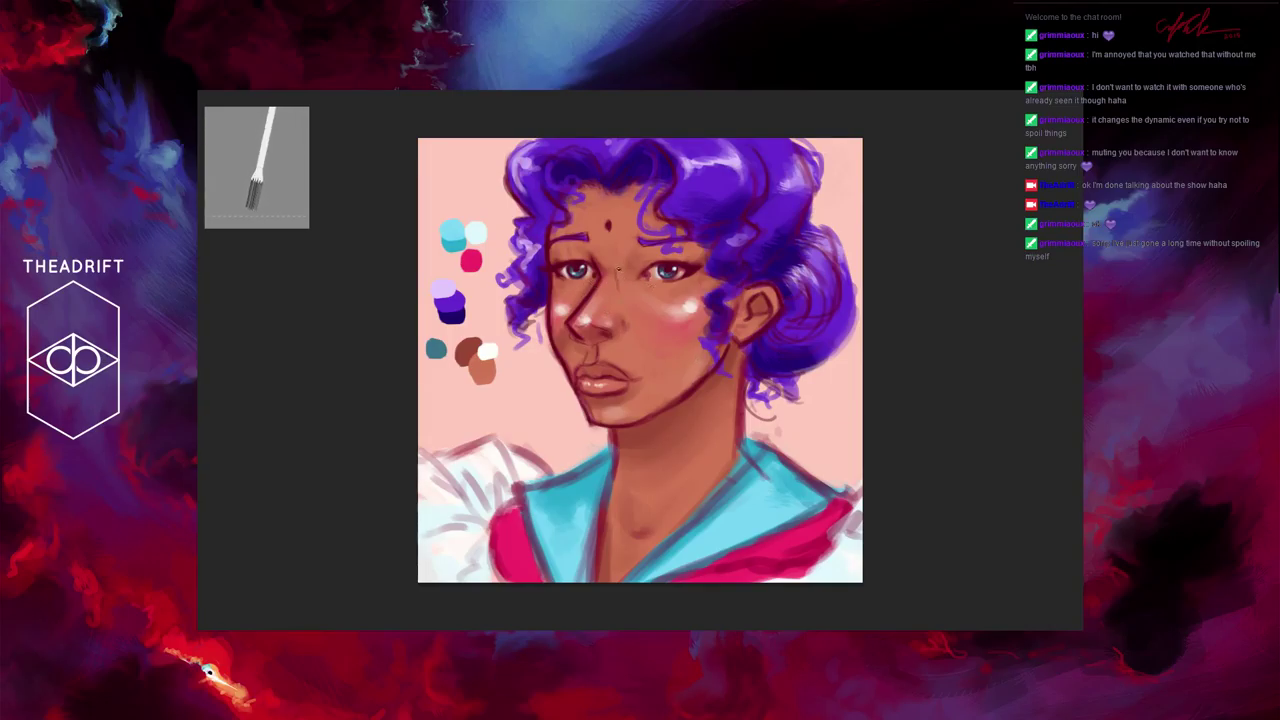
pyautogui.moveTo(620, 250); pyautogui.dragTo(628, 300)
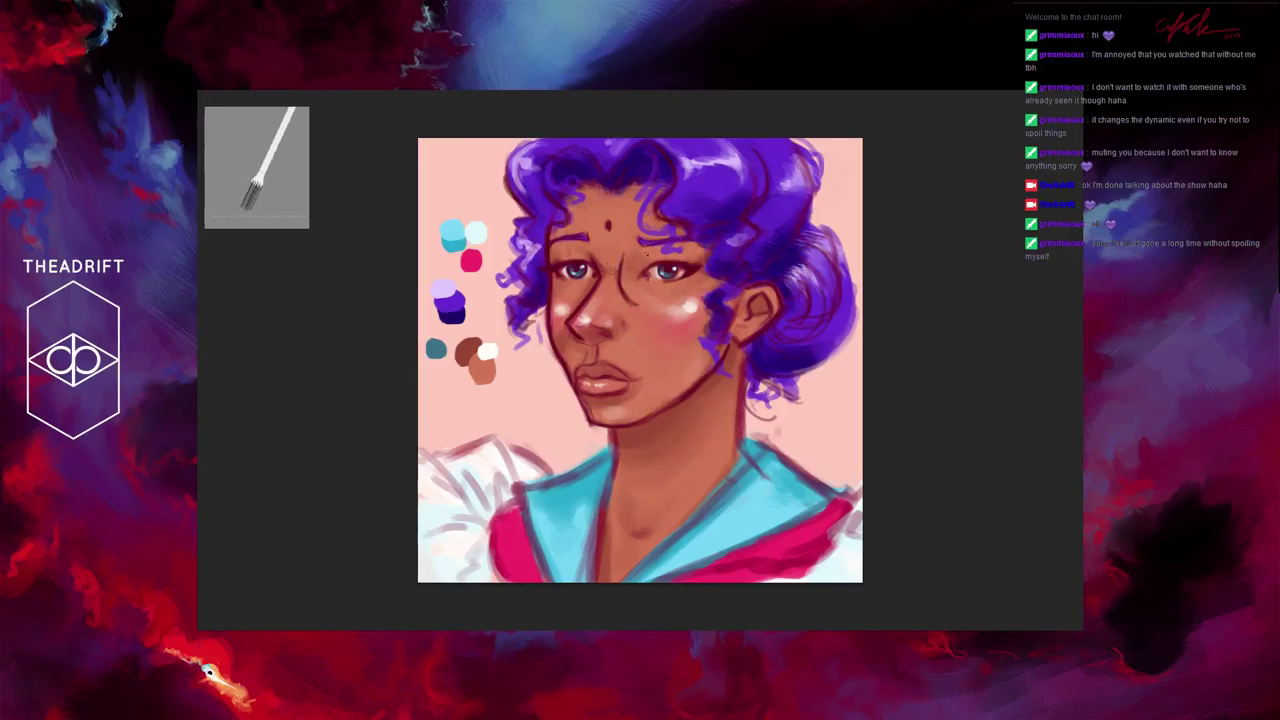
pyautogui.moveTo(621, 249); pyautogui.dragTo(623, 262)
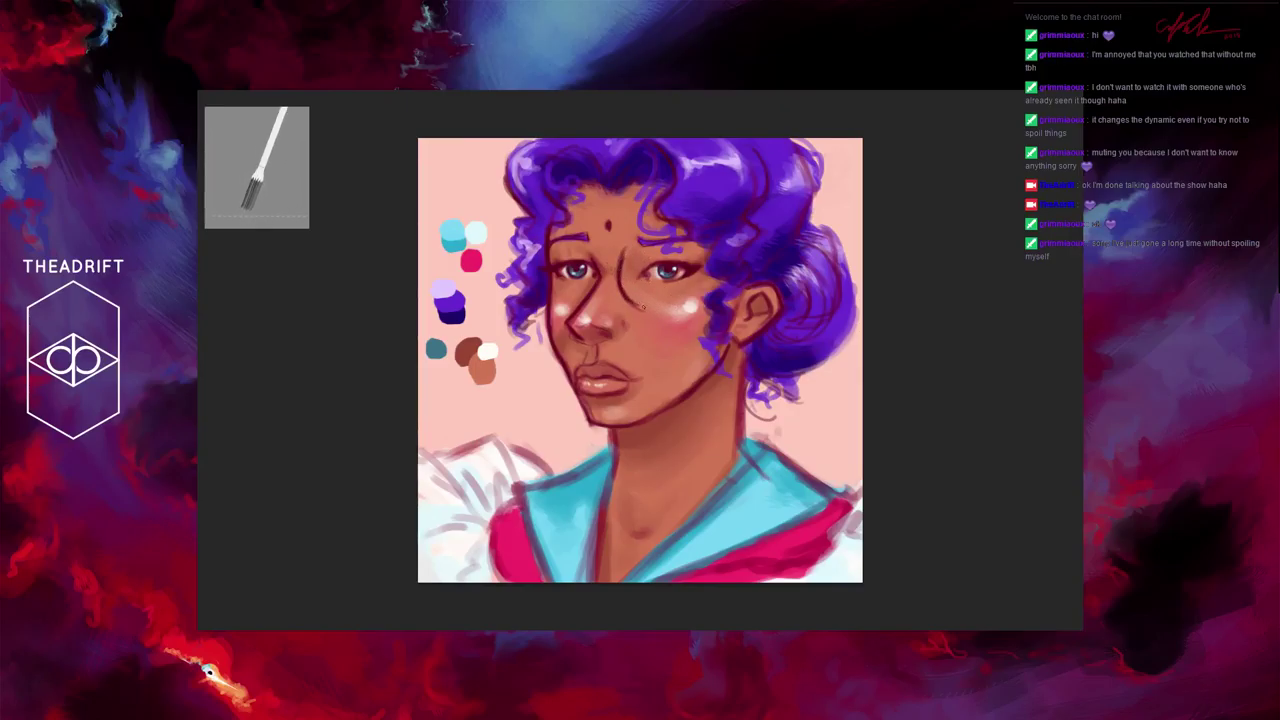
pyautogui.moveTo(632, 305)
pyautogui.mouseDown()
pyautogui.moveTo(674, 312)
pyautogui.moveTo(700, 298)
pyautogui.moveTo(643, 309)
pyautogui.moveTo(687, 307)
pyautogui.moveTo(702, 257)
pyautogui.mouseUp()
pyautogui.moveTo(618, 268)
pyautogui.mouseDown()
pyautogui.moveTo(646, 234)
pyautogui.moveTo(680, 238)
pyautogui.moveTo(652, 232)
pyautogui.moveTo(627, 258)
pyautogui.mouseUp()
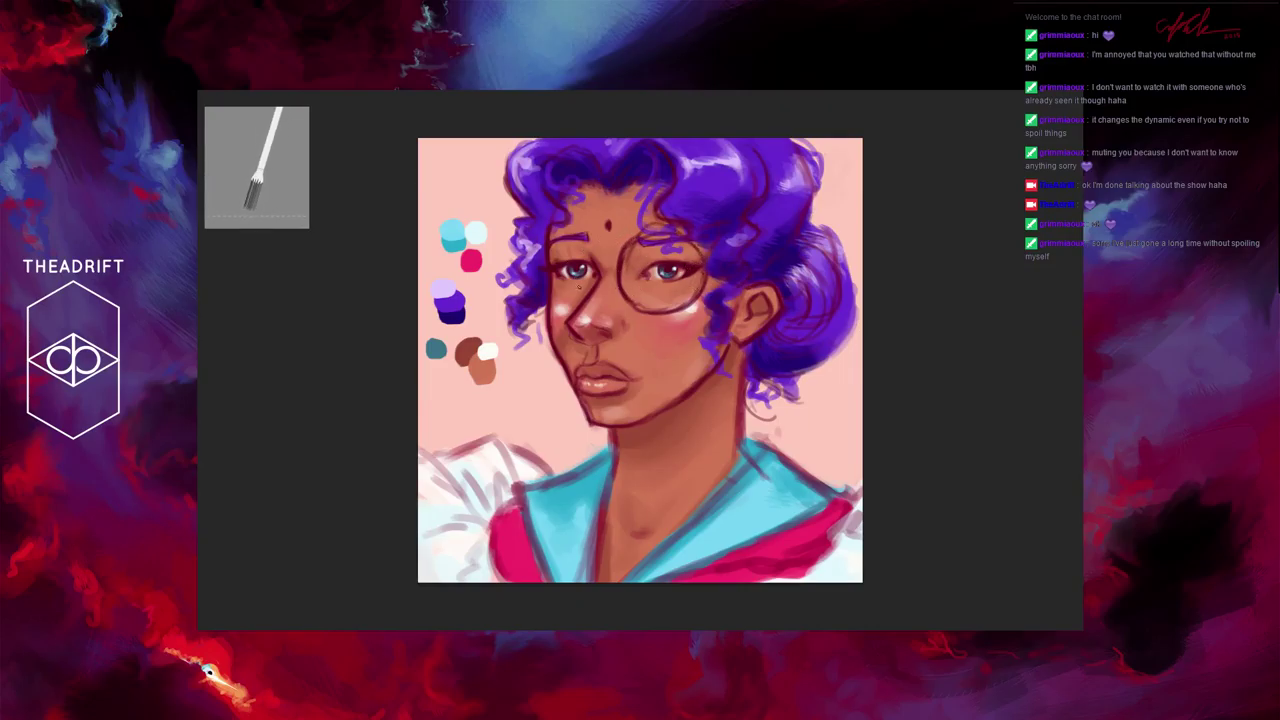
pyautogui.moveTo(532, 248)
pyautogui.mouseDown()
pyautogui.moveTo(526, 290)
pyautogui.moveTo(568, 307)
pyautogui.moveTo(551, 305)
pyautogui.moveTo(529, 241)
pyautogui.moveTo(523, 272)
pyautogui.mouseUp()
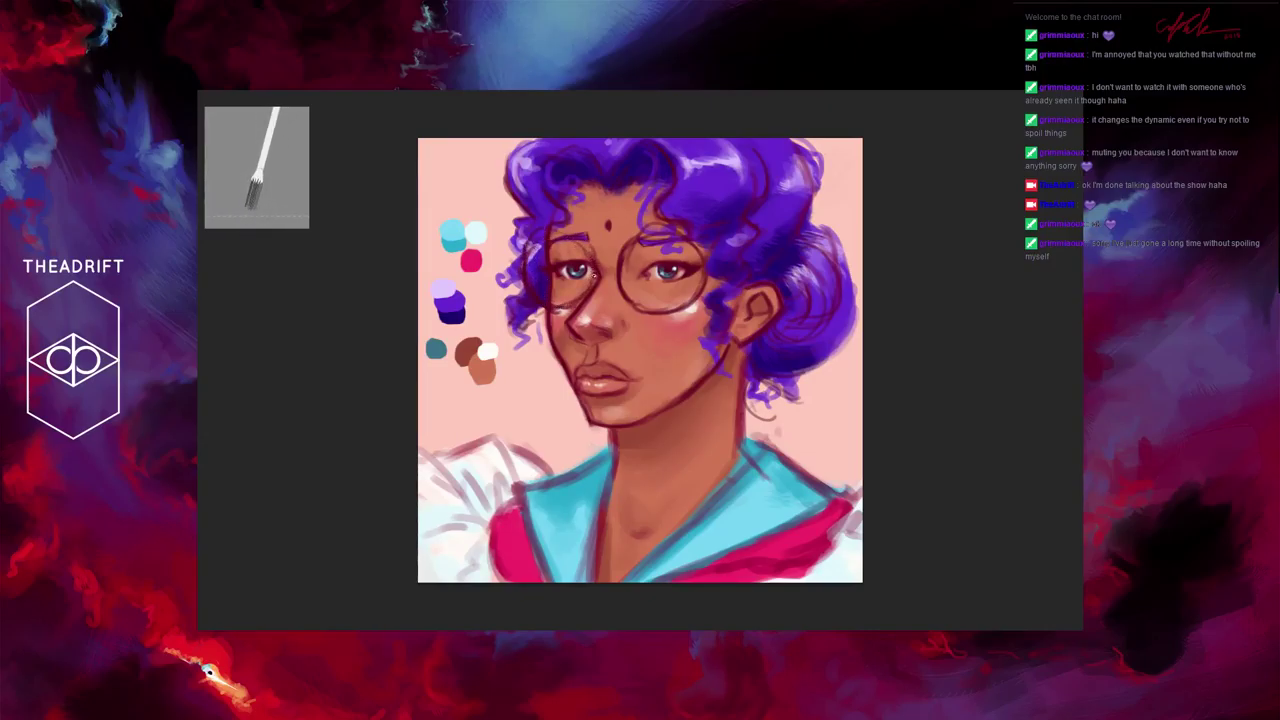
pyautogui.moveTo(575, 226); pyautogui.dragTo(529, 258)
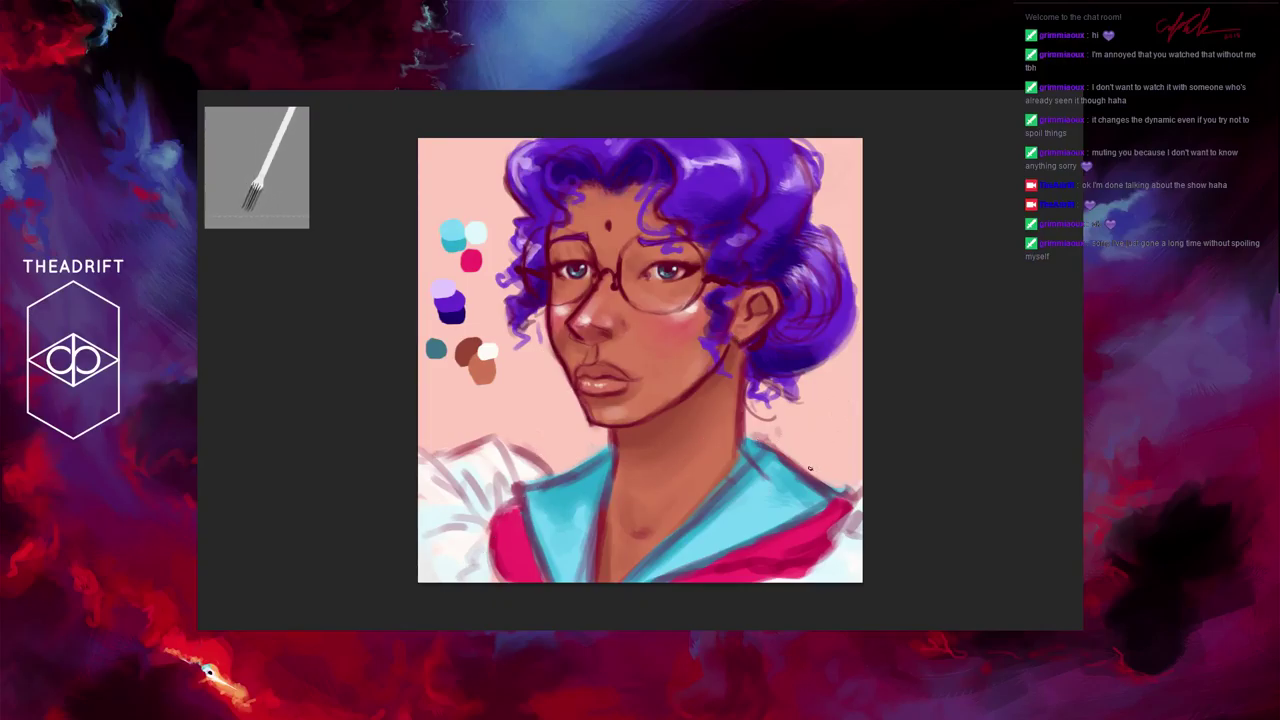
# Step: Sign the painting in dark red above the collar on the bun's side and write the year 2016 beneath
pyautogui.moveTo(805, 423)
pyautogui.mouseDown()
pyautogui.moveTo(838, 447)
pyautogui.moveTo(822, 464)
pyautogui.moveTo(840, 461)
pyautogui.mouseUp()
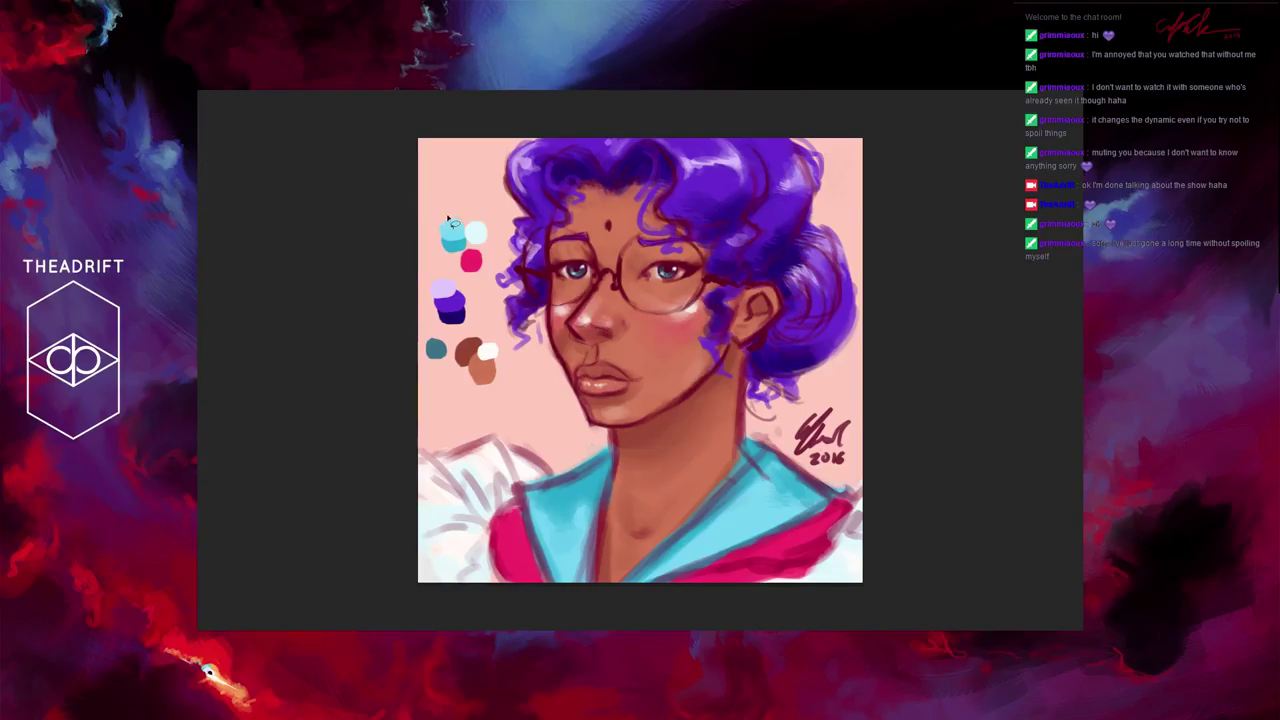
pyautogui.moveTo(434, 212)
pyautogui.mouseDown()
pyautogui.moveTo(483, 206)
pyautogui.moveTo(495, 235)
pyautogui.moveTo(485, 306)
pyautogui.moveTo(521, 389)
pyautogui.moveTo(458, 420)
pyautogui.moveTo(417, 383)
pyautogui.moveTo(401, 303)
pyautogui.moveTo(438, 210)
pyautogui.mouseUp()
pyautogui.press('Delete')
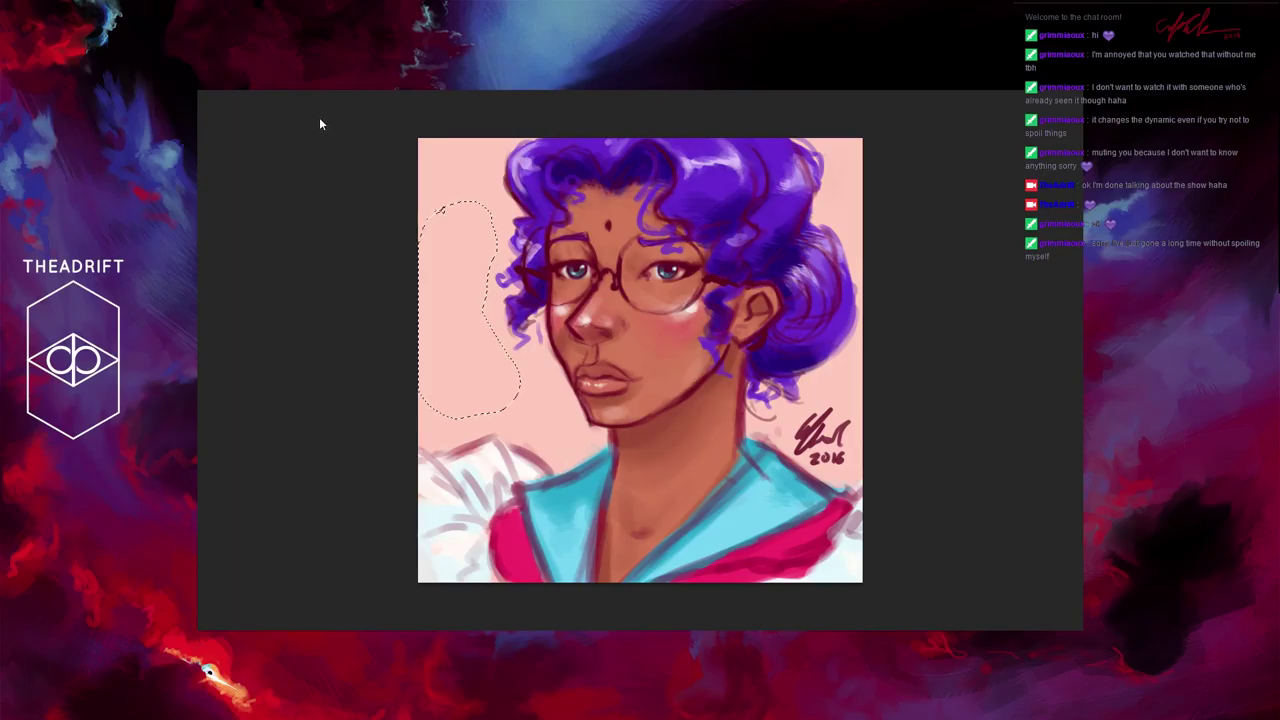
pyautogui.hotkey('ctrl', 'd')
pyautogui.click(1179, 292)
pyautogui.hotkey('ctrl', 'z')
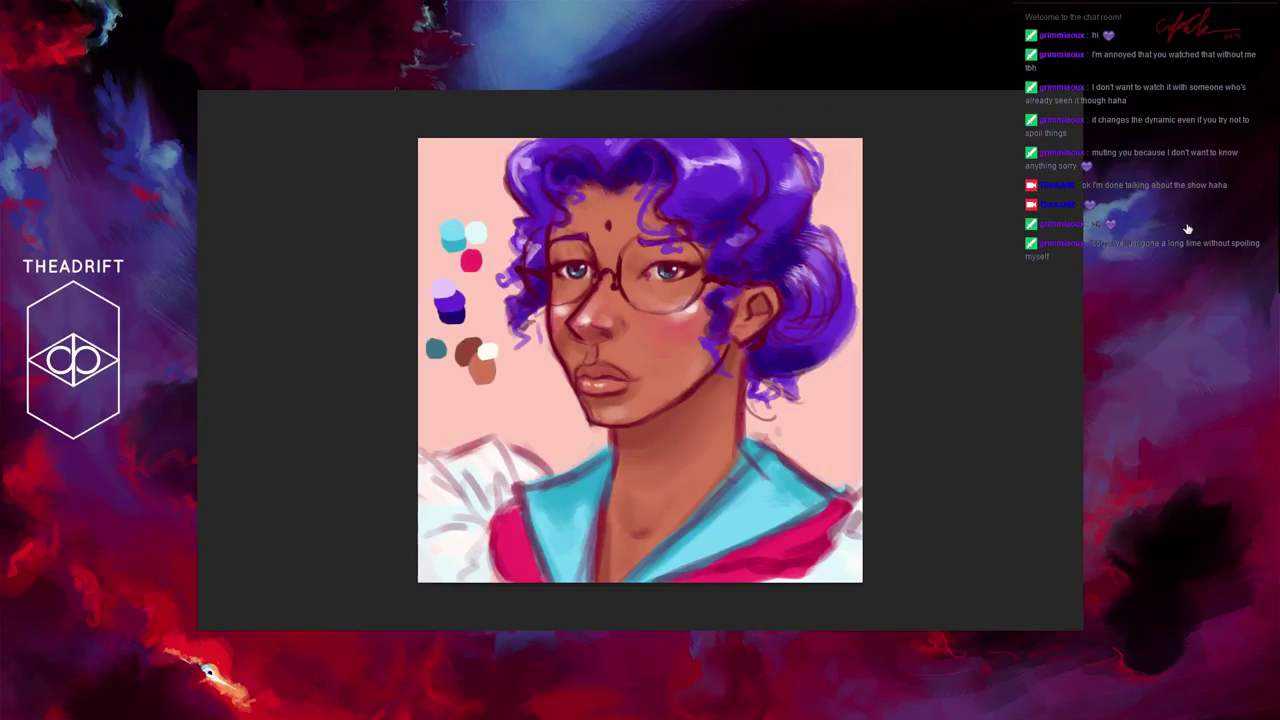
# Step: Restore the undone signature and delete the color swatches from the background beside the portrait, clearing the selection
pyautogui.hotkey('ctrl', 'shift', 'z')
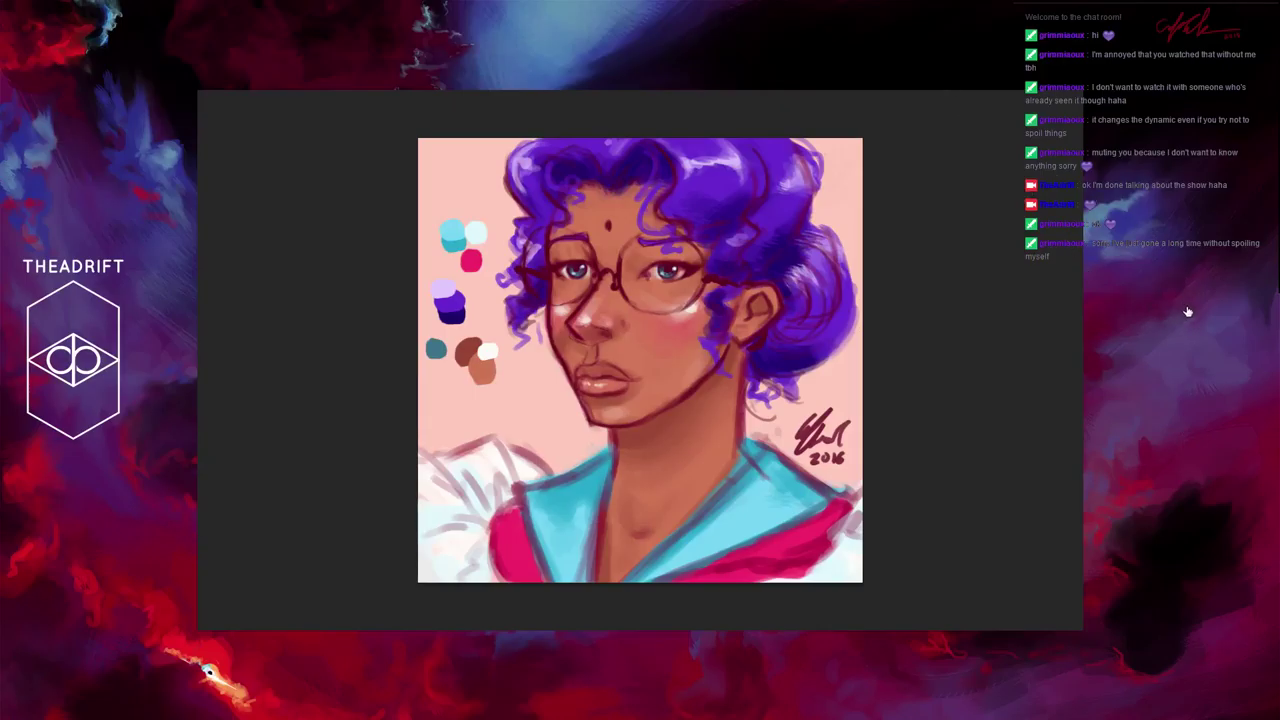
pyautogui.press('Delete')
pyautogui.hotkey('ctrl', 'd')
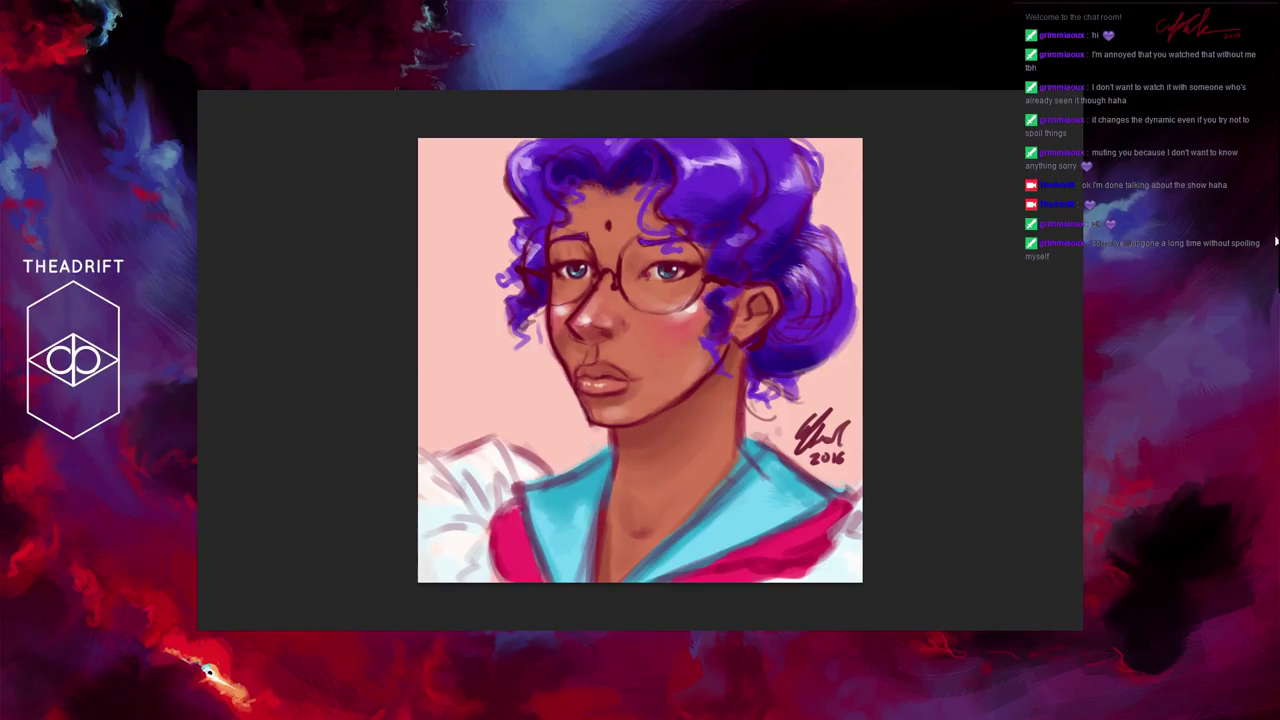
# Step: Replace the finished portrait on display with a blank white canvas
pyautogui.click(1232, 100)
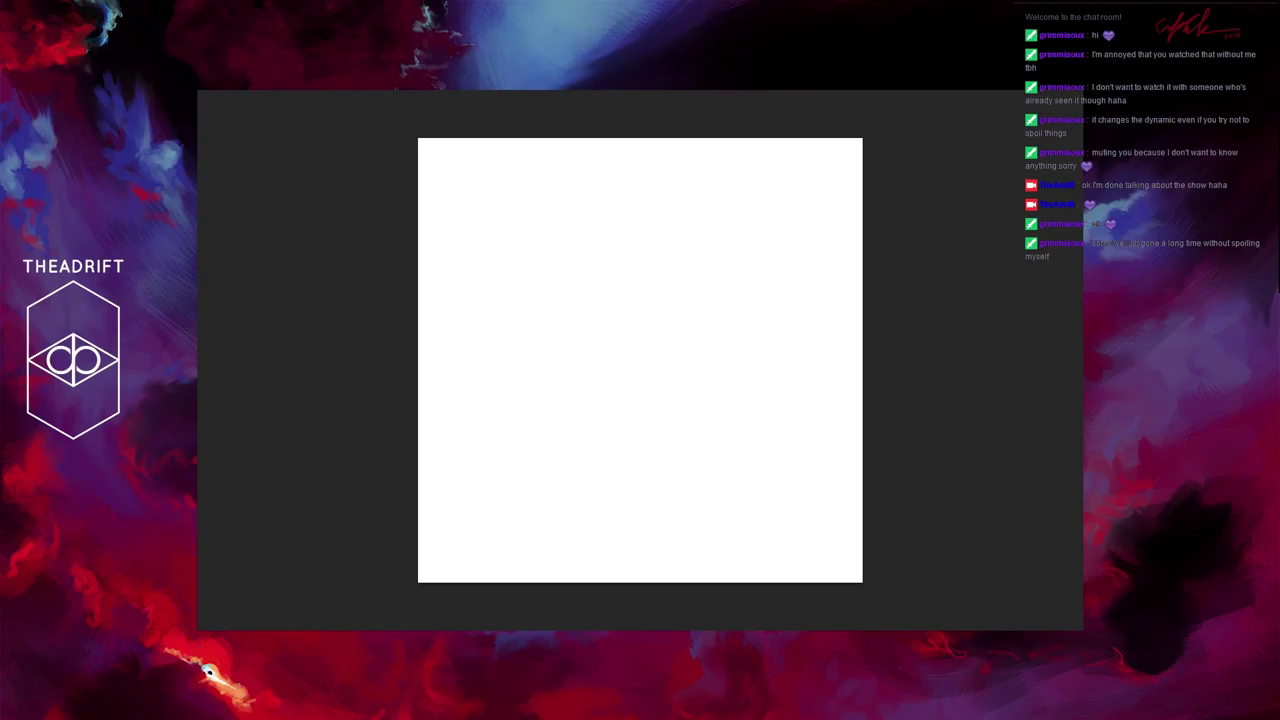
# Step: Check the stream chat's viewer list and return to the chat
pyautogui.click(1145, 165)
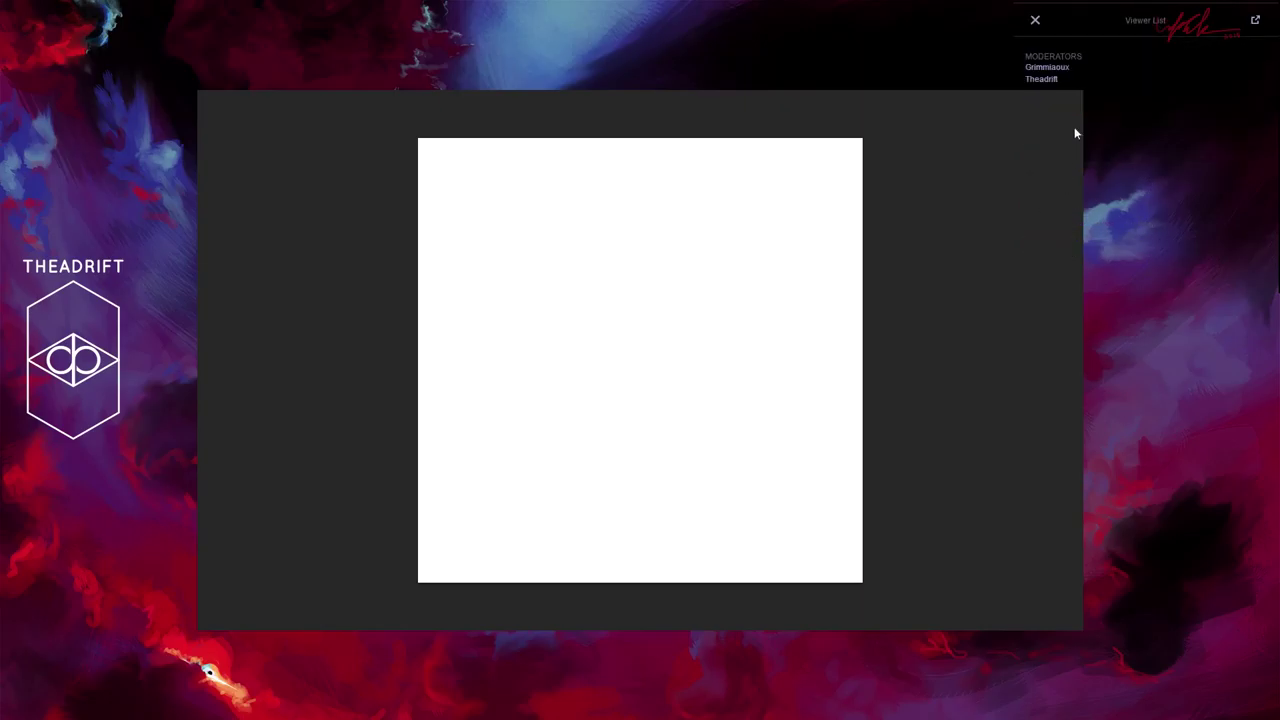
pyautogui.click(1035, 20)
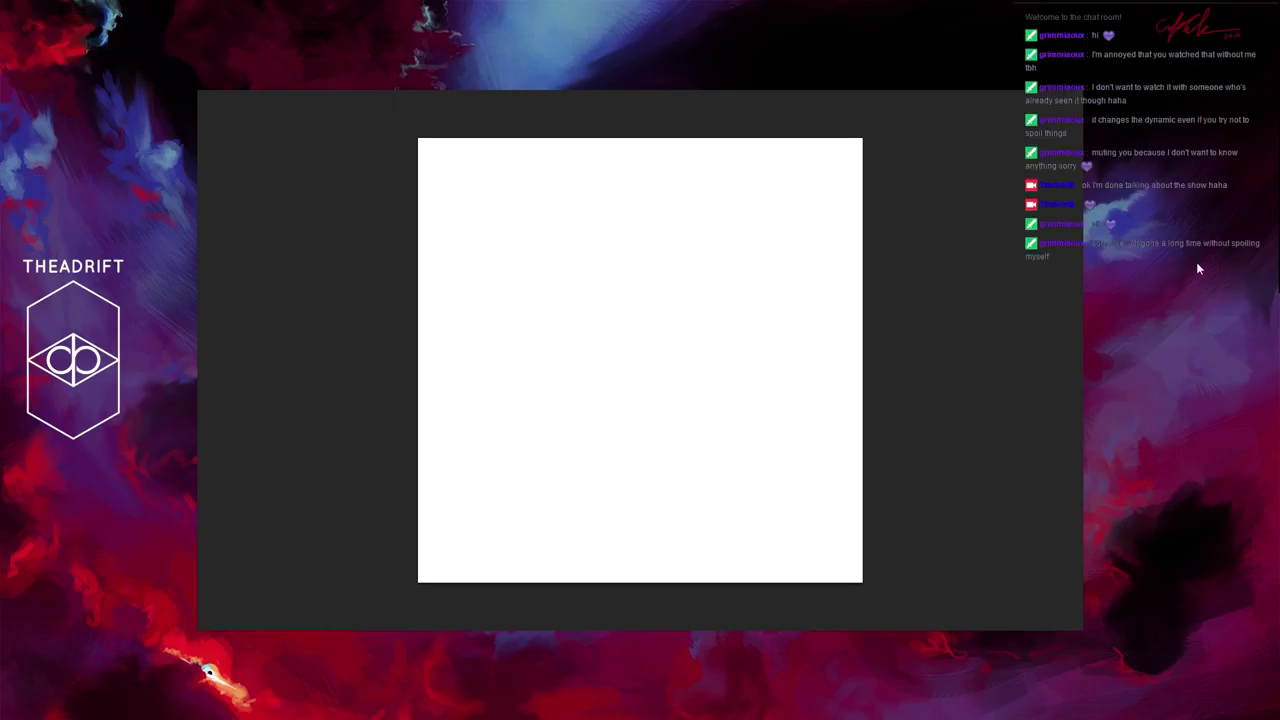